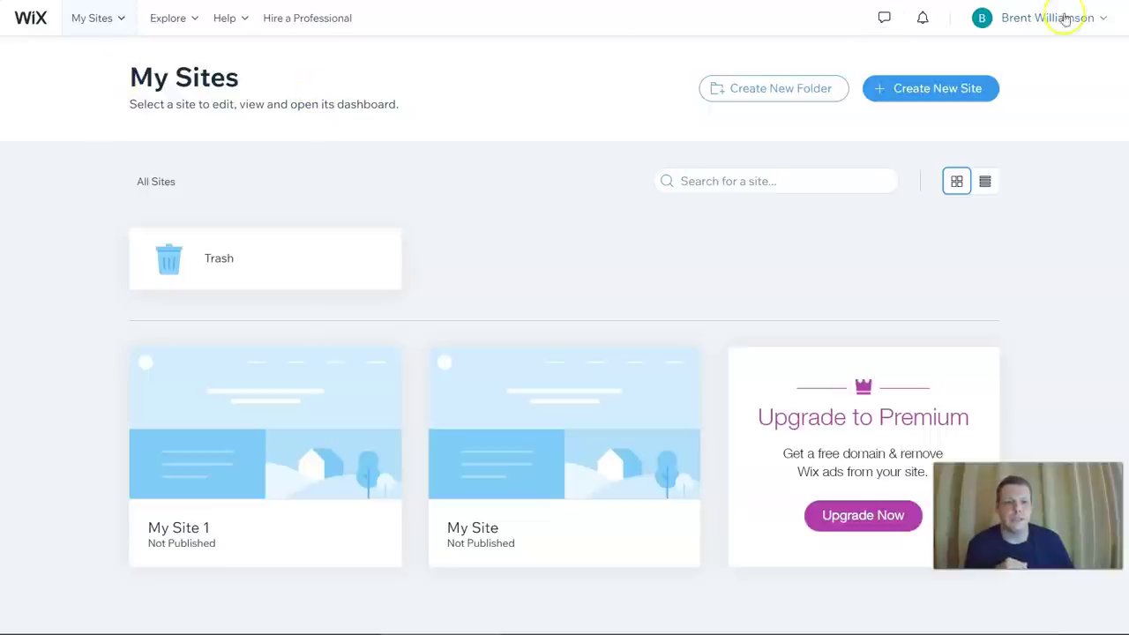
- Start a new site of the Music kind and choose to build it by editing a template
{"action": "left_click", "coordinate": [907, 89]}
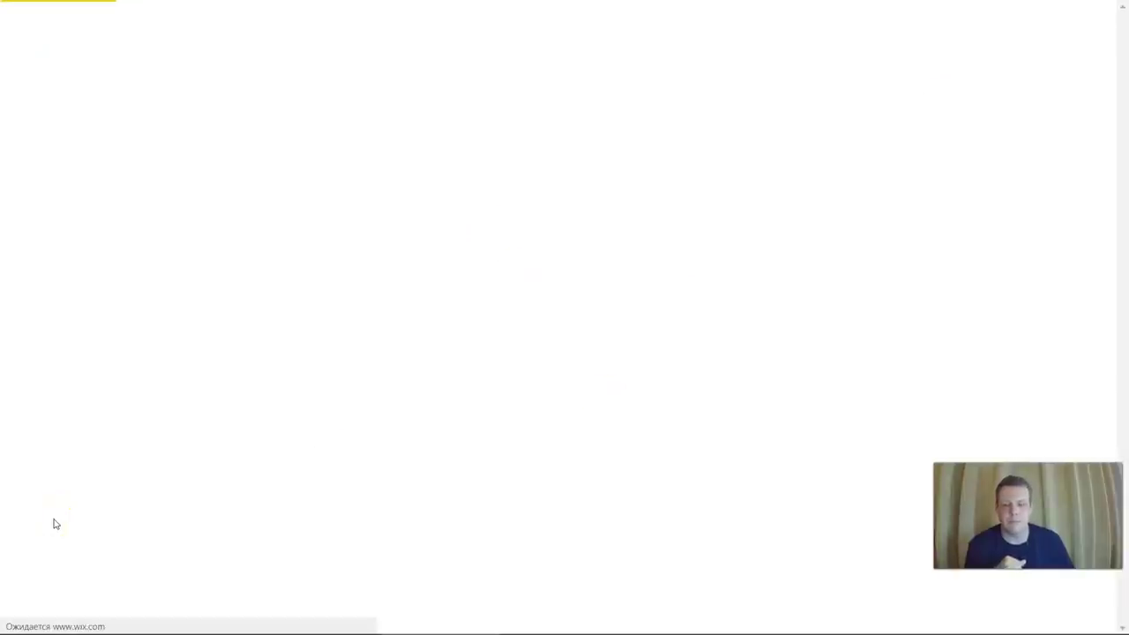
{"action": "left_click", "coordinate": [30, 575]}
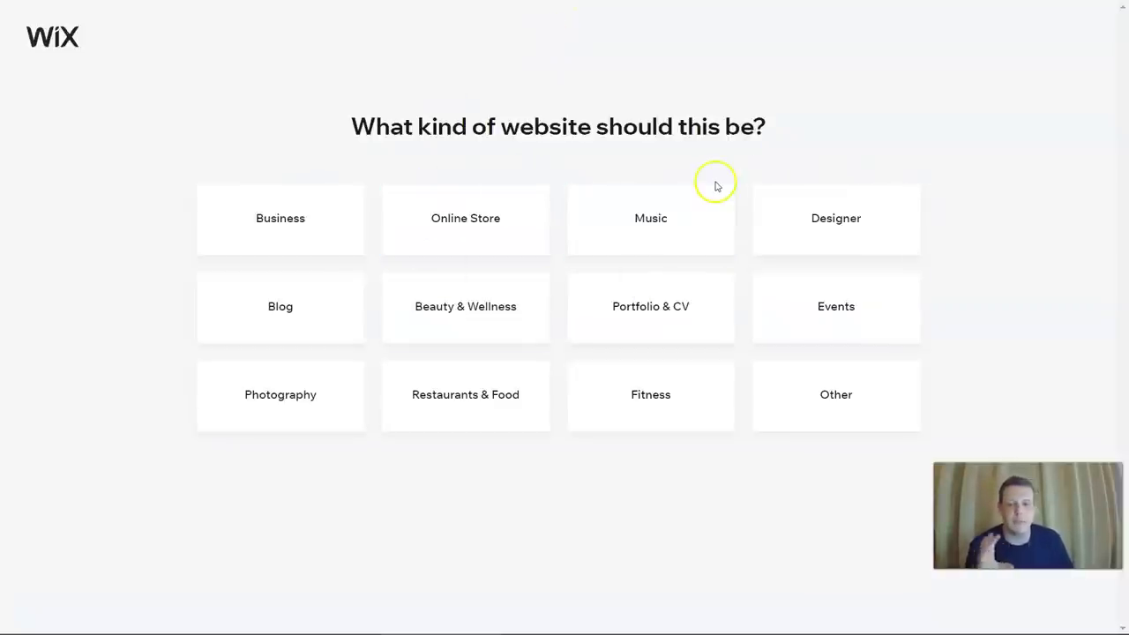
{"action": "left_click", "coordinate": [666, 224]}
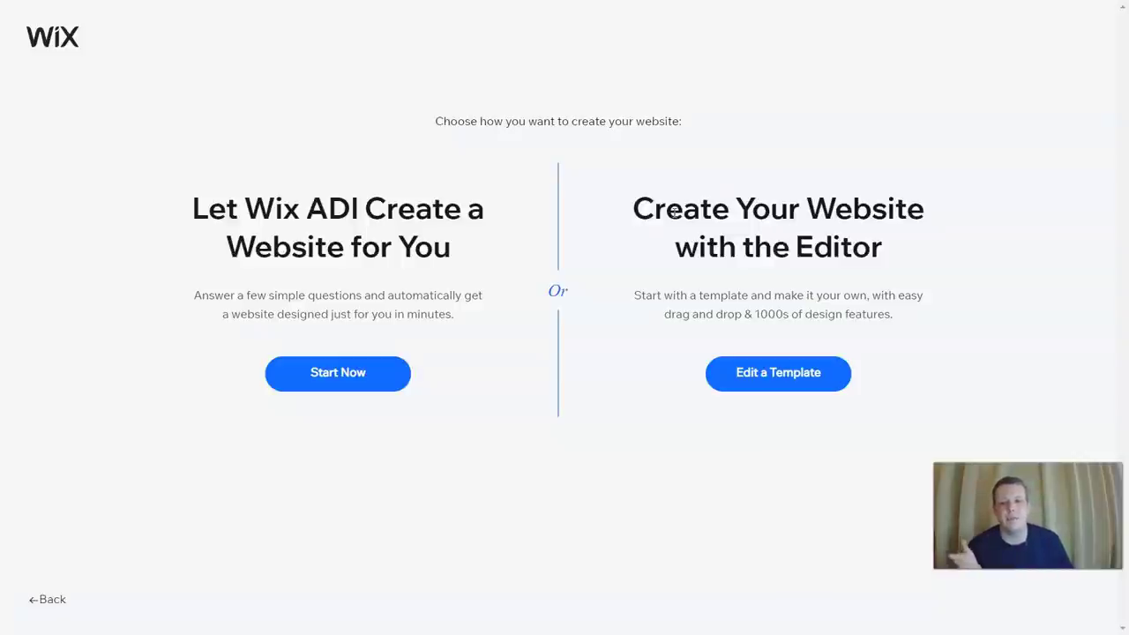
{"action": "left_click", "coordinate": [796, 378]}
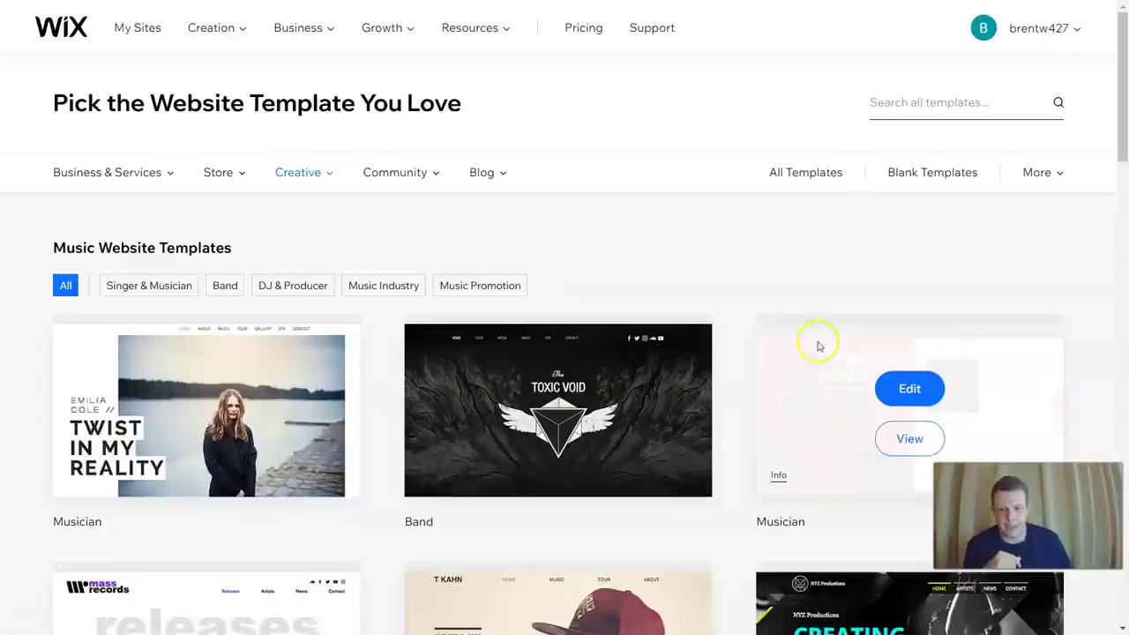
- Look through the music website templates on the first results page
{"action": "scroll", "coordinate": [819, 341], "scroll_direction": "down", "scroll_amount": 3}
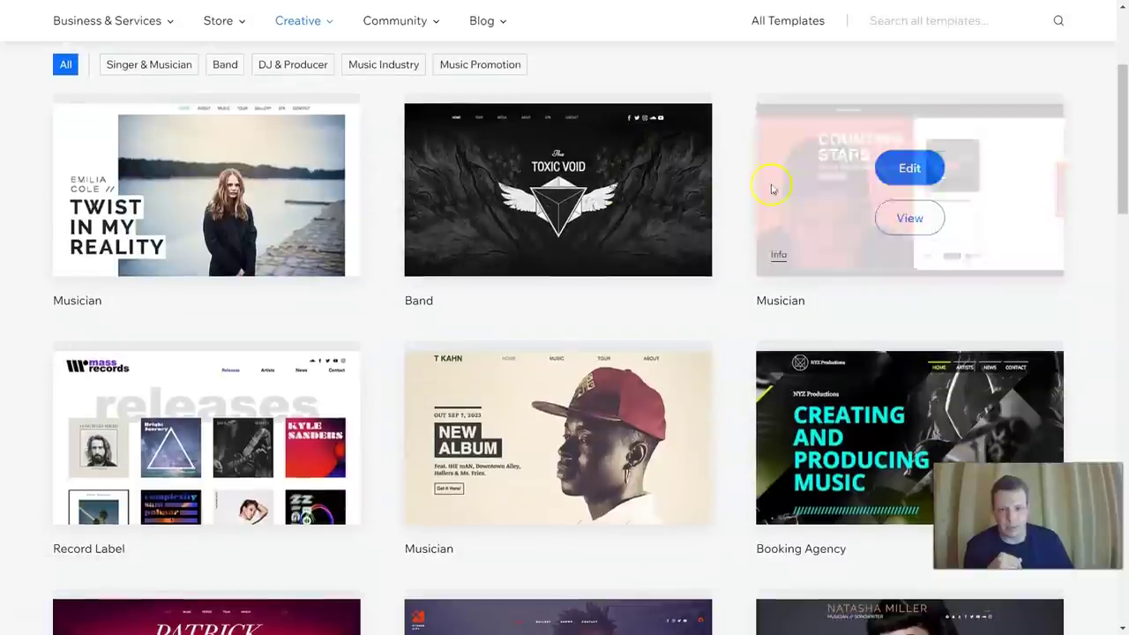
{"action": "scroll", "coordinate": [670, 229], "scroll_direction": "down", "scroll_amount": 1}
{"action": "scroll", "coordinate": [547, 158], "scroll_direction": "up", "scroll_amount": 3}
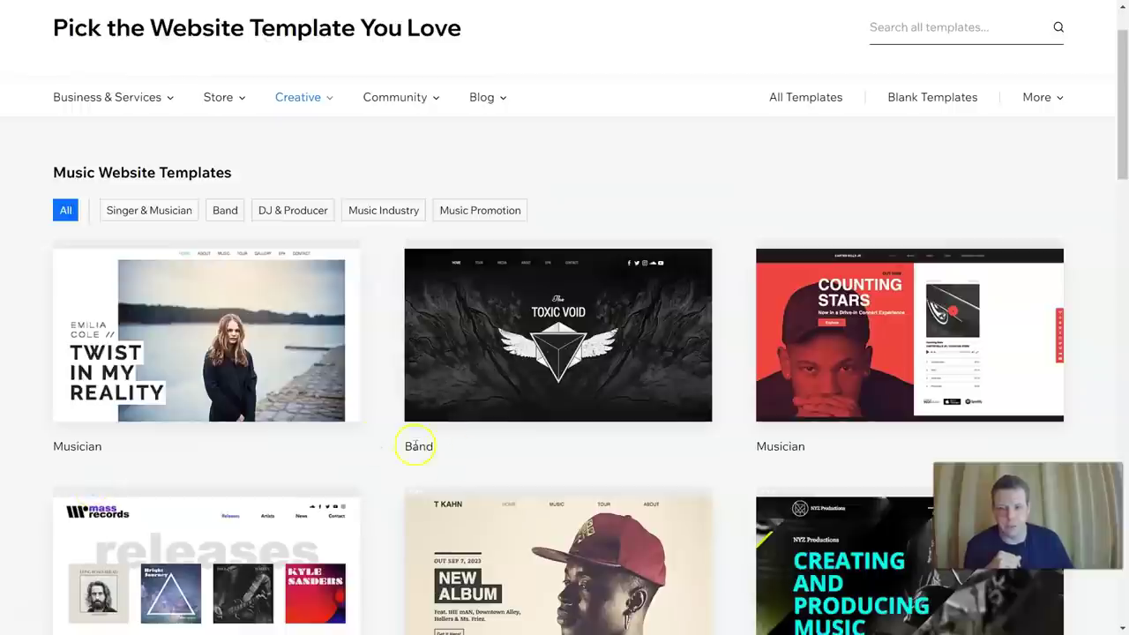
{"action": "scroll", "coordinate": [784, 454], "scroll_direction": "down", "scroll_amount": 4}
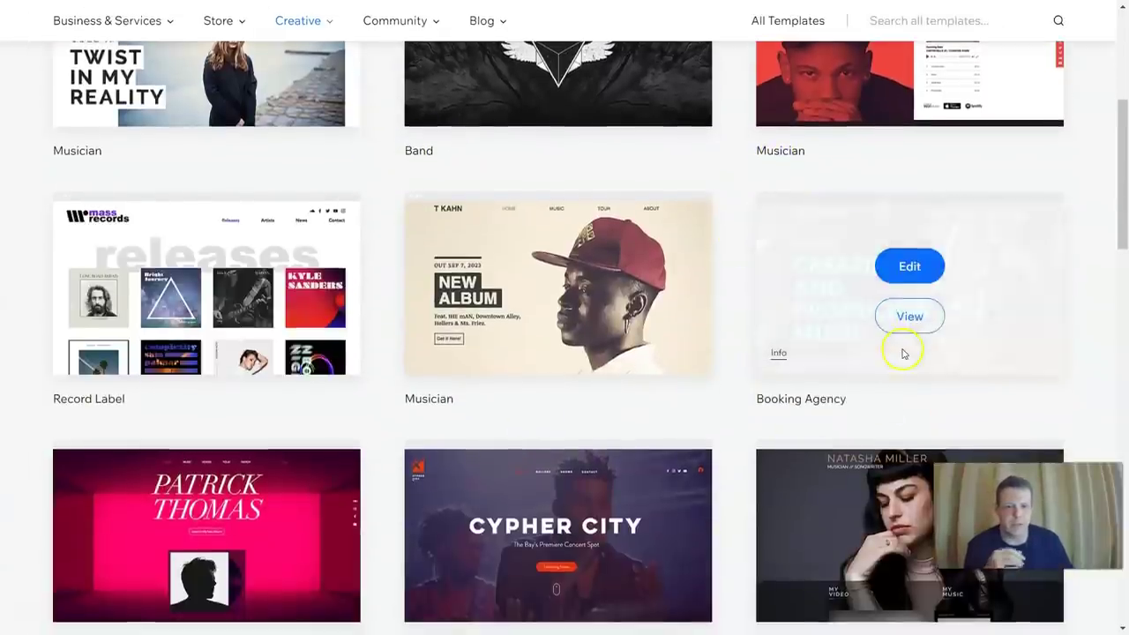
{"action": "scroll", "coordinate": [873, 357], "scroll_direction": "down", "scroll_amount": 2}
{"action": "scroll", "coordinate": [588, 436], "scroll_direction": "down", "scroll_amount": 2}
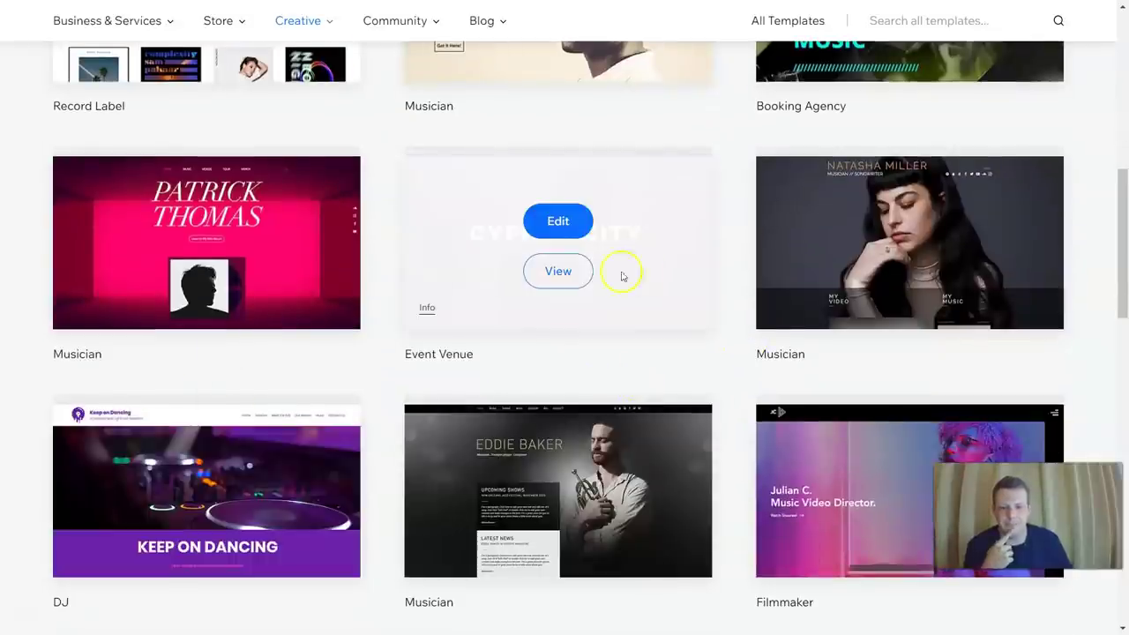
{"action": "scroll", "coordinate": [584, 361], "scroll_direction": "down", "scroll_amount": 2}
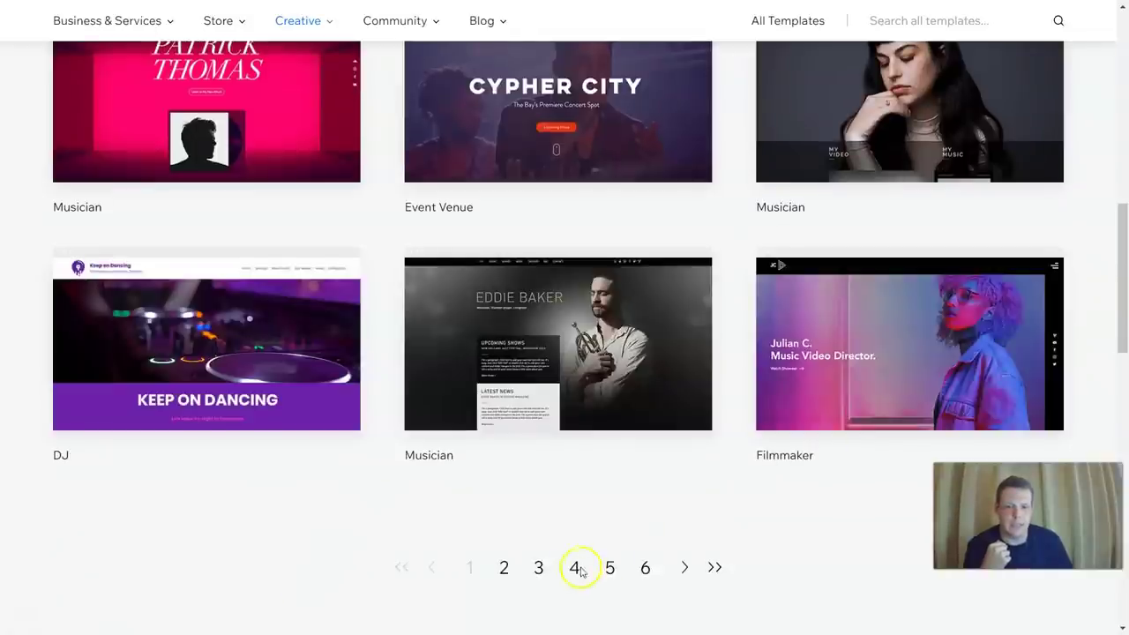
- Open page 2 of the music templates and examine the designs offered there
{"action": "left_click", "coordinate": [501, 571]}
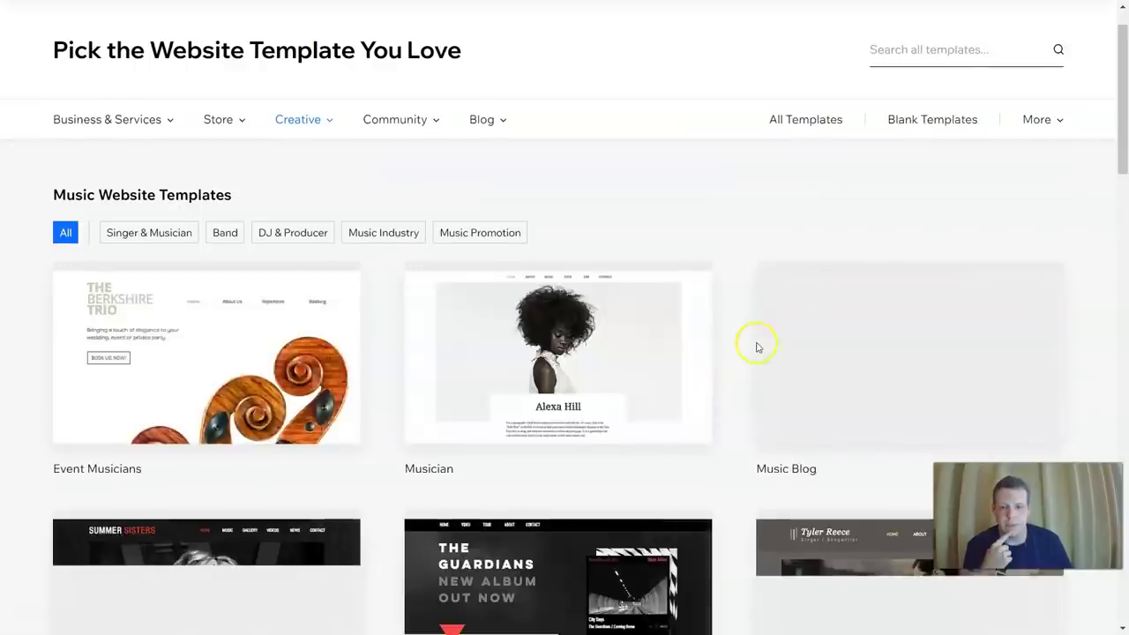
{"action": "scroll", "coordinate": [752, 344], "scroll_direction": "down", "scroll_amount": 1}
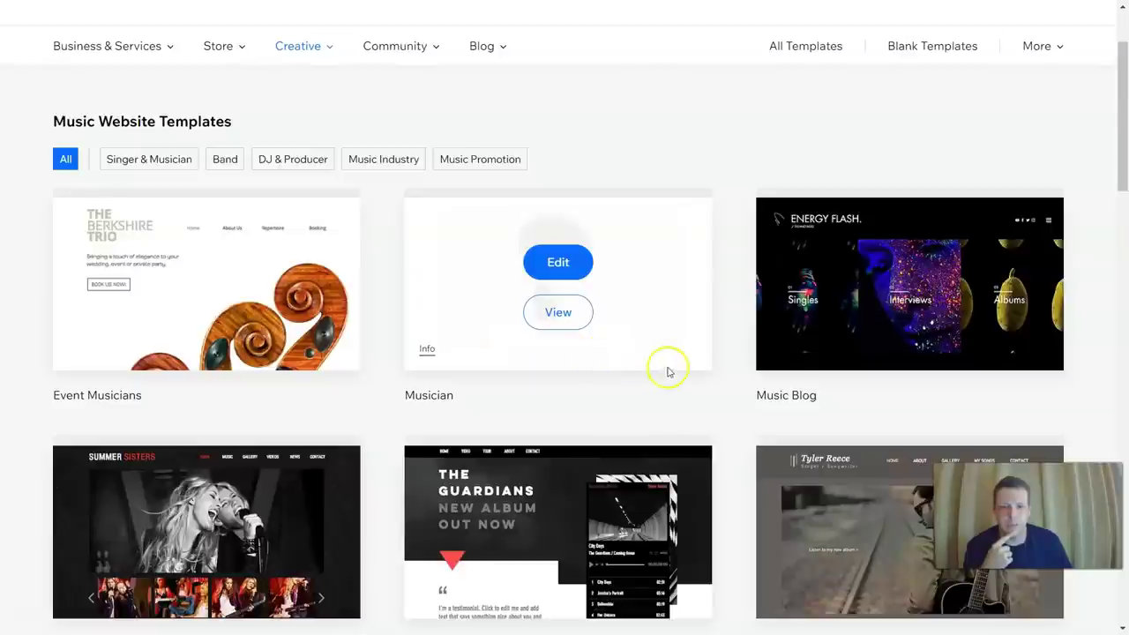
{"action": "scroll", "coordinate": [818, 373], "scroll_direction": "down", "scroll_amount": 2}
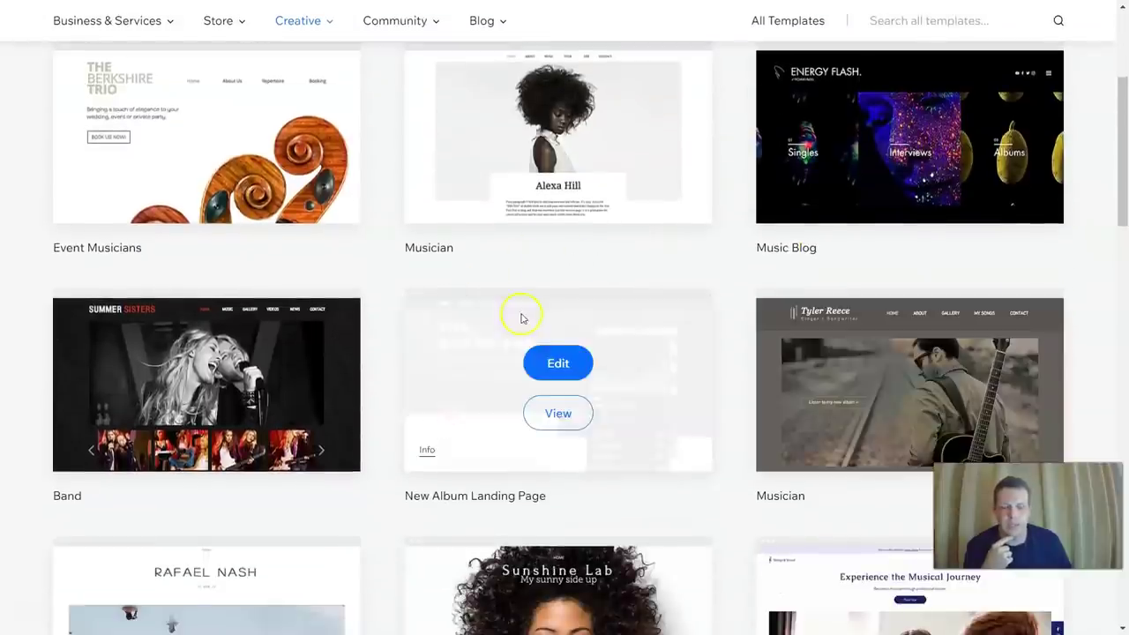
{"action": "scroll", "coordinate": [529, 319], "scroll_direction": "down", "scroll_amount": 3}
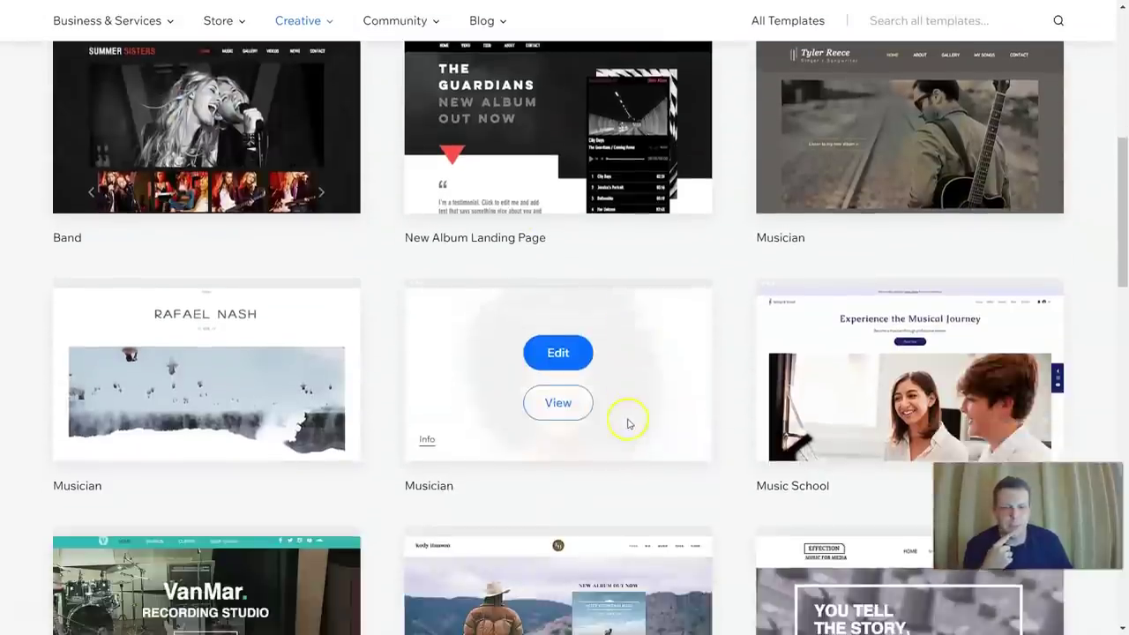
{"action": "scroll", "coordinate": [628, 423], "scroll_direction": "down", "scroll_amount": 2}
{"action": "scroll", "coordinate": [644, 363], "scroll_direction": "down", "scroll_amount": 3}
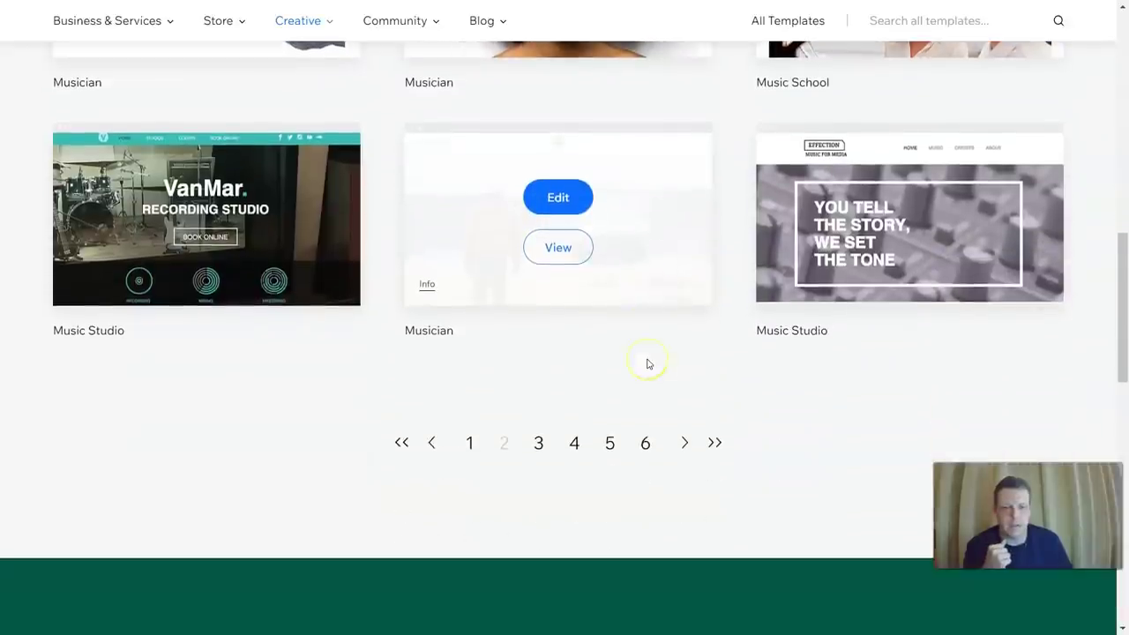
- Go to page 5 of the music templates and review its designs from start to end
{"action": "left_click", "coordinate": [610, 445]}
{"action": "scroll", "coordinate": [763, 270], "scroll_direction": "down", "scroll_amount": 1}
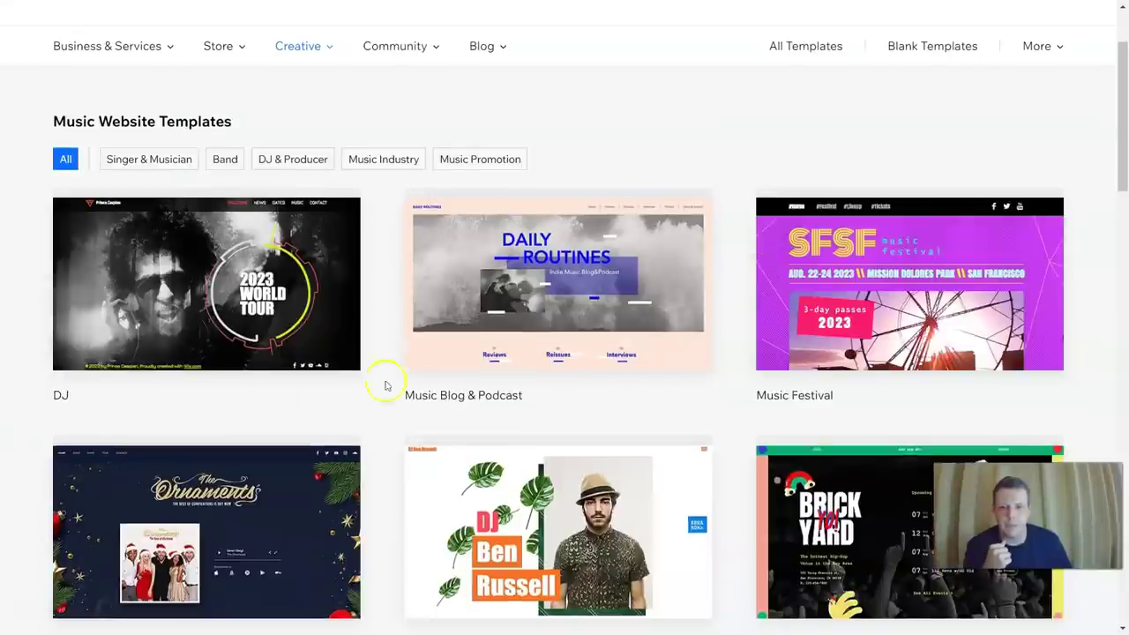
{"action": "scroll", "coordinate": [667, 328], "scroll_direction": "down", "scroll_amount": 3}
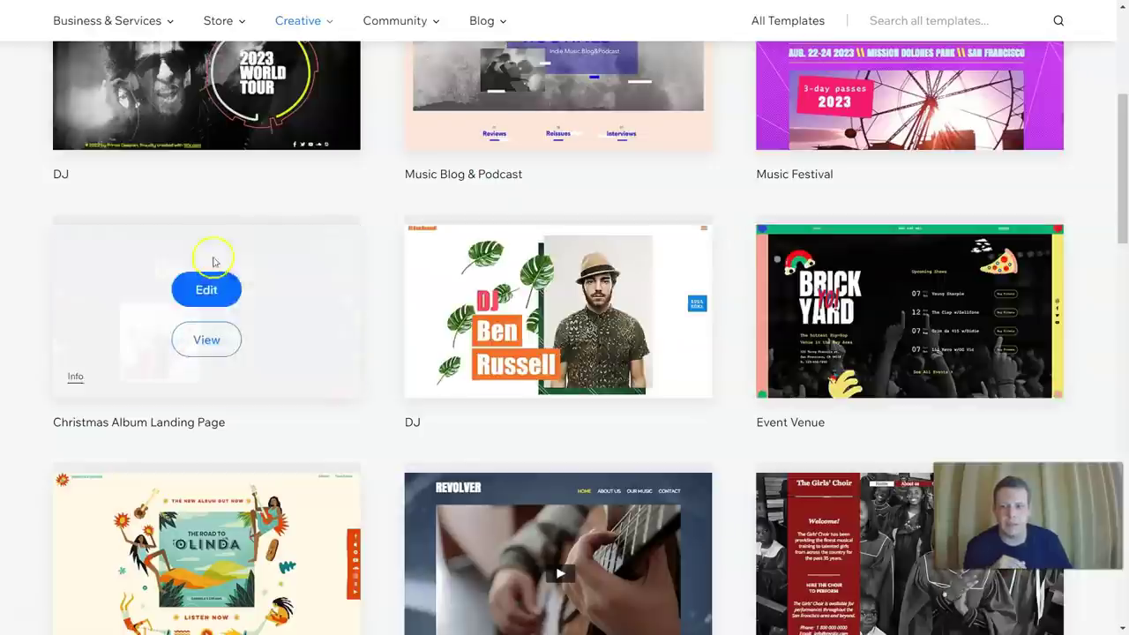
{"action": "scroll", "coordinate": [731, 160], "scroll_direction": "down", "scroll_amount": 2}
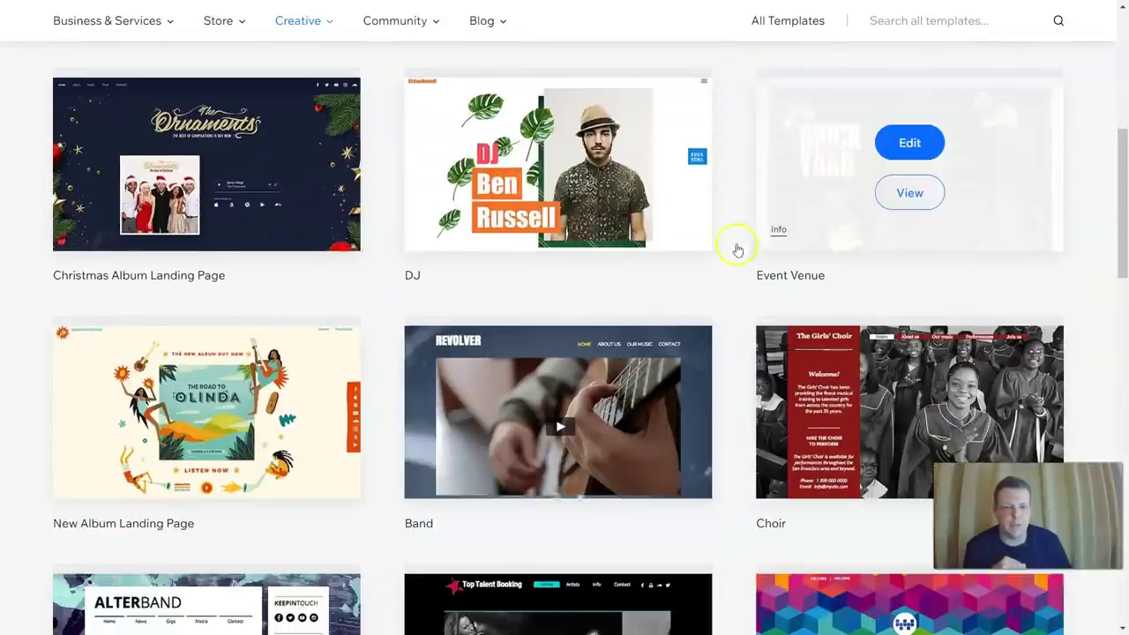
{"action": "scroll", "coordinate": [735, 244], "scroll_direction": "down", "scroll_amount": 1}
{"action": "scroll", "coordinate": [796, 167], "scroll_direction": "down", "scroll_amount": 2}
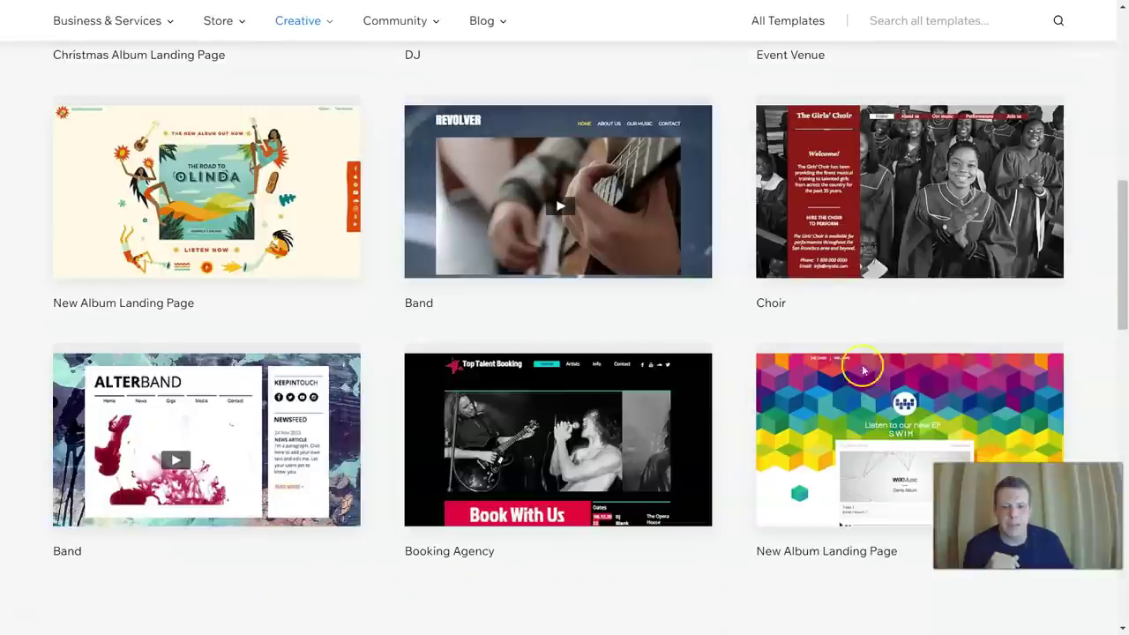
{"action": "scroll", "coordinate": [865, 335], "scroll_direction": "up", "scroll_amount": 5}
{"action": "scroll", "coordinate": [865, 335], "scroll_direction": "up", "scroll_amount": 3}
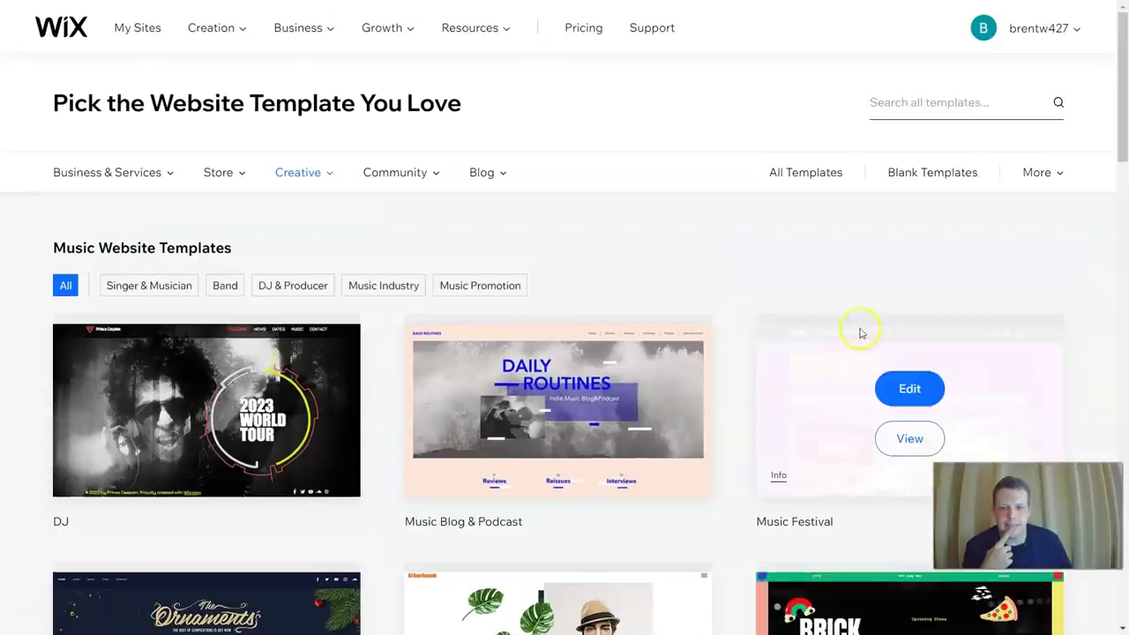
{"action": "scroll", "coordinate": [823, 329], "scroll_direction": "down", "scroll_amount": 2}
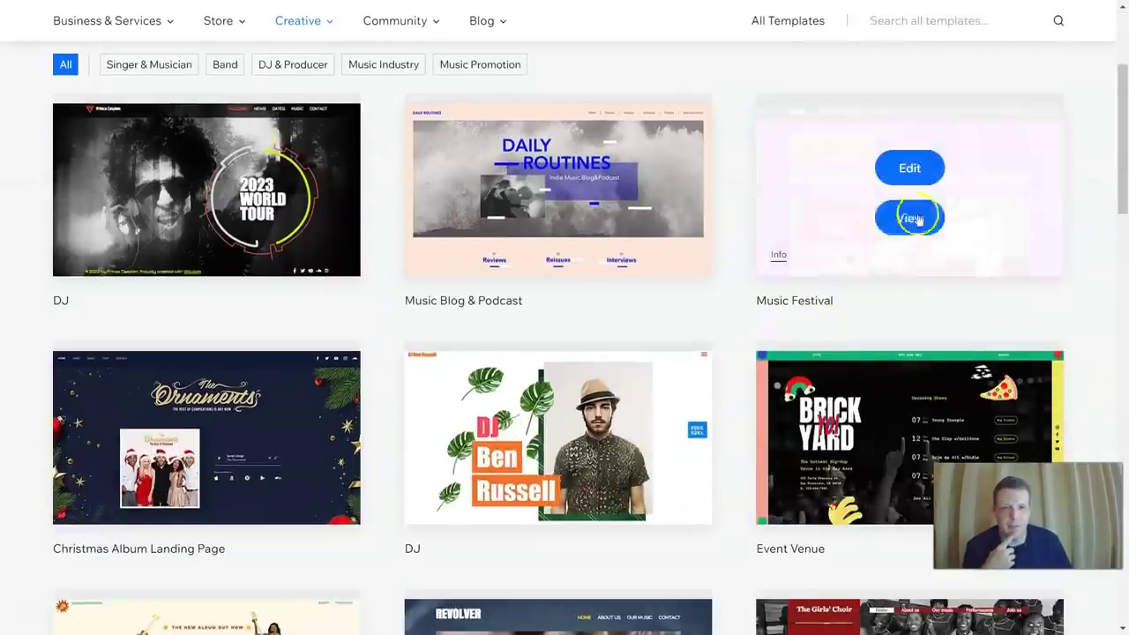
{"action": "scroll", "coordinate": [686, 322], "scroll_direction": "down", "scroll_amount": 2}
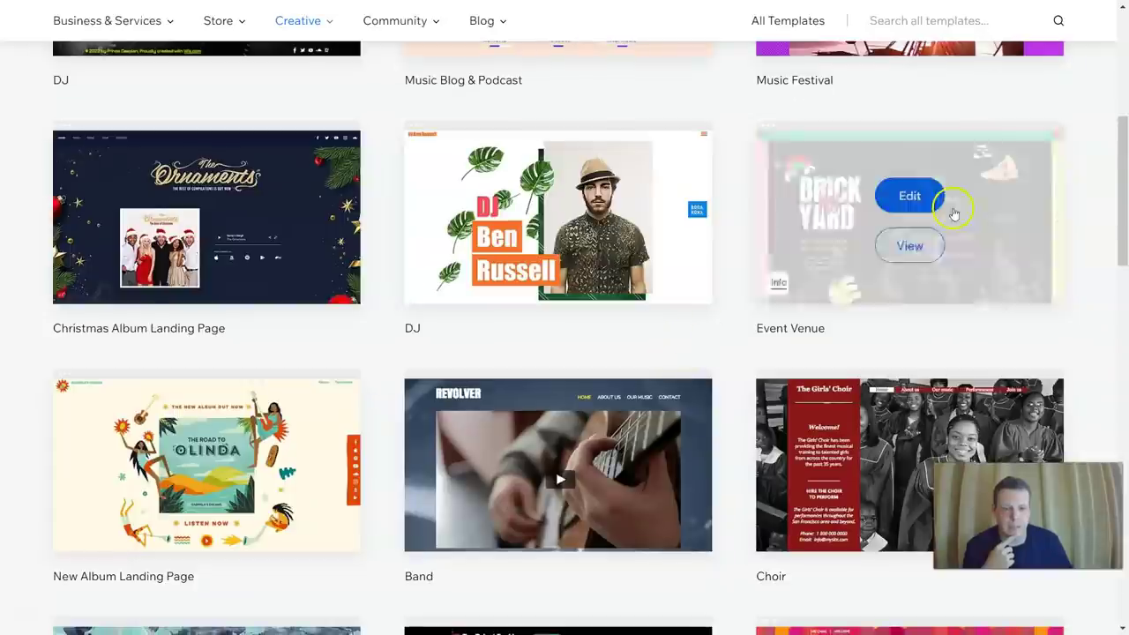
{"action": "scroll", "coordinate": [812, 483], "scroll_direction": "down", "scroll_amount": 4}
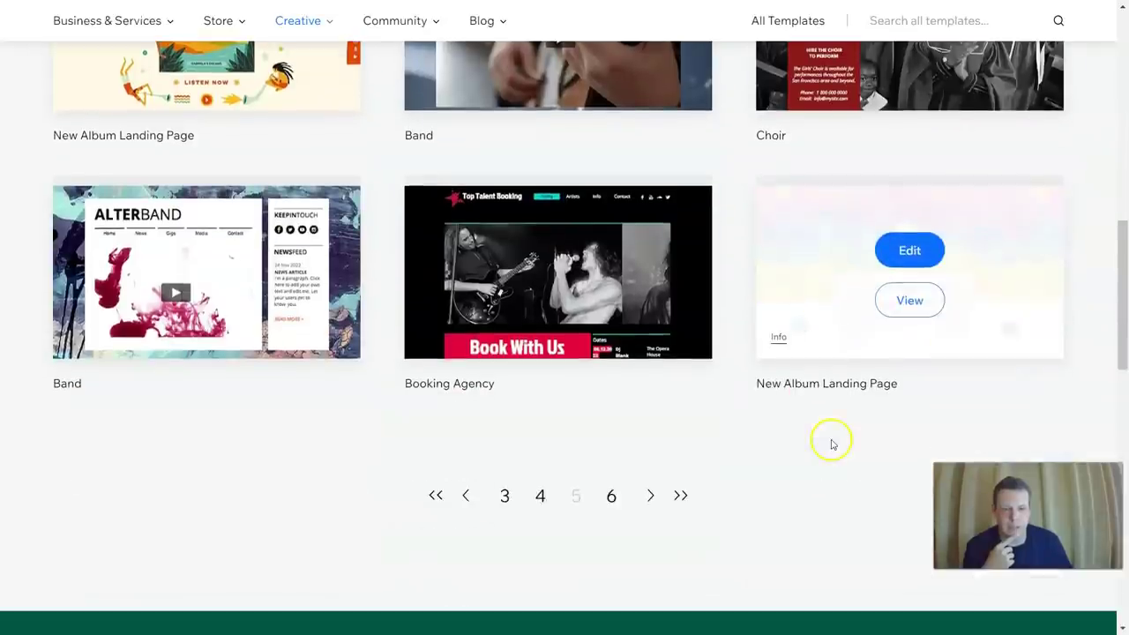
- Switch to page 4 of the music templates and compare the band and musician designs
{"action": "left_click", "coordinate": [540, 497]}
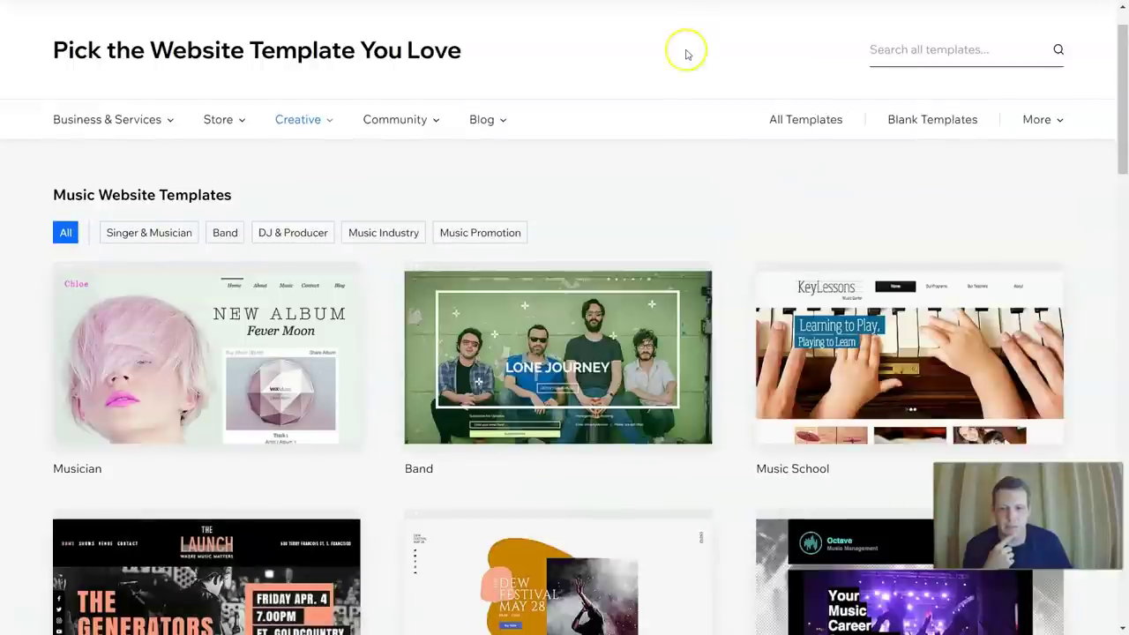
{"action": "scroll", "coordinate": [677, 102], "scroll_direction": "down", "scroll_amount": 4}
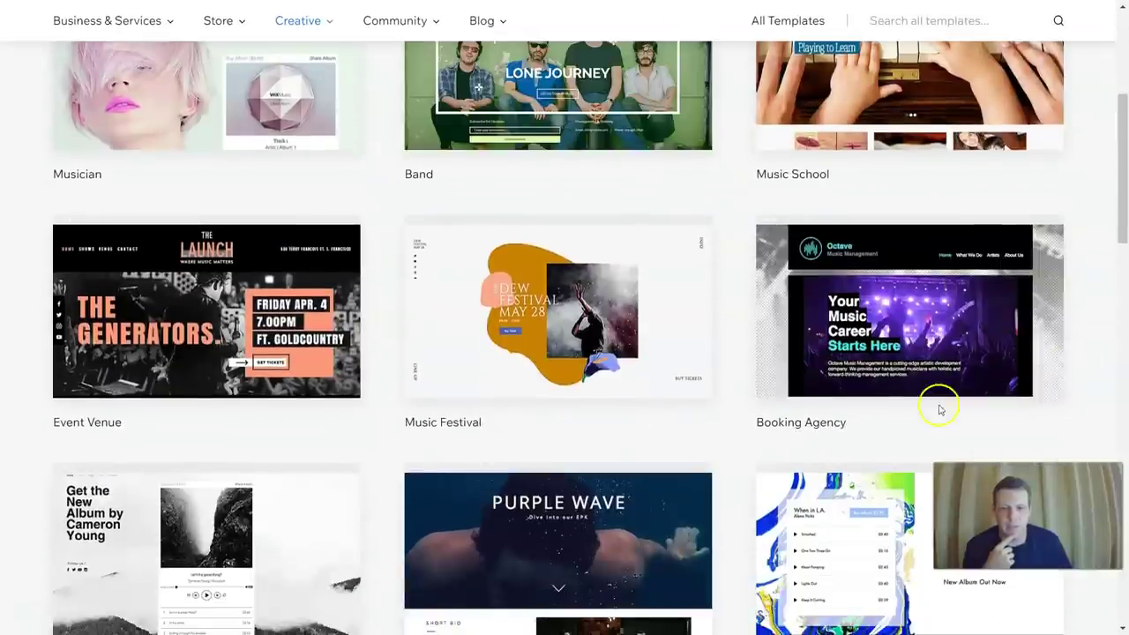
{"action": "scroll", "coordinate": [641, 417], "scroll_direction": "down", "scroll_amount": 2}
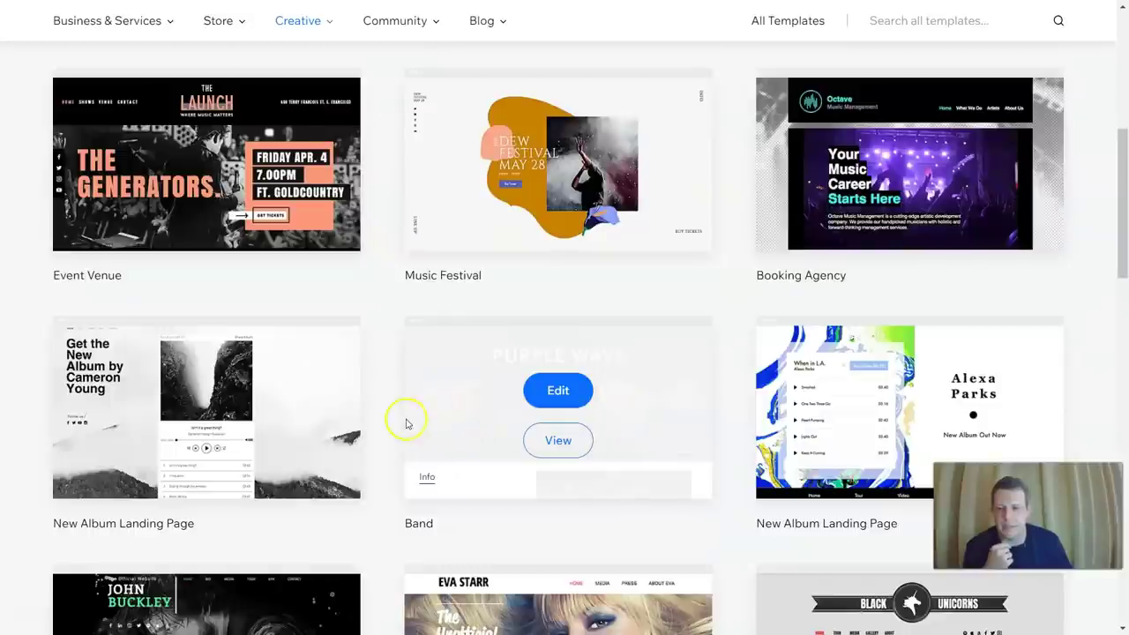
{"action": "scroll", "coordinate": [593, 392], "scroll_direction": "down", "scroll_amount": 2}
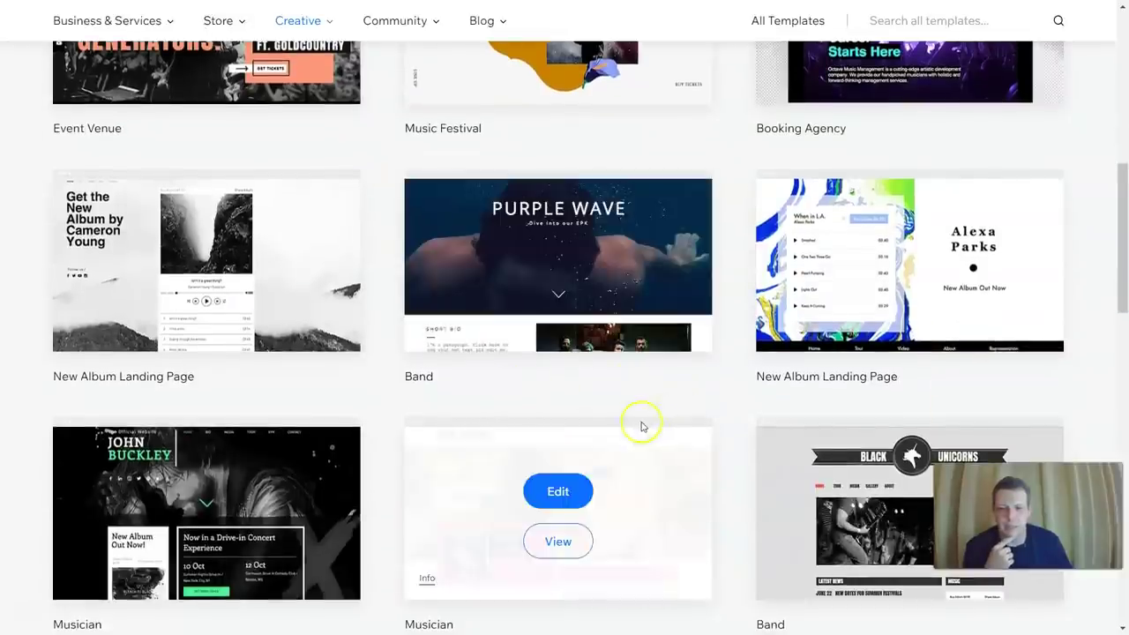
{"action": "scroll", "coordinate": [642, 425], "scroll_direction": "down", "scroll_amount": 3}
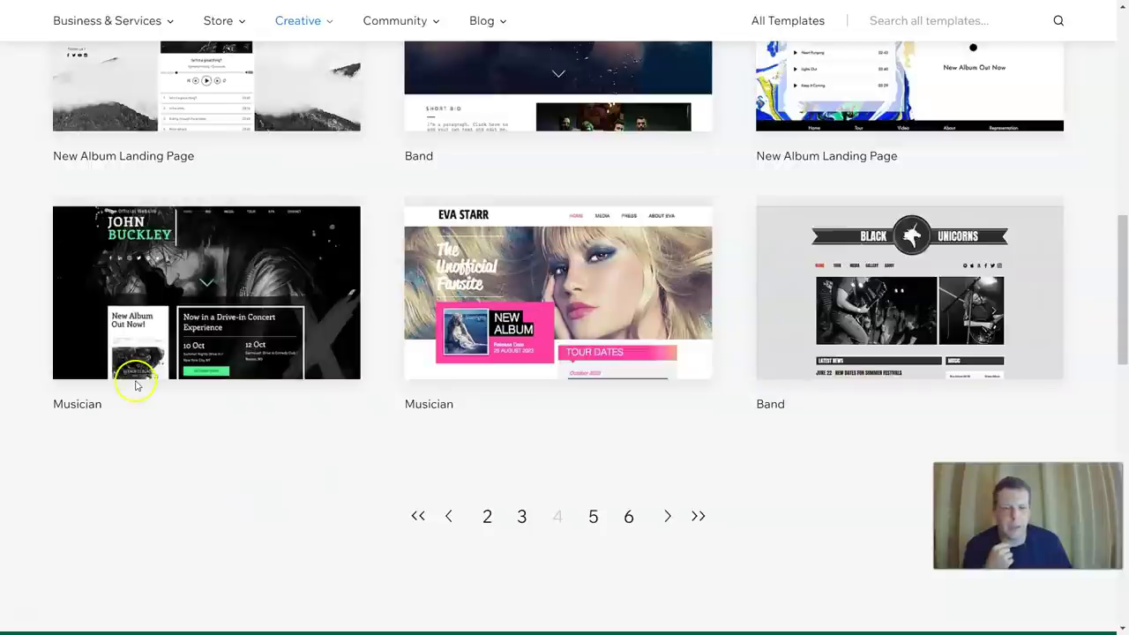
{"action": "mouse_move", "coordinate": [231, 373]}
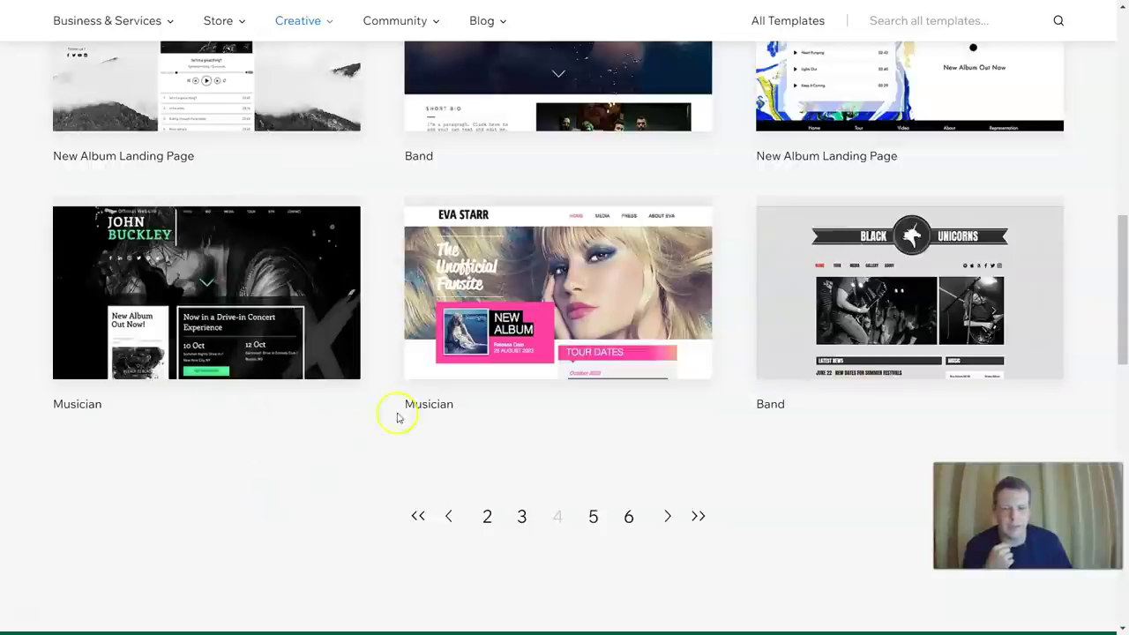
{"action": "mouse_move", "coordinate": [606, 368]}
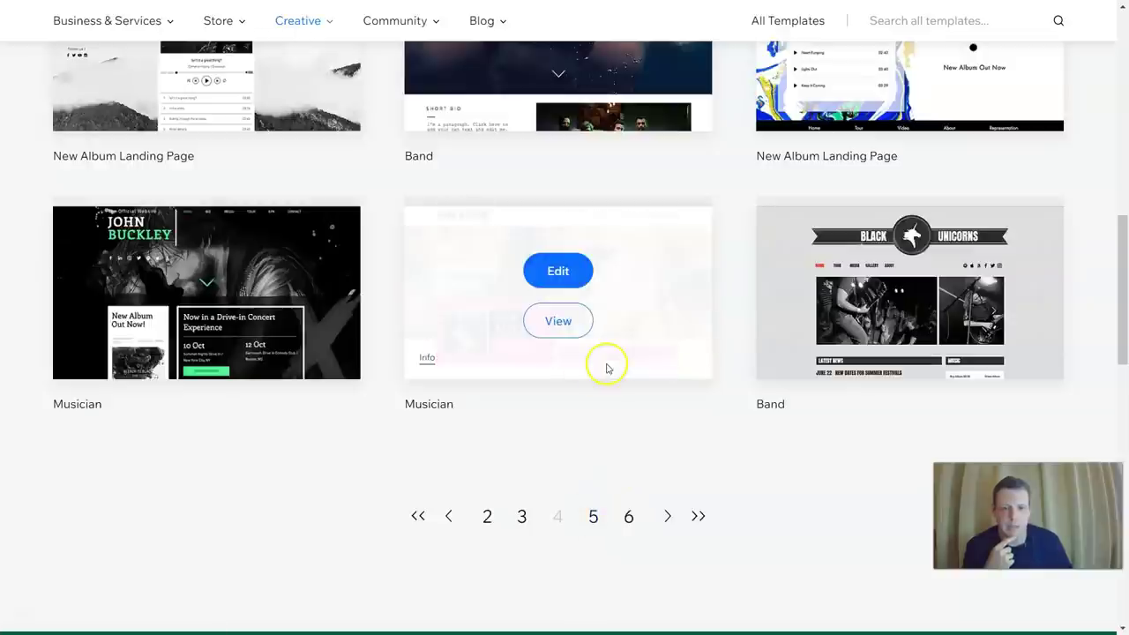
- Preview the Black Unicorns band template and open it for editing in the website editor
{"action": "mouse_move", "coordinate": [839, 320]}
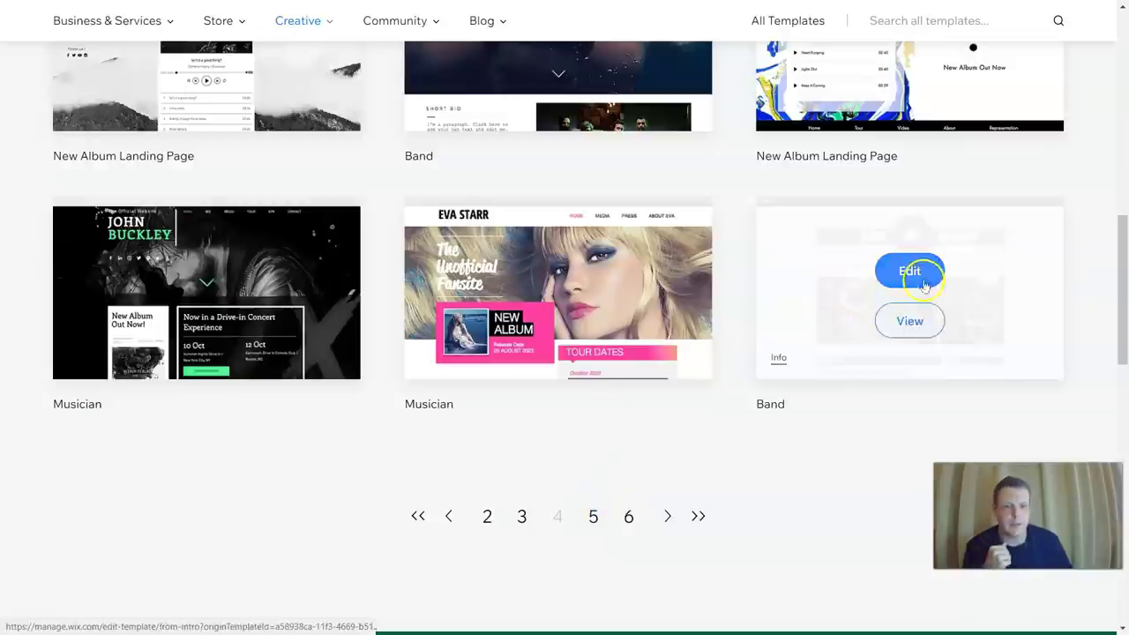
{"action": "left_click", "coordinate": [915, 319]}
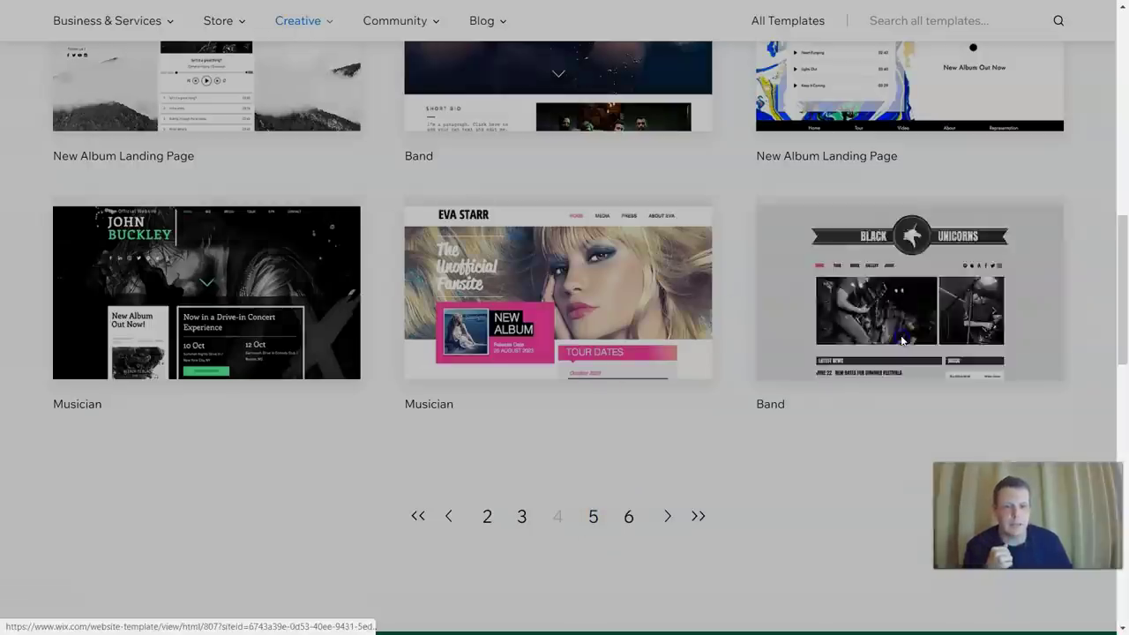
{"action": "mouse_move", "coordinate": [728, 257]}
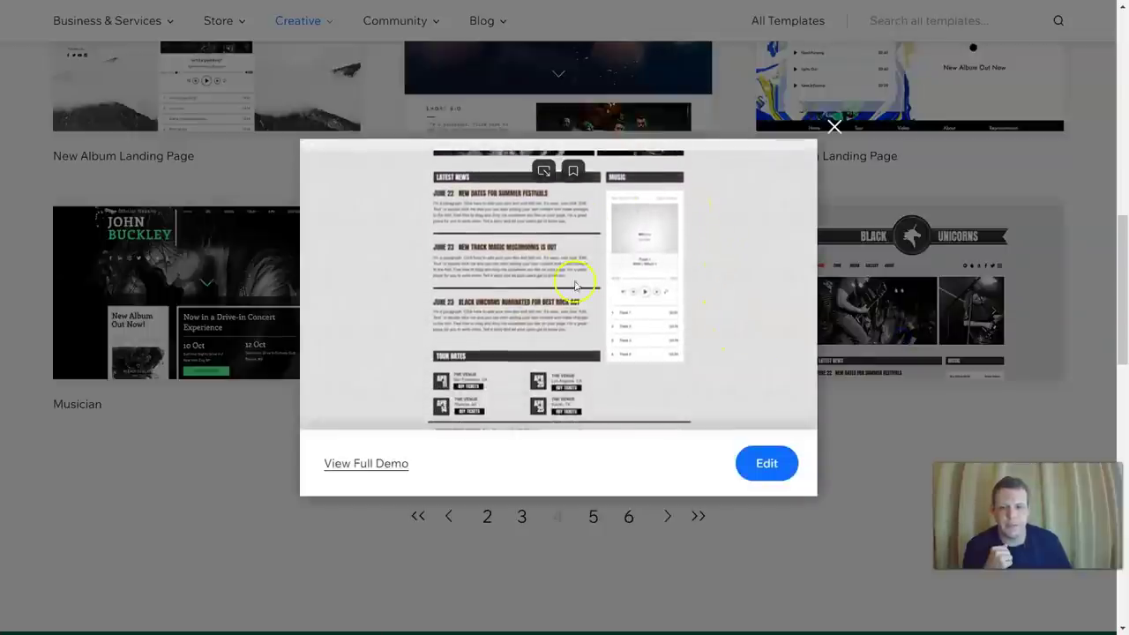
{"action": "left_click", "coordinate": [766, 454]}
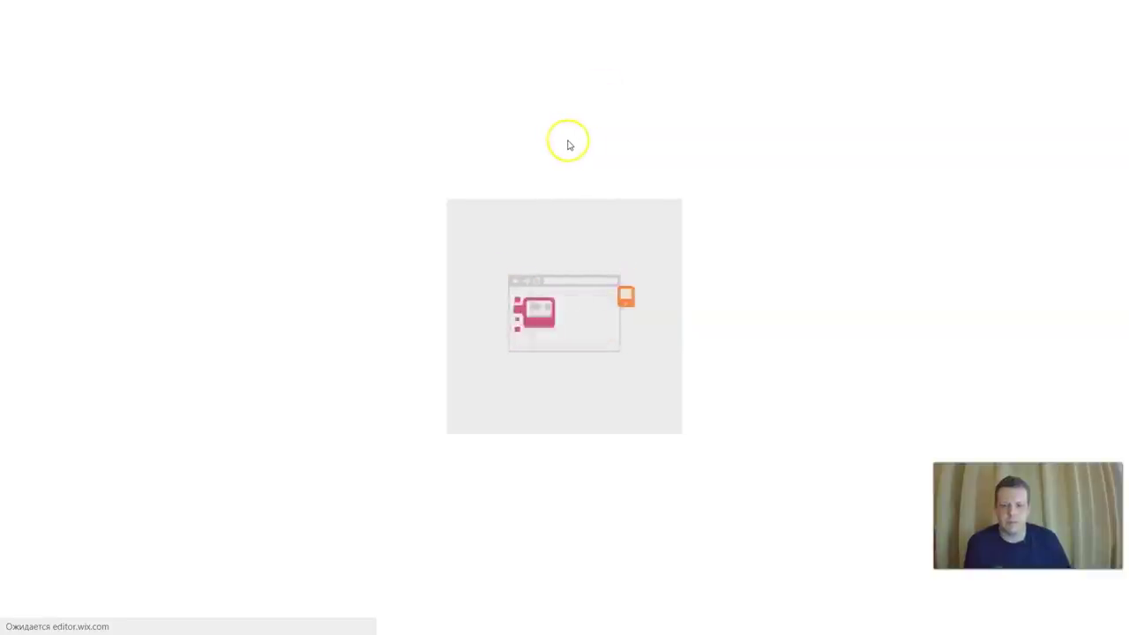
{"action": "key", "text": "F11"}
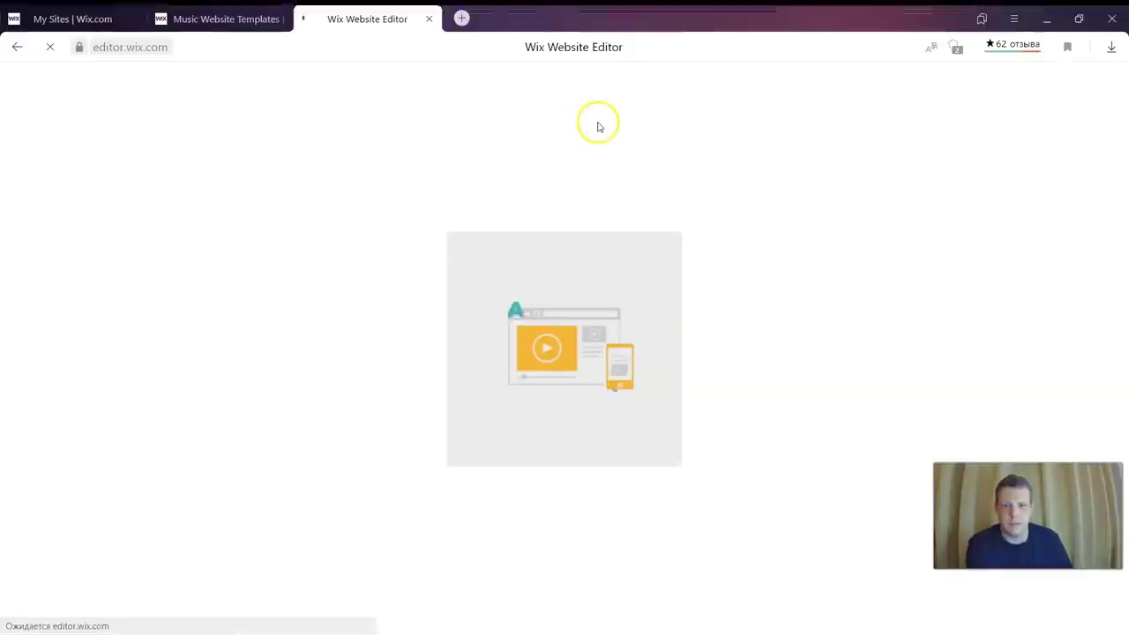
{"action": "key", "text": "F11"}
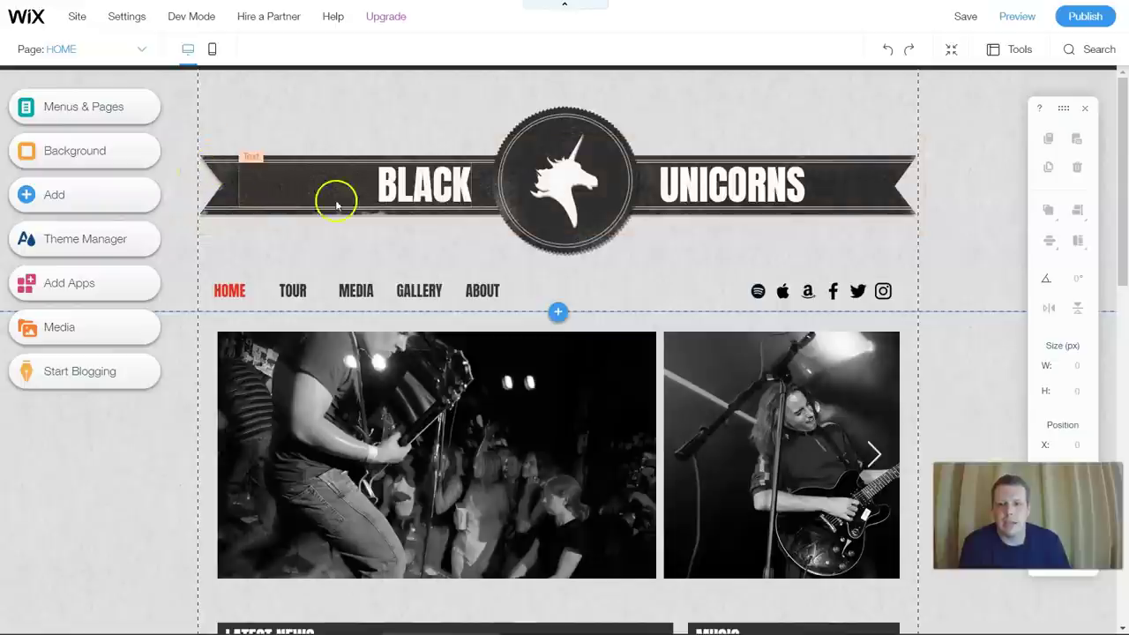
- Move the UNICORNS text in the header banner closer to the unicorn badge, to X position 615
{"action": "left_click", "coordinate": [715, 186]}
{"action": "mouse_move", "coordinate": [715, 185]}
{"action": "left_mouse_down"}
{"action": "mouse_move", "coordinate": [718, 118]}
{"action": "mouse_move", "coordinate": [724, 134]}
{"action": "mouse_move", "coordinate": [704, 185]}
{"action": "left_mouse_up"}
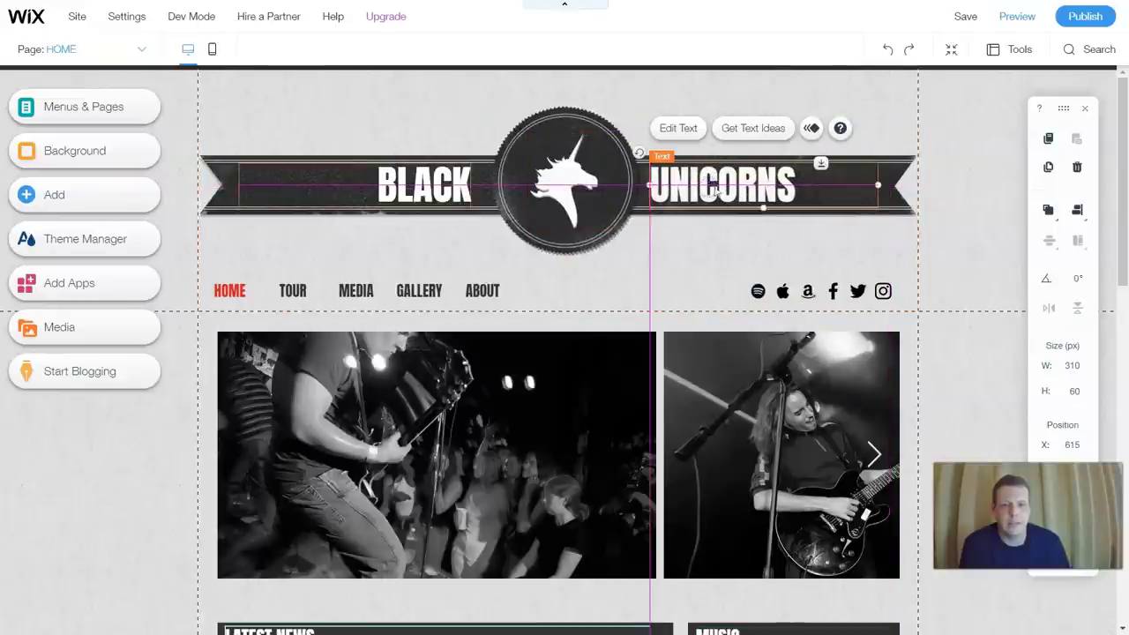
{"action": "double_click", "coordinate": [797, 187]}
{"action": "double_click", "coordinate": [779, 187]}
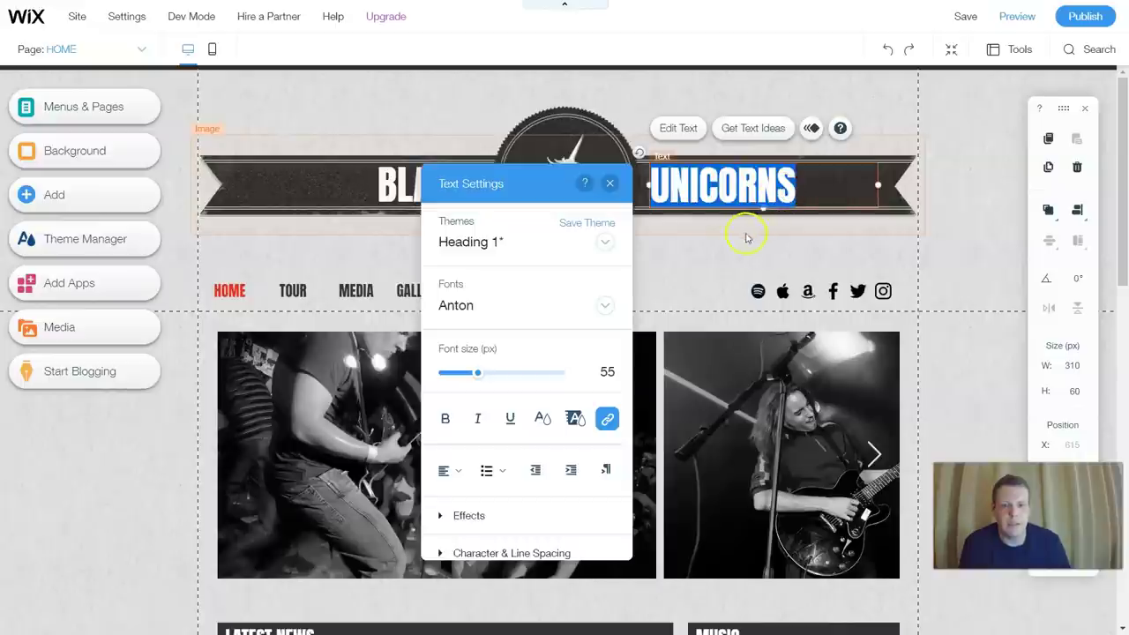
{"action": "left_click", "coordinate": [717, 243]}
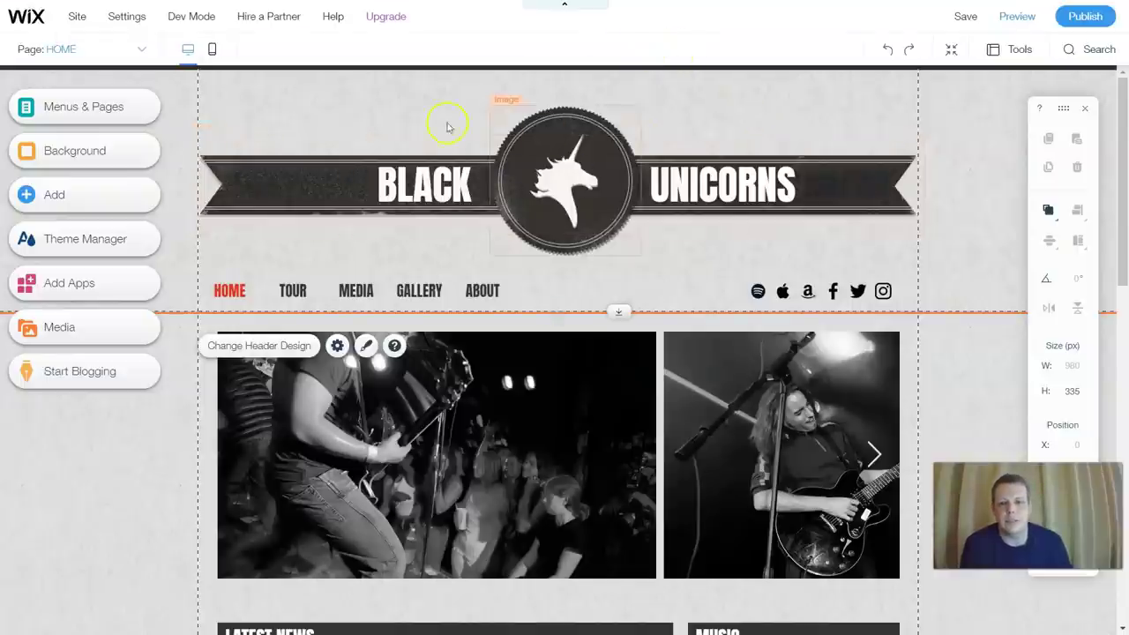
- Look through the home page's photo gallery, Latest News posts and Music player, and return to the header
{"action": "scroll", "coordinate": [599, 171], "scroll_direction": "down", "scroll_amount": 2}
{"action": "scroll", "coordinate": [758, 181], "scroll_direction": "down", "scroll_amount": 2}
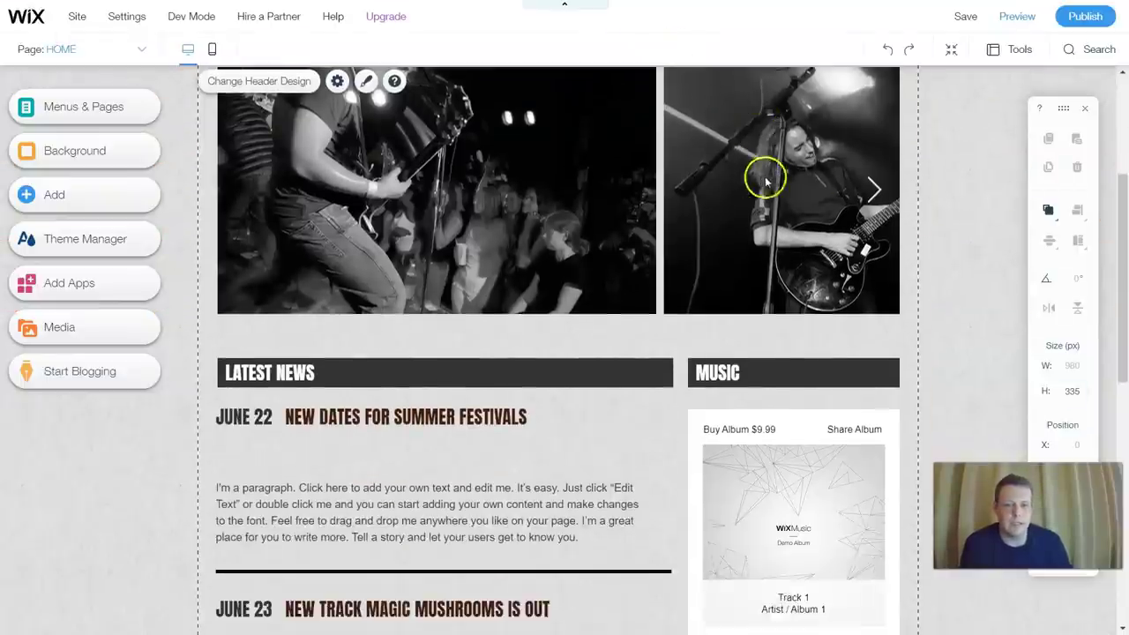
{"action": "scroll", "coordinate": [864, 182], "scroll_direction": "up", "scroll_amount": 3}
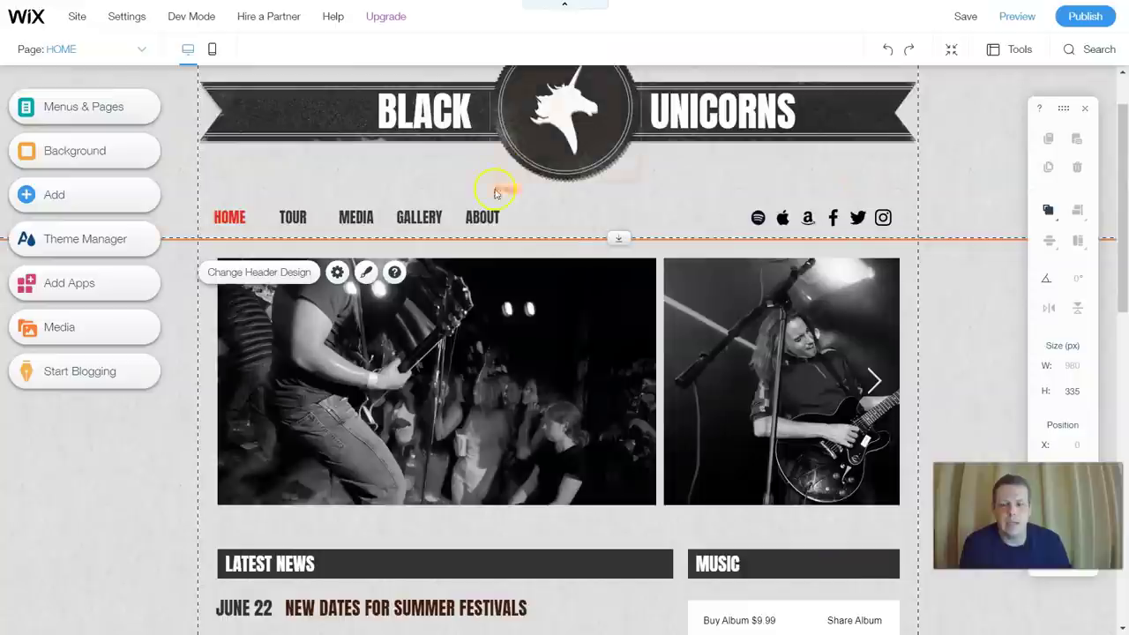
{"action": "scroll", "coordinate": [441, 73], "scroll_direction": "up", "scroll_amount": 1}
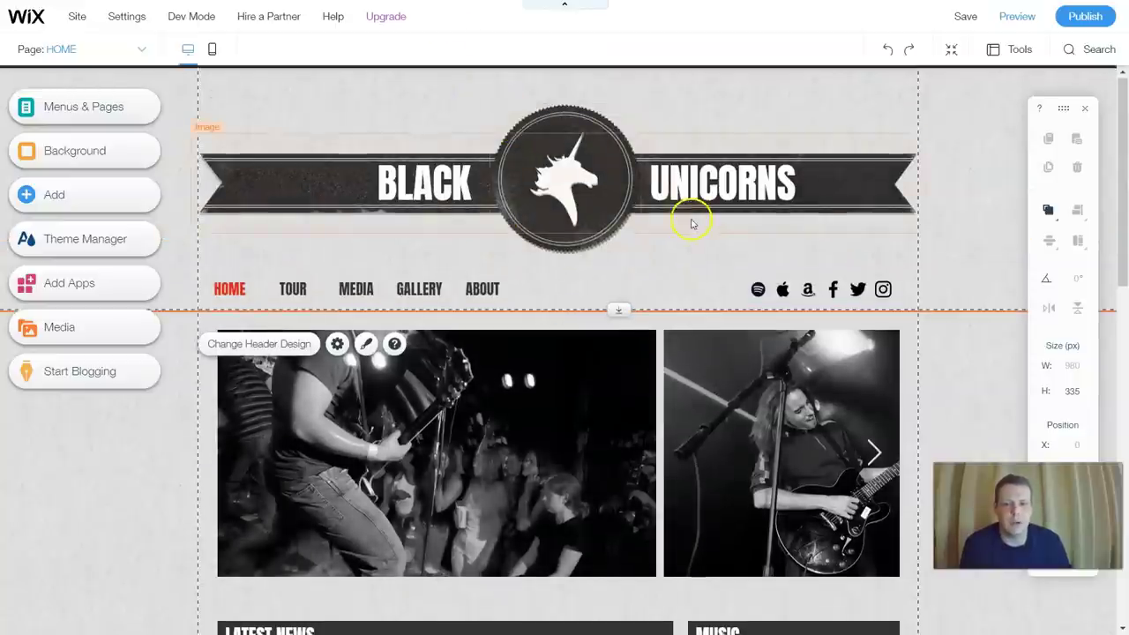
{"action": "scroll", "coordinate": [696, 221], "scroll_direction": "down", "scroll_amount": 7}
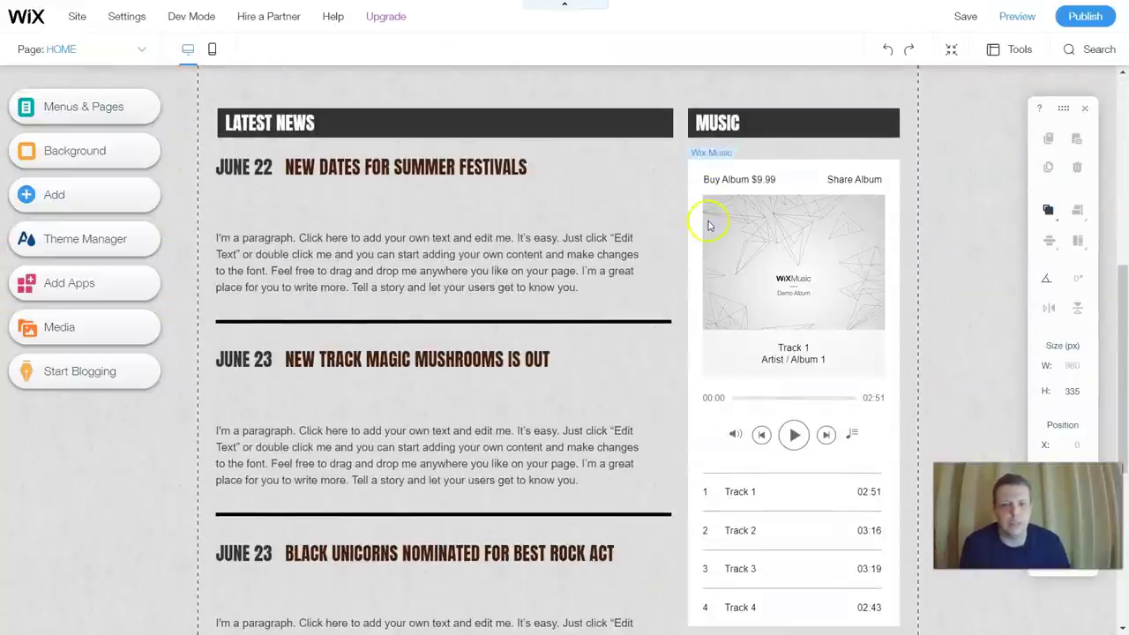
{"action": "scroll", "coordinate": [707, 223], "scroll_direction": "up", "scroll_amount": 3}
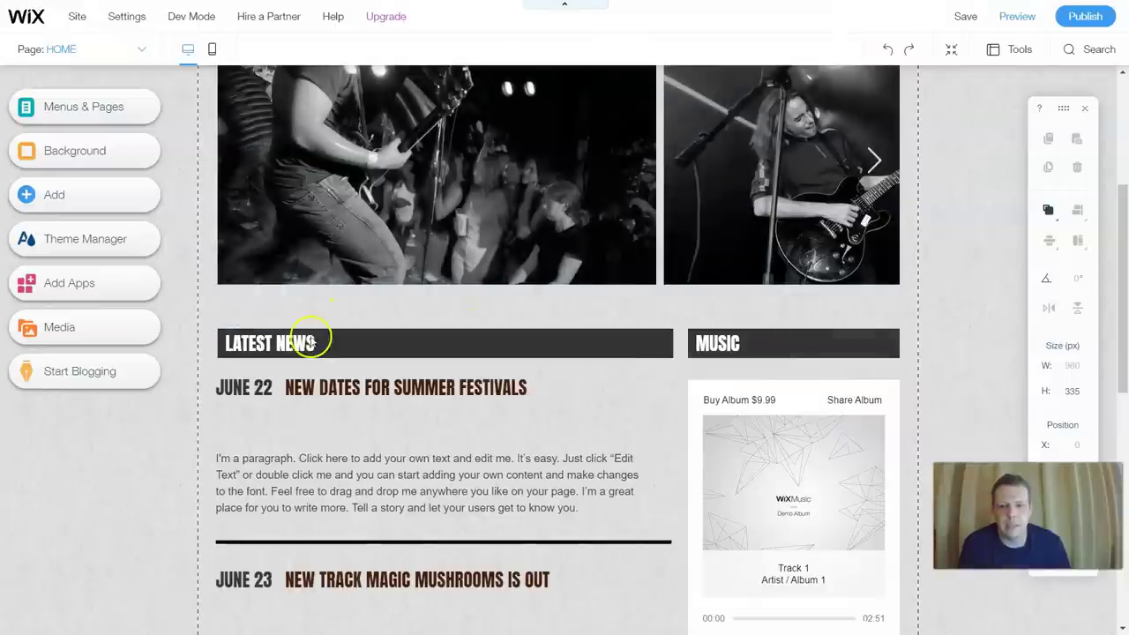
{"action": "scroll", "coordinate": [645, 291], "scroll_direction": "up", "scroll_amount": 4}
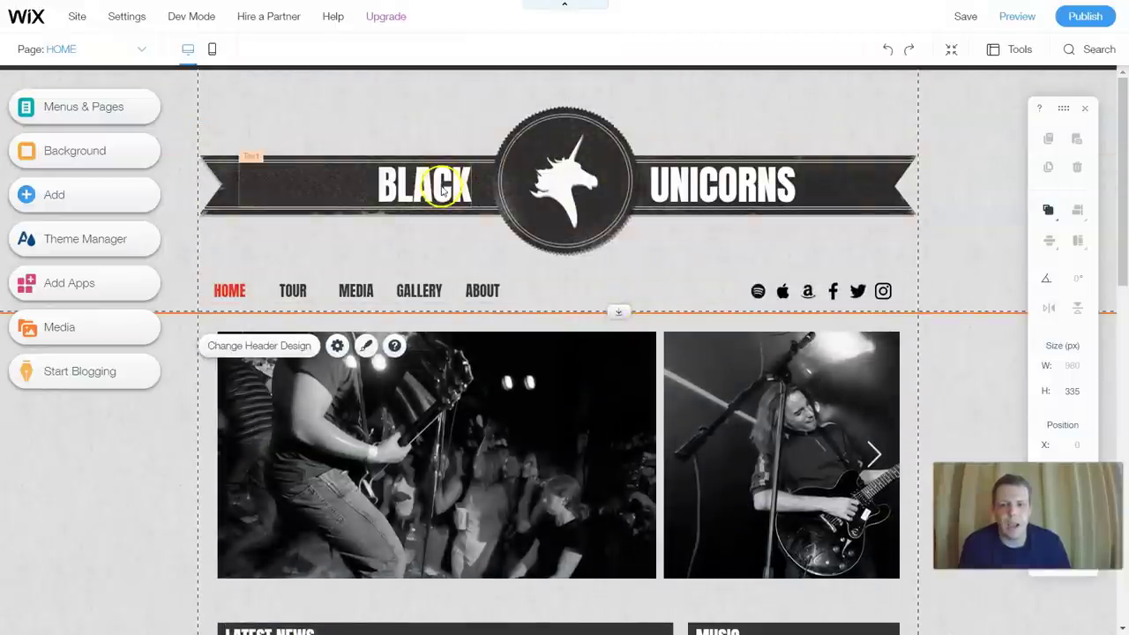
- Cut the round dark badge image behind the unicorn out of the header banner
{"action": "left_click", "coordinate": [513, 157]}
{"action": "right_click", "coordinate": [513, 157]}
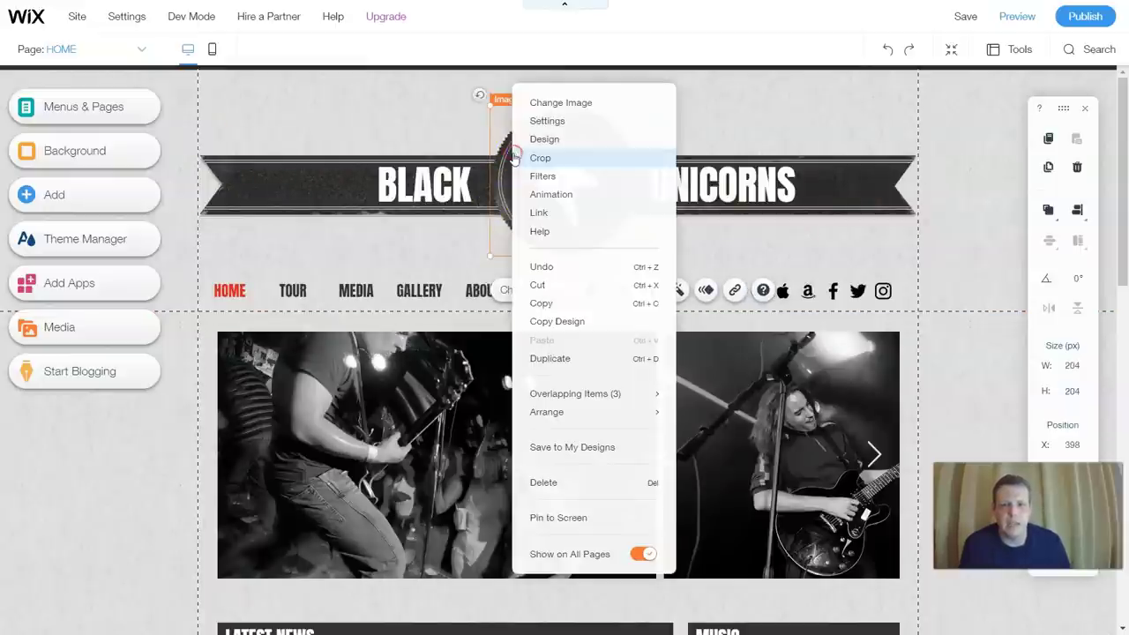
{"action": "left_click", "coordinate": [546, 287]}
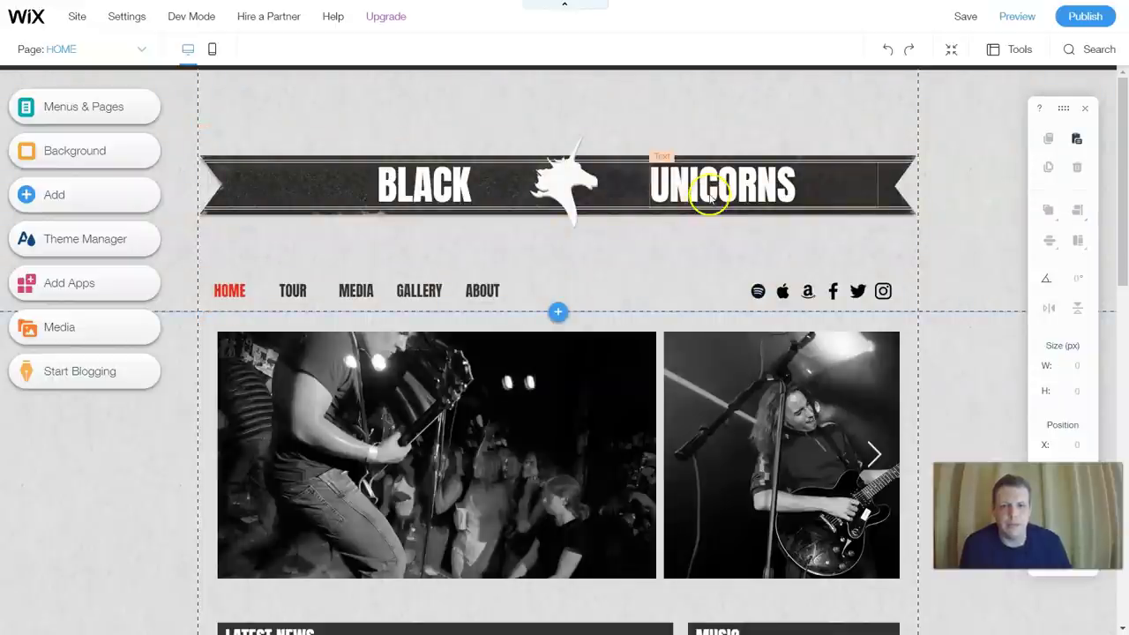
- Replace the word BLACK in the header banner with "GREY"
{"action": "left_click", "coordinate": [783, 191]}
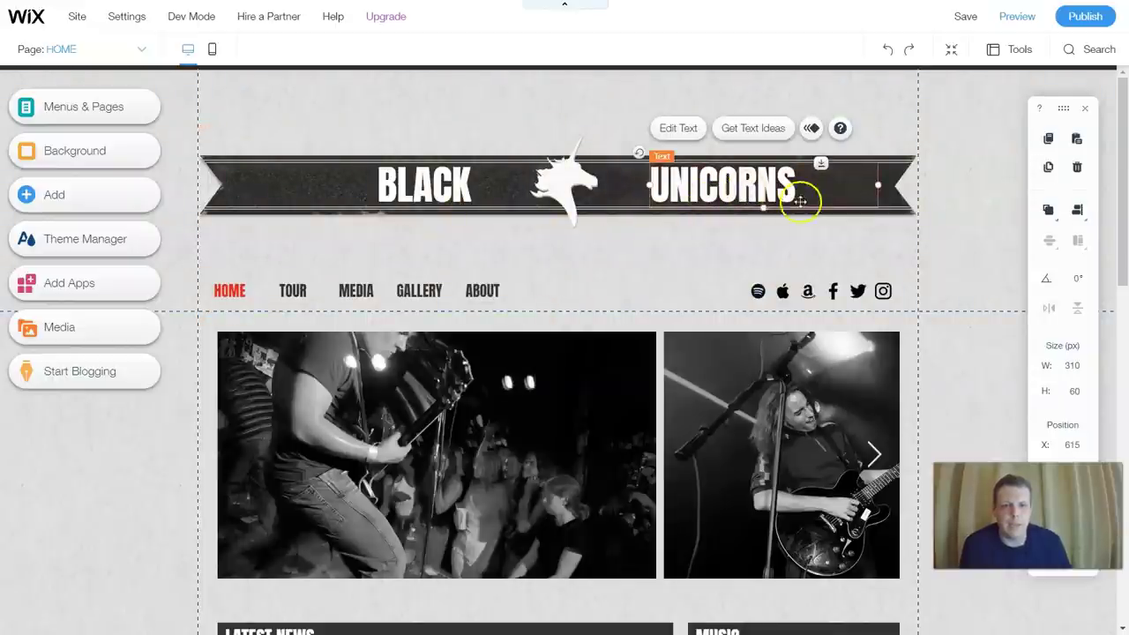
{"action": "left_click", "coordinate": [458, 187]}
{"action": "double_click", "coordinate": [457, 184]}
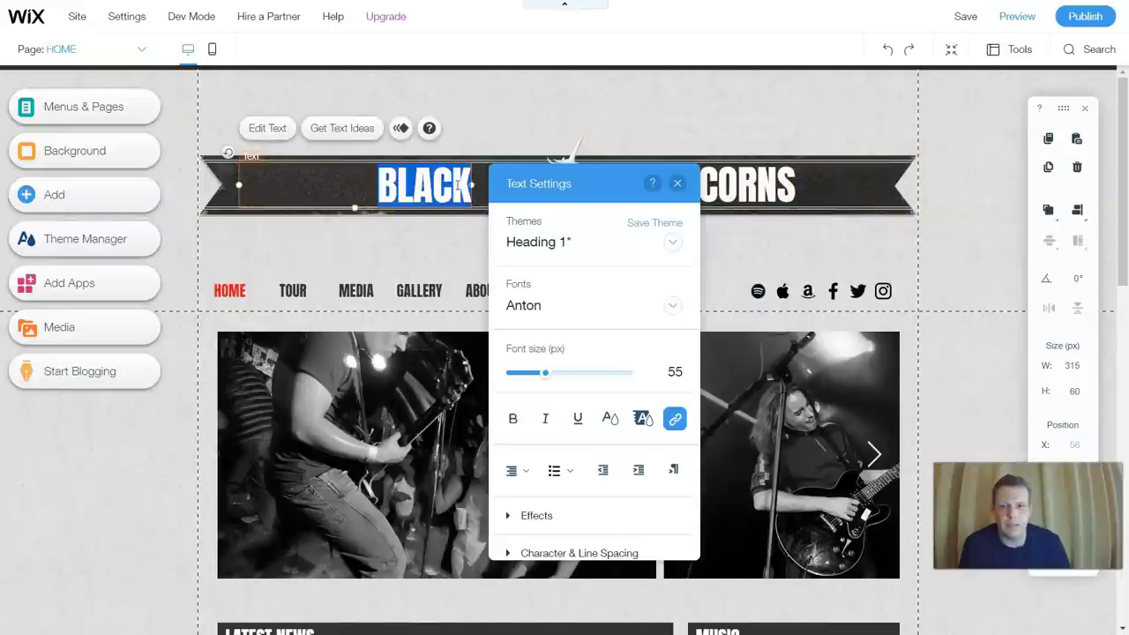
{"action": "key", "text": "BackSpace"}
{"action": "type", "text": "GREE"}
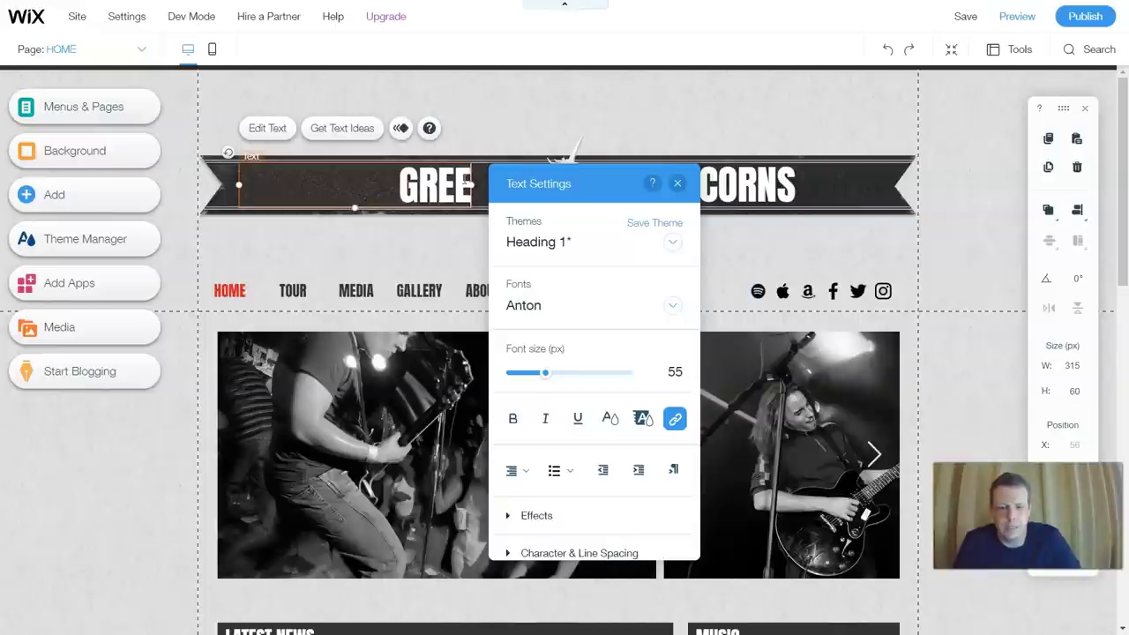
{"action": "key", "text": "BackSpace"}
{"action": "type", "text": "Y"}
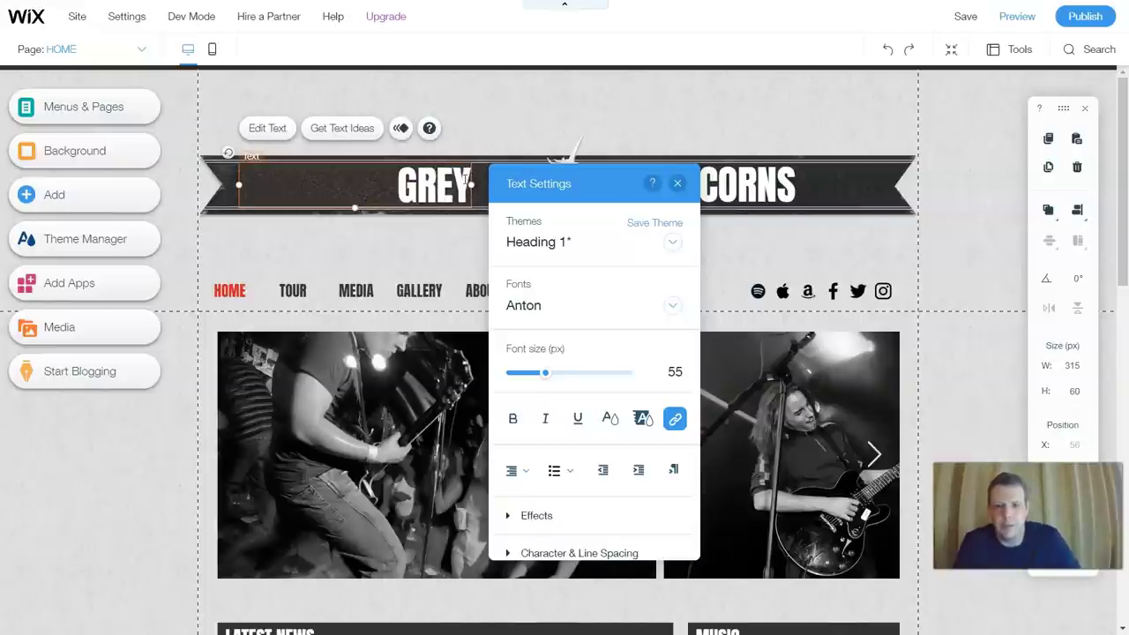
- Replace the word UNICORNS in the header banner with "Matter" and finish the text editing
{"action": "left_click", "coordinate": [805, 181]}
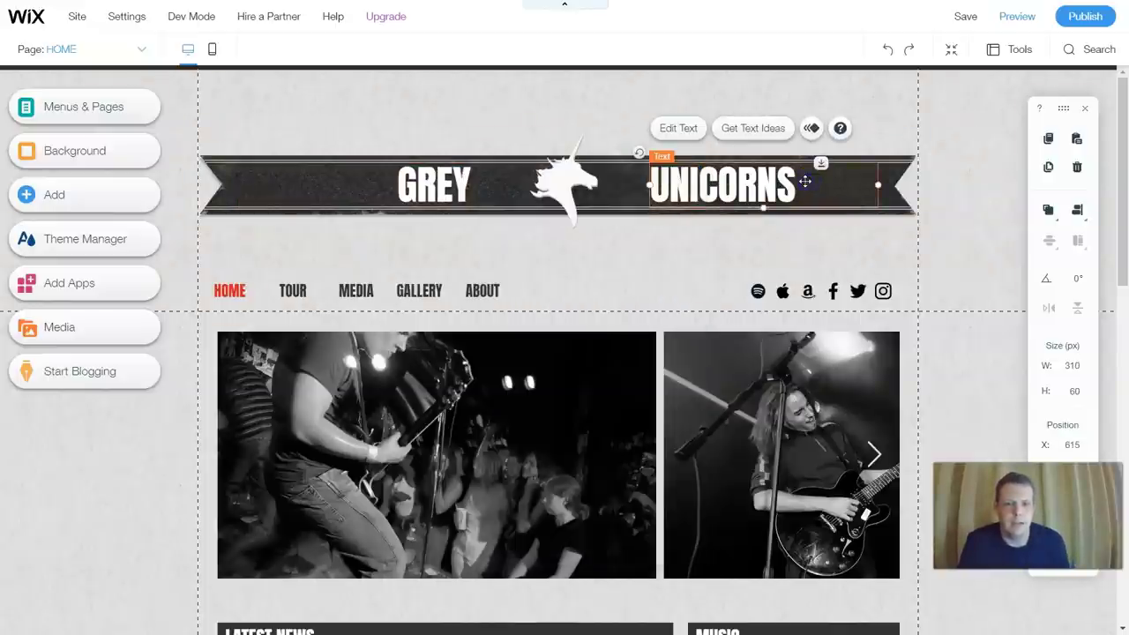
{"action": "double_click", "coordinate": [805, 180]}
{"action": "key", "text": "BackSpace"}
{"action": "type", "text": "Matter"}
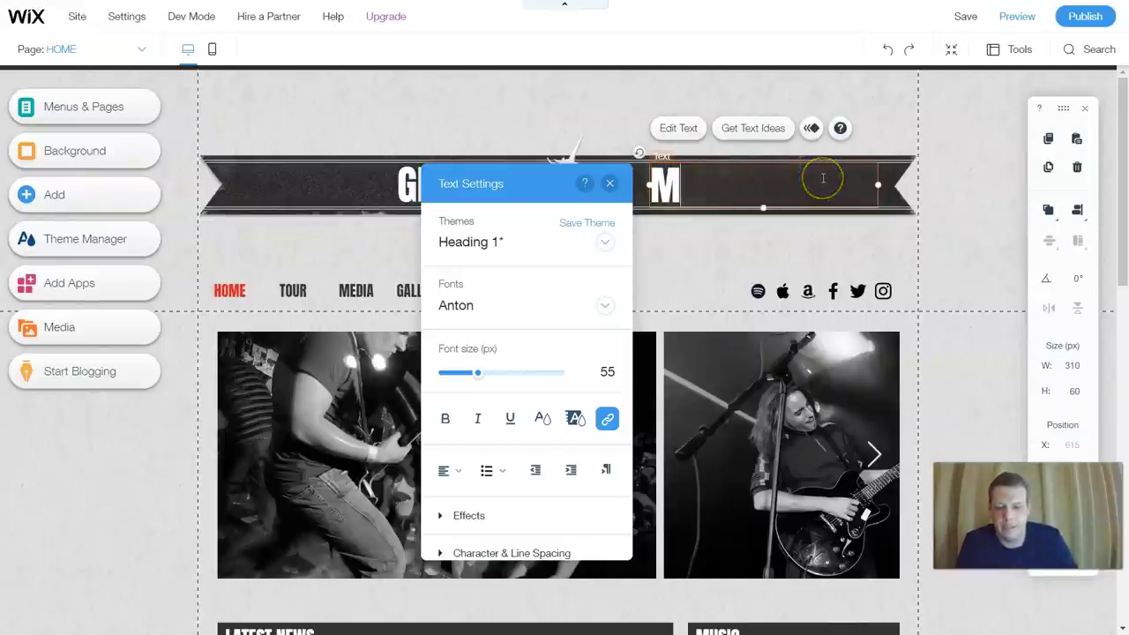
{"action": "left_click", "coordinate": [768, 182]}
{"action": "left_click", "coordinate": [811, 244]}
- Select the unicorn image in the header banner and open the media manager to change it
{"action": "left_click", "coordinate": [575, 193]}
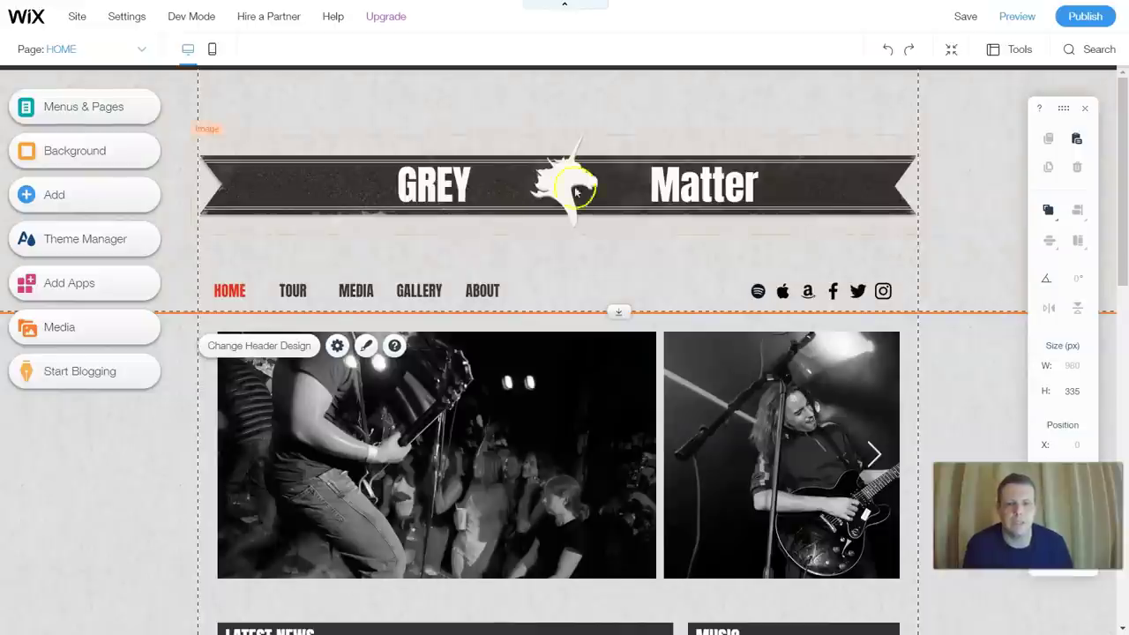
{"action": "left_click", "coordinate": [569, 181]}
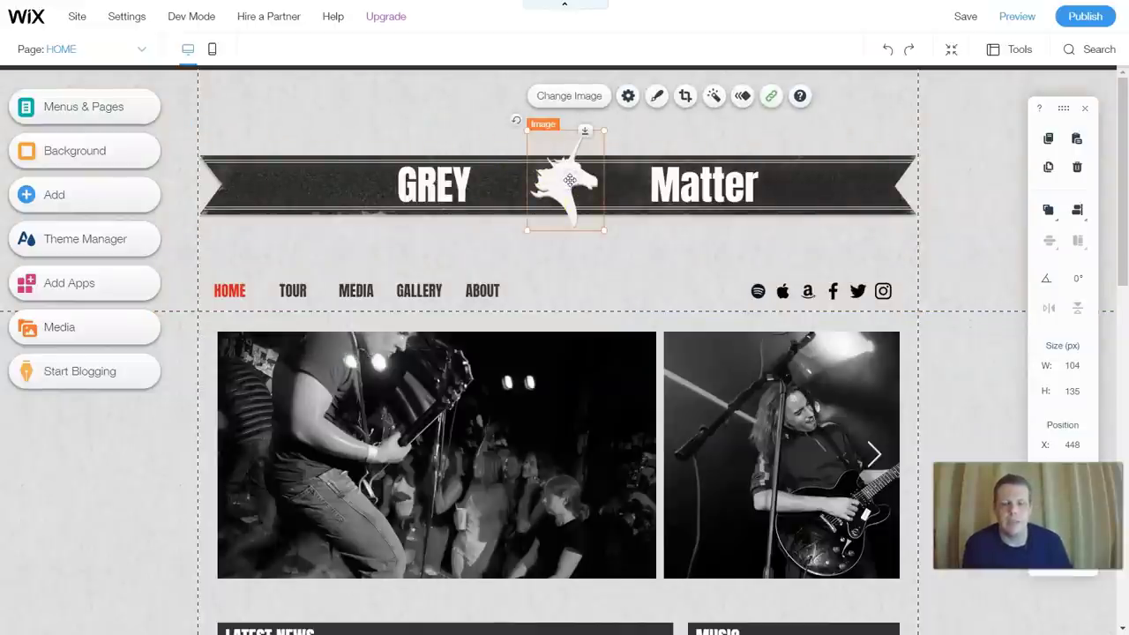
{"action": "right_click", "coordinate": [571, 180]}
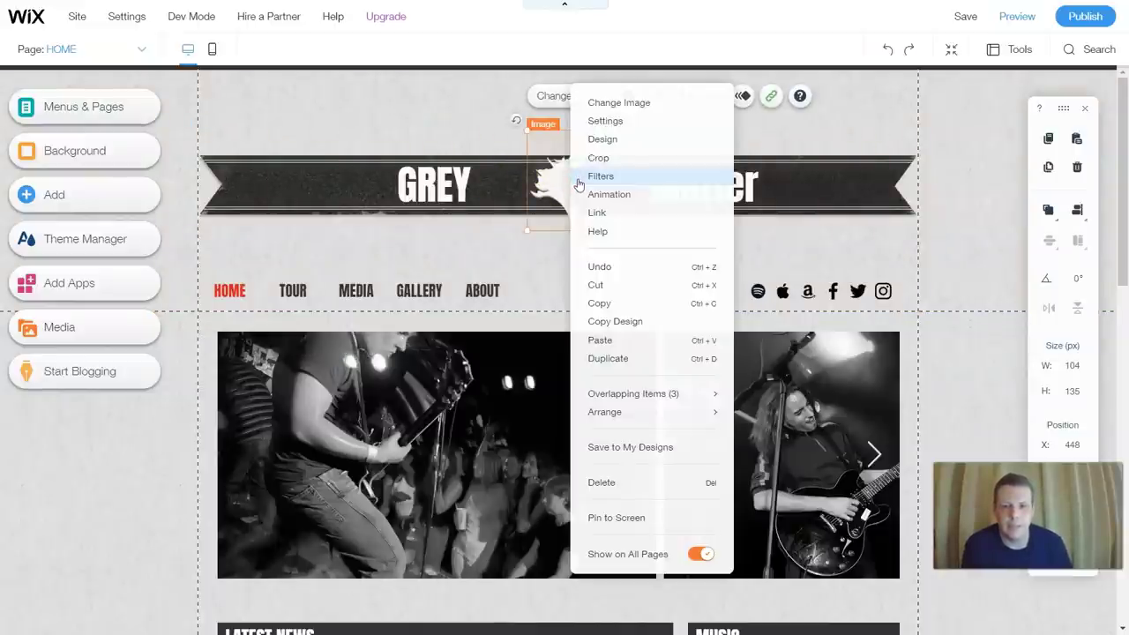
{"action": "left_click", "coordinate": [557, 309]}
{"action": "left_click", "coordinate": [565, 183]}
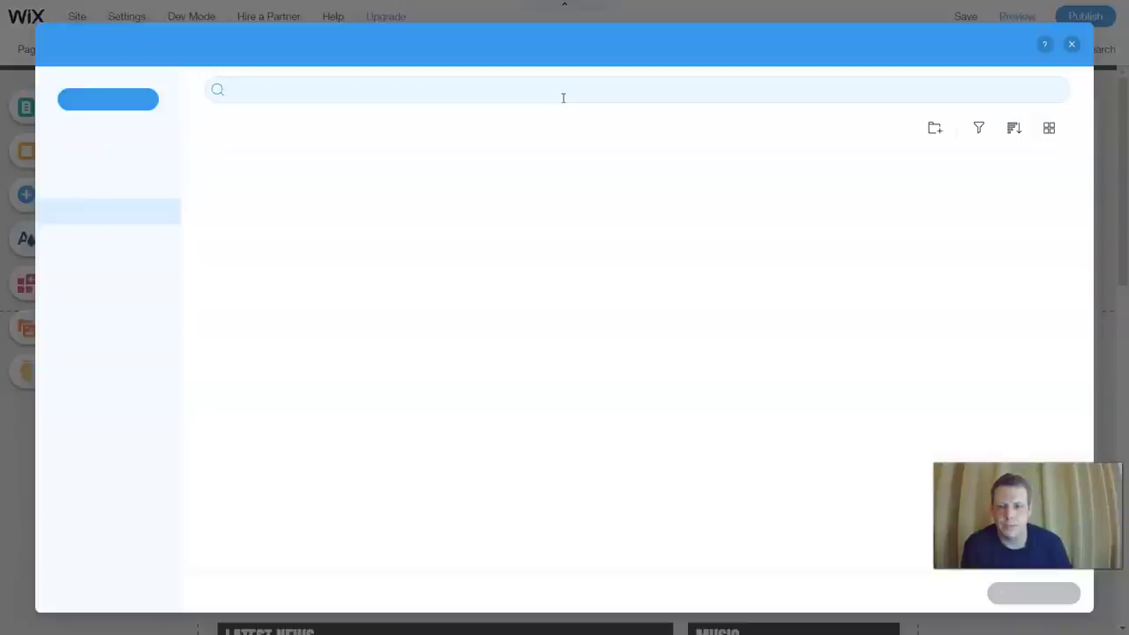
{"action": "left_click", "coordinate": [566, 96]}
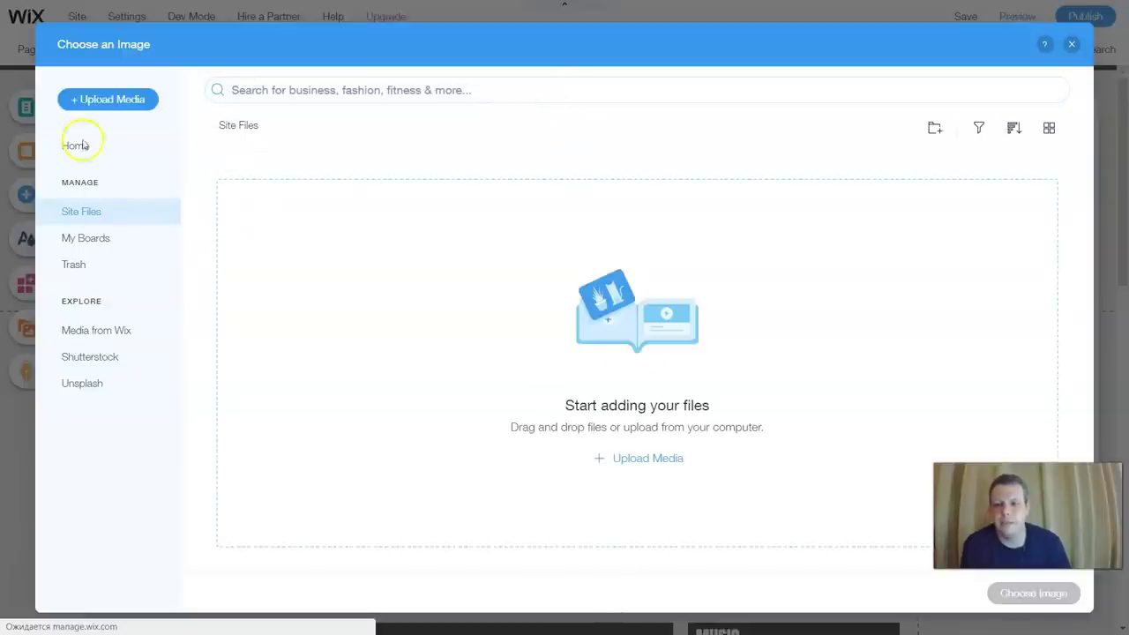
- Upload images.png from the computer's "Wix video and pictures" folder and choose it as the replacement for the unicorn image
{"action": "left_click", "coordinate": [133, 107]}
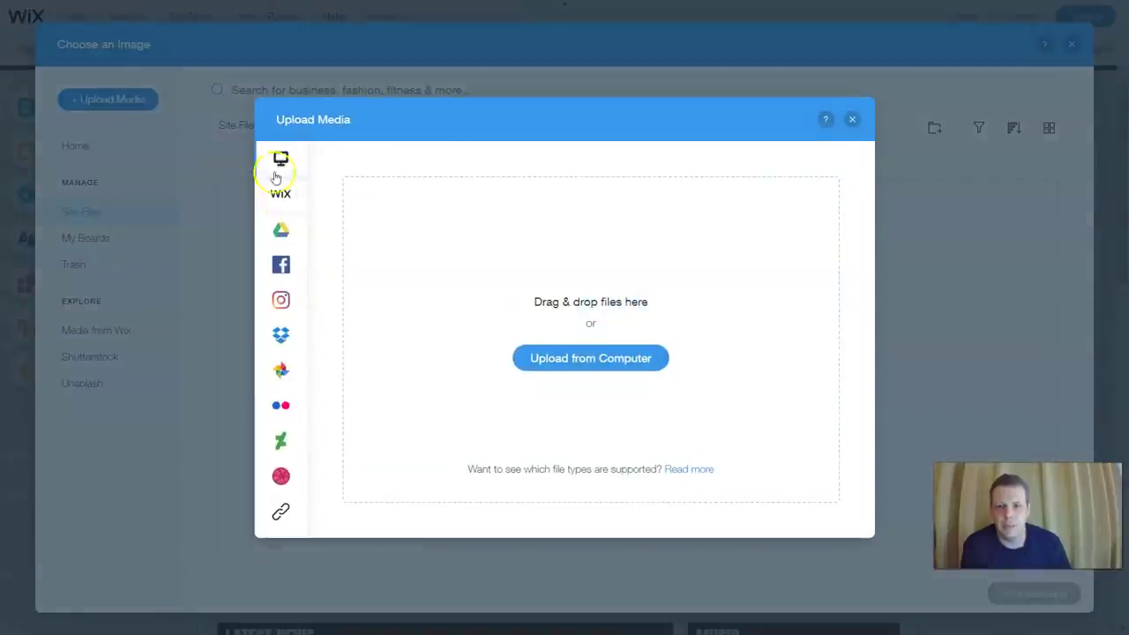
{"action": "mouse_move", "coordinate": [282, 169]}
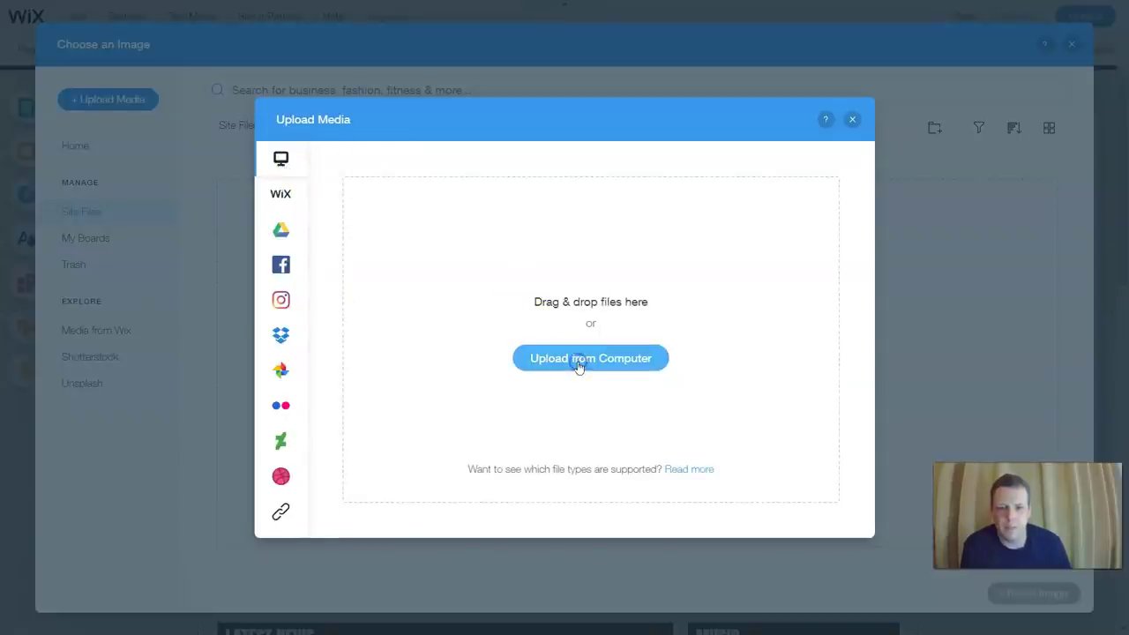
{"action": "left_click", "coordinate": [549, 346]}
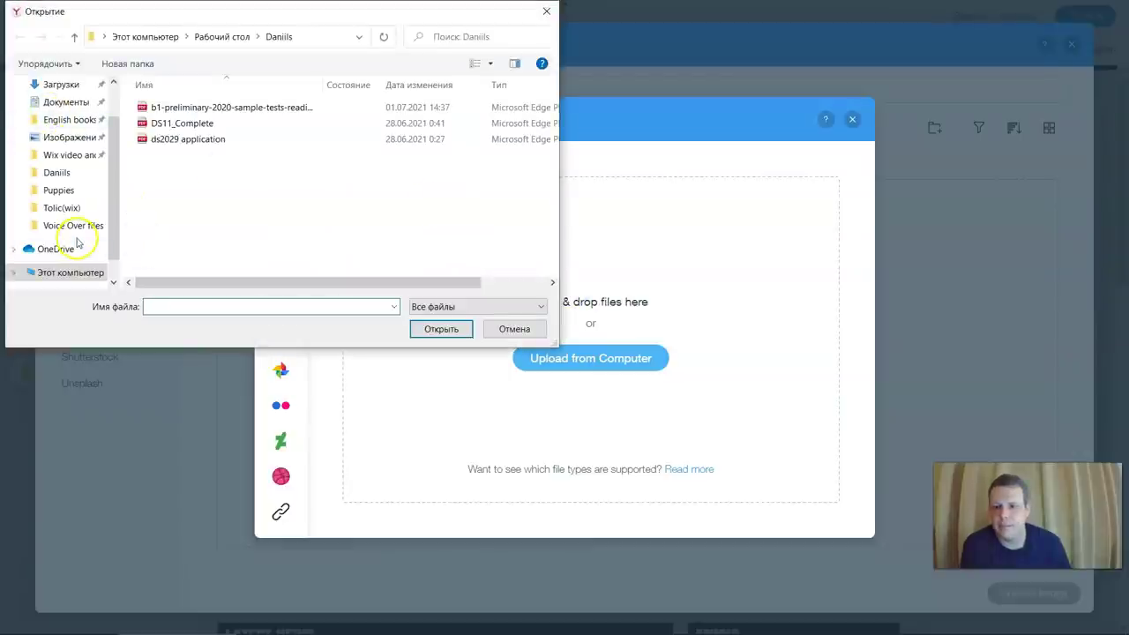
{"action": "left_click", "coordinate": [72, 154]}
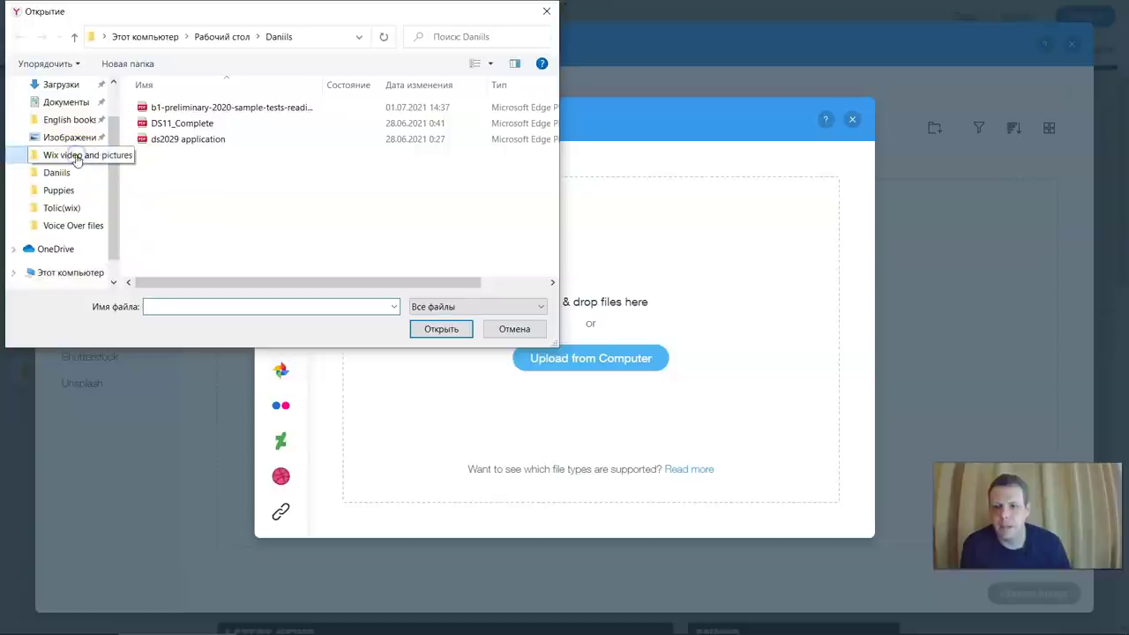
{"action": "double_click", "coordinate": [165, 123]}
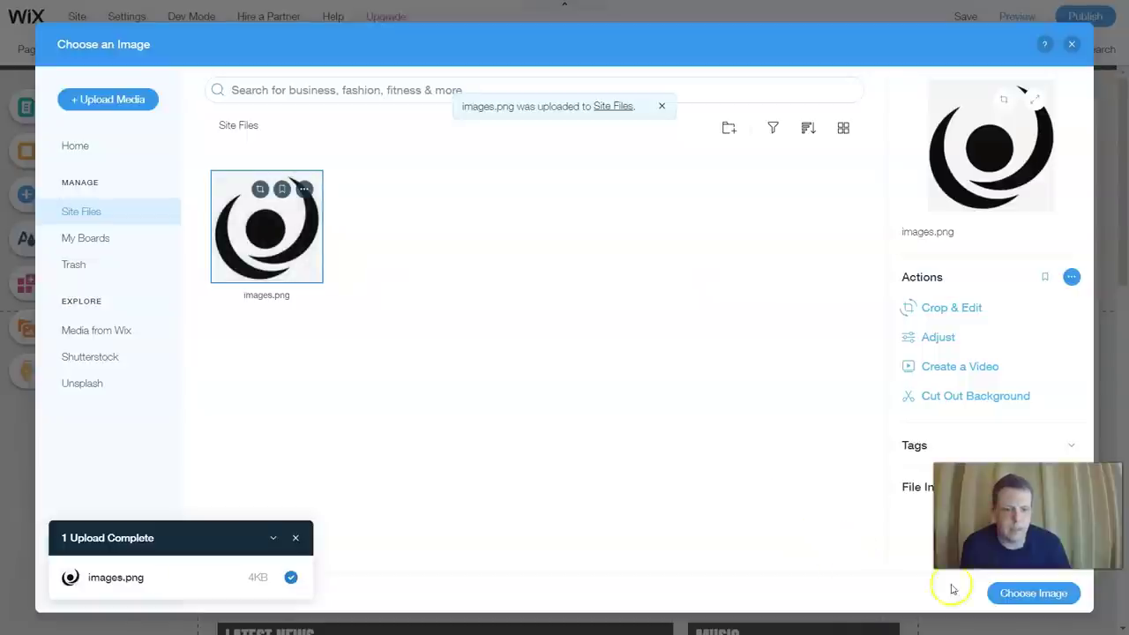
{"action": "left_click", "coordinate": [1041, 595]}
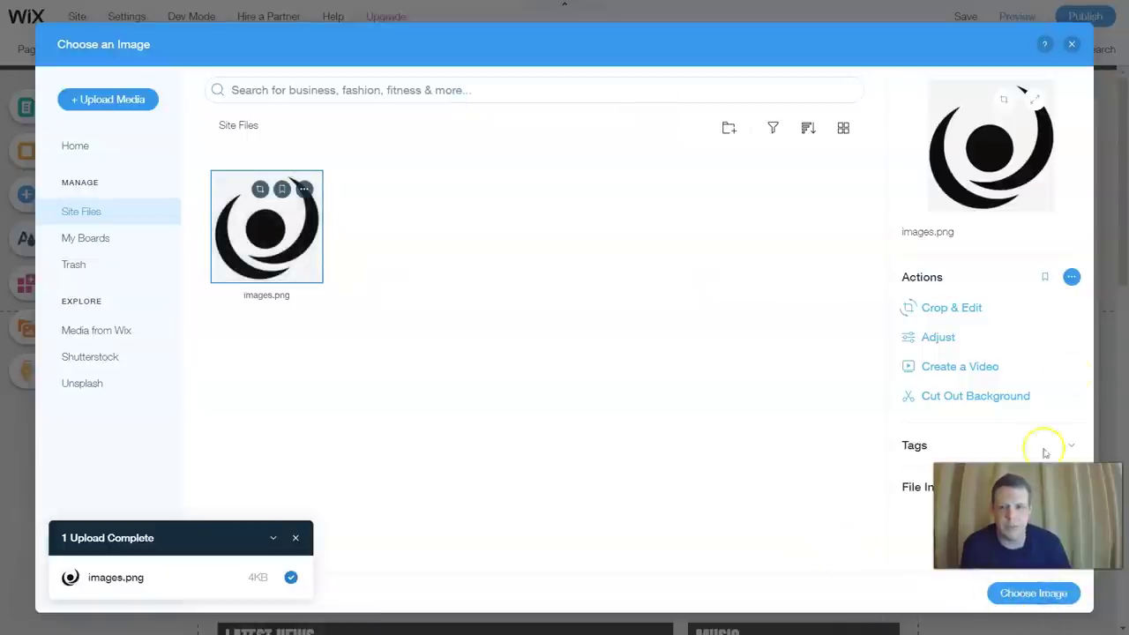
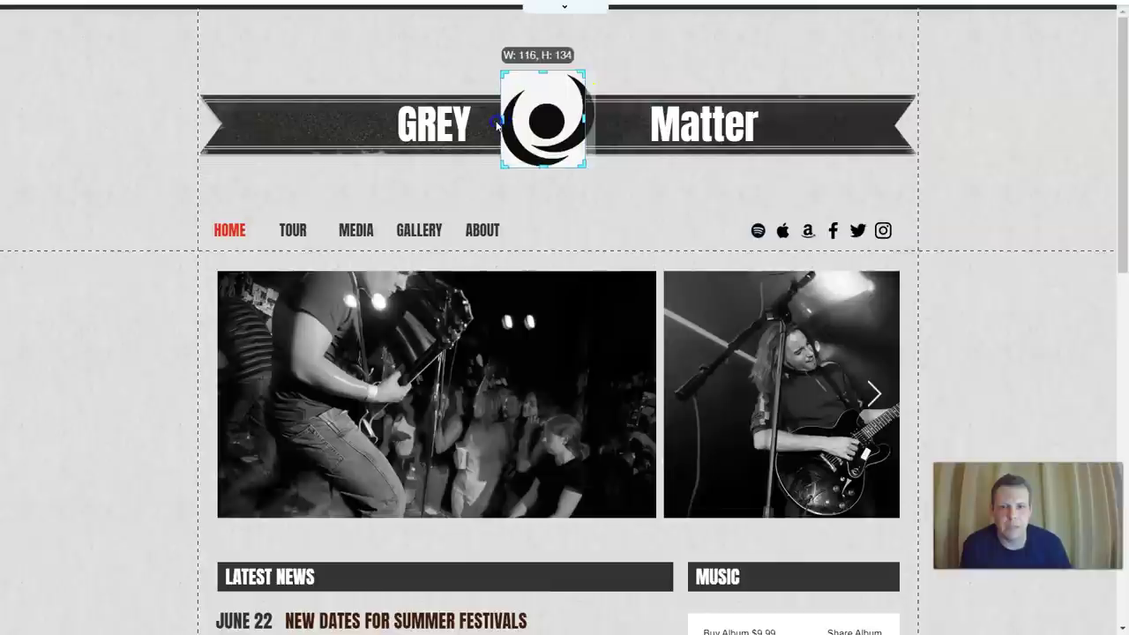
- Widen the new logo's crop frame and reset its shape proportions
{"action": "left_click_drag", "start_coordinate": [585, 118], "coordinate": [599, 85]}
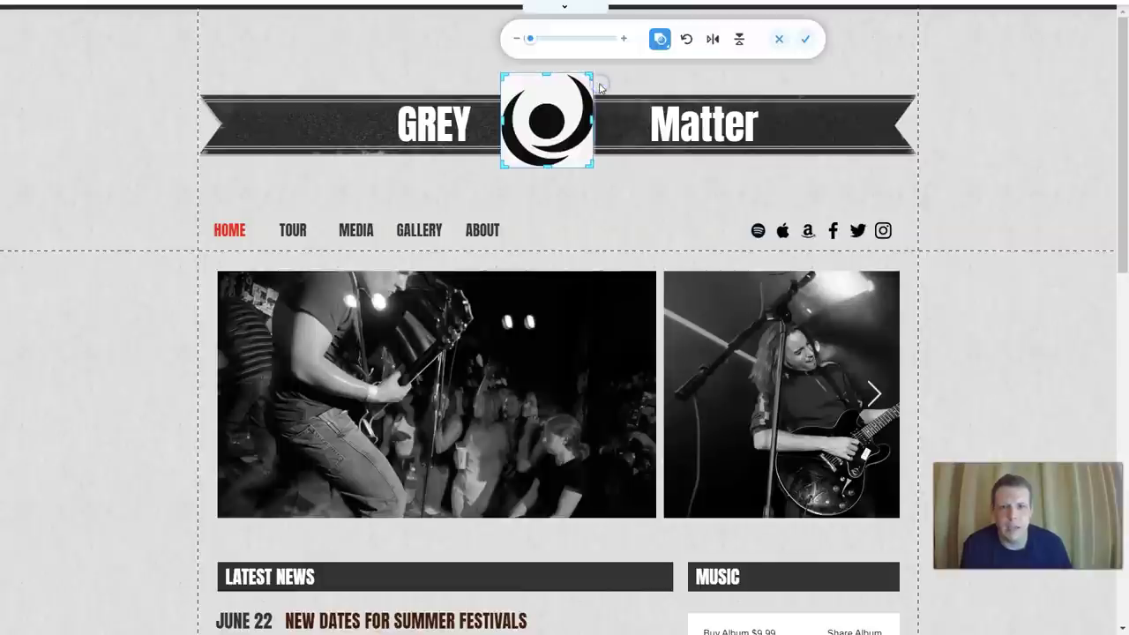
{"action": "left_click", "coordinate": [687, 39]}
{"action": "left_click", "coordinate": [687, 39]}
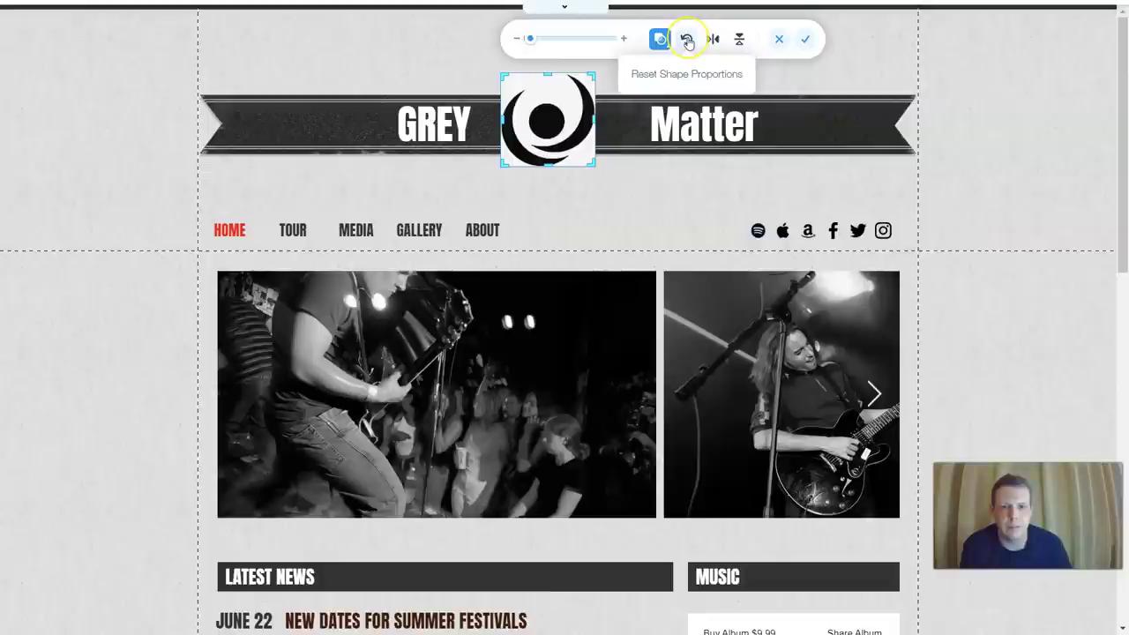
- Browse the crop shapes for the header logo and choose the open three-quarter ring shape
{"action": "left_click", "coordinate": [659, 50]}
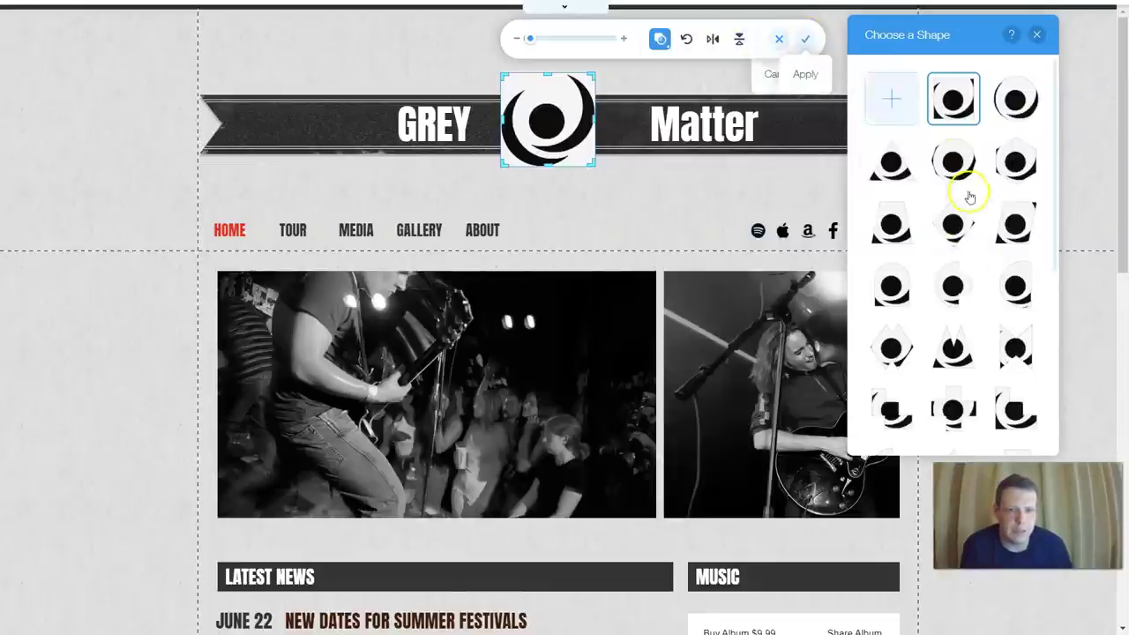
{"action": "scroll", "coordinate": [950, 227], "scroll_direction": "down", "scroll_amount": 5}
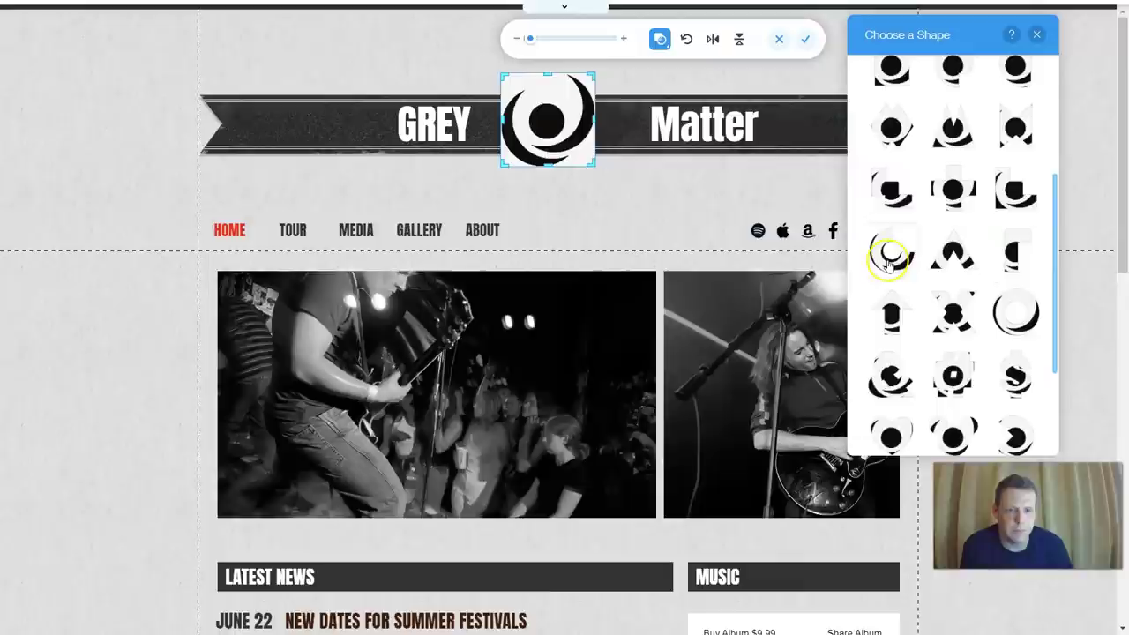
{"action": "scroll", "coordinate": [891, 257], "scroll_direction": "down", "scroll_amount": 3}
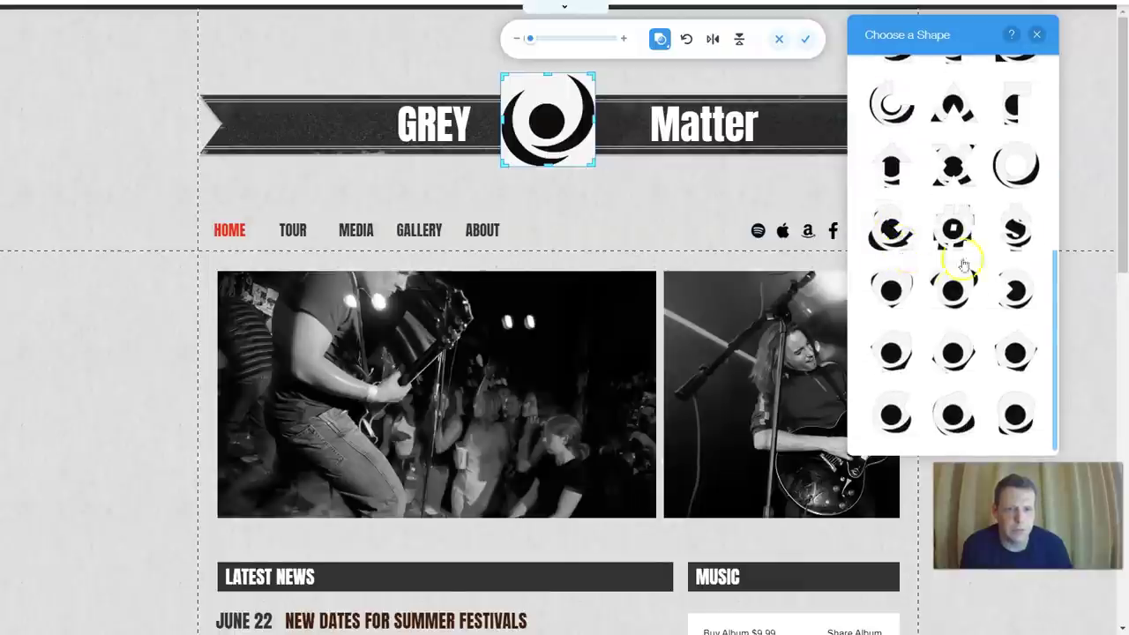
{"action": "scroll", "coordinate": [952, 227], "scroll_direction": "up", "scroll_amount": 3}
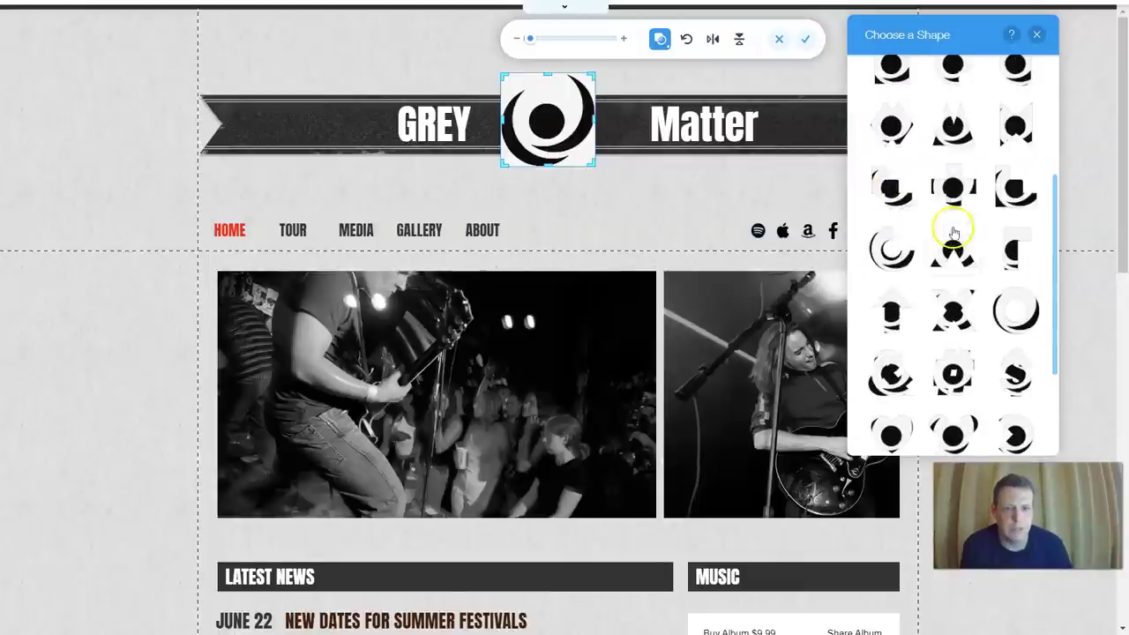
{"action": "left_click", "coordinate": [893, 252]}
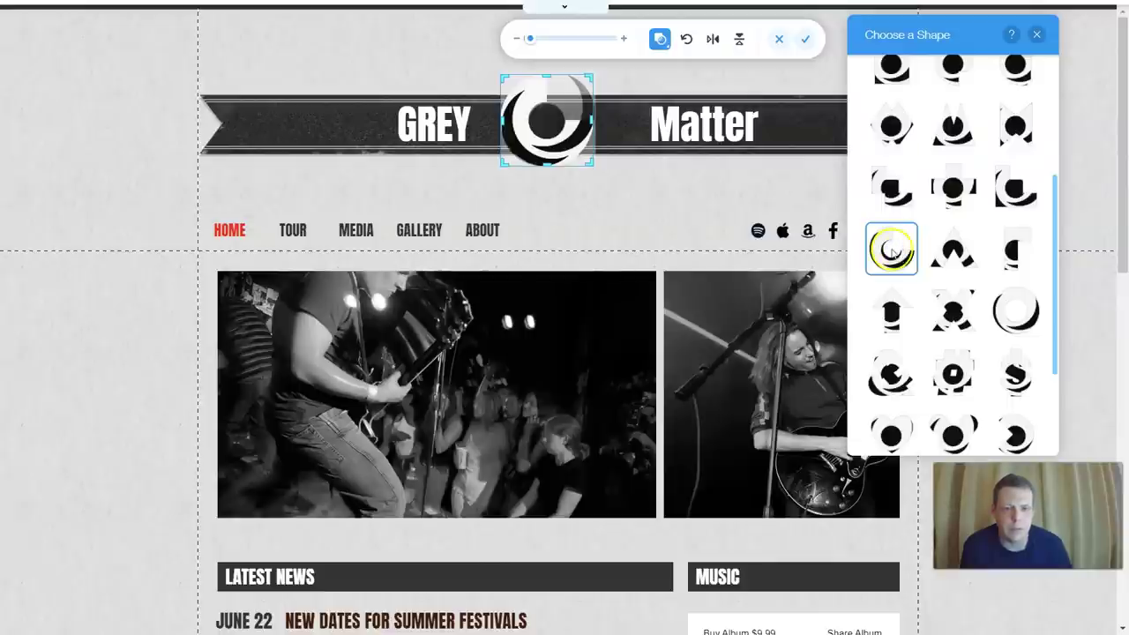
{"action": "left_click_drag", "start_coordinate": [943, 35], "coordinate": [341, 51]}
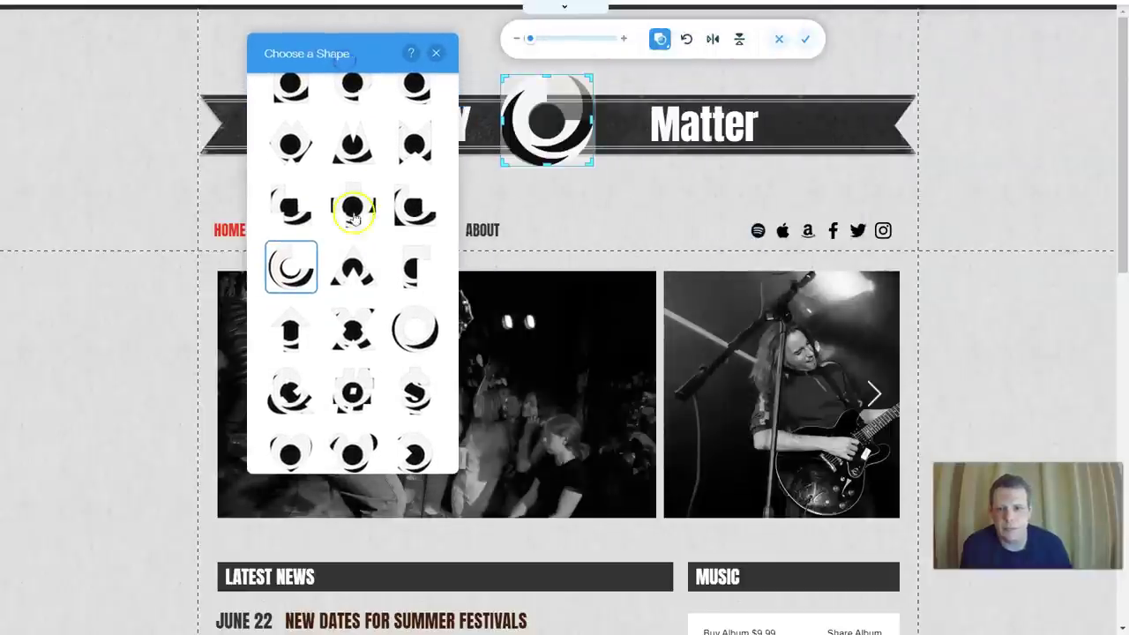
- Try another crop shape on the logo, choose the three-quarter ring again and apply the crop
{"action": "scroll", "coordinate": [347, 314], "scroll_direction": "down", "scroll_amount": 3}
{"action": "scroll", "coordinate": [345, 308], "scroll_direction": "up", "scroll_amount": 5}
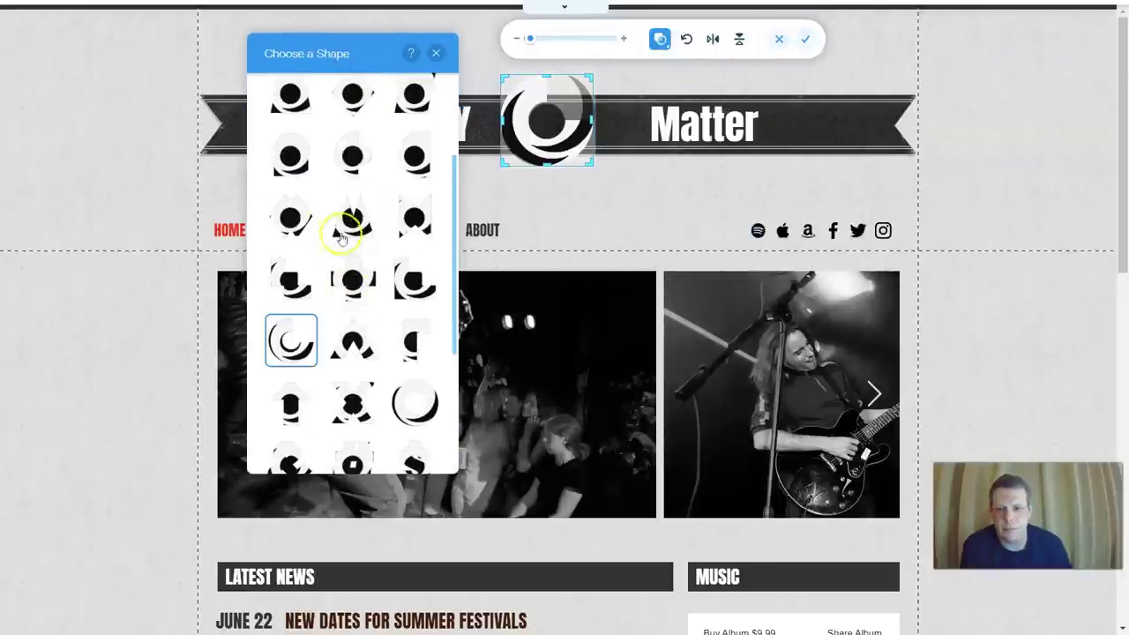
{"action": "left_click", "coordinate": [295, 156]}
{"action": "left_click", "coordinate": [353, 156]}
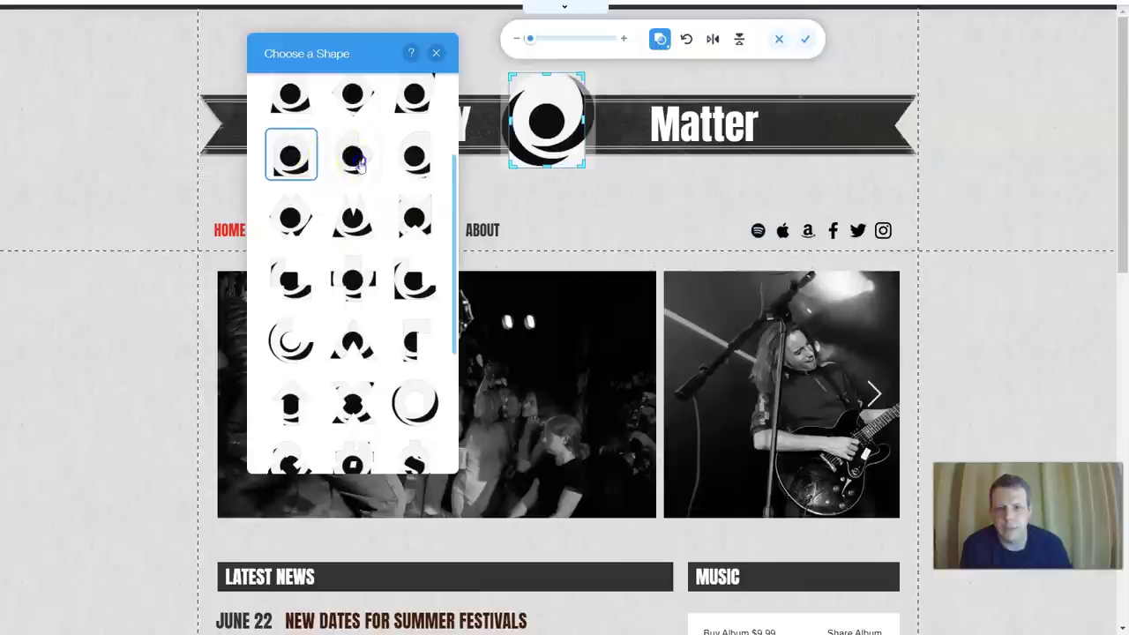
{"action": "left_click", "coordinate": [287, 344]}
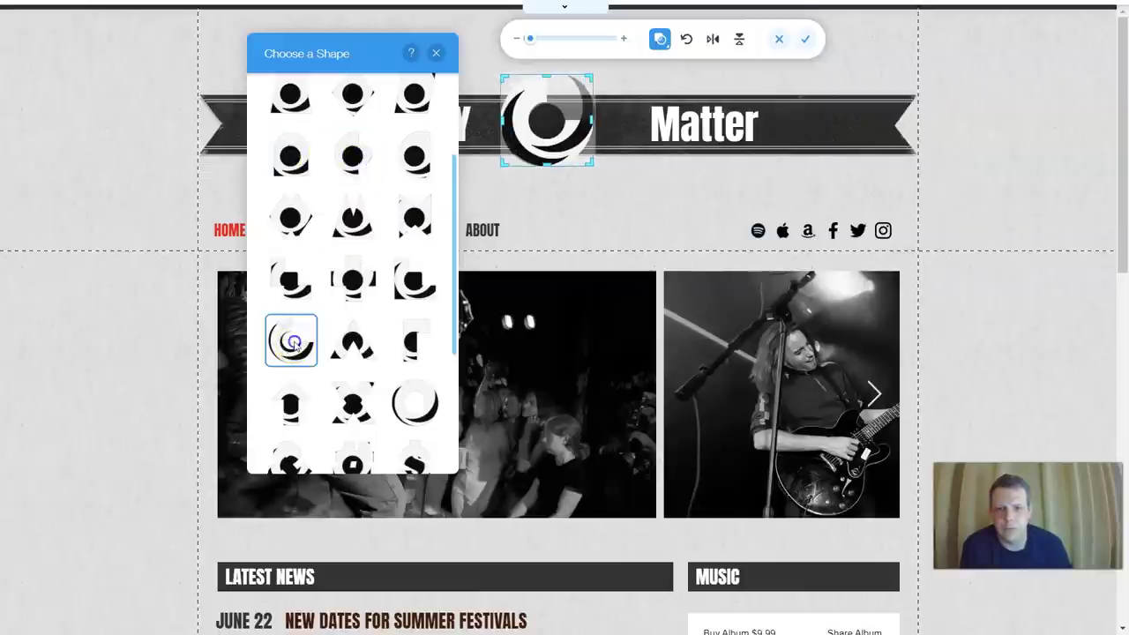
{"action": "left_click", "coordinate": [437, 54]}
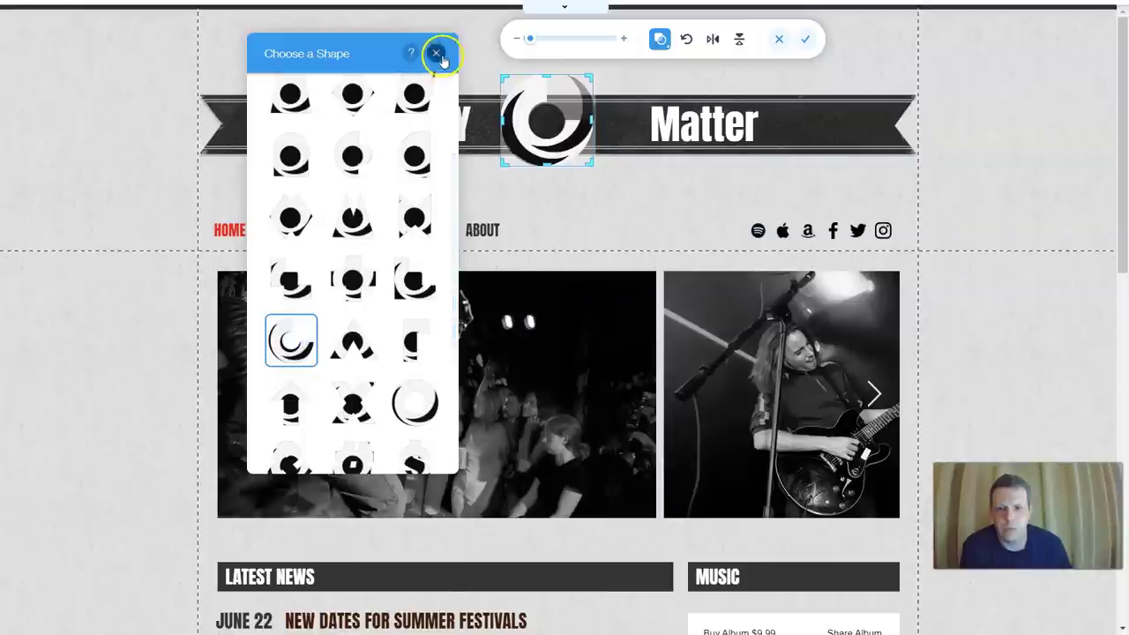
{"action": "left_click", "coordinate": [806, 42]}
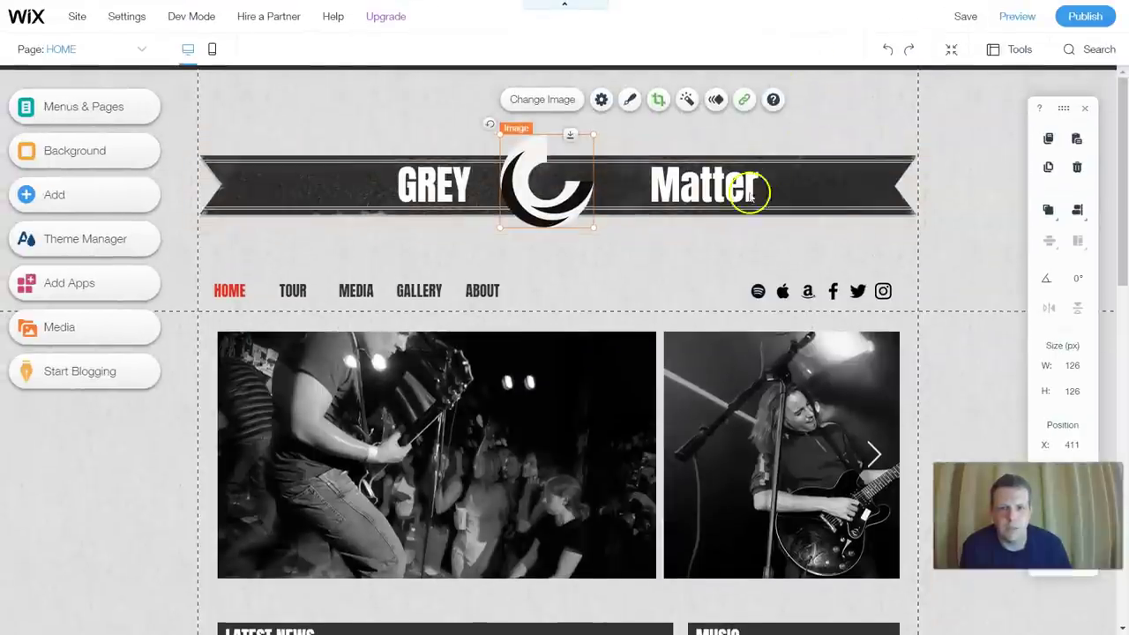
{"action": "left_click", "coordinate": [657, 250]}
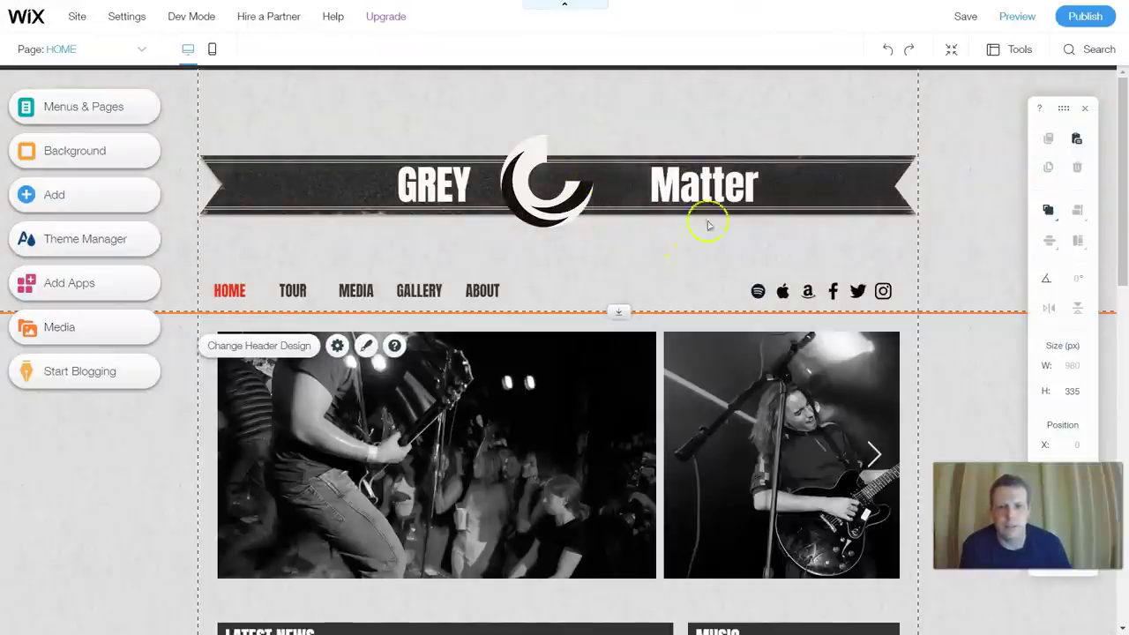
- Enlarge the header's black ribbon image slightly within its crop frame and apply the crop
{"action": "left_click", "coordinate": [620, 187]}
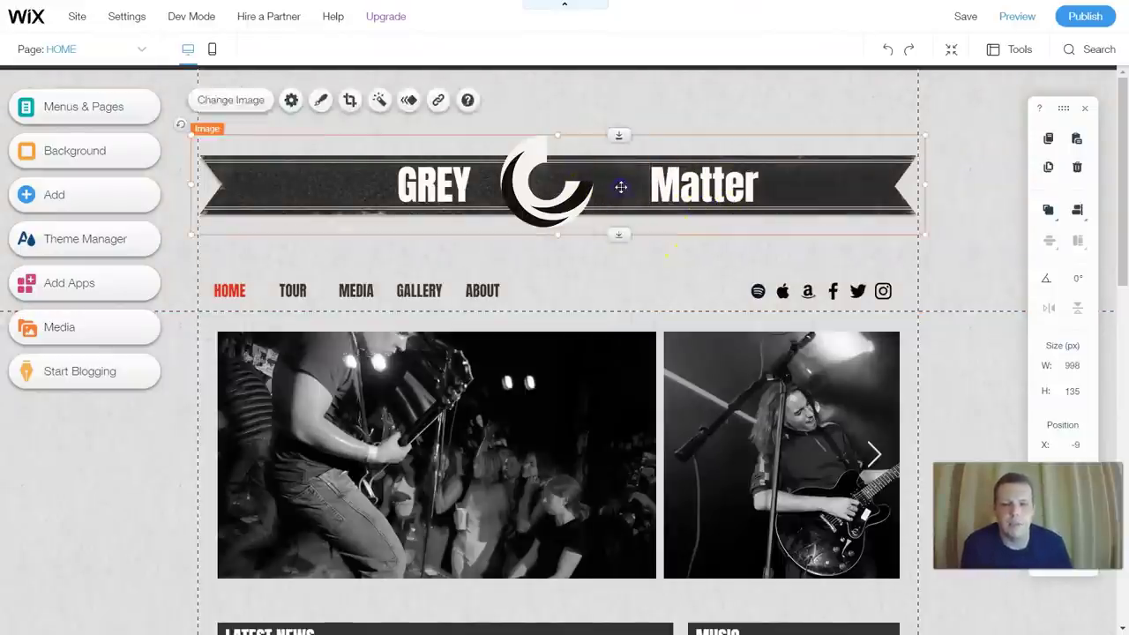
{"action": "double_click", "coordinate": [230, 182]}
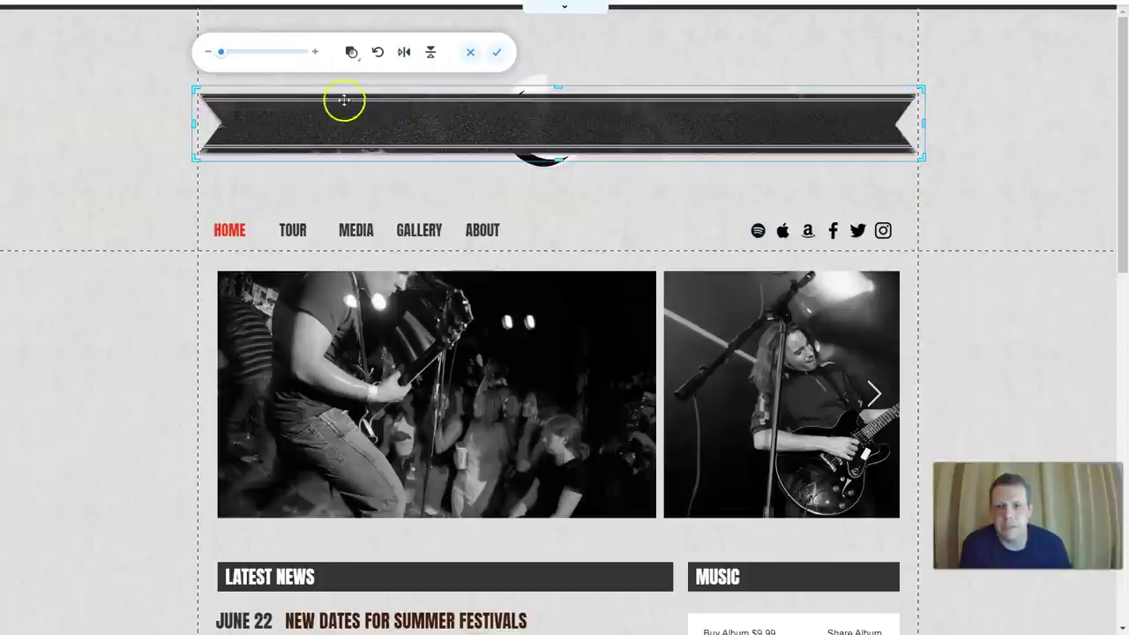
{"action": "left_click", "coordinate": [254, 55]}
{"action": "left_click_drag", "start_coordinate": [240, 56], "coordinate": [221, 53]}
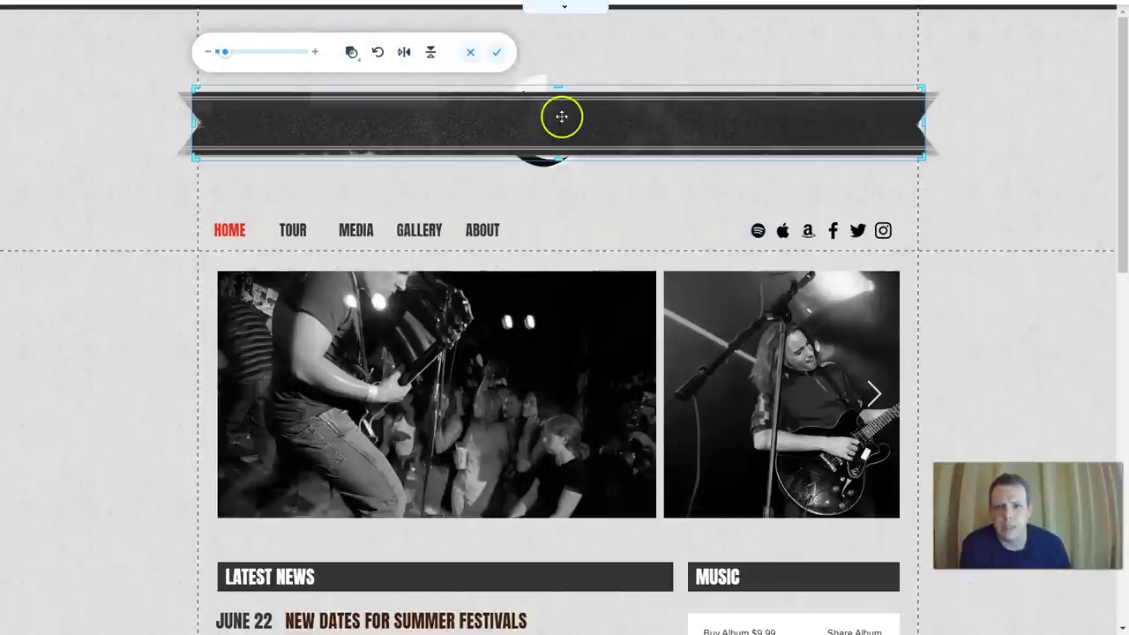
{"action": "left_click", "coordinate": [764, 44]}
{"action": "left_click", "coordinate": [819, 188]}
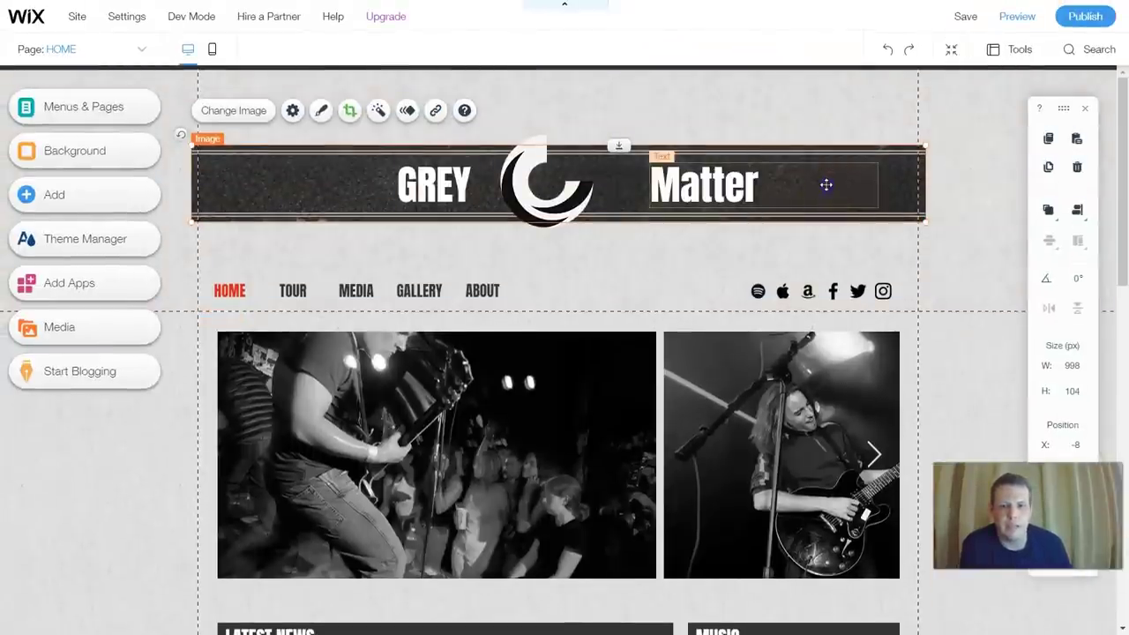
{"action": "left_click", "coordinate": [222, 182]}
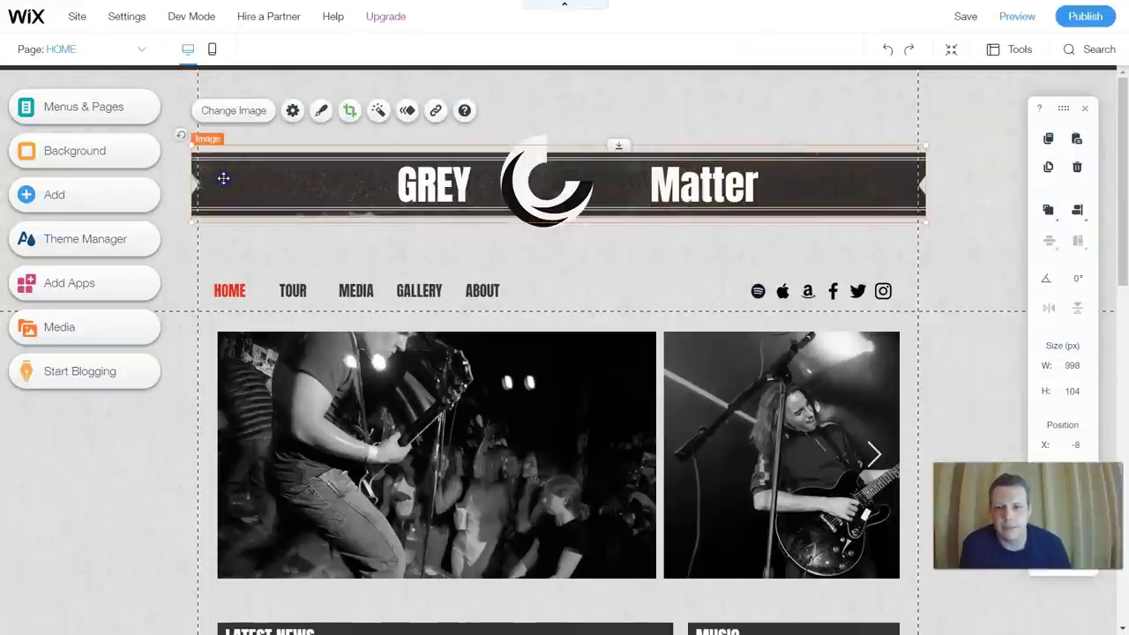
{"action": "double_click", "coordinate": [223, 178]}
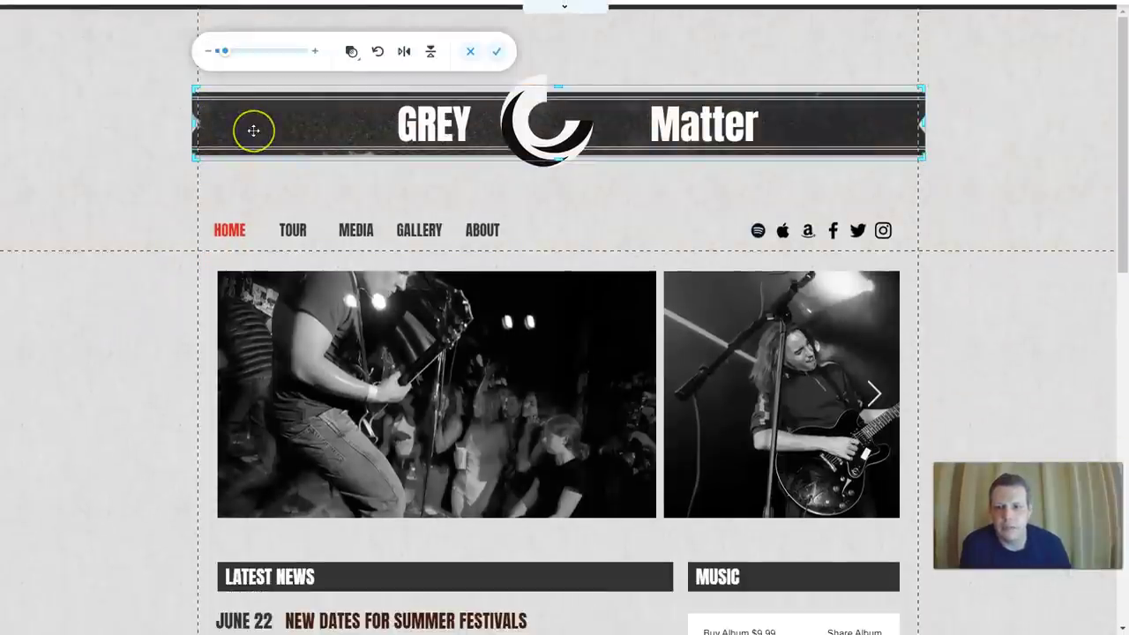
{"action": "right_click", "coordinate": [253, 130]}
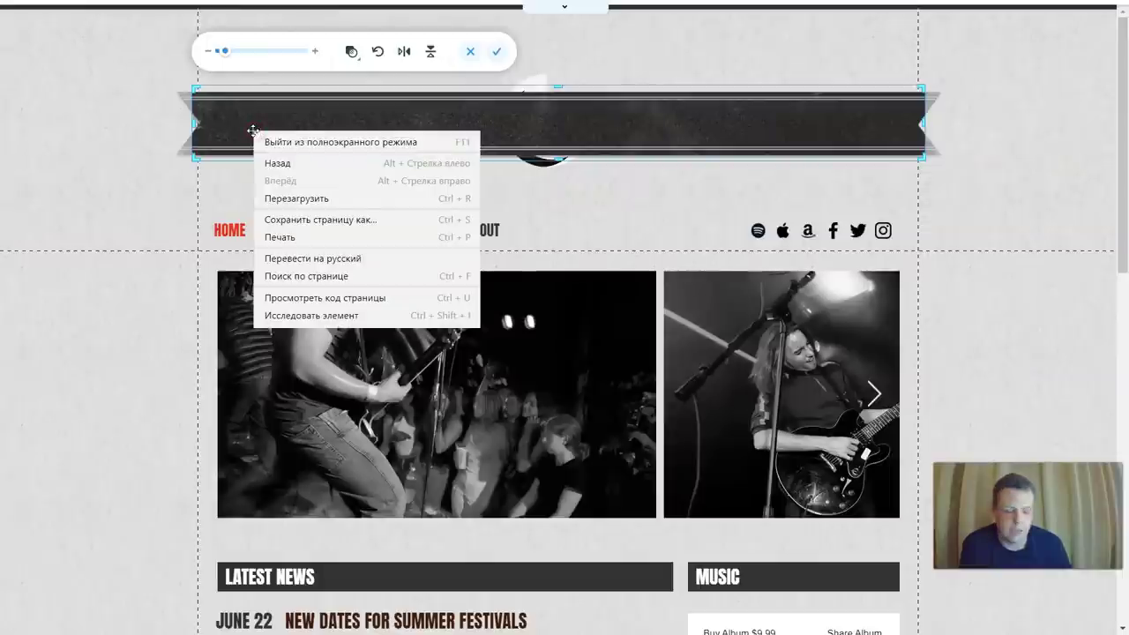
{"action": "left_click", "coordinate": [240, 97]}
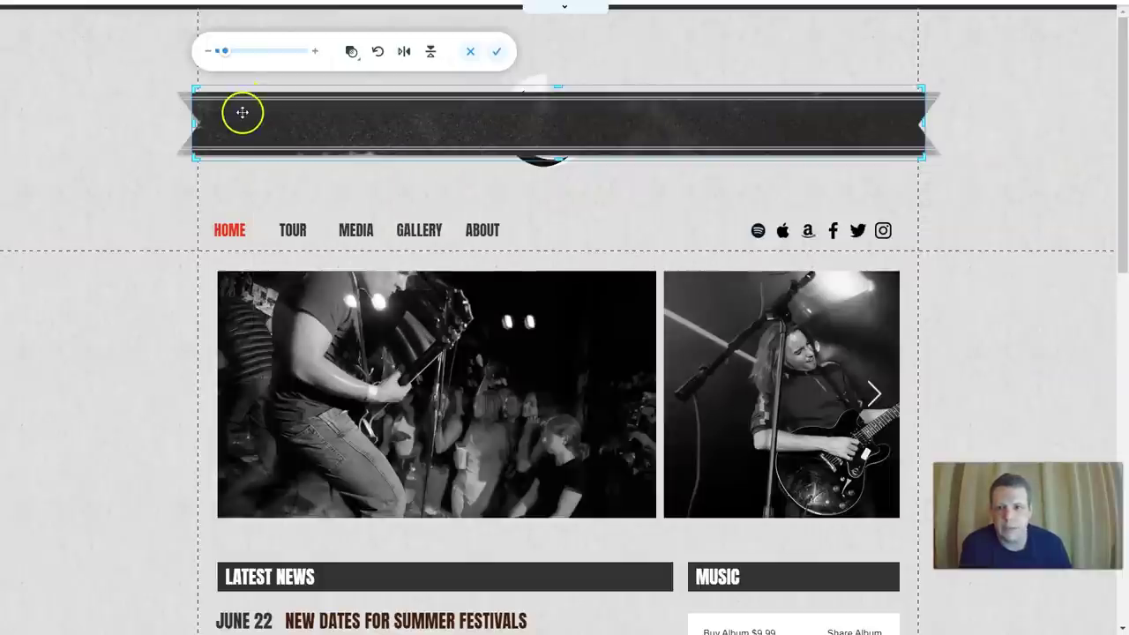
{"action": "right_click", "coordinate": [281, 121]}
{"action": "left_click", "coordinate": [259, 119]}
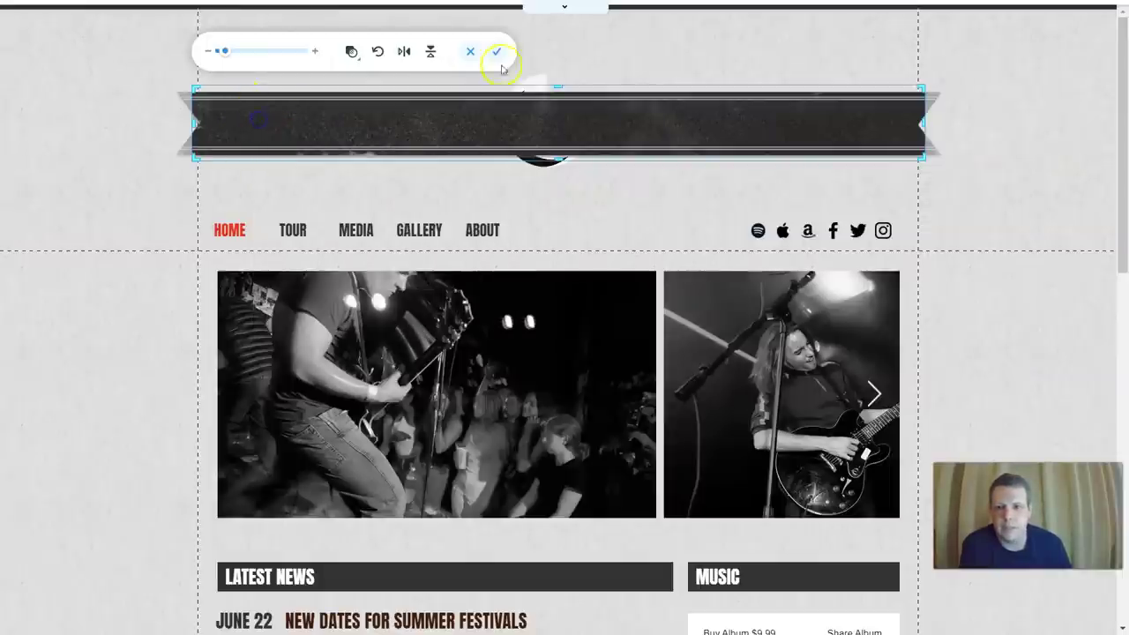
{"action": "left_click", "coordinate": [470, 53]}
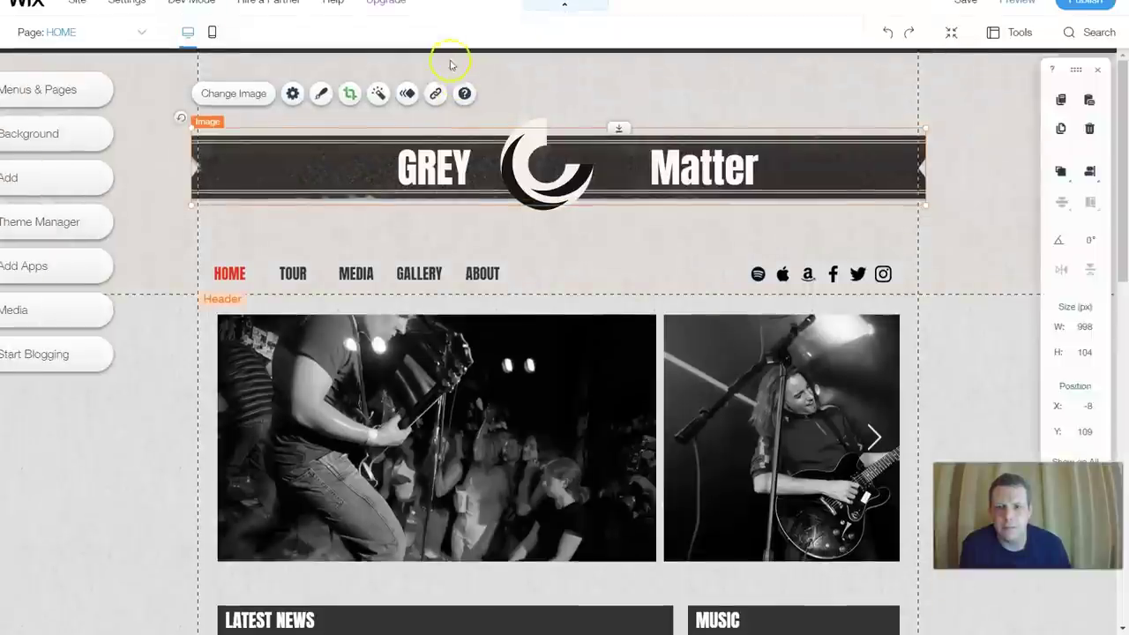
- Cut the black ribbon image out of the header, leaving the band name and logo
{"action": "left_click", "coordinate": [264, 188]}
{"action": "left_click", "coordinate": [219, 192]}
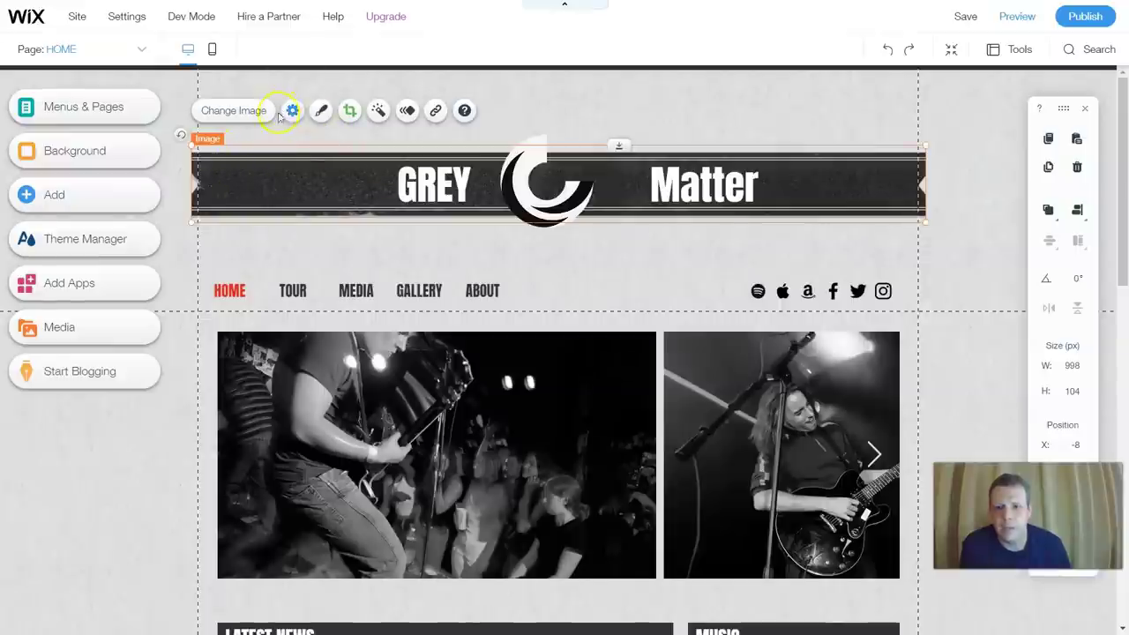
{"action": "right_click", "coordinate": [232, 177]}
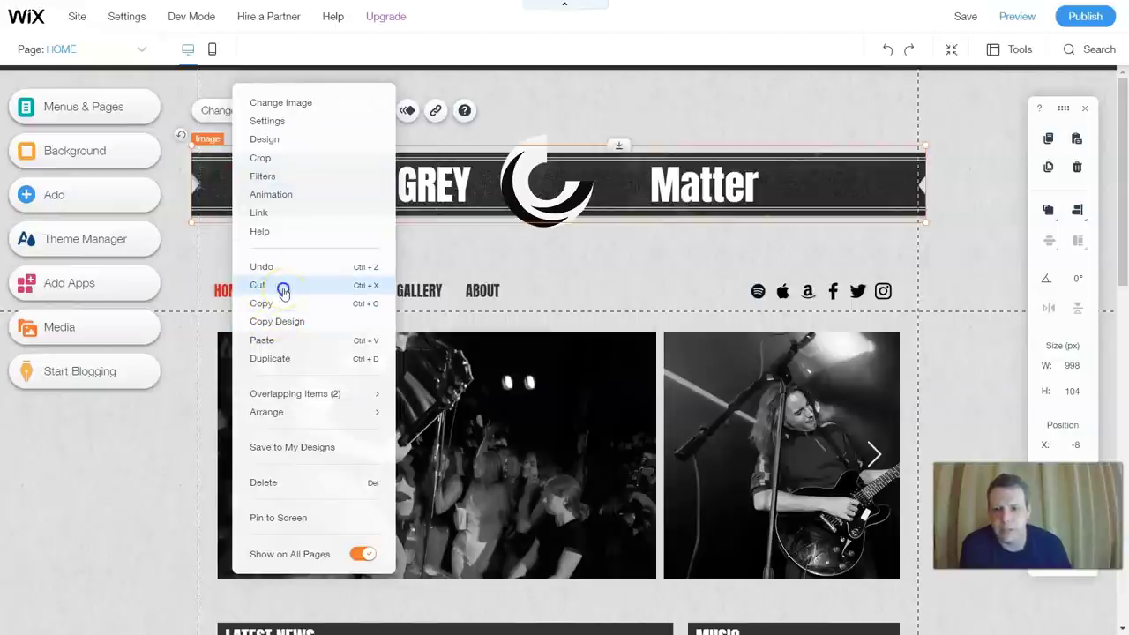
{"action": "left_click", "coordinate": [257, 285]}
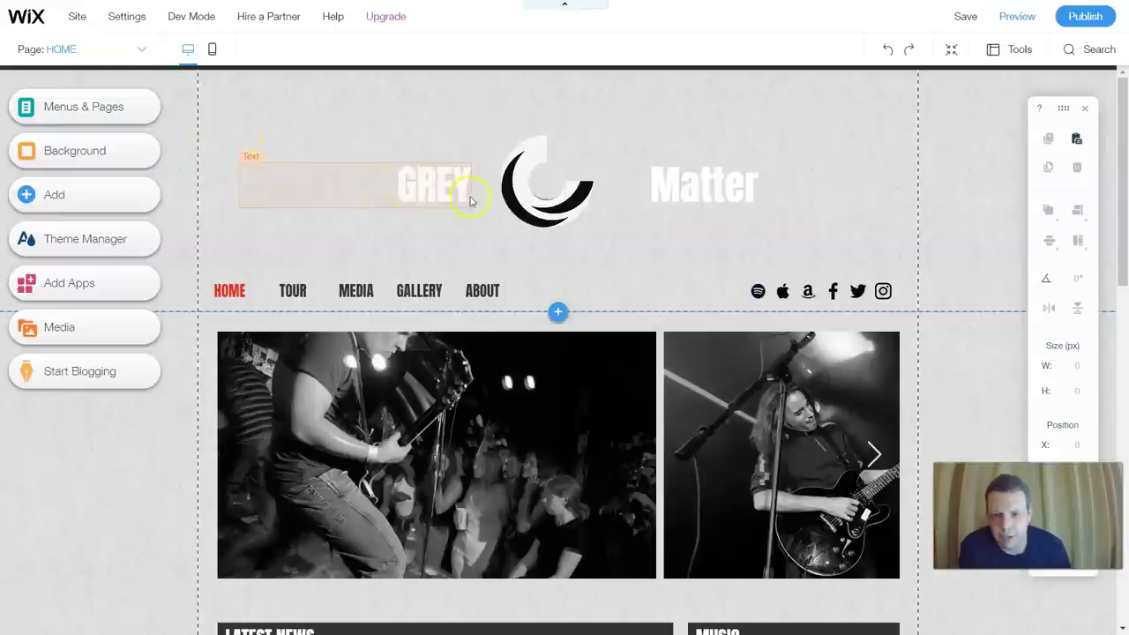
- Give the word Matter in the header a red text highlight from the theme colors and finish the text editing
{"action": "left_click", "coordinate": [765, 192]}
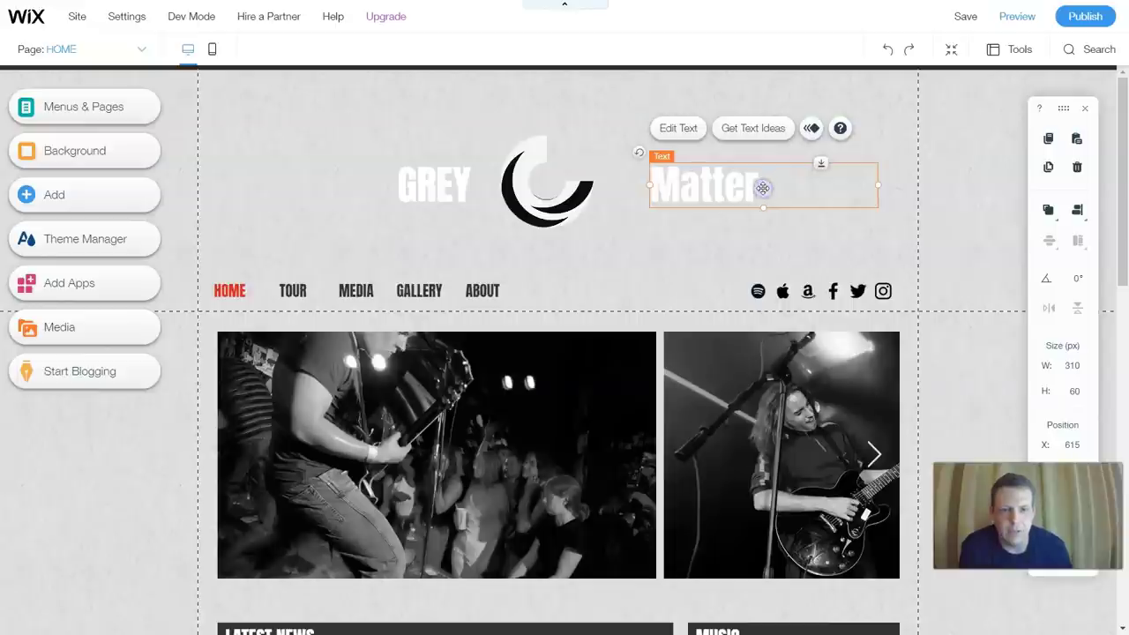
{"action": "double_click", "coordinate": [763, 188]}
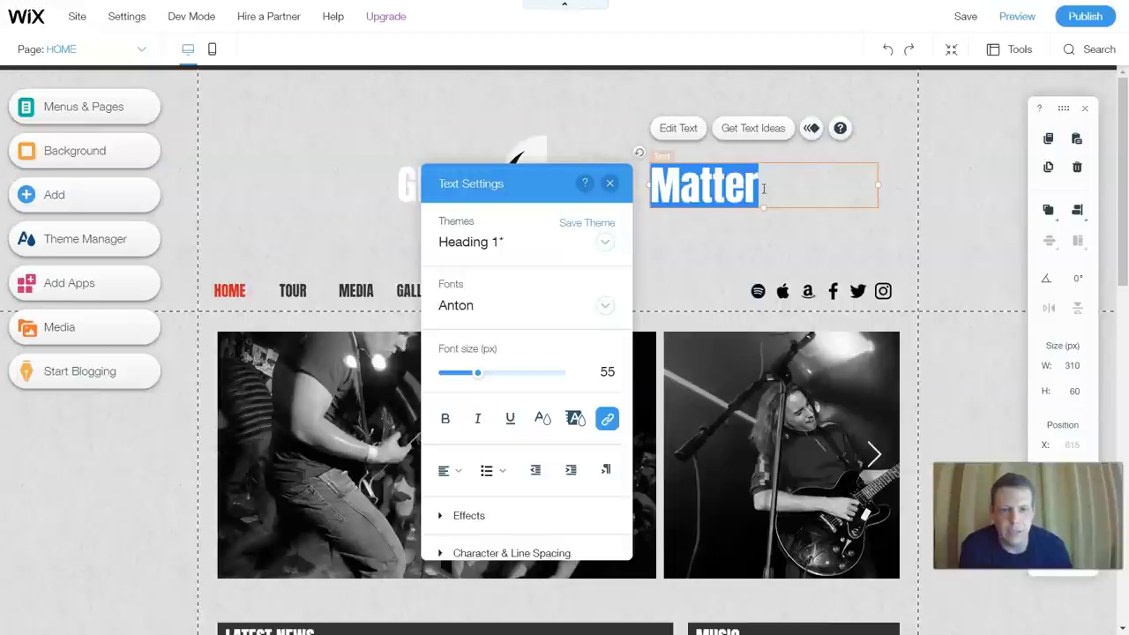
{"action": "left_click", "coordinate": [574, 418]}
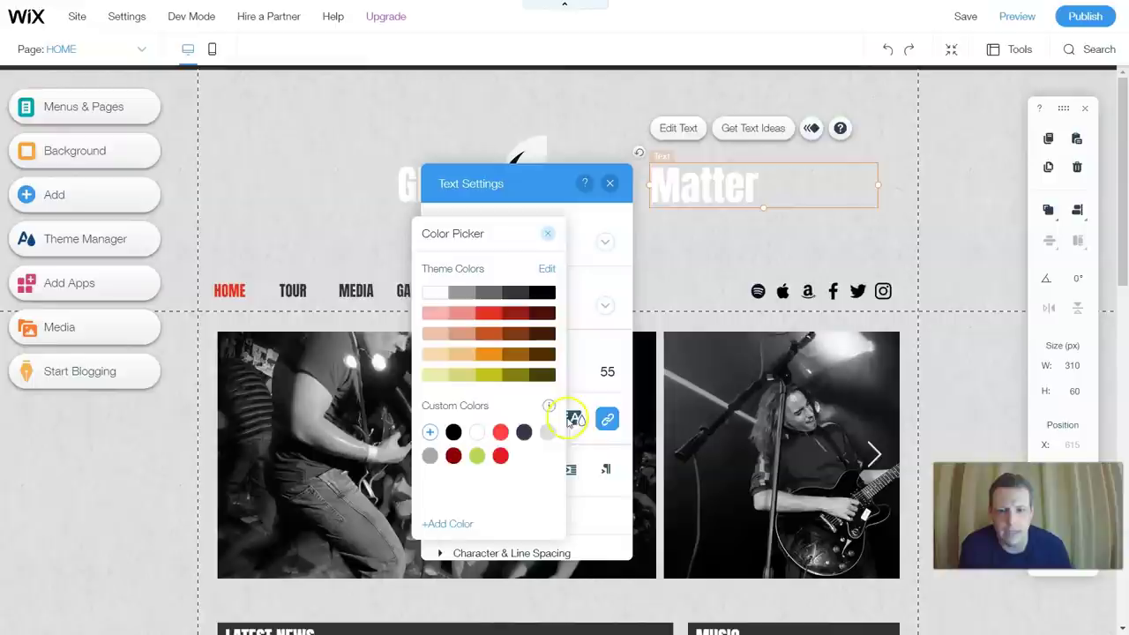
{"action": "left_click", "coordinate": [574, 419]}
{"action": "left_click", "coordinate": [579, 418]}
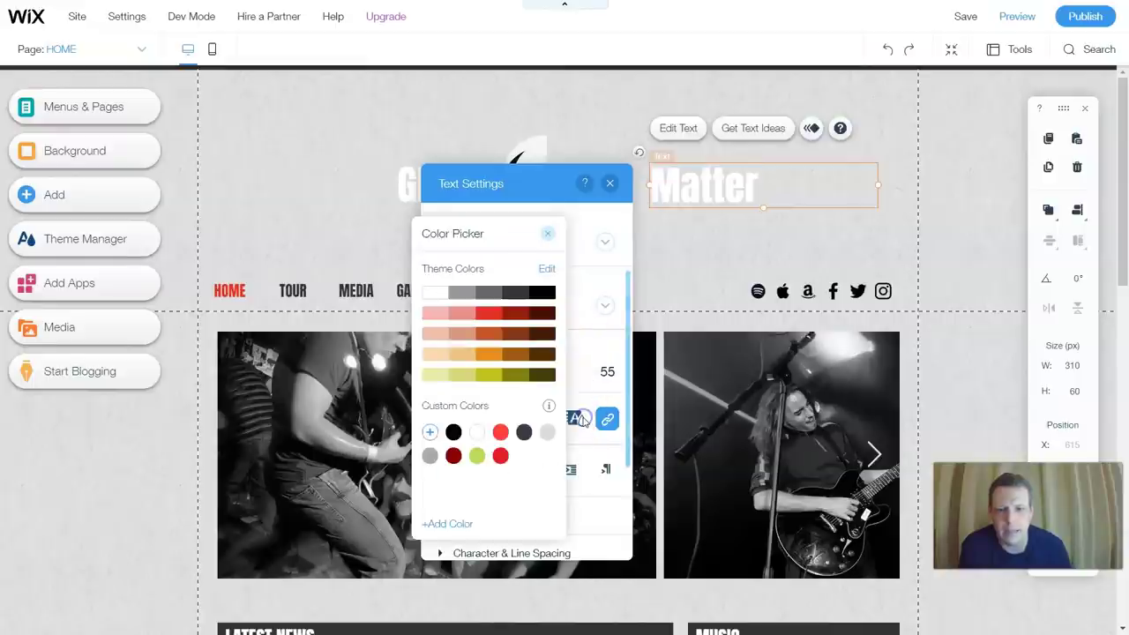
{"action": "left_click", "coordinate": [496, 313]}
{"action": "left_click", "coordinate": [789, 219]}
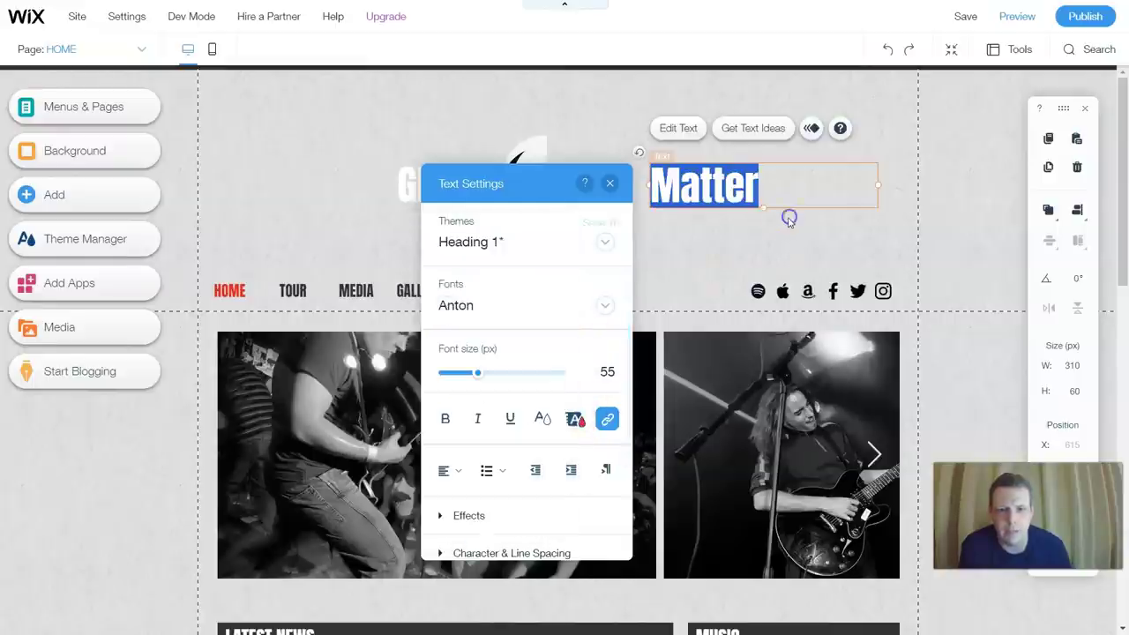
{"action": "left_click", "coordinate": [697, 253]}
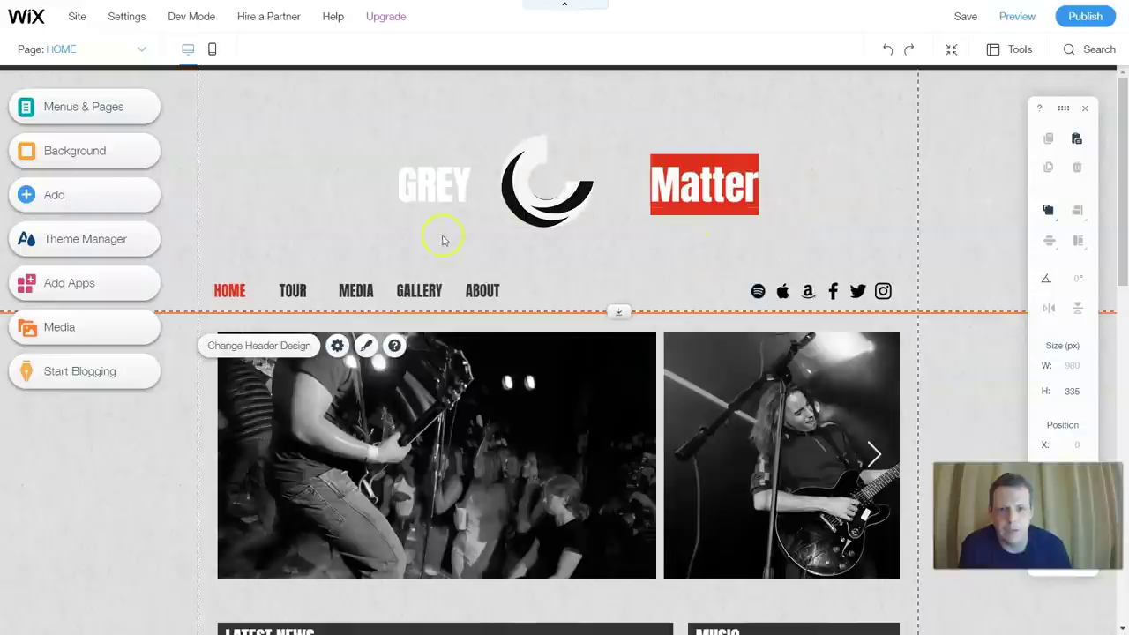
- Give the word GREY in the header a text highlight in the red theme color #E33020
{"action": "left_click", "coordinate": [434, 192]}
{"action": "double_click", "coordinate": [434, 192]}
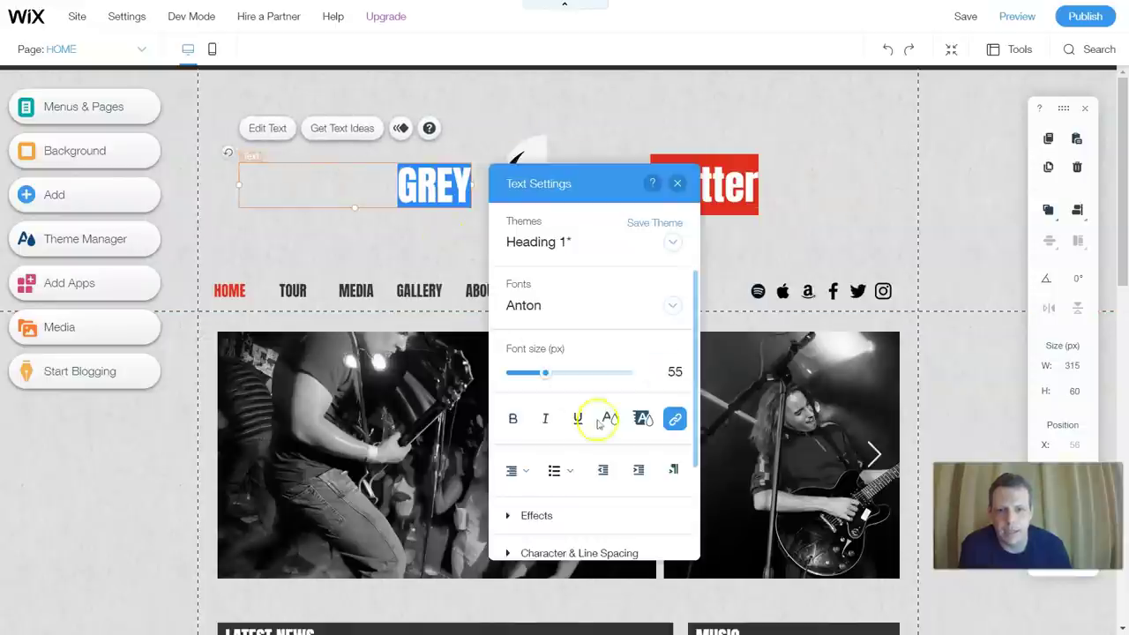
{"action": "left_click", "coordinate": [644, 420]}
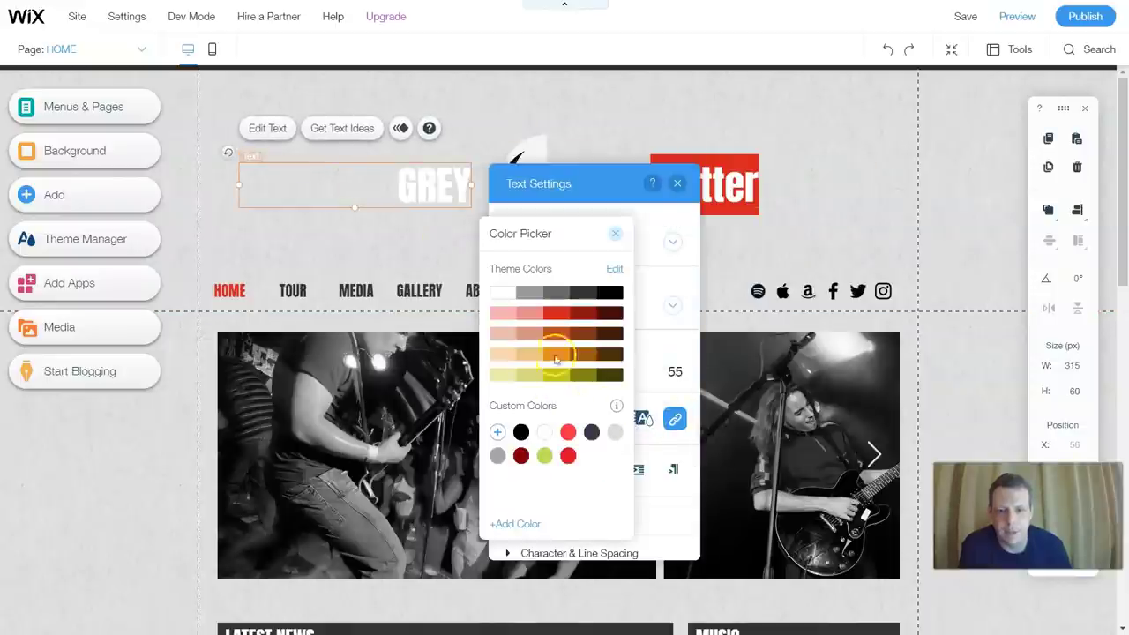
{"action": "left_click", "coordinate": [576, 315]}
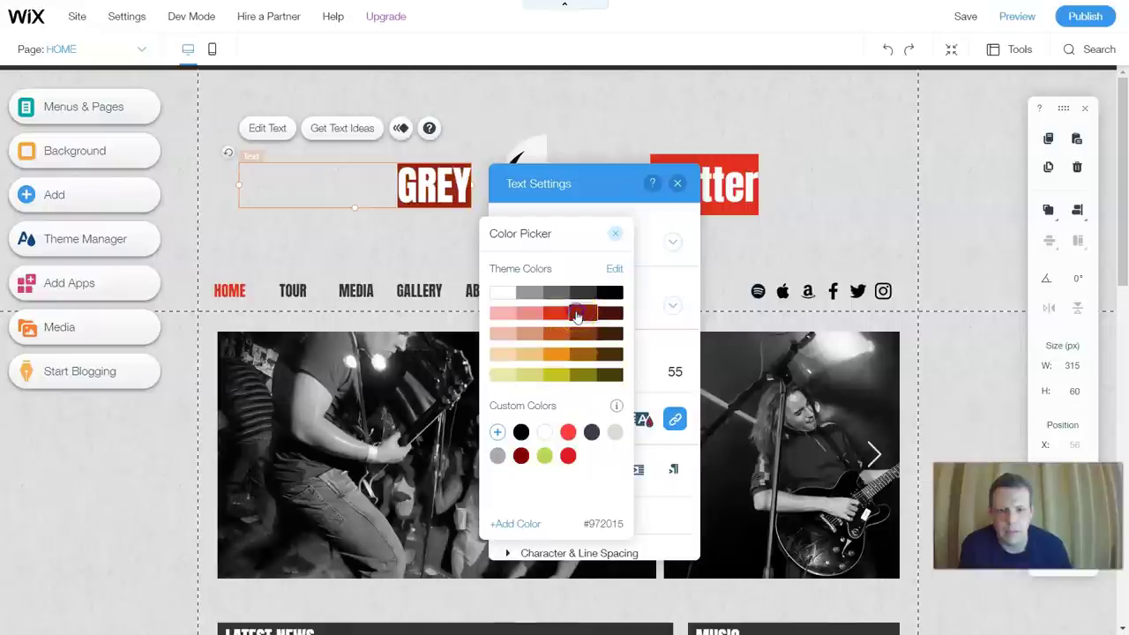
{"action": "left_click", "coordinate": [554, 315]}
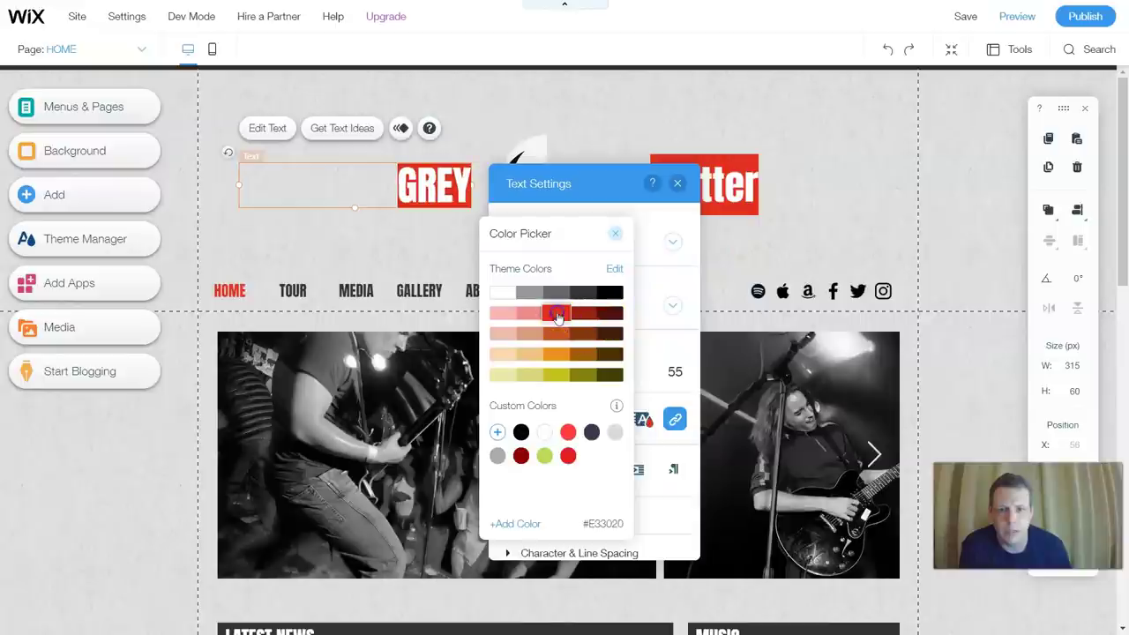
- Close the color picker and text settings to finish editing the GREY text in the header
{"action": "left_click", "coordinate": [612, 293]}
{"action": "left_click", "coordinate": [858, 180]}
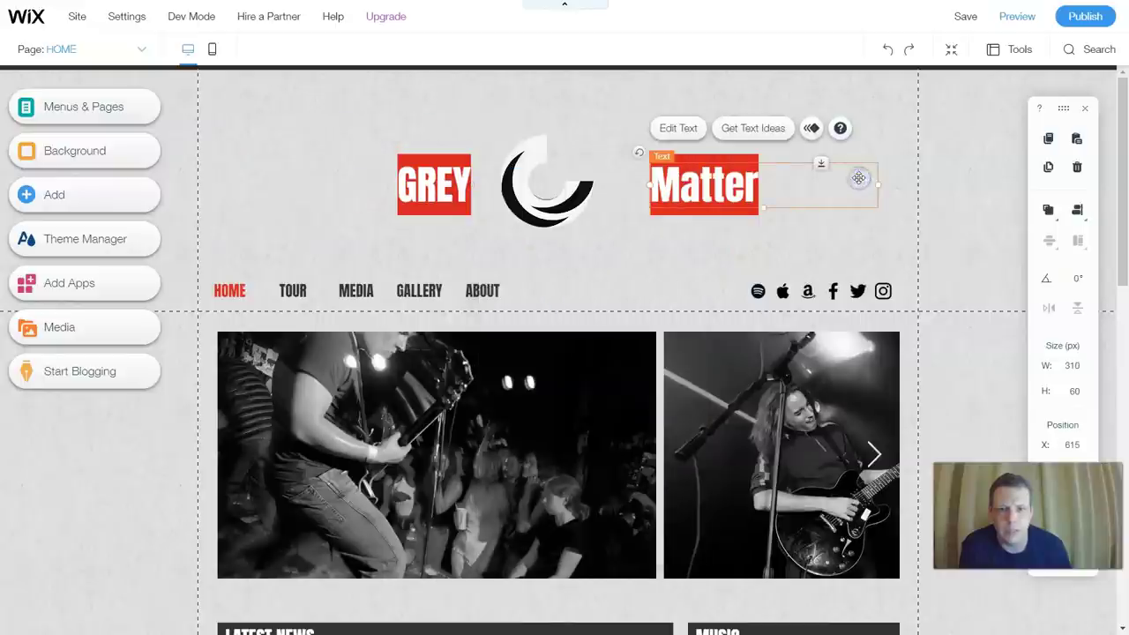
{"action": "left_click", "coordinate": [703, 252]}
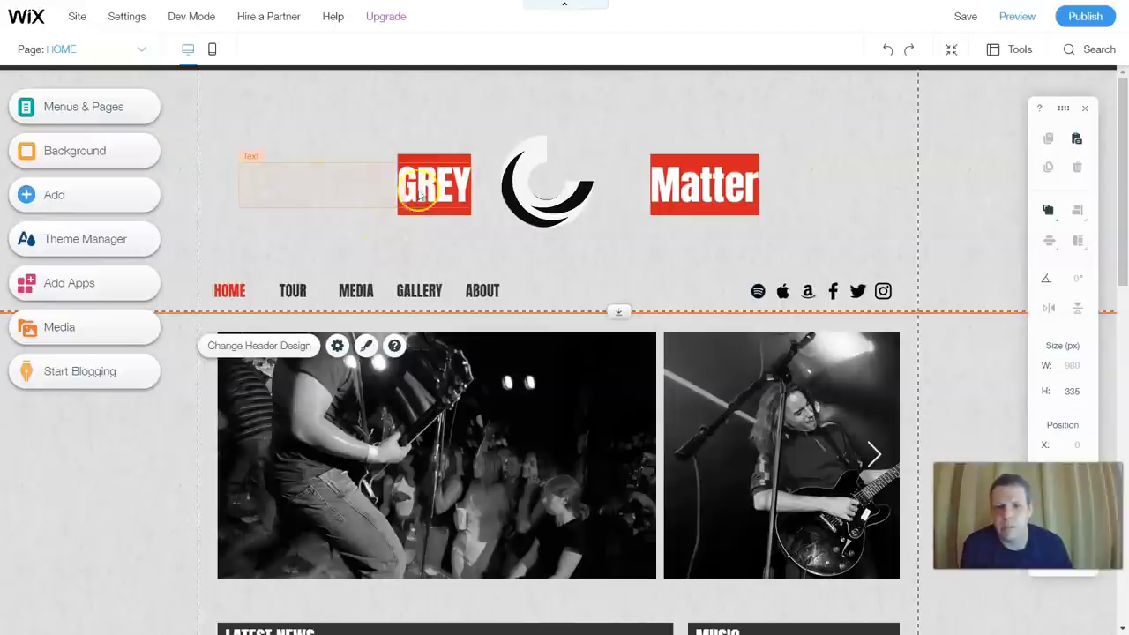
- Cut the GREY text box out of the header and undo the cut
{"action": "left_click", "coordinate": [322, 187]}
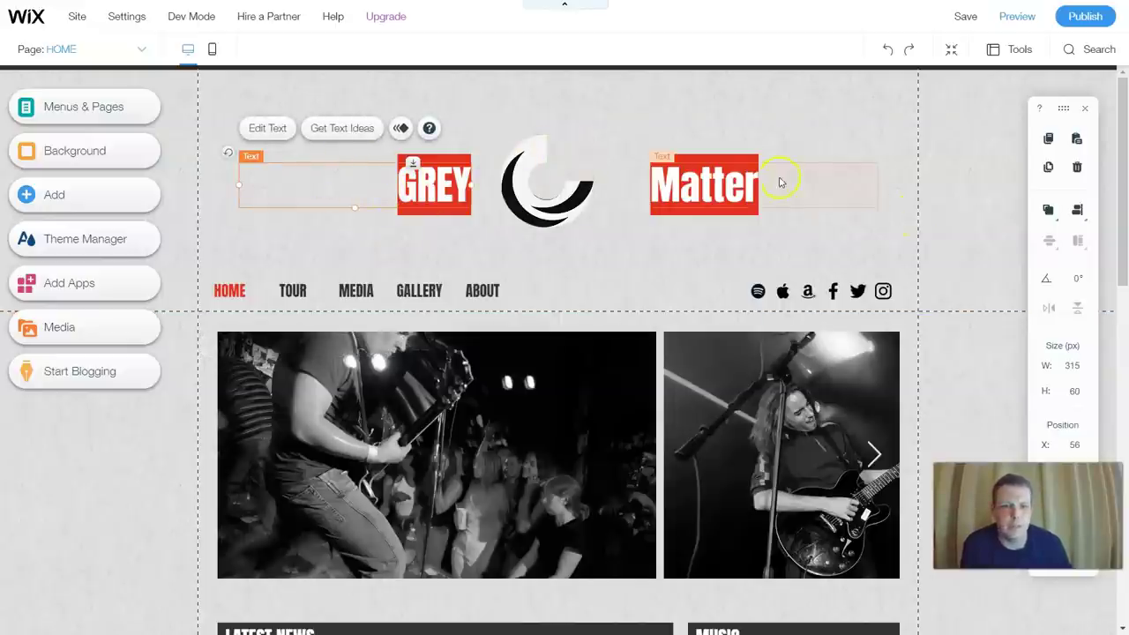
{"action": "right_click", "coordinate": [268, 191]}
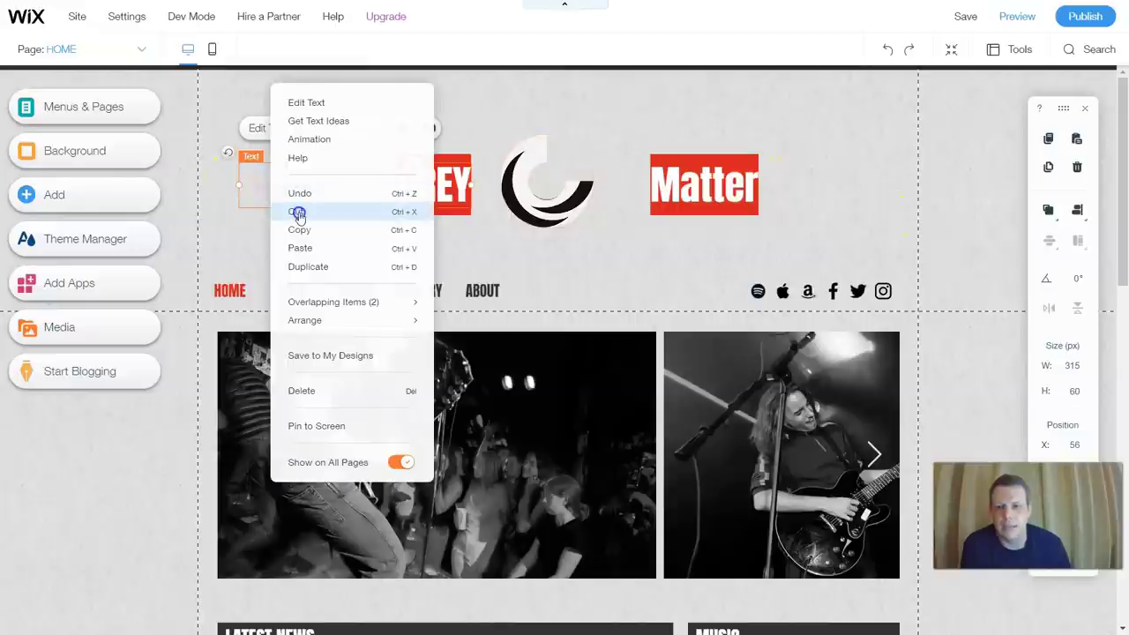
{"action": "left_click", "coordinate": [298, 213]}
{"action": "right_click", "coordinate": [329, 192]}
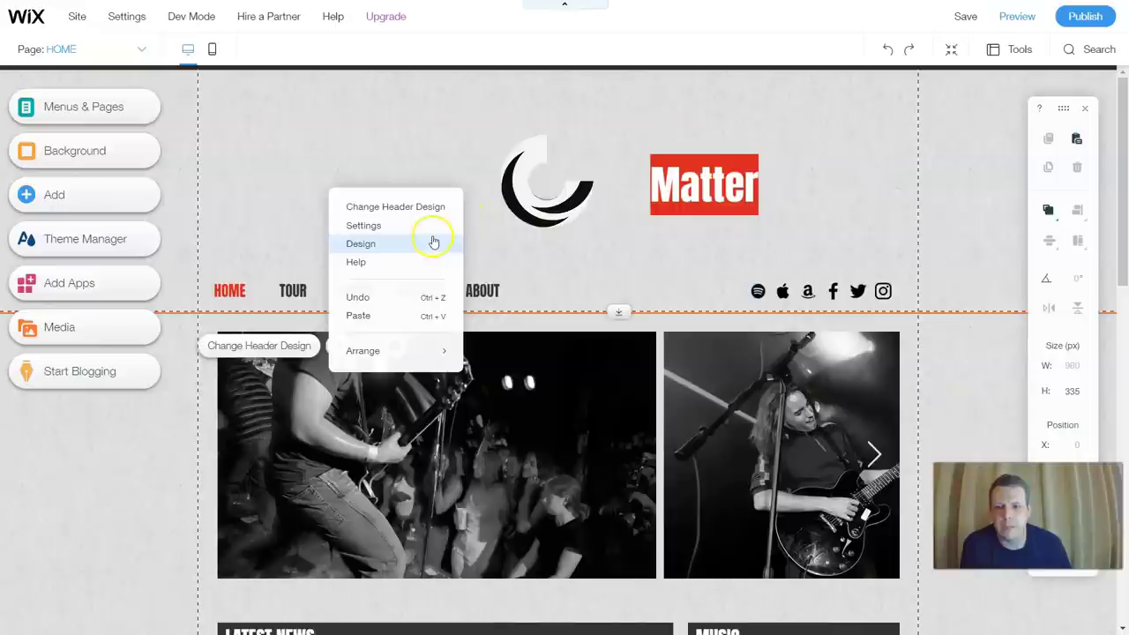
{"action": "left_click", "coordinate": [375, 299]}
{"action": "left_click", "coordinate": [887, 175]}
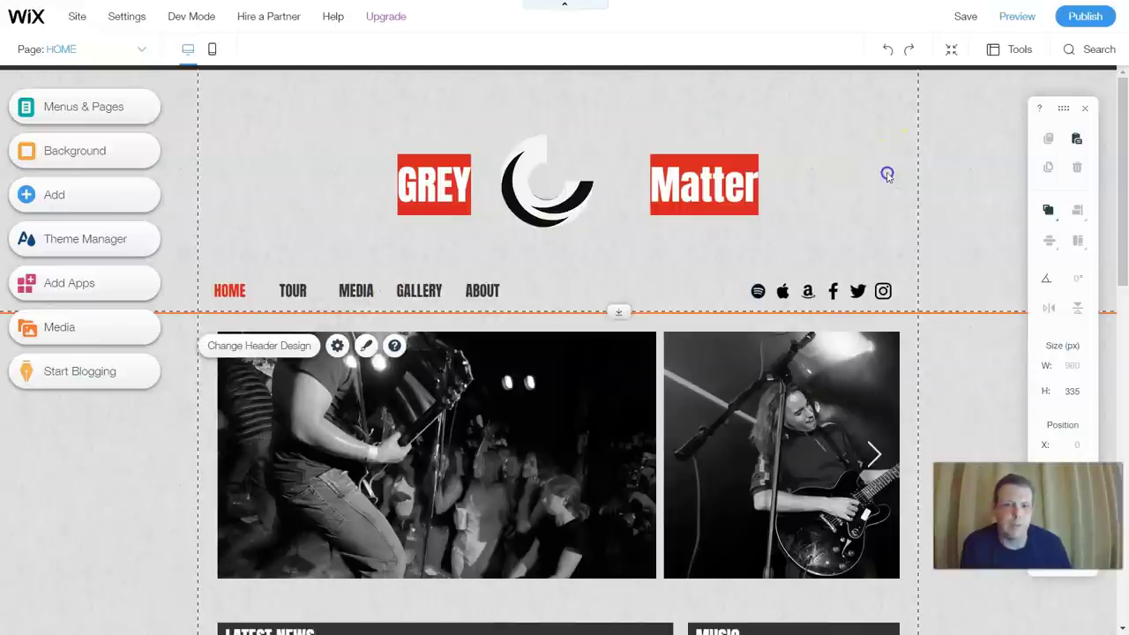
- Open the media organizer of the home page's Wix Pro Gallery and choose to add an image
{"action": "scroll", "coordinate": [617, 265], "scroll_direction": "down", "scroll_amount": 2}
{"action": "left_click", "coordinate": [467, 328]}
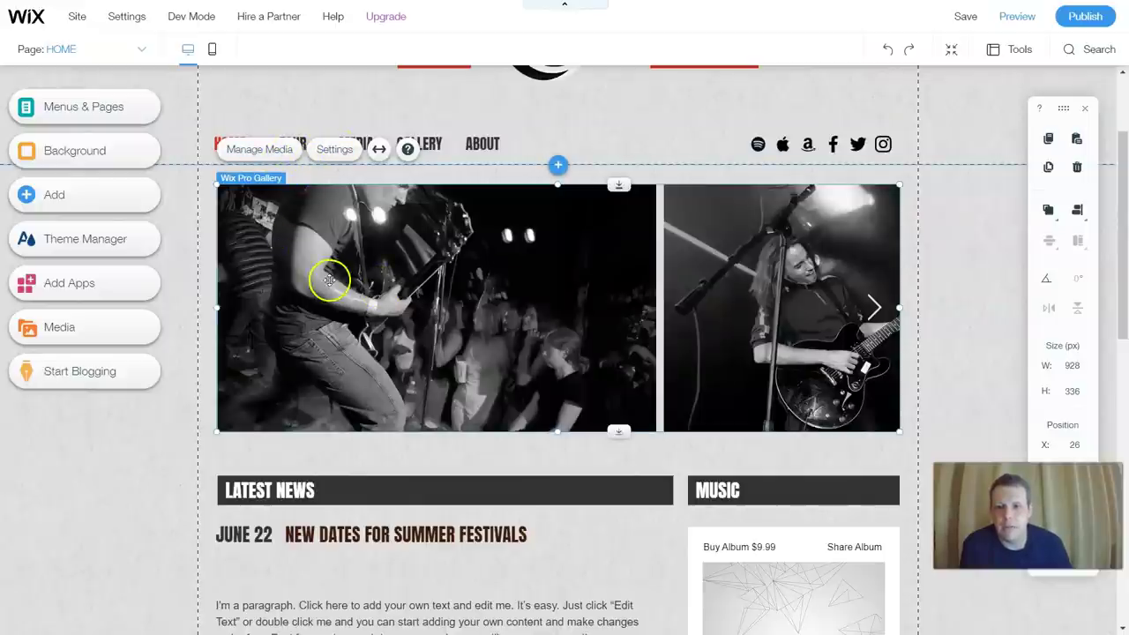
{"action": "left_click", "coordinate": [269, 152]}
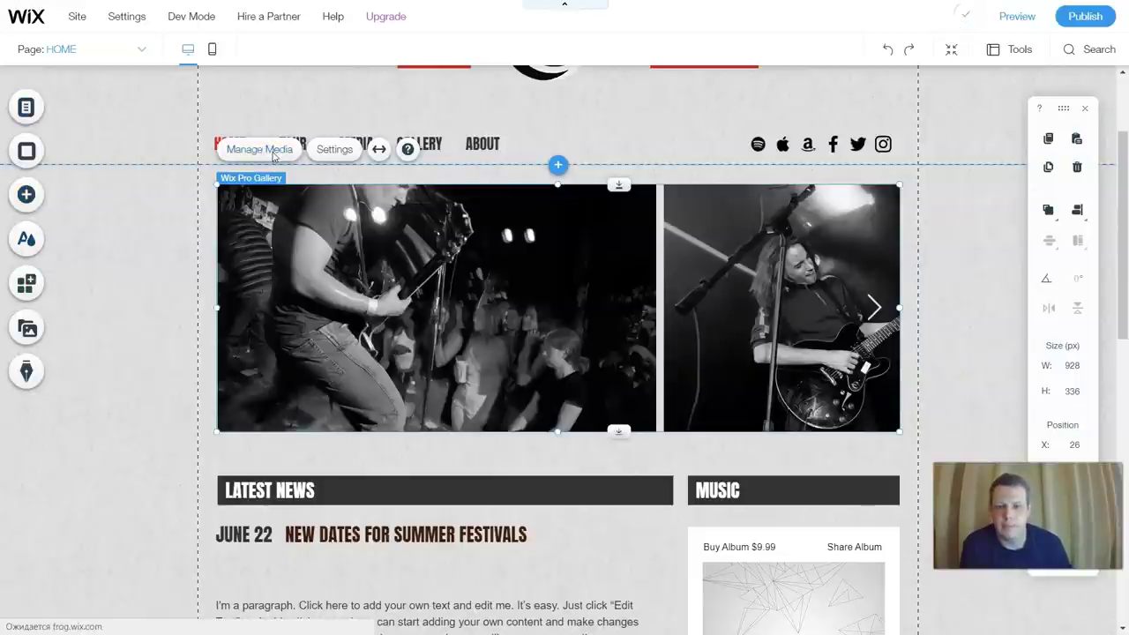
{"action": "left_click", "coordinate": [276, 150]}
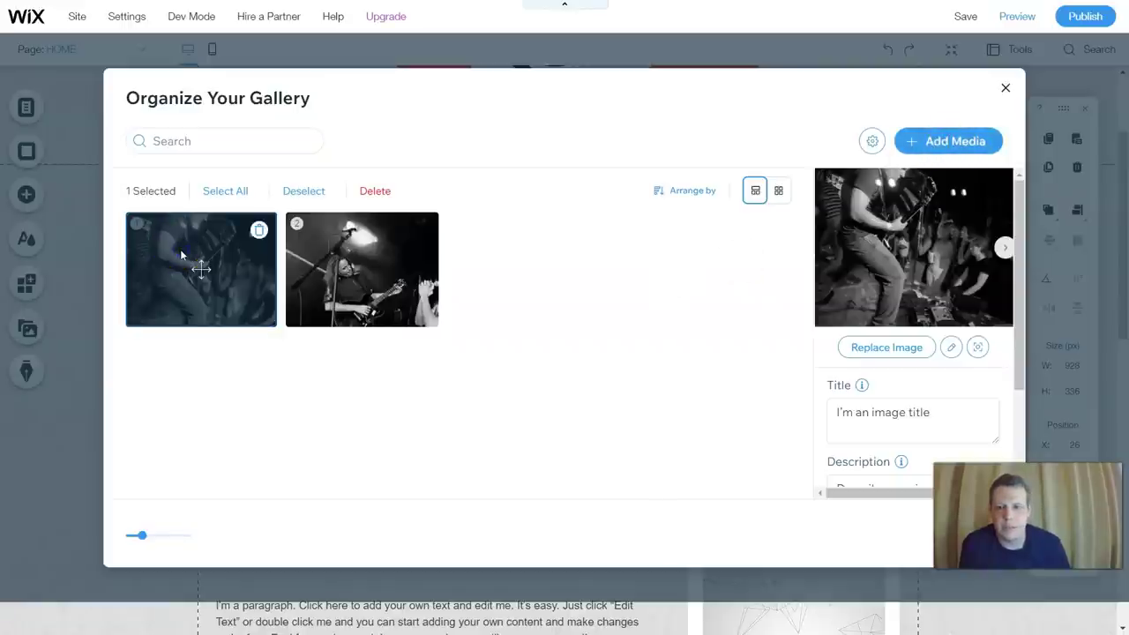
{"action": "left_click", "coordinate": [937, 147]}
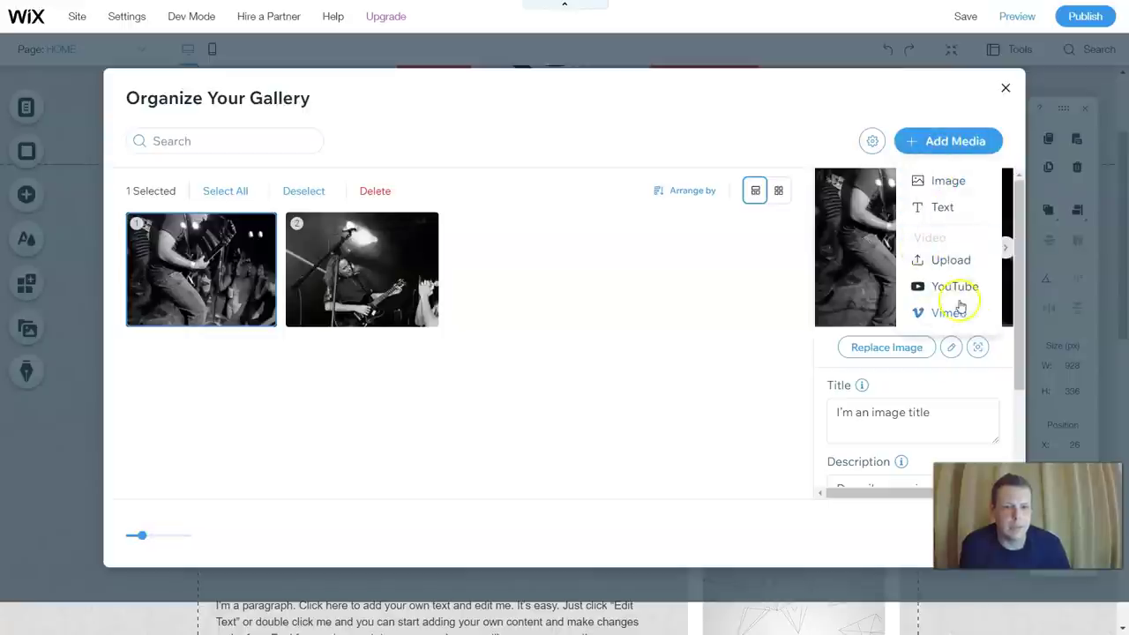
{"action": "left_click", "coordinate": [951, 183]}
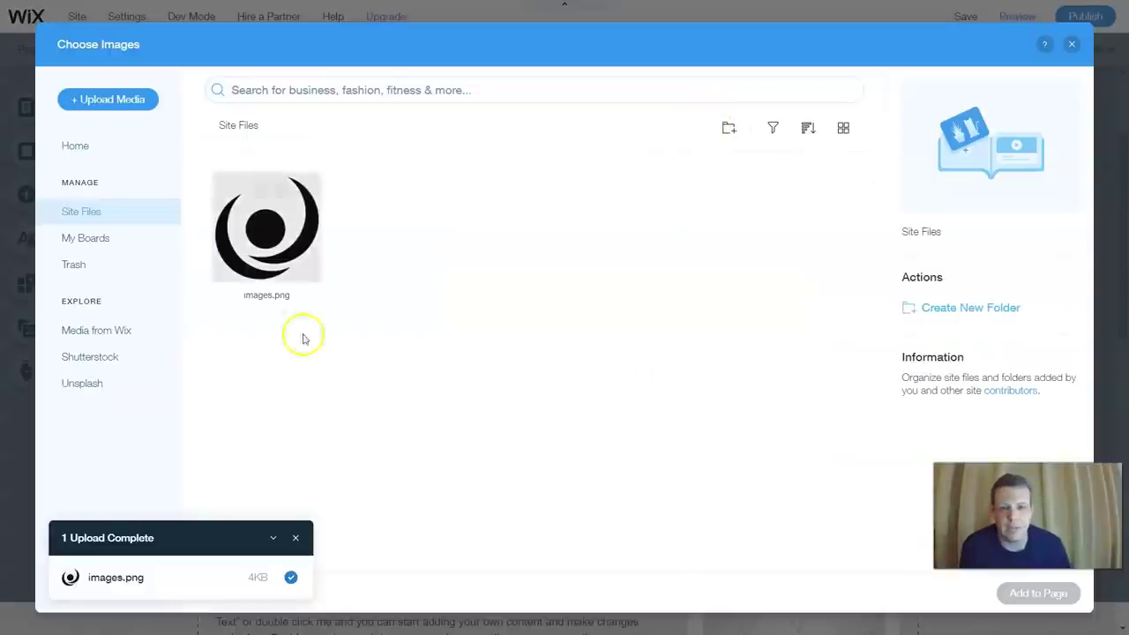
- Search the Media from Wix image library for "Rock and roll"
{"action": "left_click", "coordinate": [114, 338]}
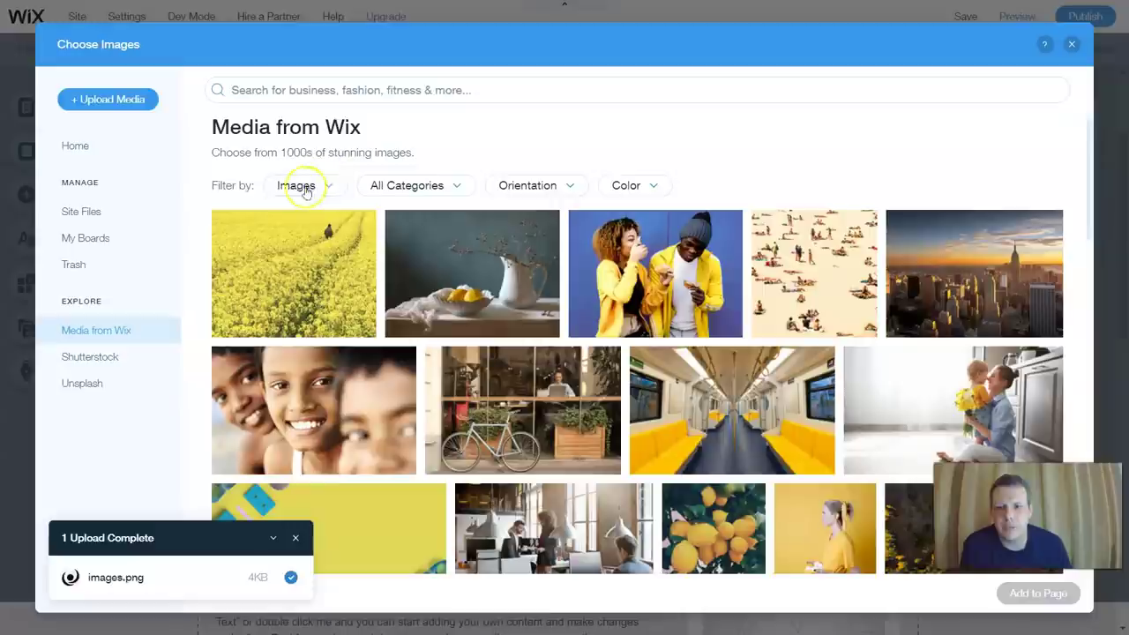
{"action": "left_click", "coordinate": [361, 90]}
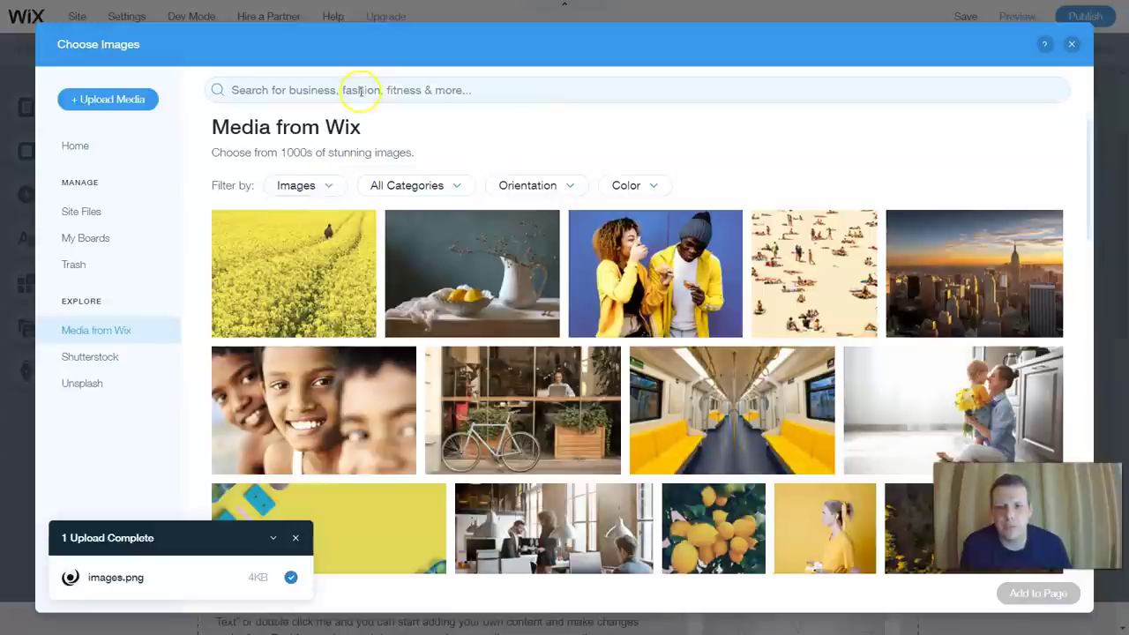
{"action": "left_click", "coordinate": [172, 439]}
{"action": "left_click", "coordinate": [280, 90]}
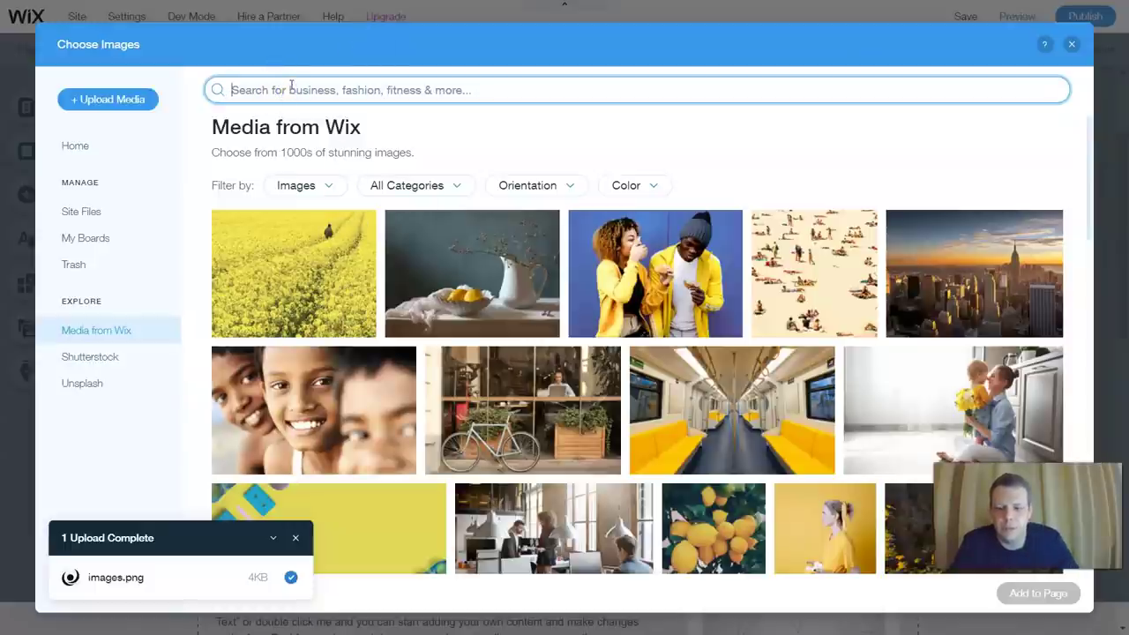
{"action": "type", "text": "Rock and rol"}
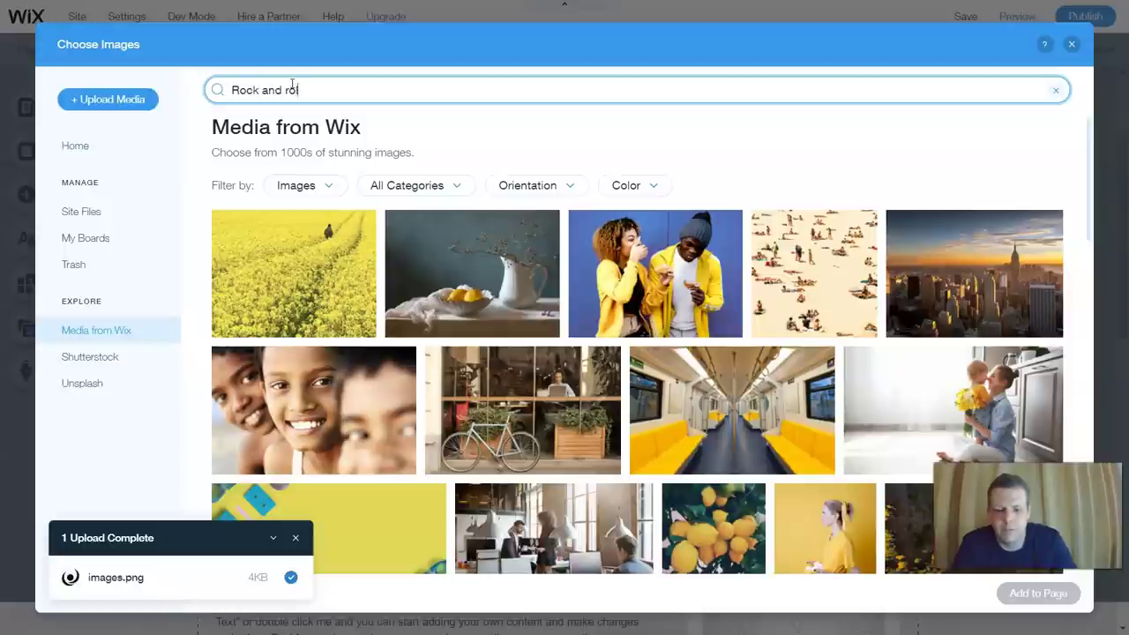
{"action": "key", "text": "Return"}
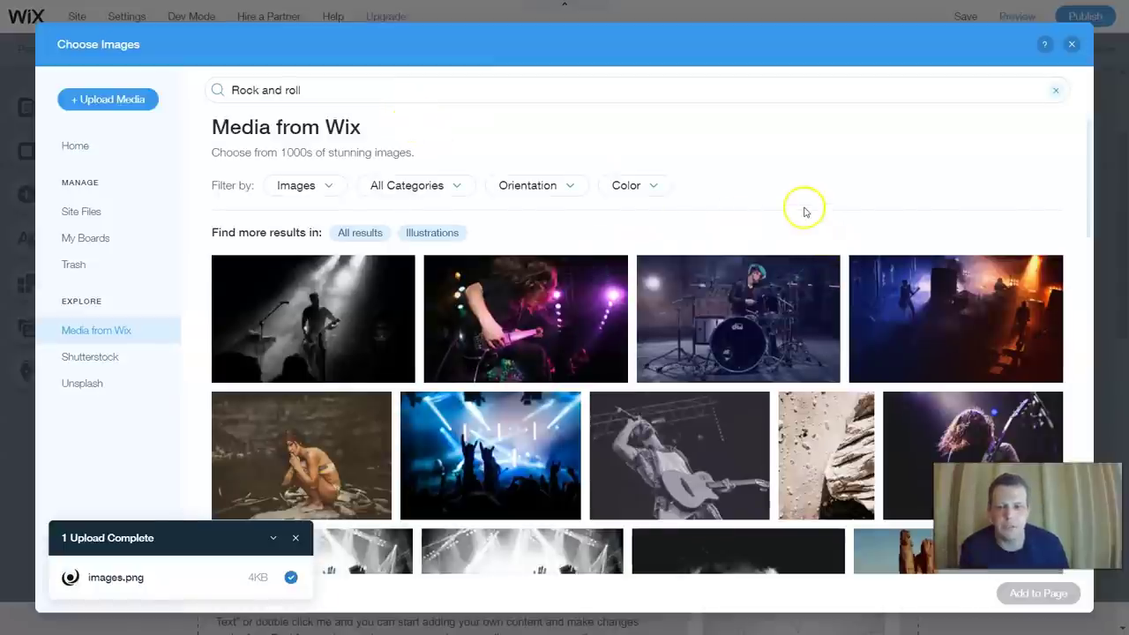
- Add the photo of a band silhouetted on a blue-lit stage above a crowd to the gallery
{"action": "scroll", "coordinate": [795, 221], "scroll_direction": "down", "scroll_amount": 1}
{"action": "scroll", "coordinate": [795, 220], "scroll_direction": "down", "scroll_amount": 2}
{"action": "scroll", "coordinate": [796, 220], "scroll_direction": "down", "scroll_amount": 2}
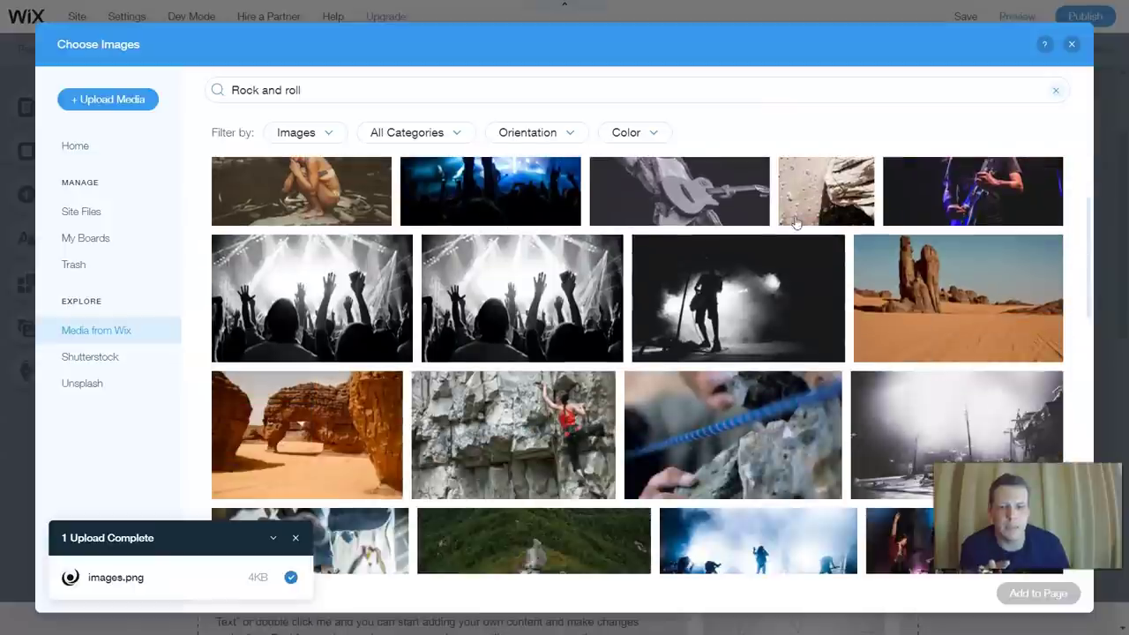
{"action": "scroll", "coordinate": [795, 221], "scroll_direction": "down", "scroll_amount": 3}
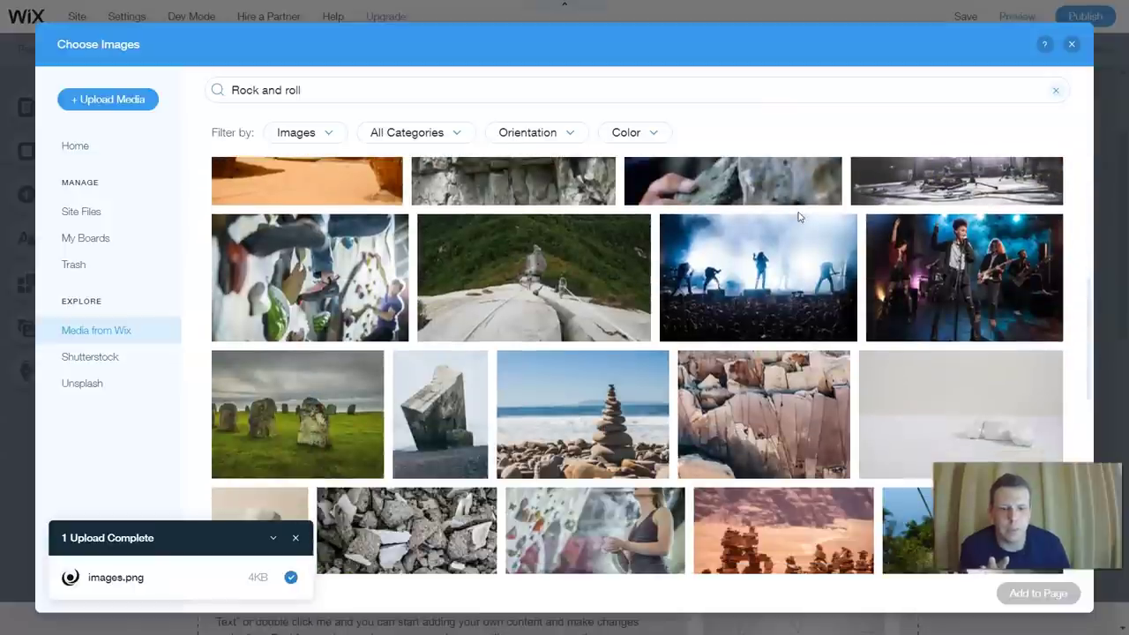
{"action": "left_click", "coordinate": [752, 301]}
{"action": "left_click", "coordinate": [1029, 586]}
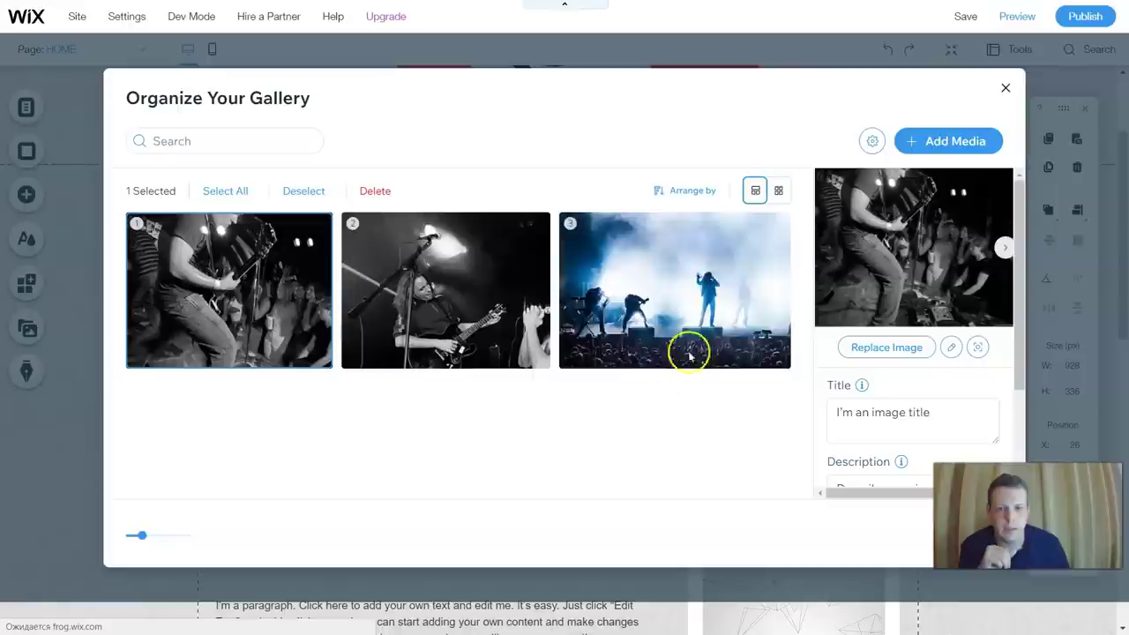
- Reorder the gallery with the blue stage photo first and the black-and-white crowd photo last, and close the organizer
{"action": "left_click_drag", "start_coordinate": [673, 285], "coordinate": [239, 287]}
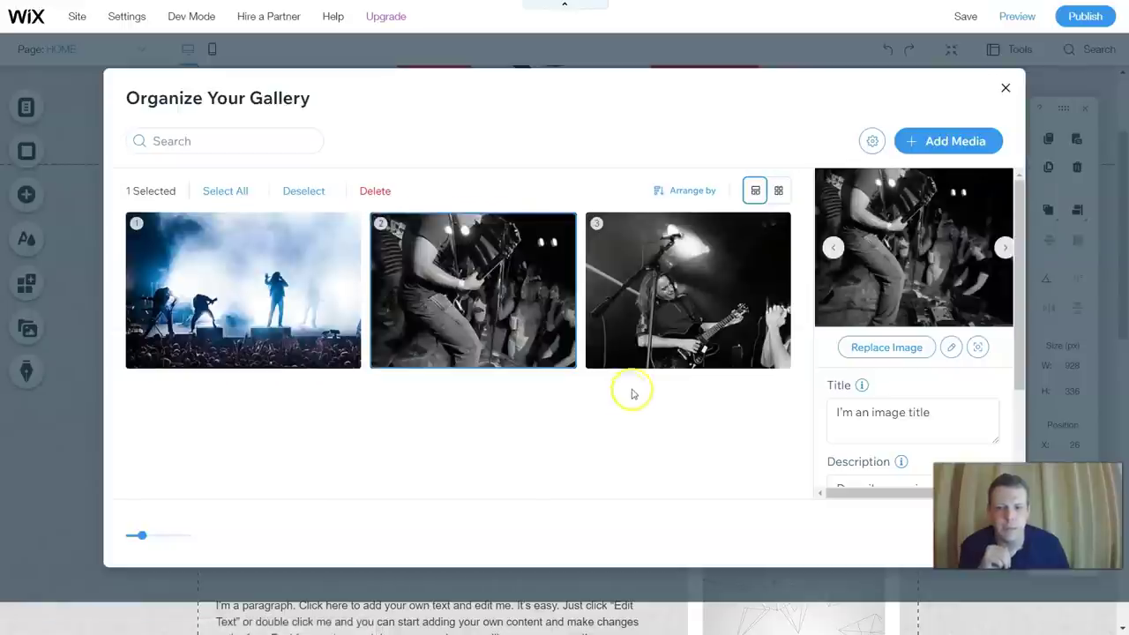
{"action": "left_click_drag", "start_coordinate": [529, 319], "coordinate": [723, 308]}
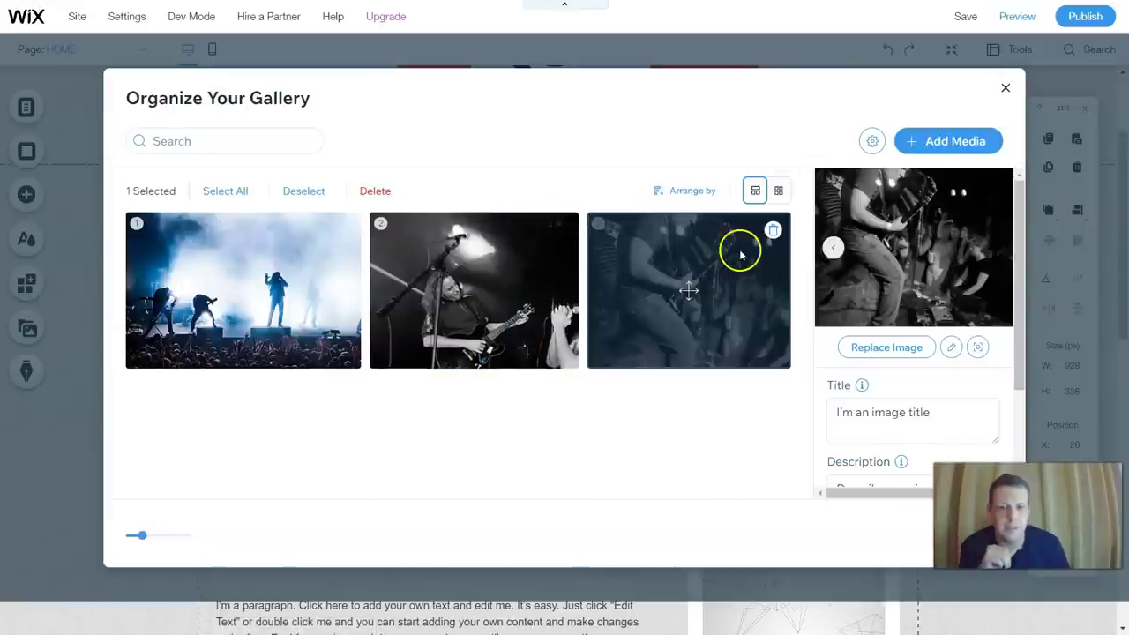
{"action": "left_click", "coordinate": [949, 144]}
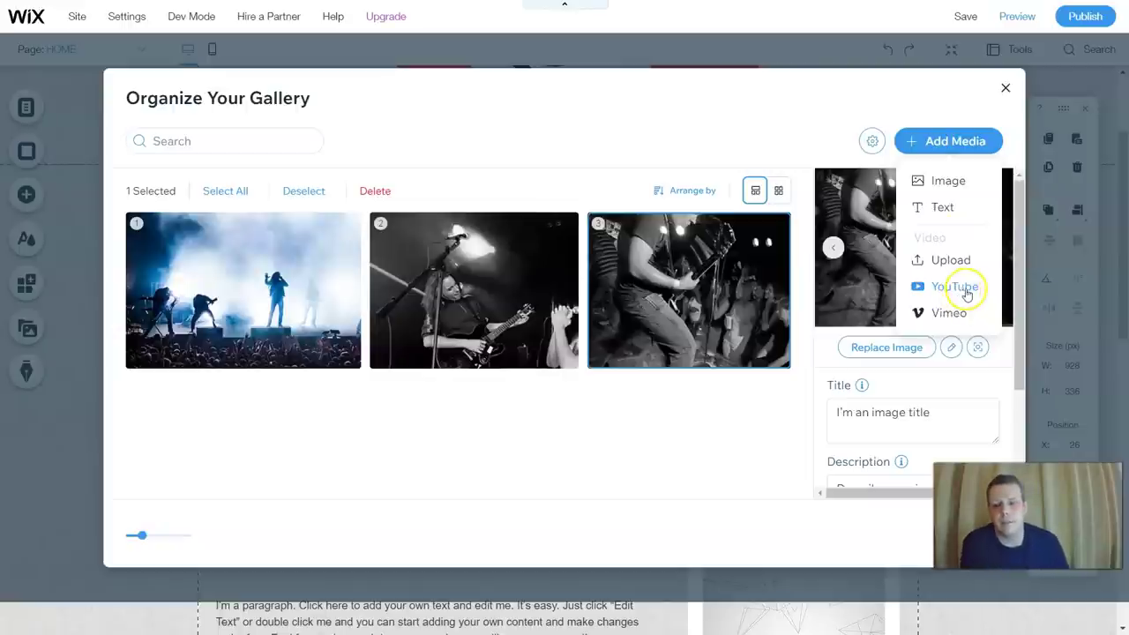
{"action": "mouse_move", "coordinate": [476, 336]}
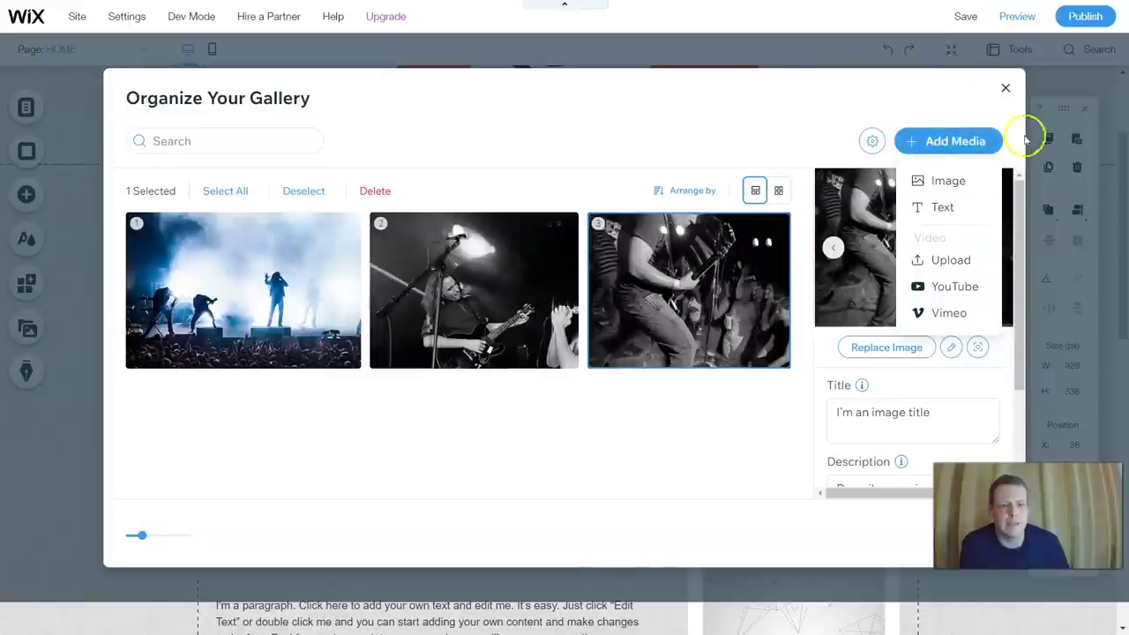
{"action": "left_click", "coordinate": [726, 68]}
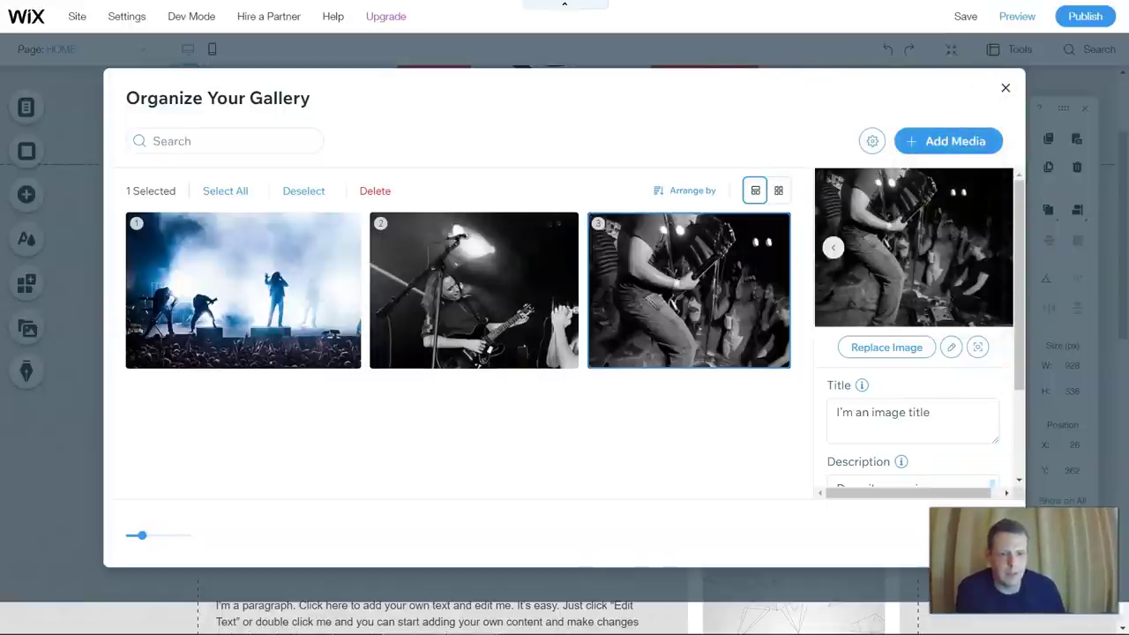
{"action": "key", "text": "Escape"}
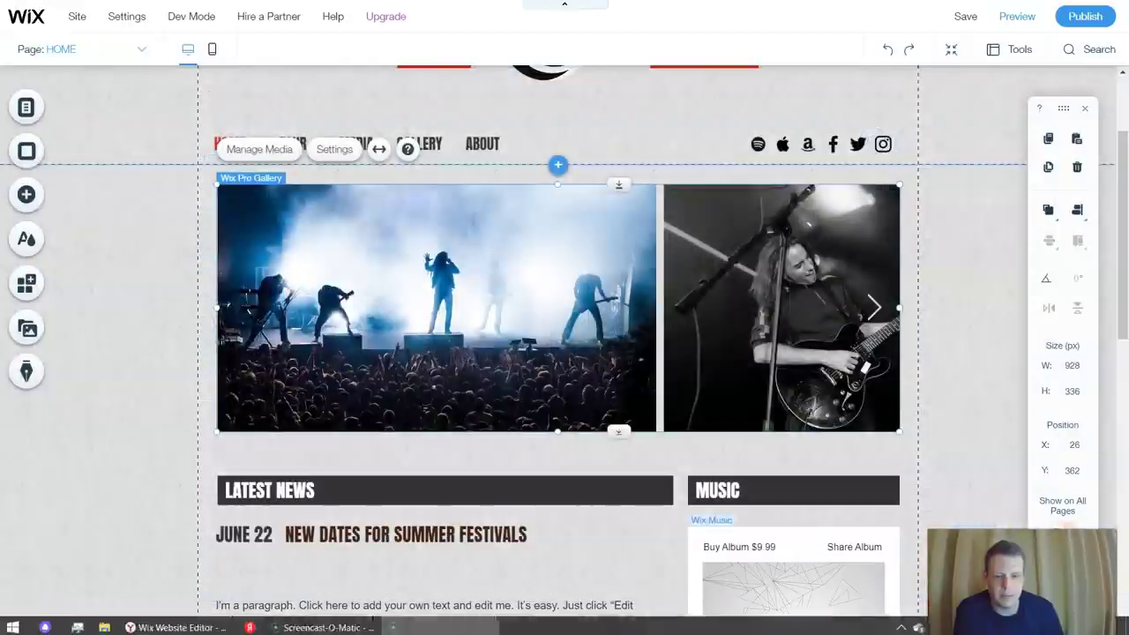
- Move the home page's photo gallery slightly to X position 24
{"action": "scroll", "coordinate": [696, 282], "scroll_direction": "up", "scroll_amount": 1}
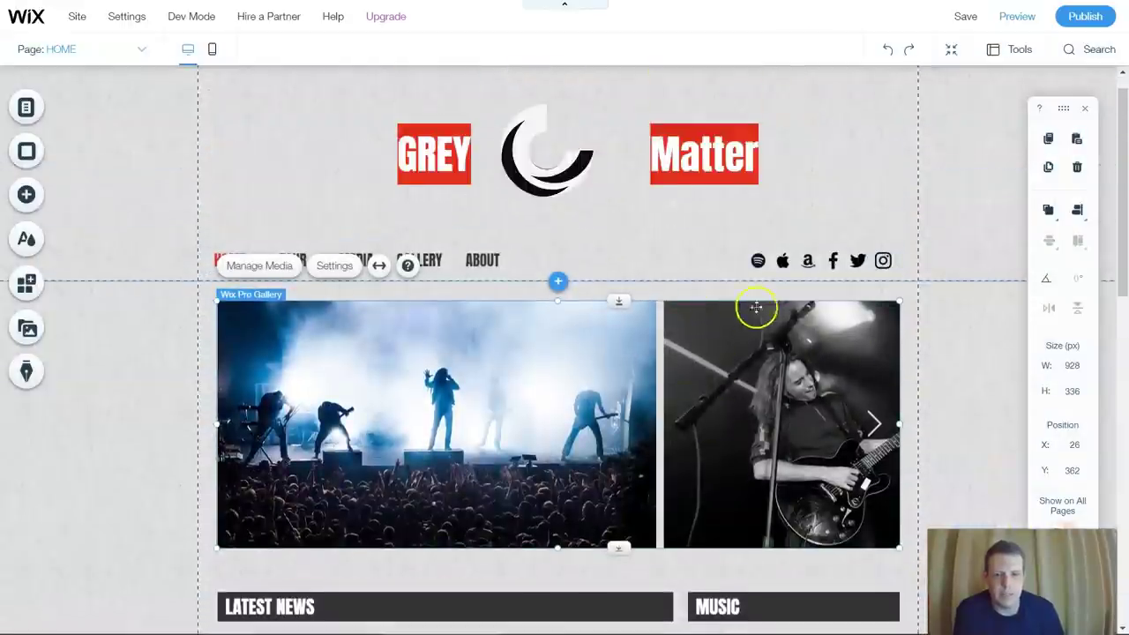
{"action": "scroll", "coordinate": [816, 326], "scroll_direction": "down", "scroll_amount": 1}
{"action": "left_click_drag", "start_coordinate": [796, 292], "coordinate": [835, 295]}
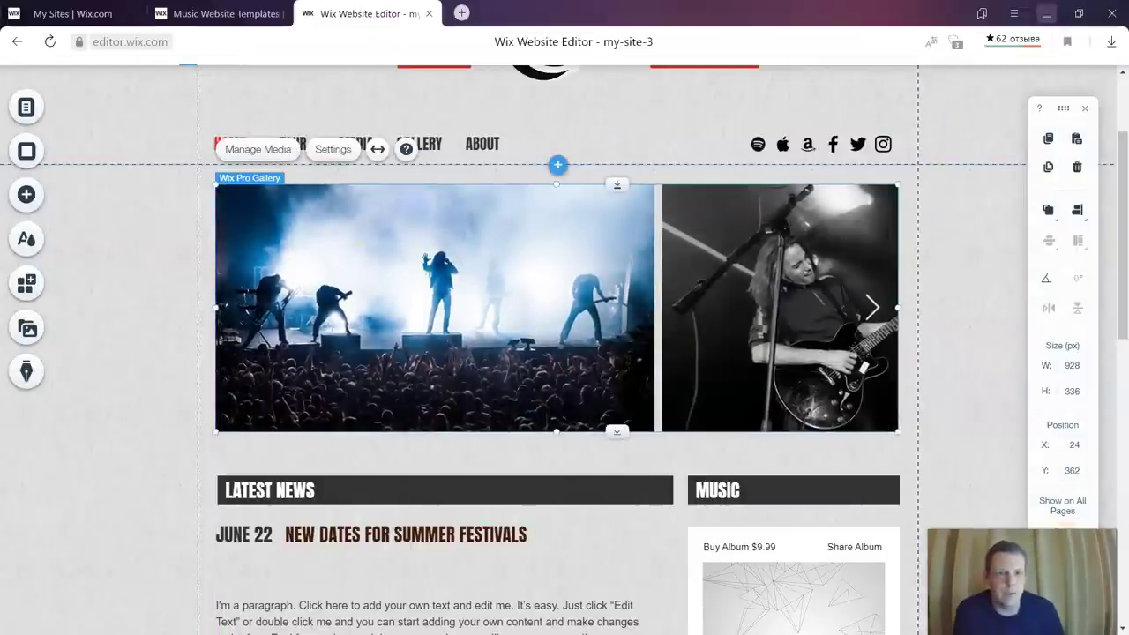
- Preview the site, view its Gallery page and return to the Home page
{"action": "left_click", "coordinate": [1015, 17]}
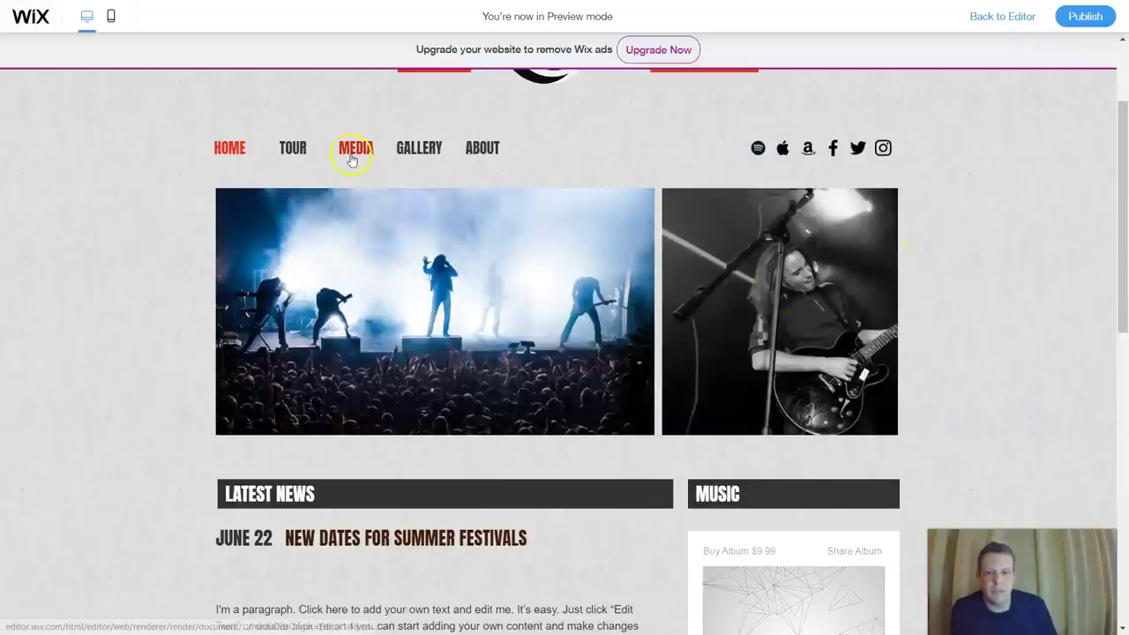
{"action": "left_click", "coordinate": [441, 159]}
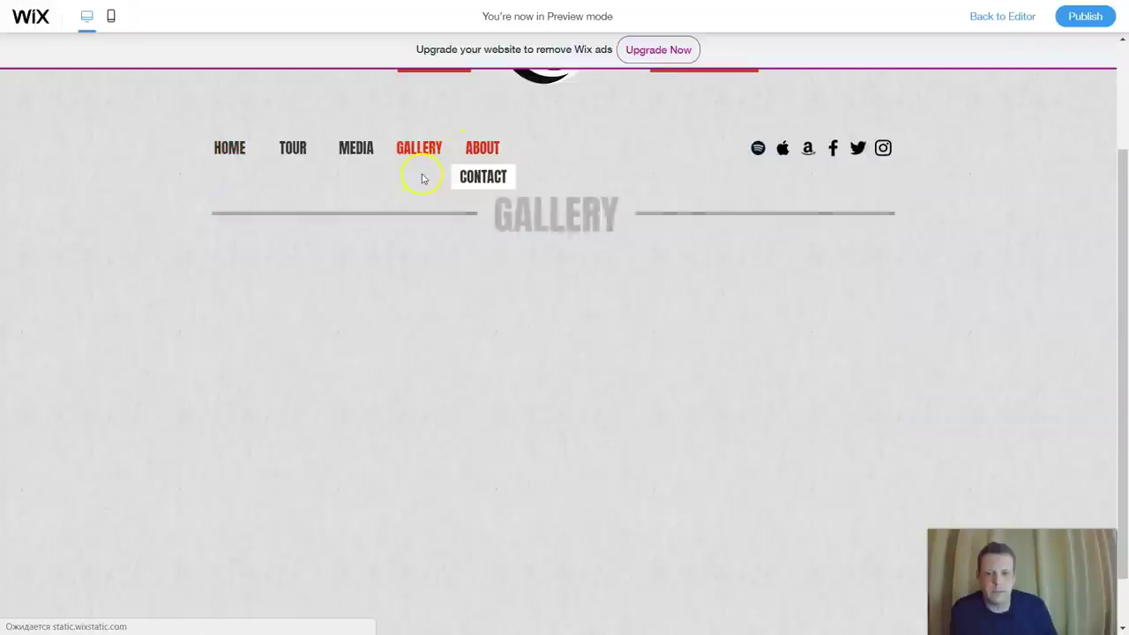
{"action": "scroll", "coordinate": [849, 234], "scroll_direction": "down", "scroll_amount": 2}
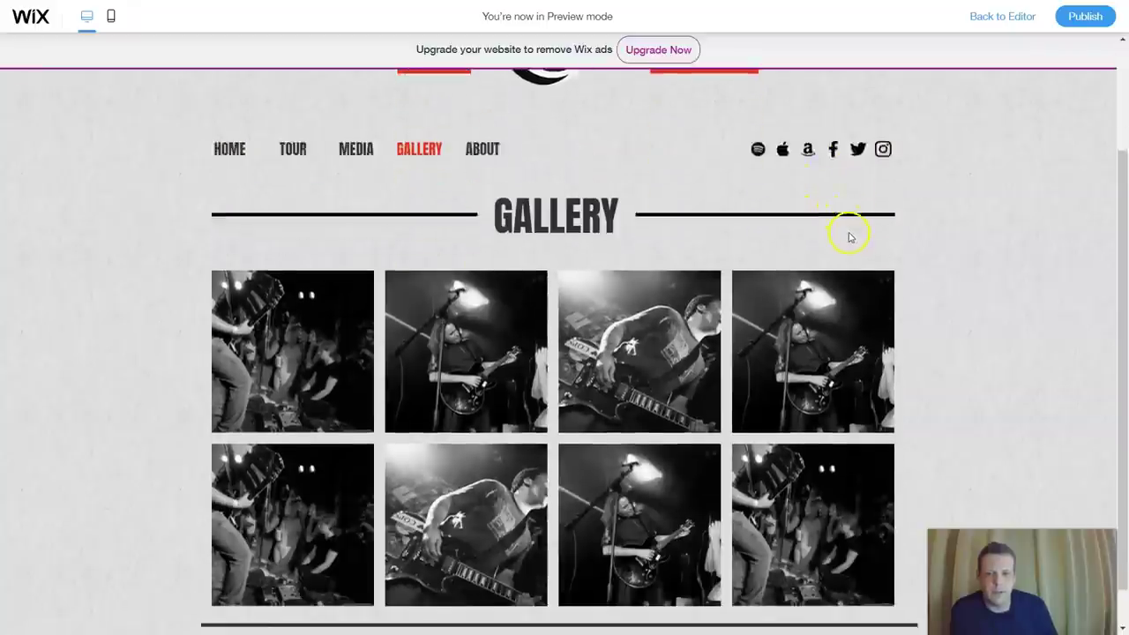
{"action": "scroll", "coordinate": [493, 233], "scroll_direction": "up", "scroll_amount": 2}
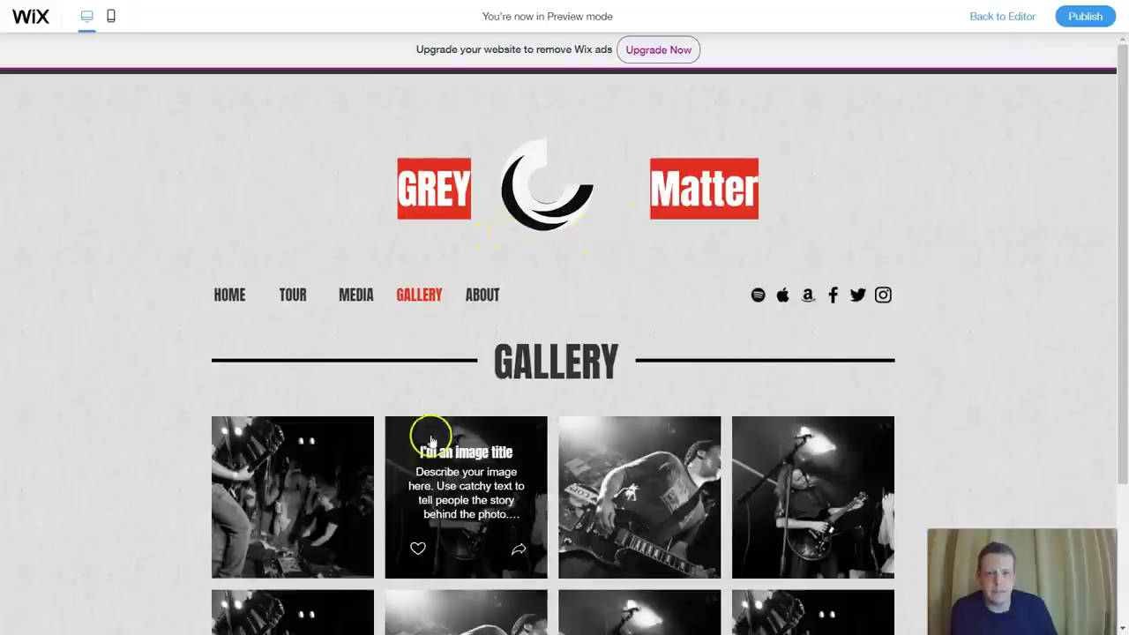
{"action": "left_click", "coordinate": [233, 298]}
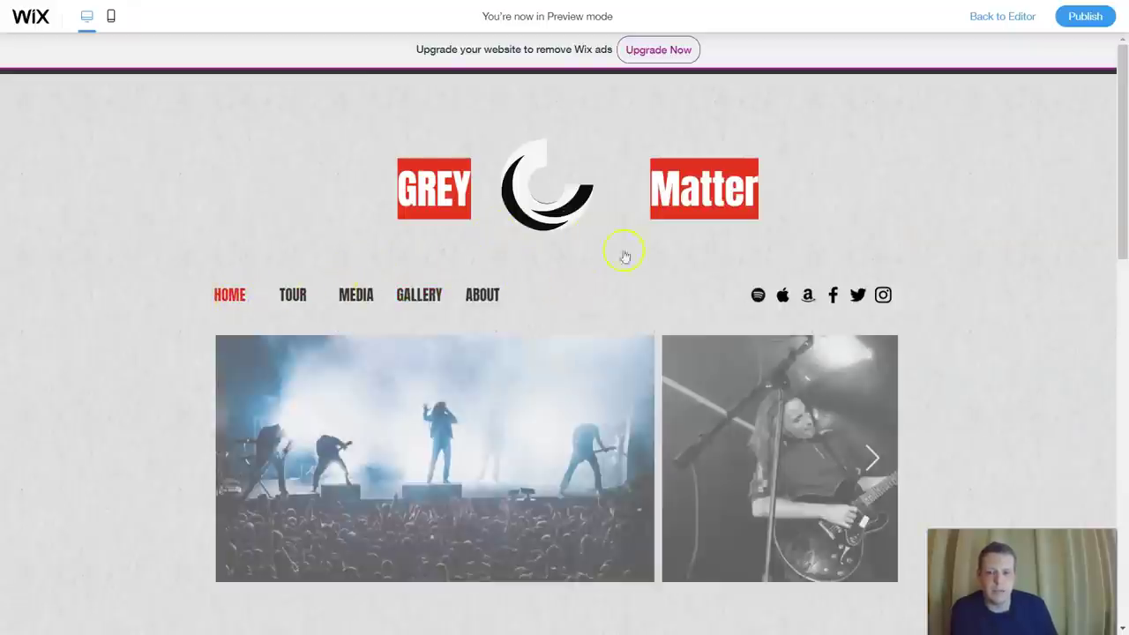
- Examine the Latest News and Music sections of the Home page in the preview
{"action": "scroll", "coordinate": [802, 242], "scroll_direction": "down", "scroll_amount": 2}
{"action": "scroll", "coordinate": [802, 243], "scroll_direction": "down", "scroll_amount": 2}
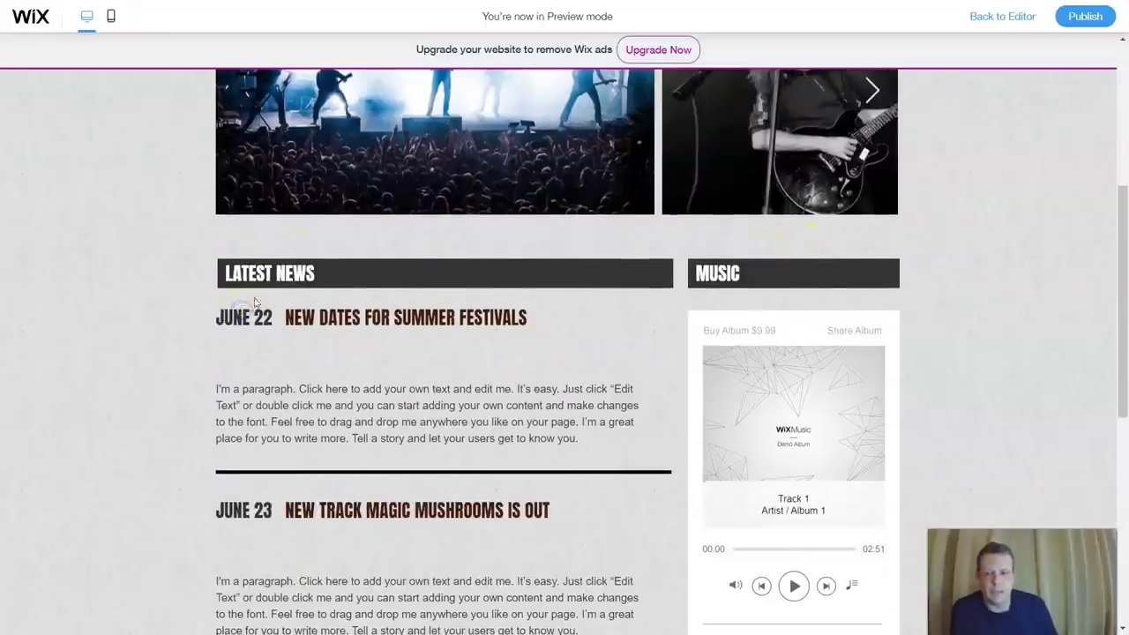
{"action": "double_click", "coordinate": [533, 420]}
{"action": "left_click", "coordinate": [592, 448]}
{"action": "mouse_move", "coordinate": [961, 27]}
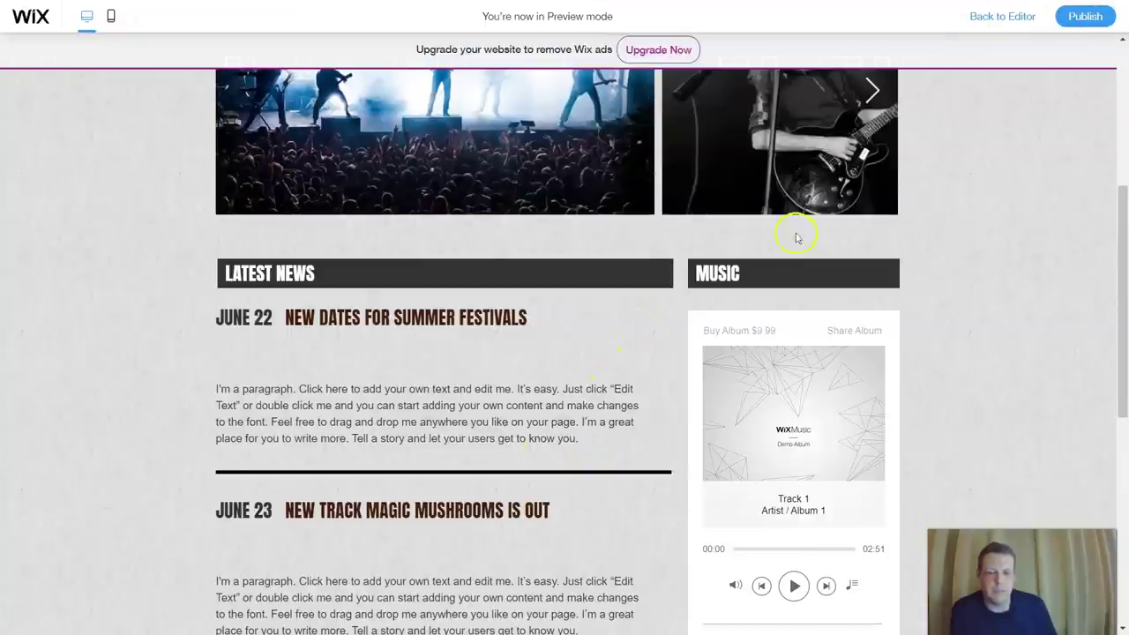
{"action": "scroll", "coordinate": [758, 265], "scroll_direction": "down", "scroll_amount": 3}
{"action": "scroll", "coordinate": [742, 287], "scroll_direction": "up", "scroll_amount": 2}
{"action": "scroll", "coordinate": [742, 285], "scroll_direction": "down", "scroll_amount": 2}
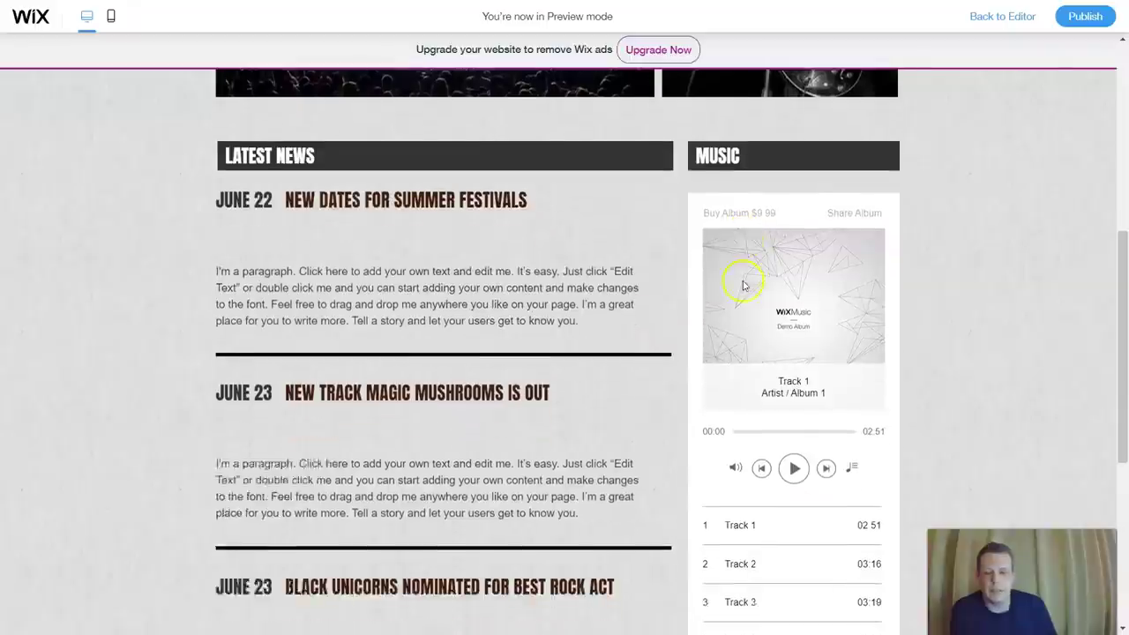
- Examine the Music and Tour Dates sections of the Home page in the preview, and return to the editor
{"action": "scroll", "coordinate": [742, 282], "scroll_direction": "down", "scroll_amount": 2}
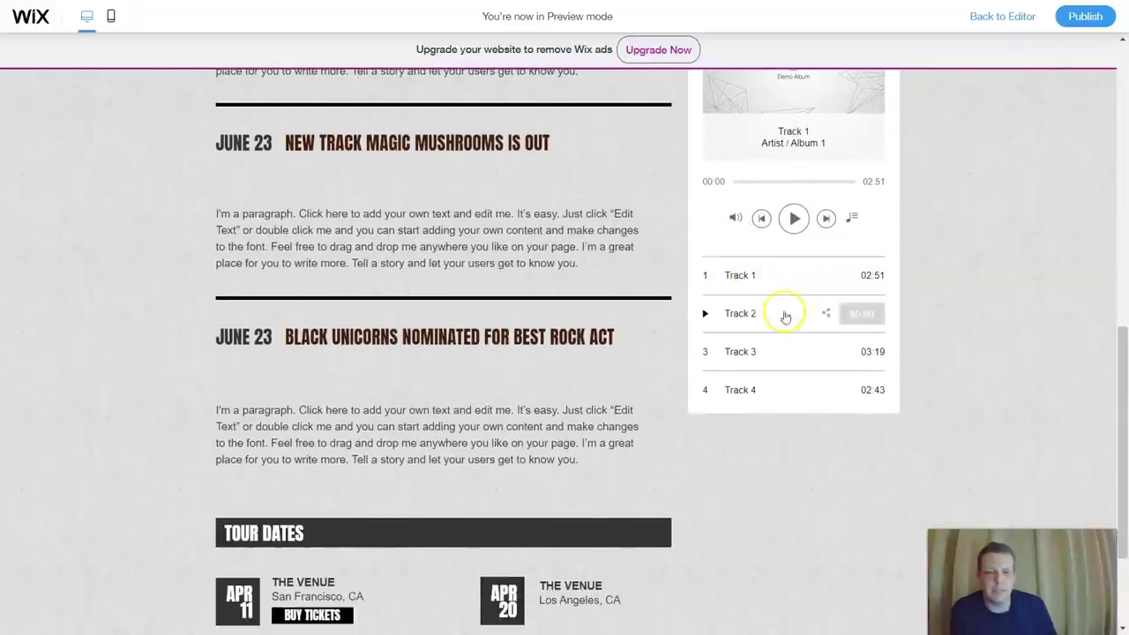
{"action": "scroll", "coordinate": [858, 269], "scroll_direction": "up", "scroll_amount": 3}
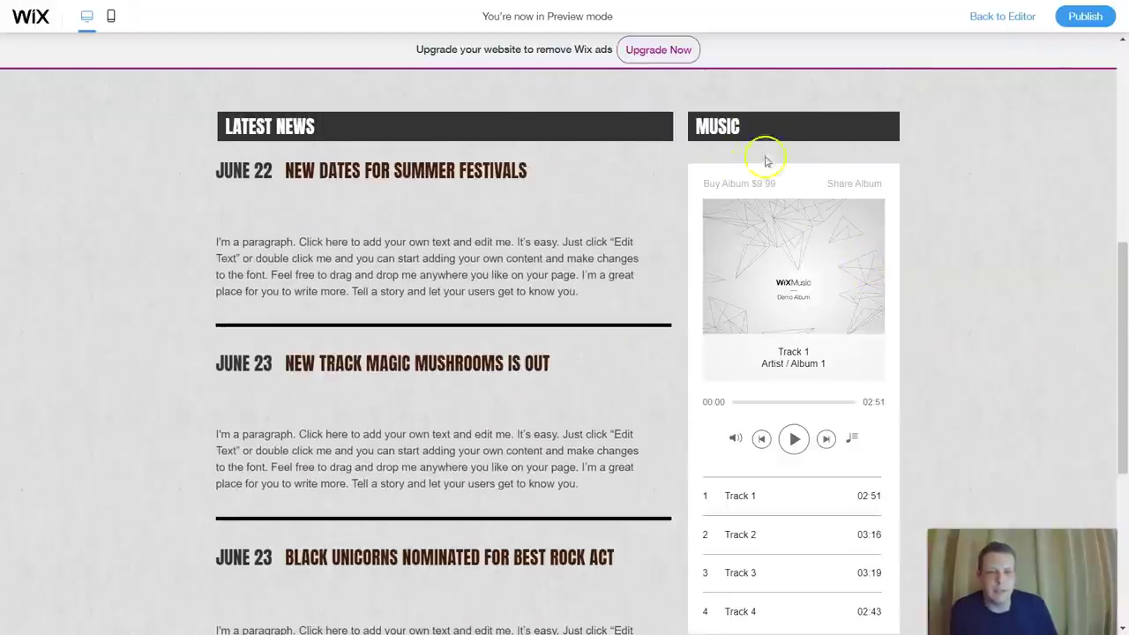
{"action": "scroll", "coordinate": [767, 379], "scroll_direction": "down", "scroll_amount": 5}
{"action": "scroll", "coordinate": [658, 517], "scroll_direction": "up", "scroll_amount": 9}
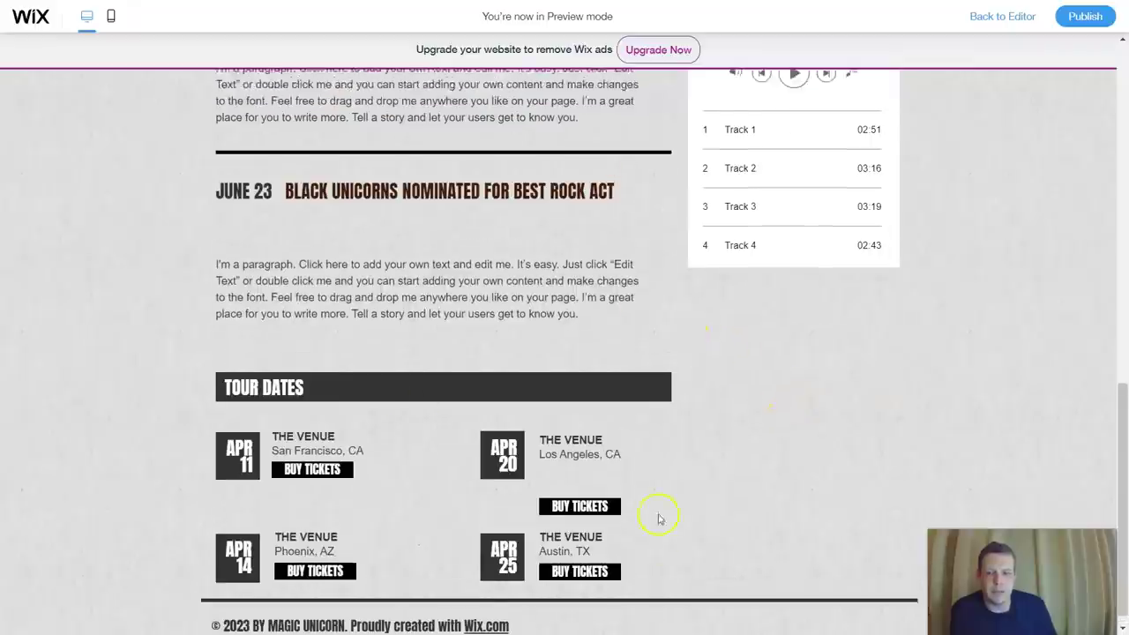
{"action": "scroll", "coordinate": [701, 398], "scroll_direction": "down", "scroll_amount": 5}
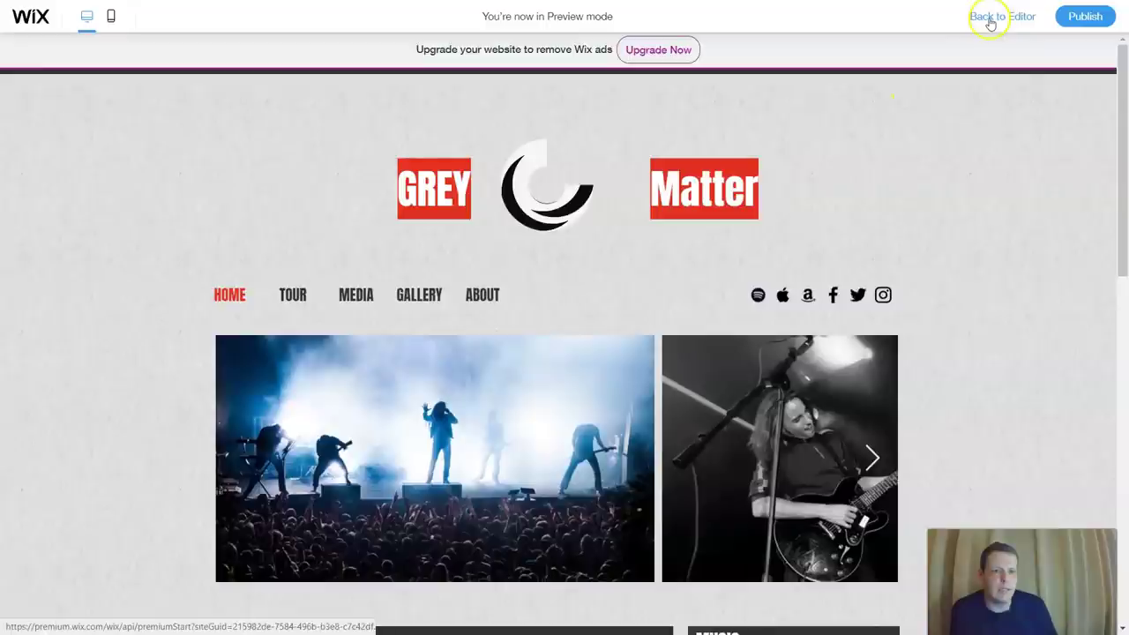
{"action": "left_click", "coordinate": [996, 16]}
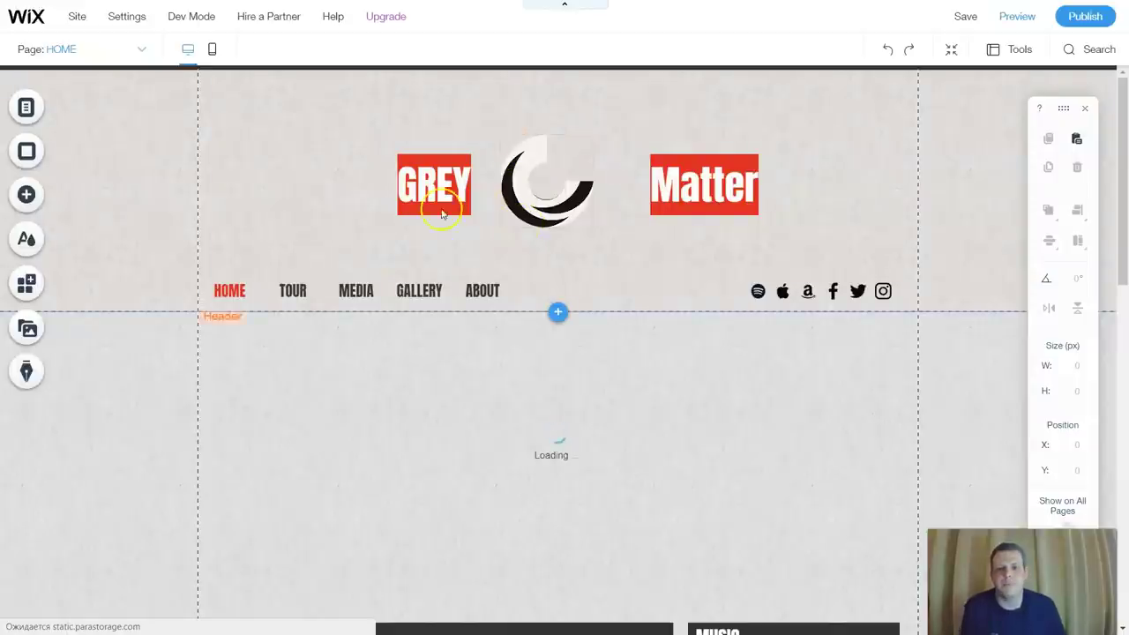
- Replace the LATEST NEWS heading text on the Home page with "NEW NEWS"
{"action": "scroll", "coordinate": [492, 182], "scroll_direction": "down", "scroll_amount": 3}
{"action": "scroll", "coordinate": [577, 269], "scroll_direction": "down", "scroll_amount": 3}
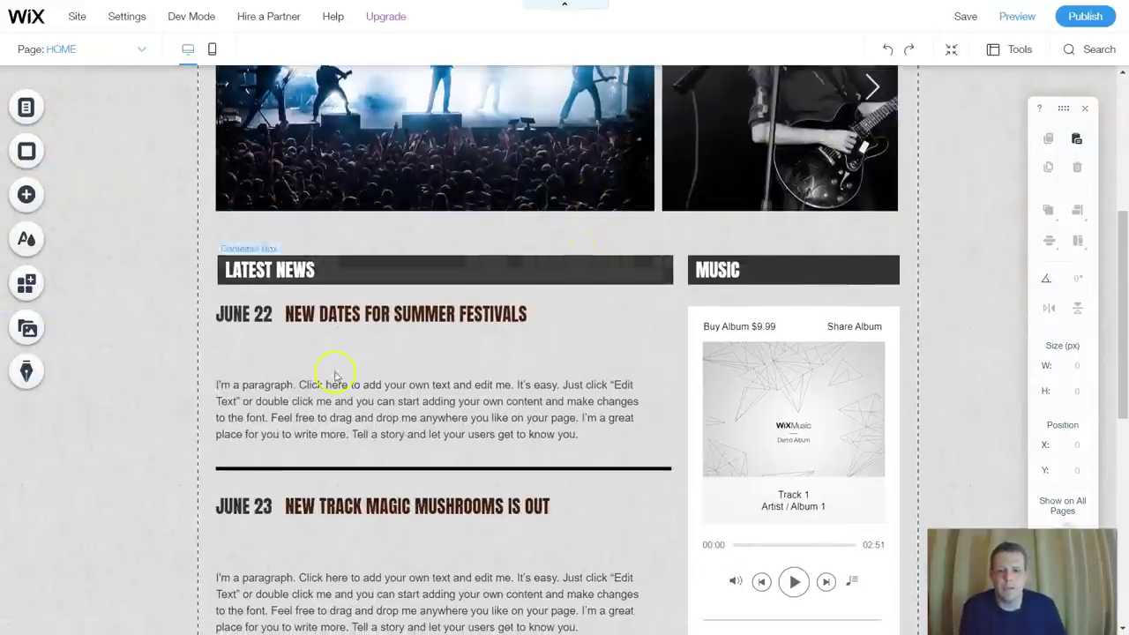
{"action": "left_click", "coordinate": [327, 261]}
{"action": "left_click", "coordinate": [327, 262]}
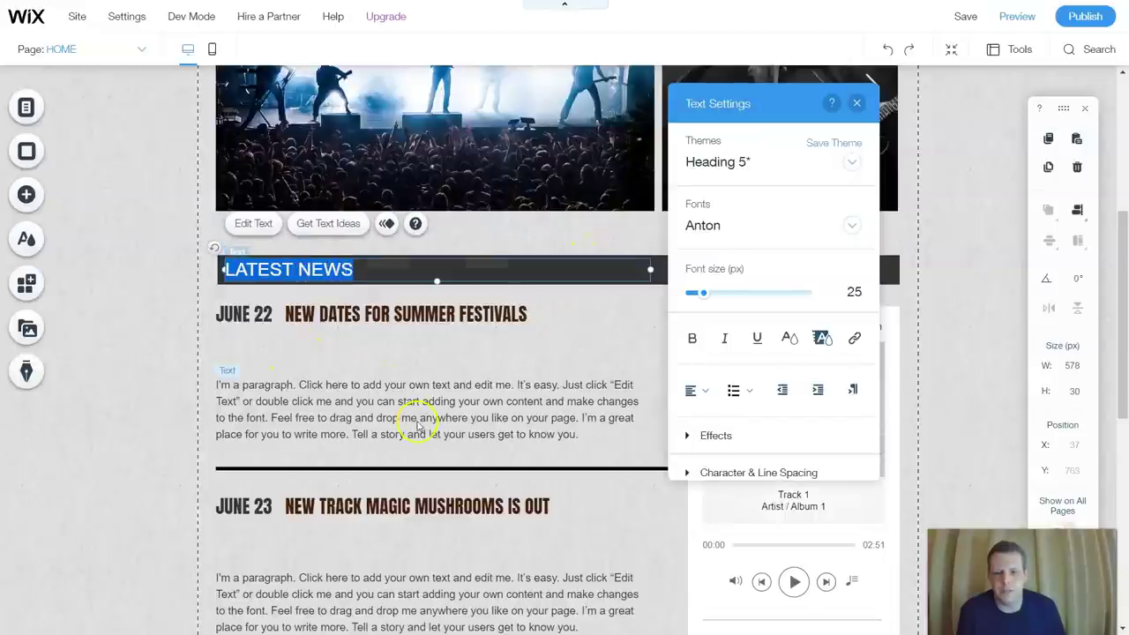
{"action": "key", "text": "BackSpace"}
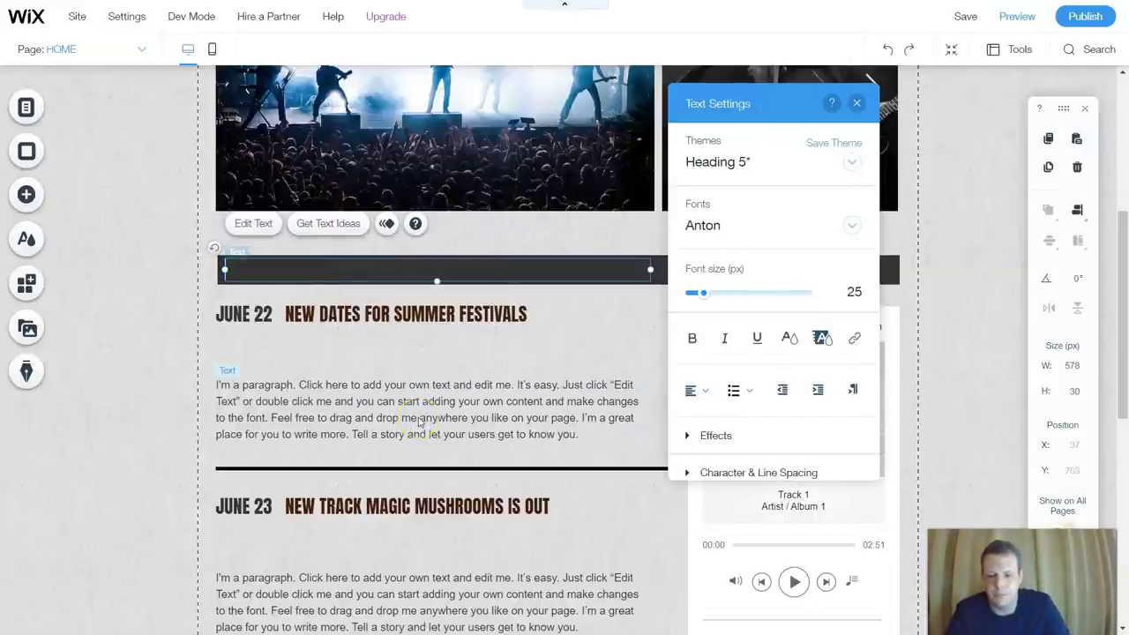
{"action": "type", "text": "NEW NEWS"}
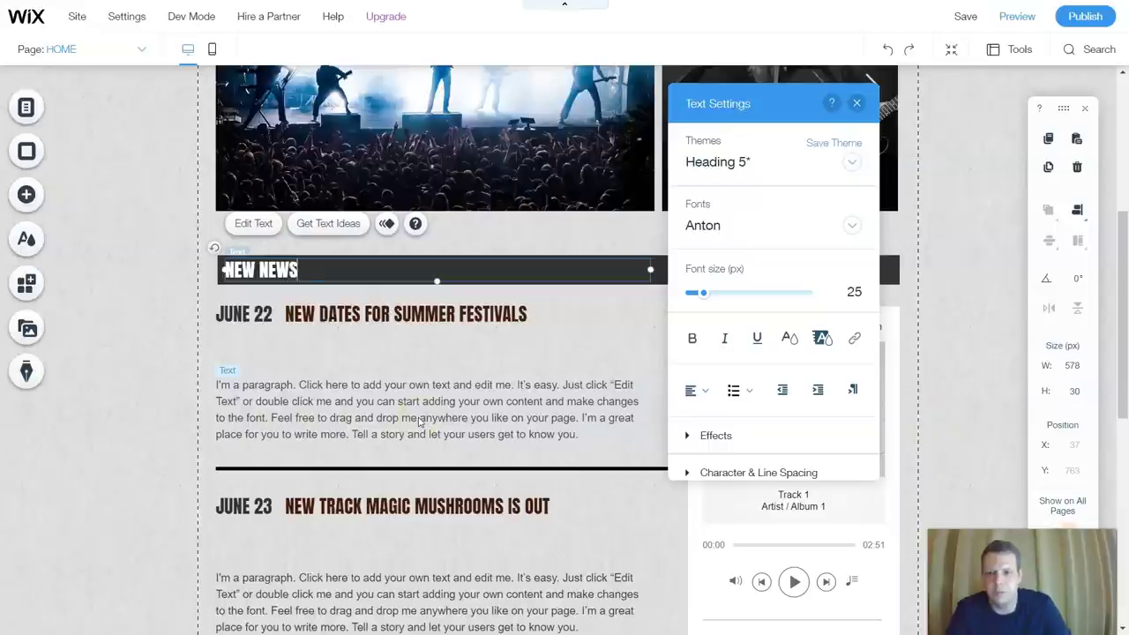
- Try to apply bold and the theme red #E33020 to the NEW NEWS heading without selecting its text
{"action": "left_click", "coordinate": [692, 337]}
{"action": "left_click", "coordinate": [725, 339]}
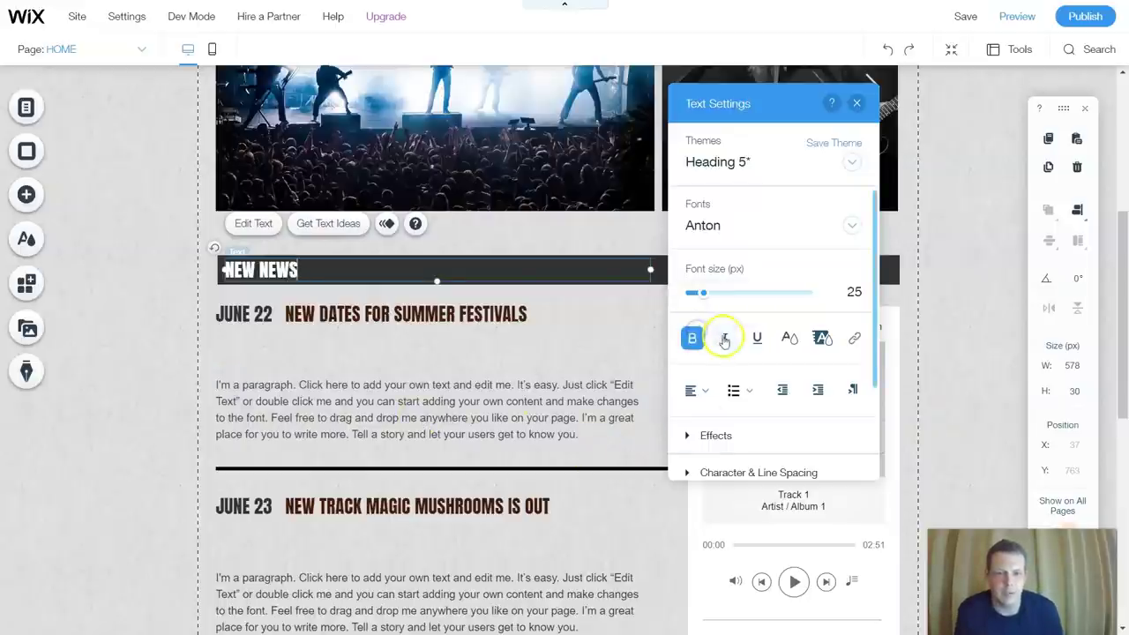
{"action": "left_click", "coordinate": [789, 338]}
{"action": "left_click", "coordinate": [734, 233]}
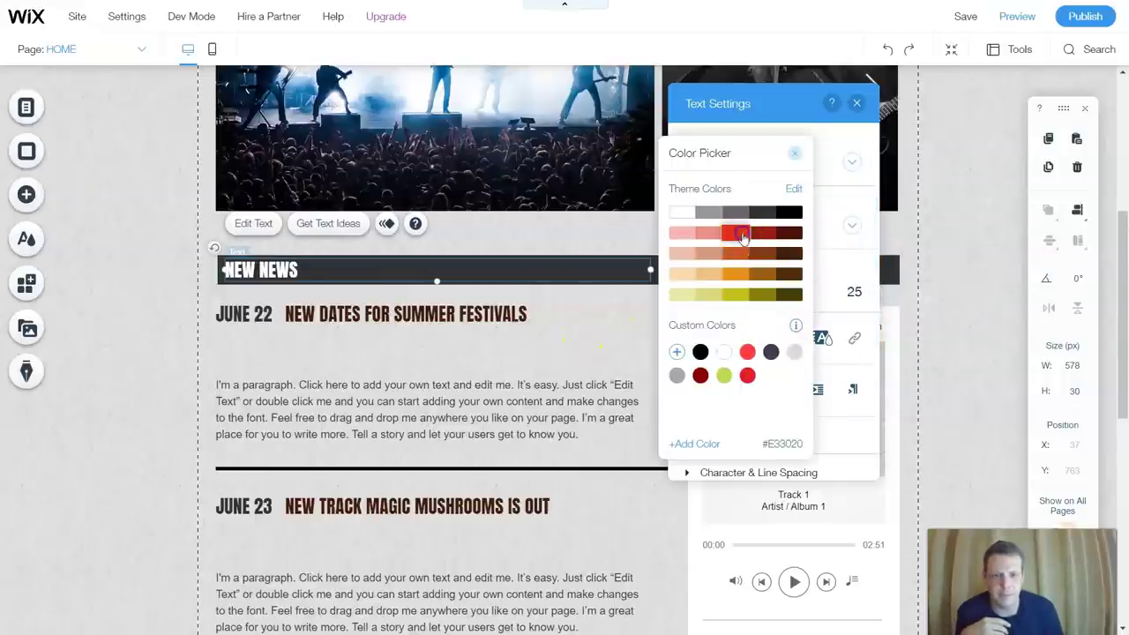
{"action": "left_click", "coordinate": [537, 352]}
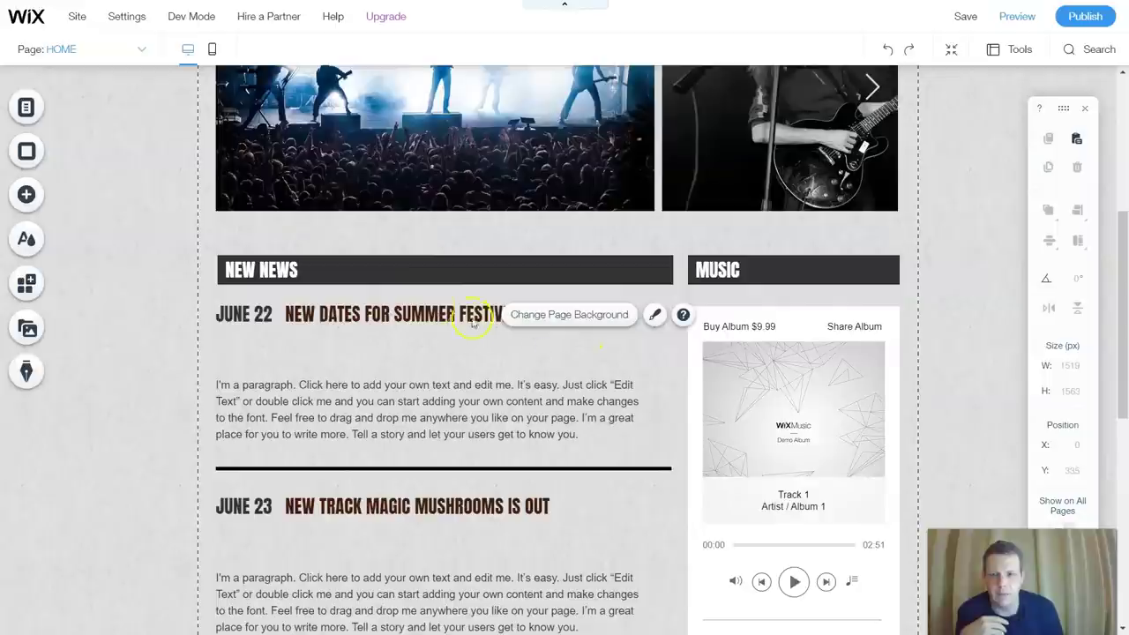
- Select the whole NEW NEWS heading text and change its font color to the bright theme red
{"action": "double_click", "coordinate": [355, 265]}
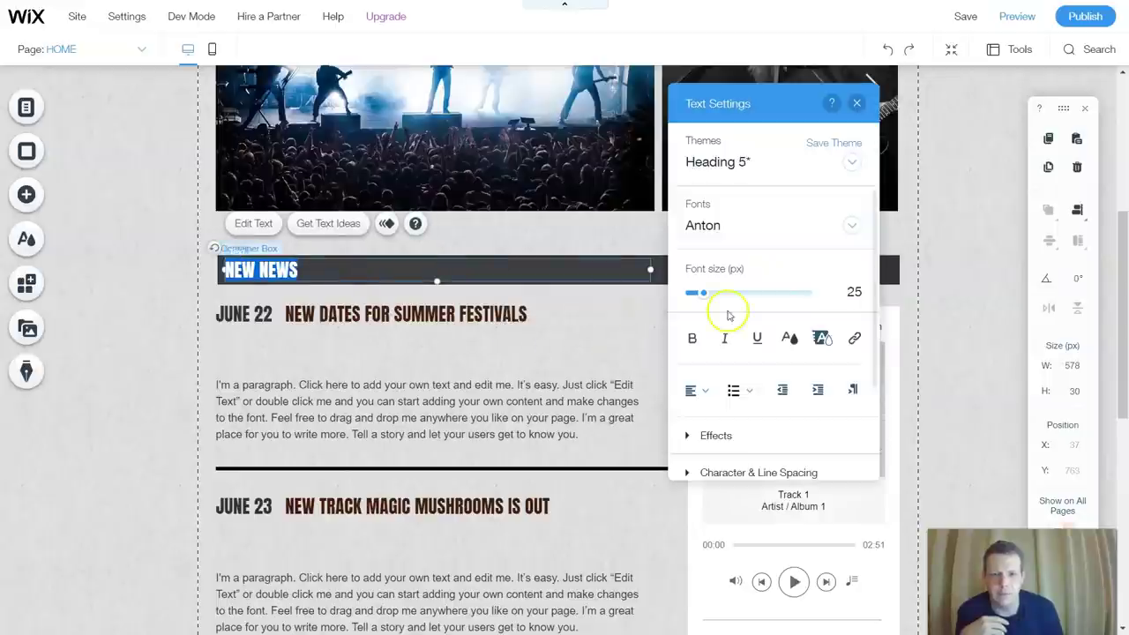
{"action": "left_click", "coordinate": [789, 338]}
{"action": "left_click", "coordinate": [735, 233]}
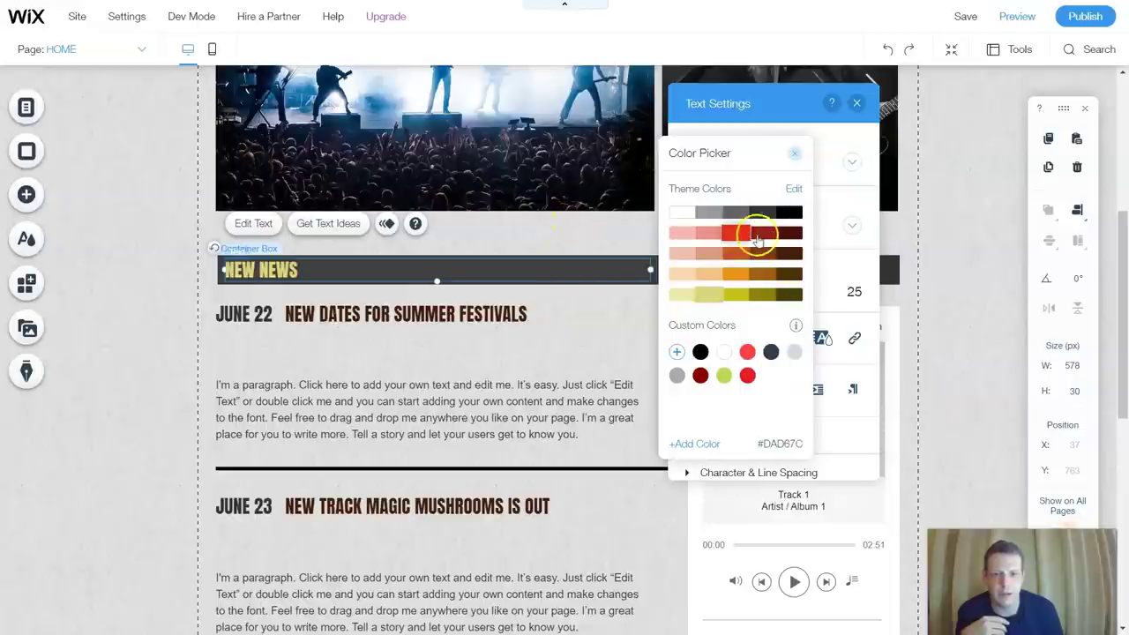
{"action": "left_click", "coordinate": [746, 232]}
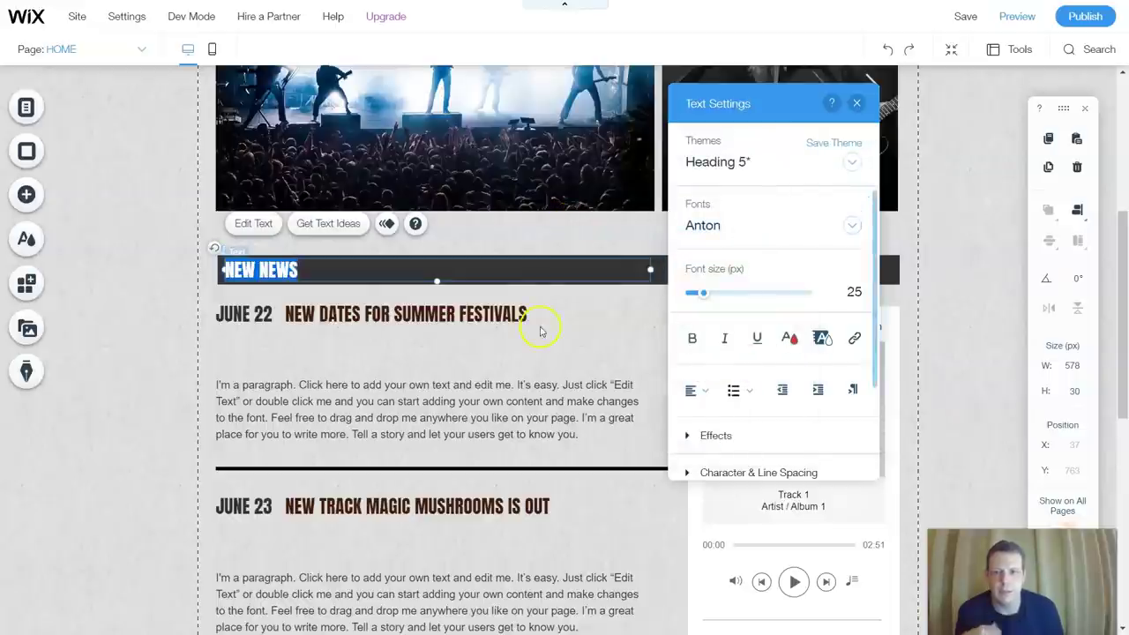
{"action": "left_click", "coordinate": [573, 242]}
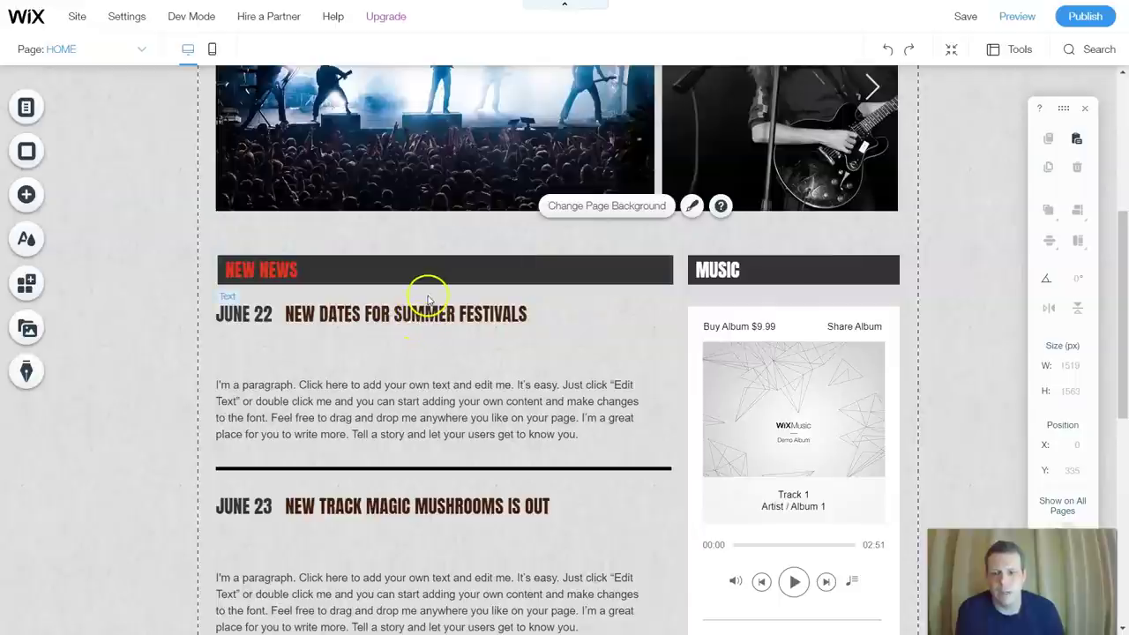
- Delete the existing Wix Music player beneath the MUSIC heading
{"action": "scroll", "coordinate": [596, 306], "scroll_direction": "down", "scroll_amount": 1}
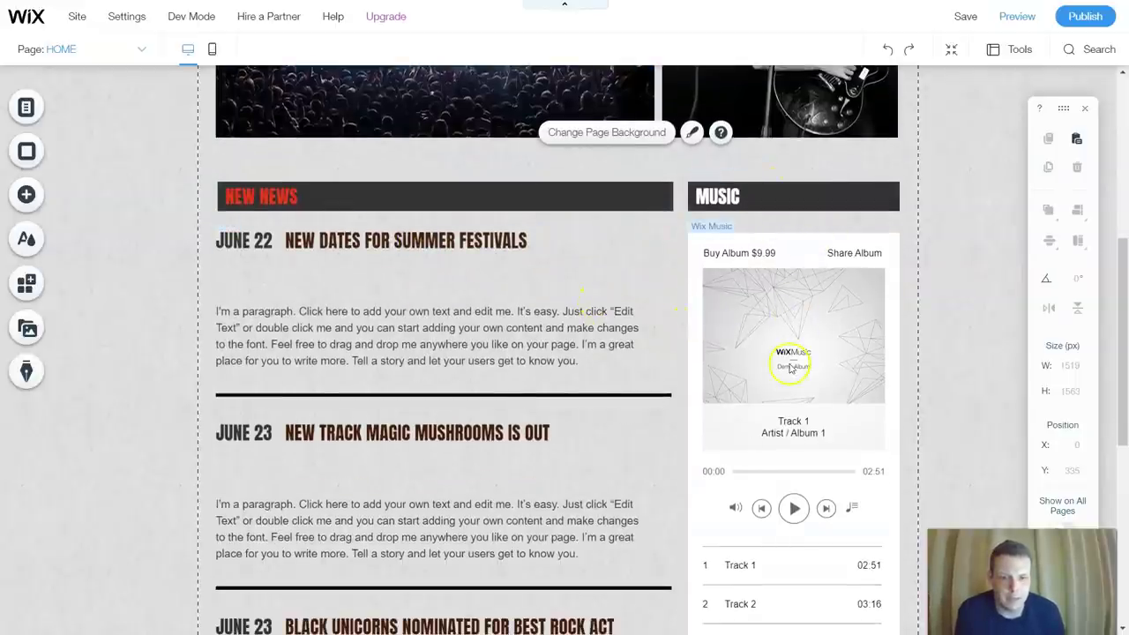
{"action": "scroll", "coordinate": [788, 361], "scroll_direction": "down", "scroll_amount": 3}
{"action": "left_click", "coordinate": [790, 344]}
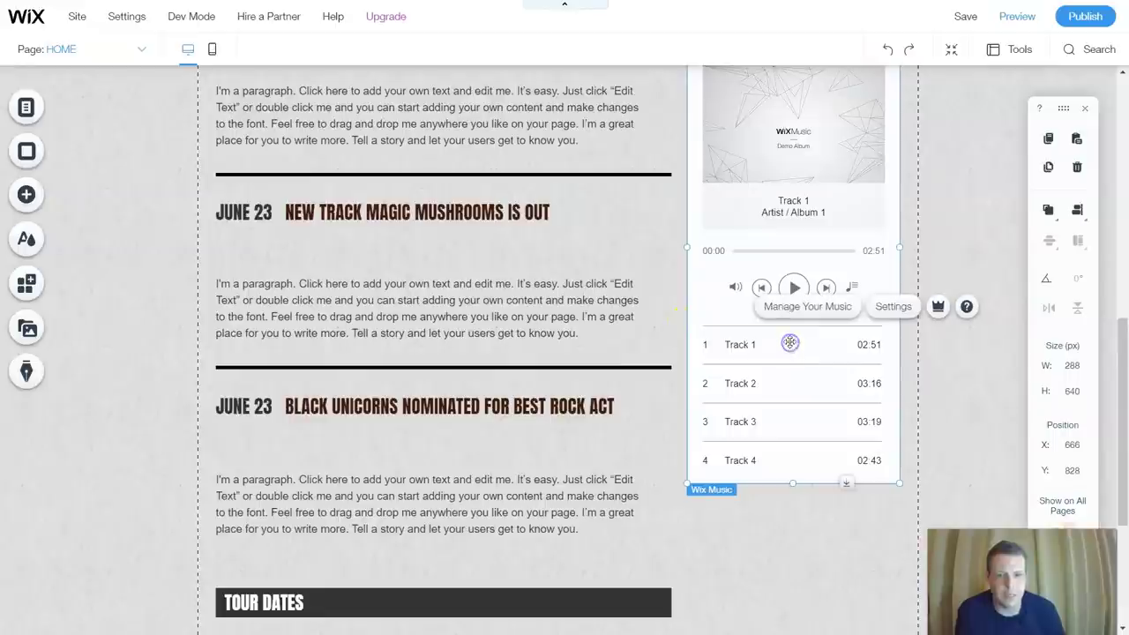
{"action": "scroll", "coordinate": [781, 230], "scroll_direction": "up", "scroll_amount": 2}
{"action": "right_click", "coordinate": [779, 281]}
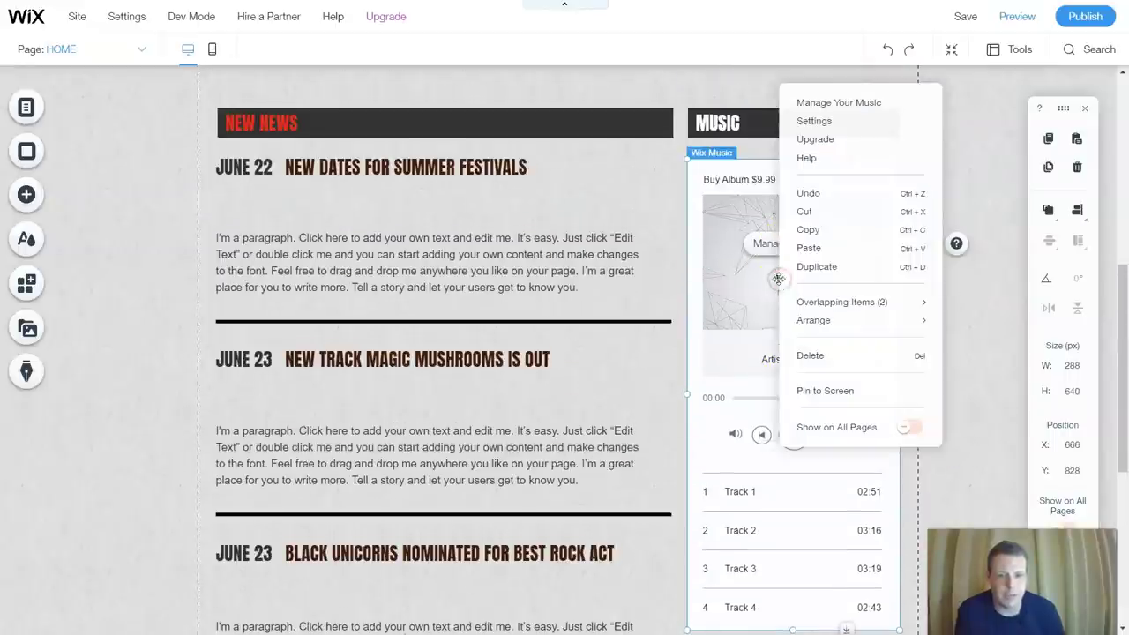
{"action": "left_click", "coordinate": [820, 364]}
{"action": "left_click", "coordinate": [823, 356]}
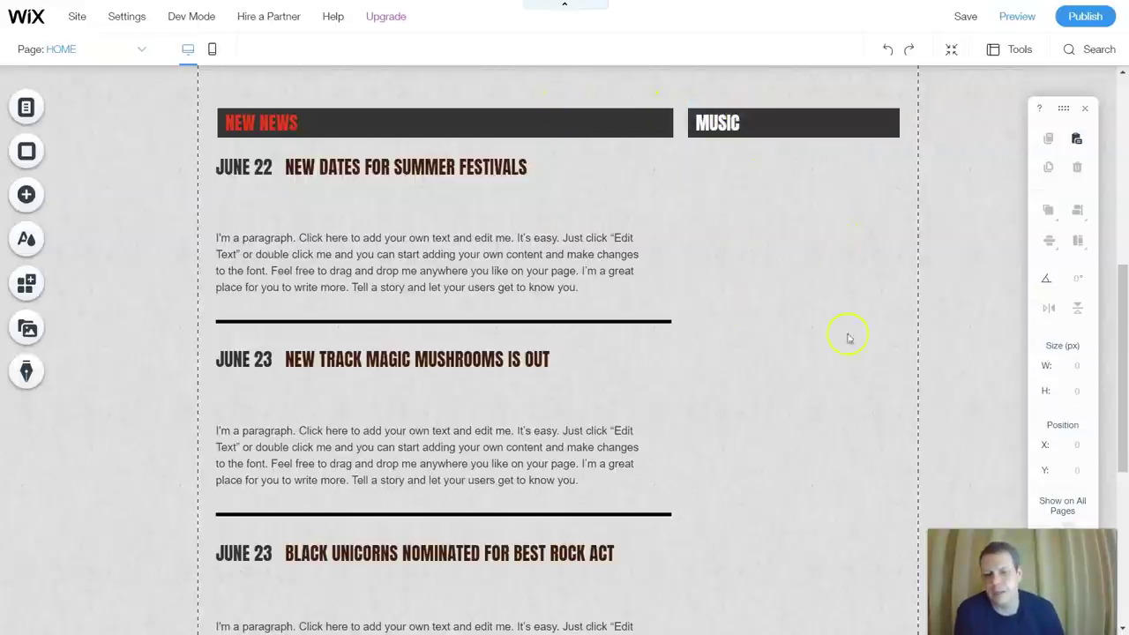
- Add a Wix Music album player with cover art and track list beneath the MUSIC heading, at about X 630, Y 796
{"action": "left_click", "coordinate": [32, 200]}
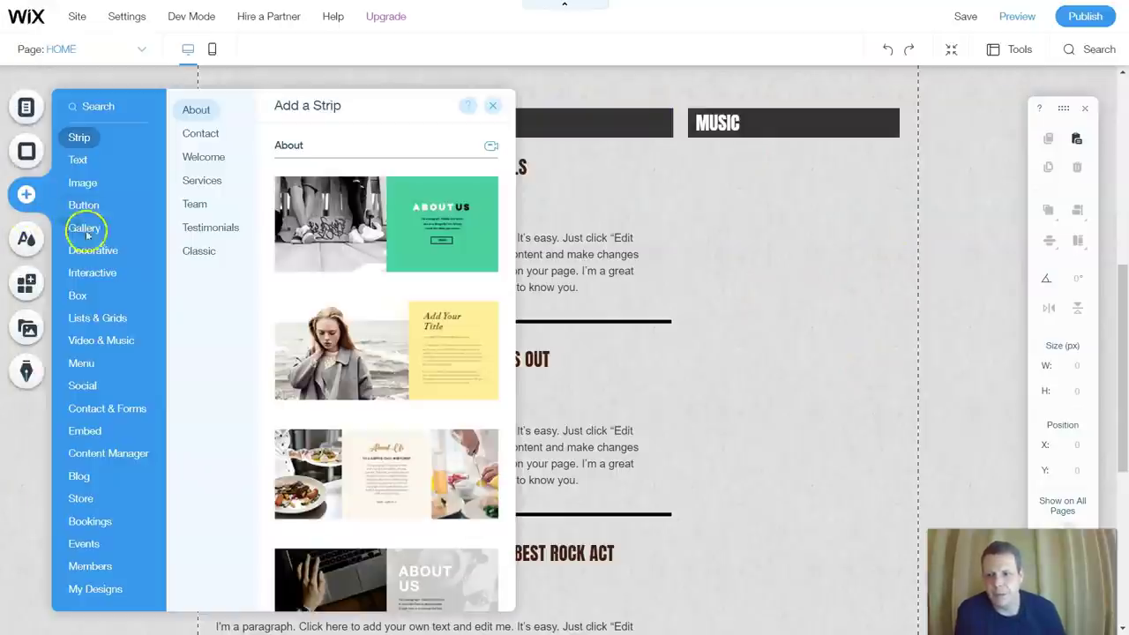
{"action": "mouse_move", "coordinate": [113, 337]}
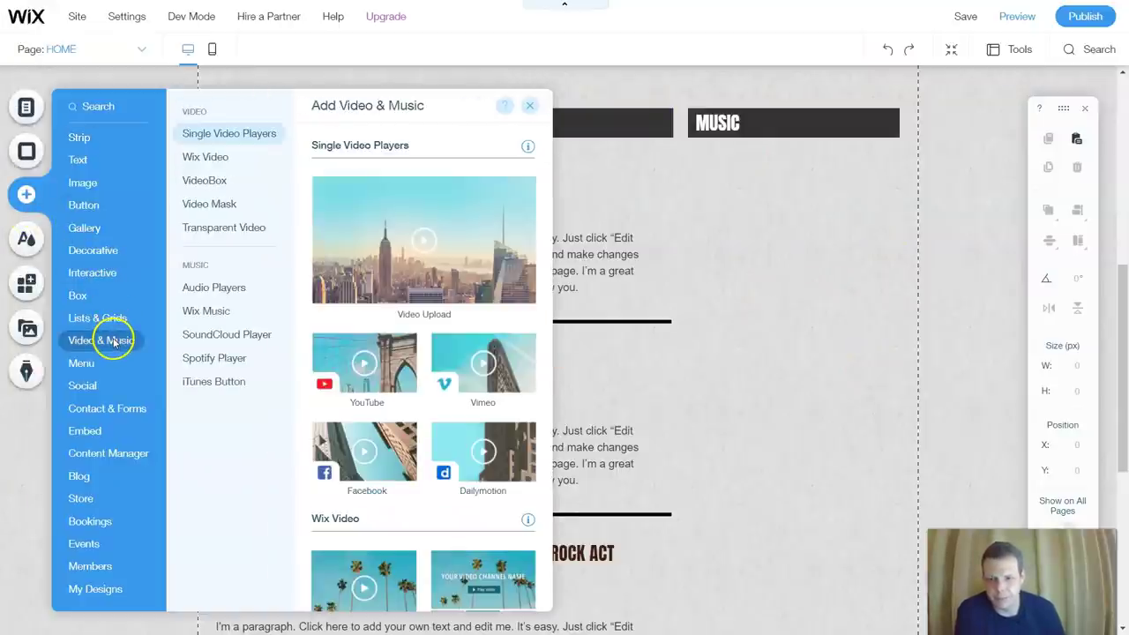
{"action": "left_click", "coordinate": [219, 184]}
{"action": "left_click", "coordinate": [216, 204]}
{"action": "left_click", "coordinate": [229, 284]}
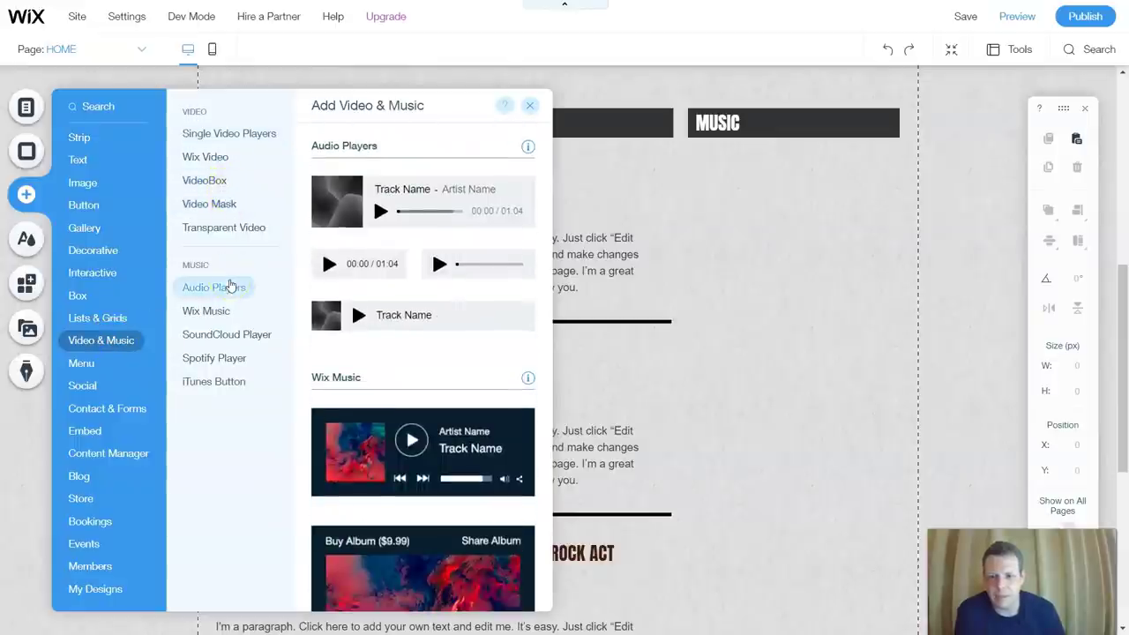
{"action": "scroll", "coordinate": [388, 361], "scroll_direction": "down", "scroll_amount": 3}
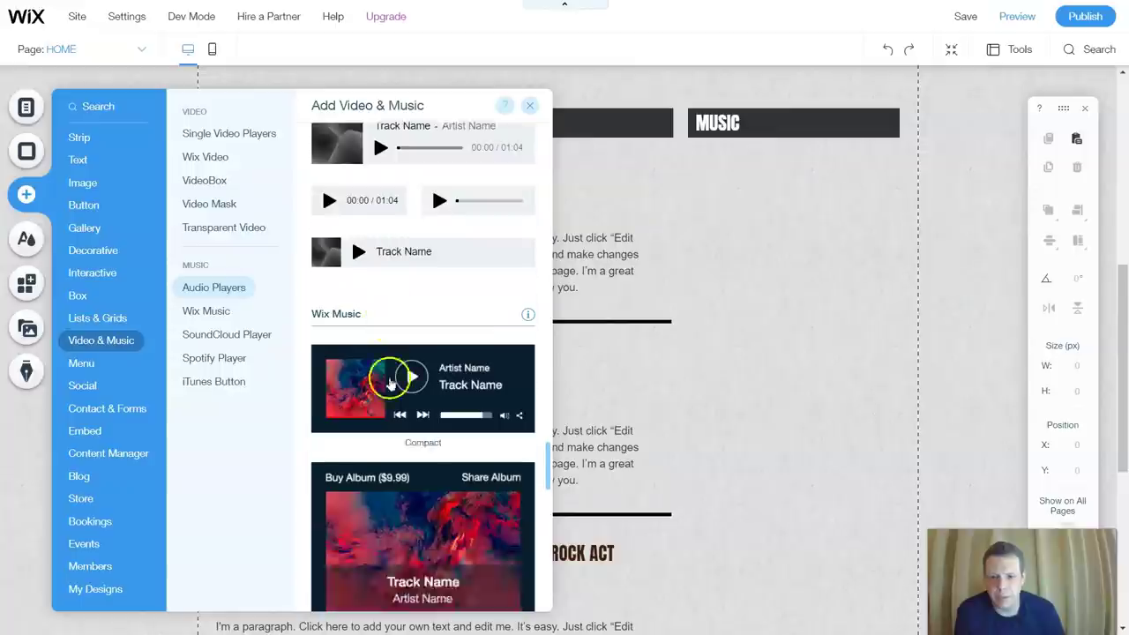
{"action": "left_click_drag", "start_coordinate": [421, 344], "coordinate": [786, 315]}
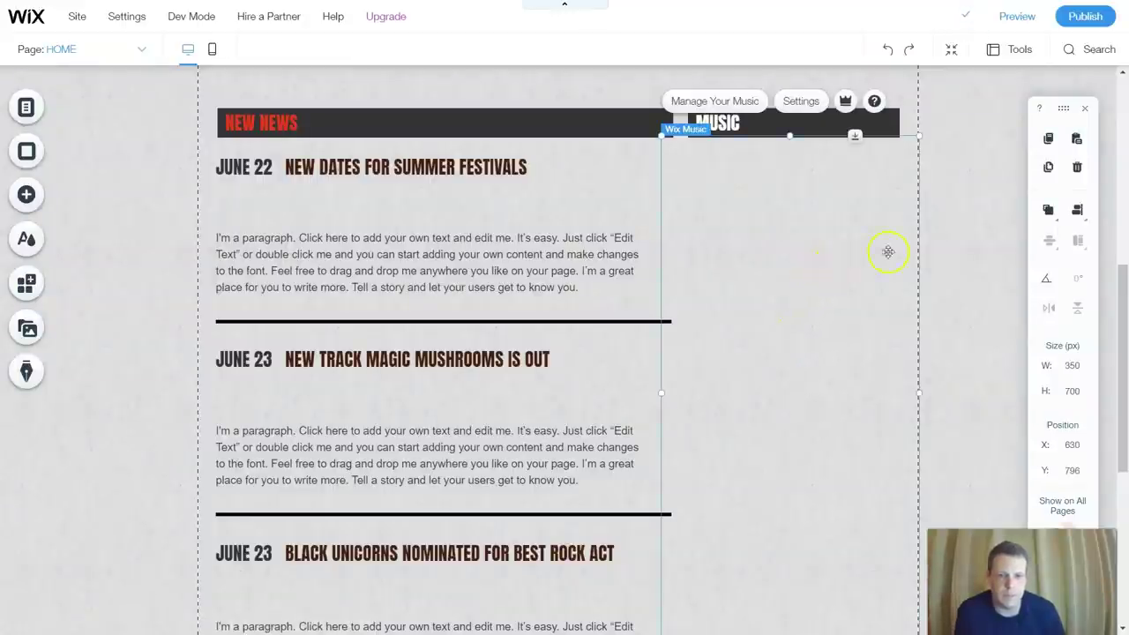
- Open the new player's music library and start creating a new playlist
{"action": "scroll", "coordinate": [969, 239], "scroll_direction": "down", "scroll_amount": 3}
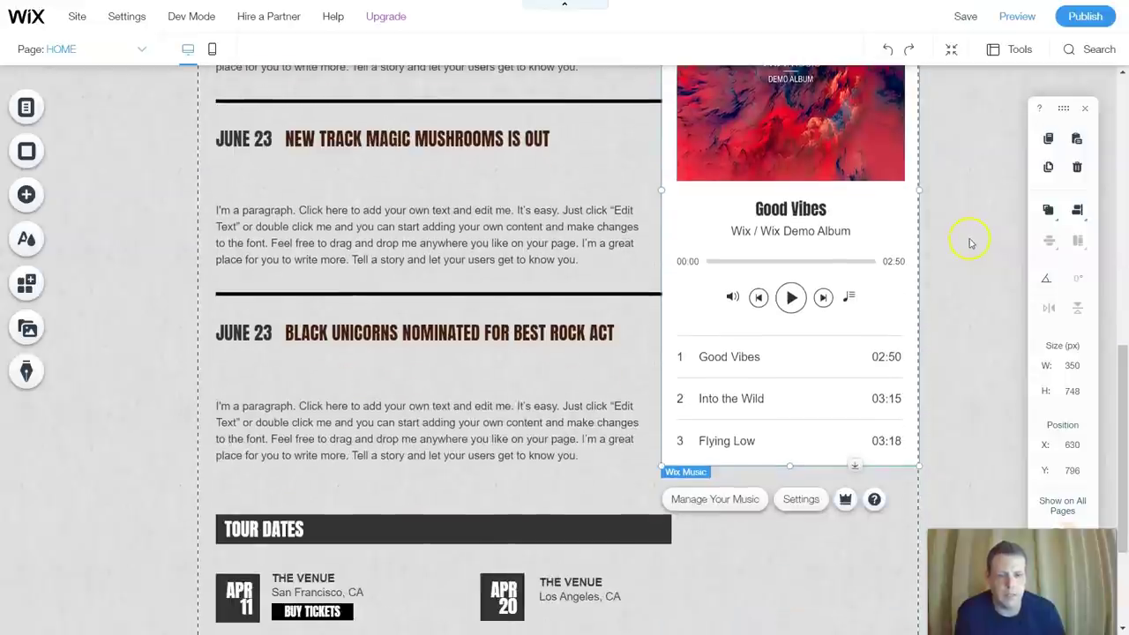
{"action": "scroll", "coordinate": [881, 276], "scroll_direction": "up", "scroll_amount": 2}
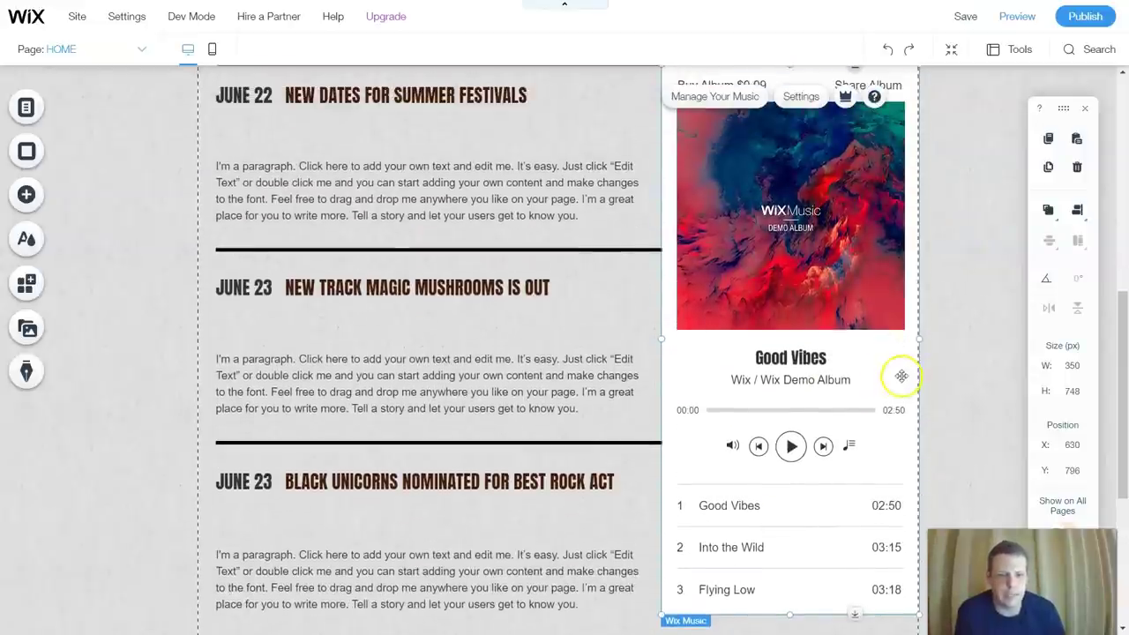
{"action": "scroll", "coordinate": [894, 368], "scroll_direction": "up", "scroll_amount": 3}
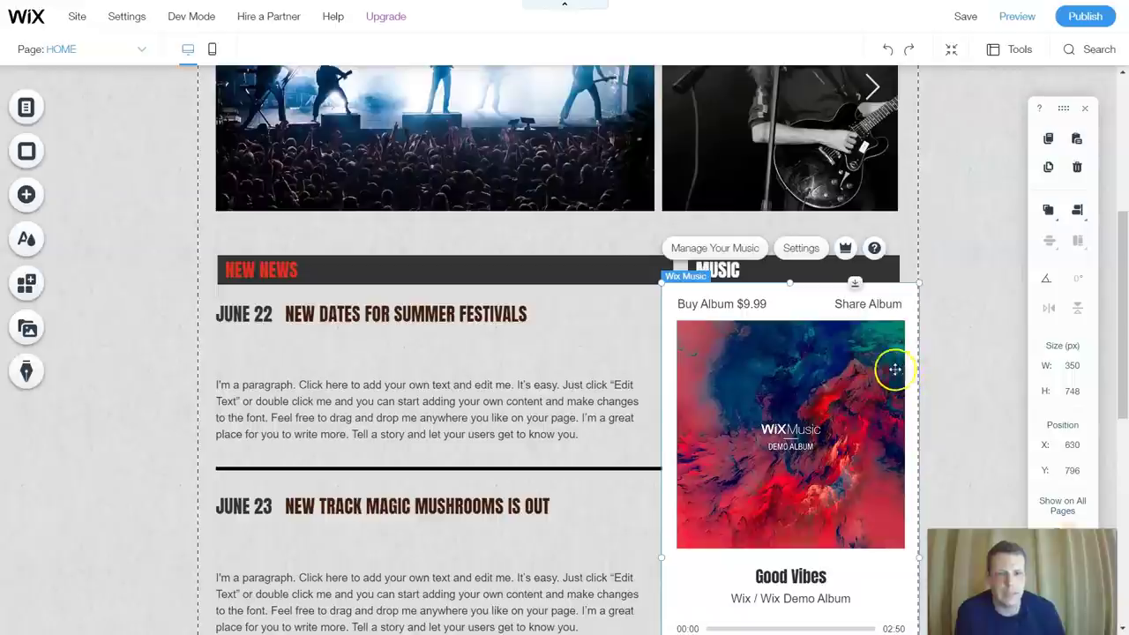
{"action": "left_click", "coordinate": [730, 251]}
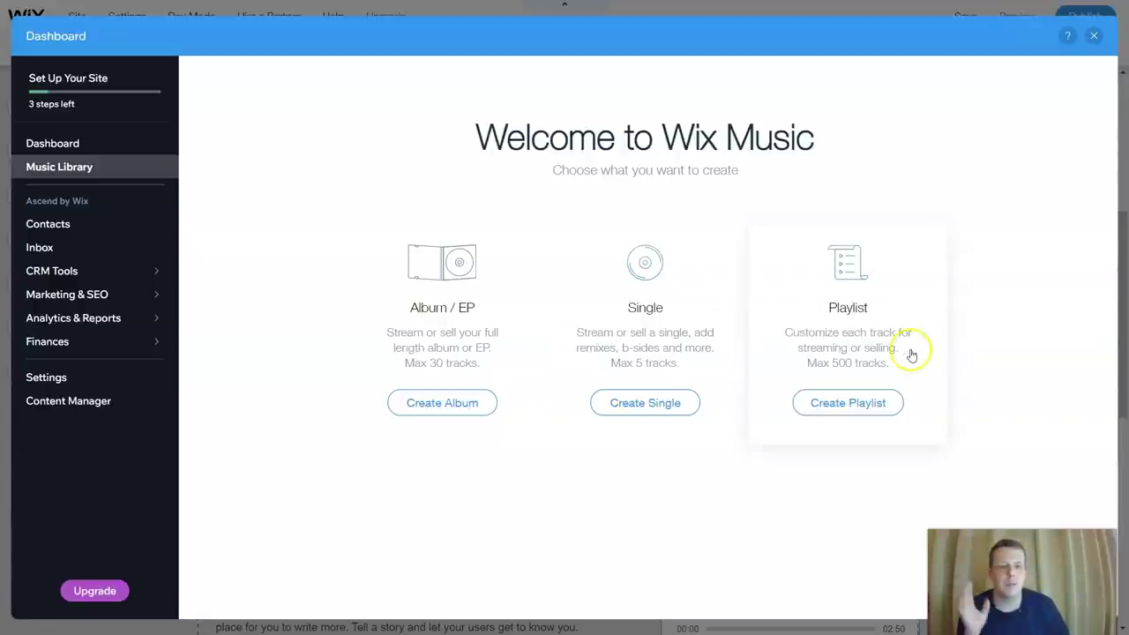
{"action": "left_click", "coordinate": [839, 403]}
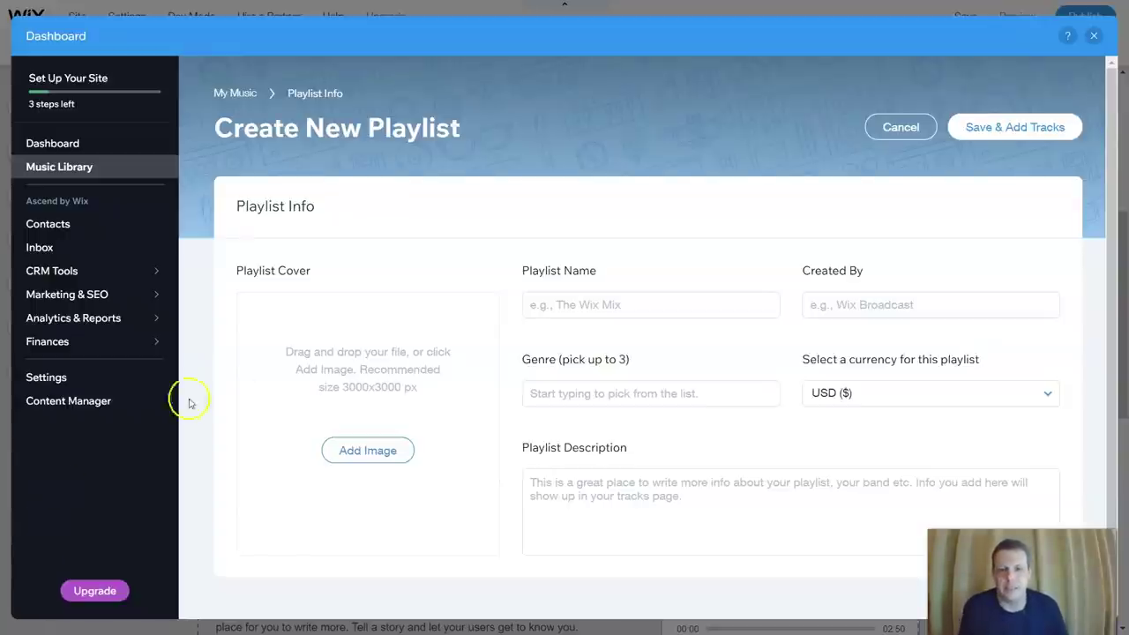
- Use images.png from the site files as the playlist cover and name the playlist "Black sheep"
{"action": "left_click", "coordinate": [372, 452]}
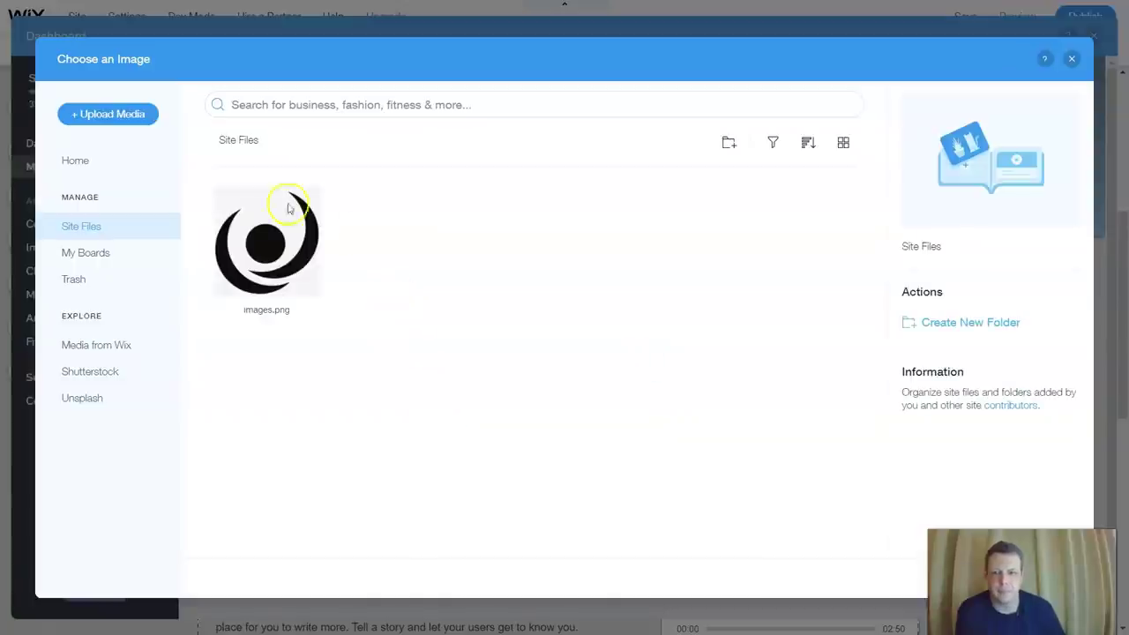
{"action": "mouse_move", "coordinate": [269, 236]}
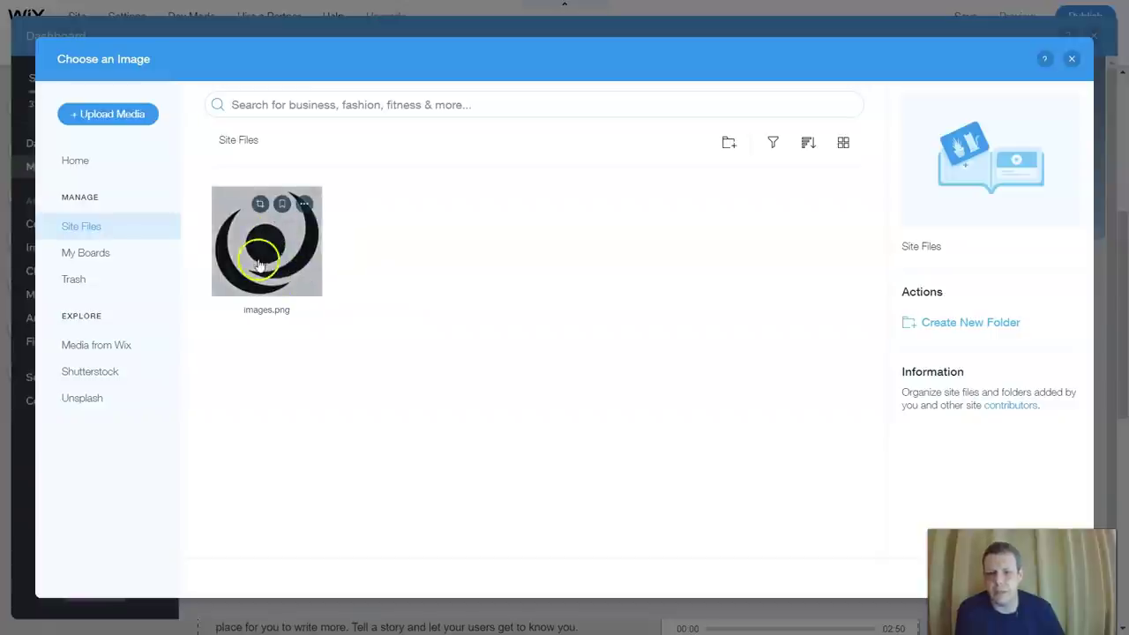
{"action": "left_click", "coordinate": [275, 255]}
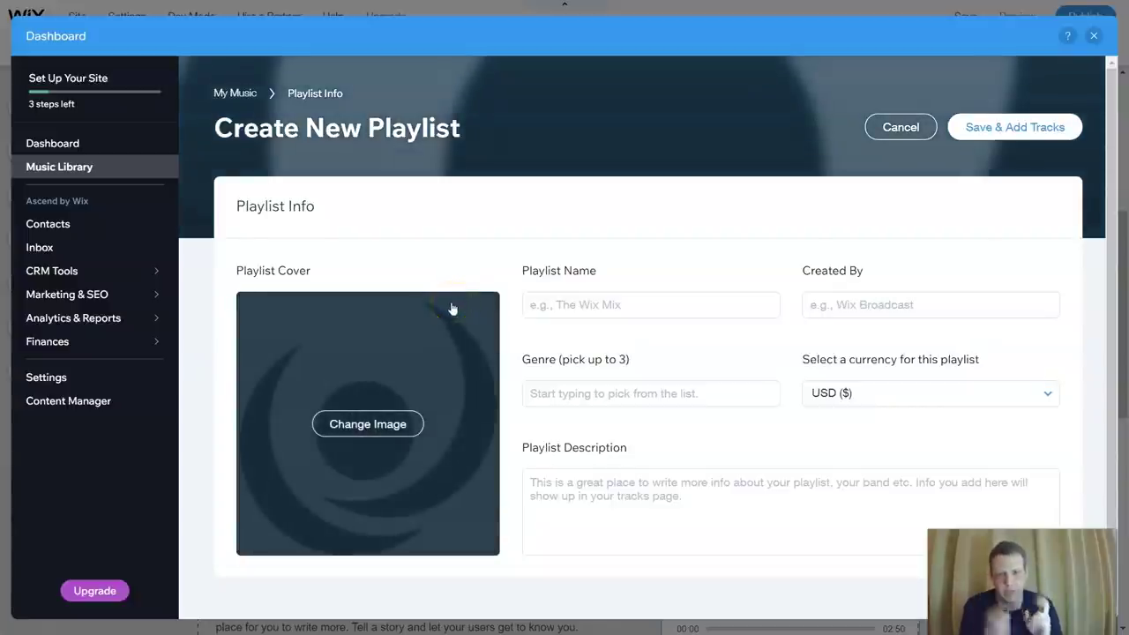
{"action": "left_click", "coordinate": [583, 304]}
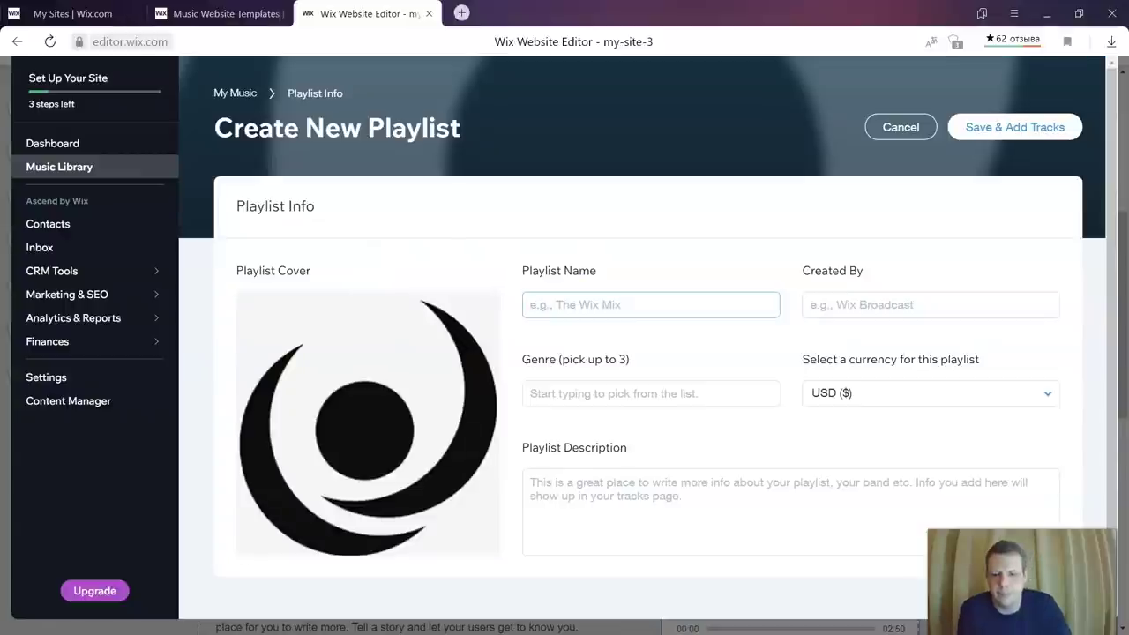
{"action": "type", "text": "Black sheep"}
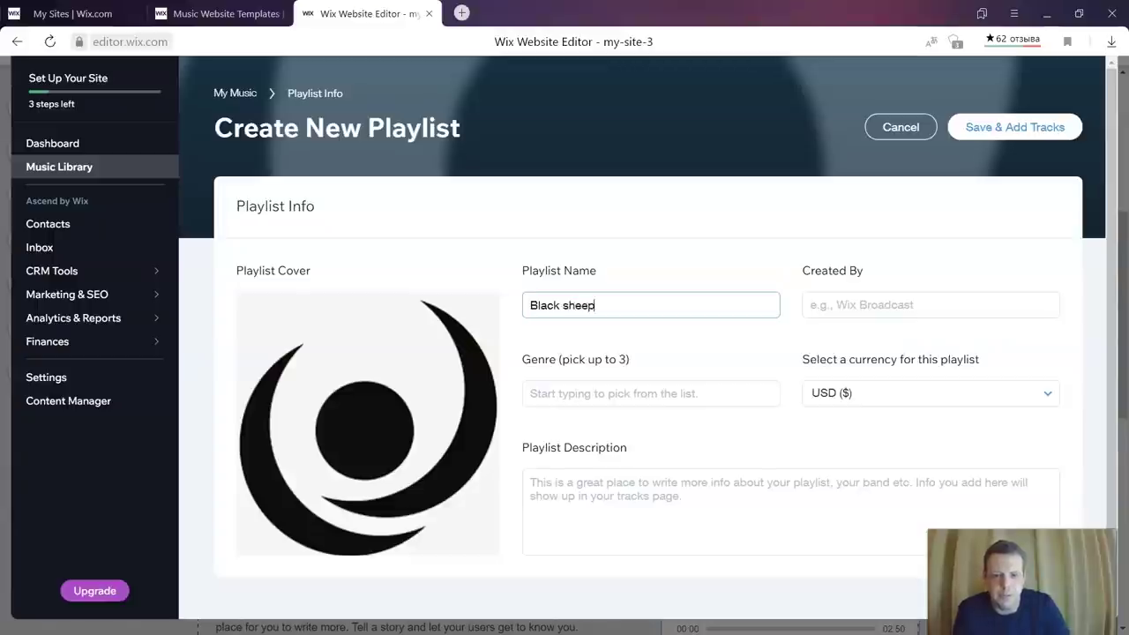
- Set the playlist's genre to Death Metal/Black Metal and its description to "The best of headbangers"
{"action": "left_click", "coordinate": [582, 393]}
{"action": "type", "text": "Metal"}
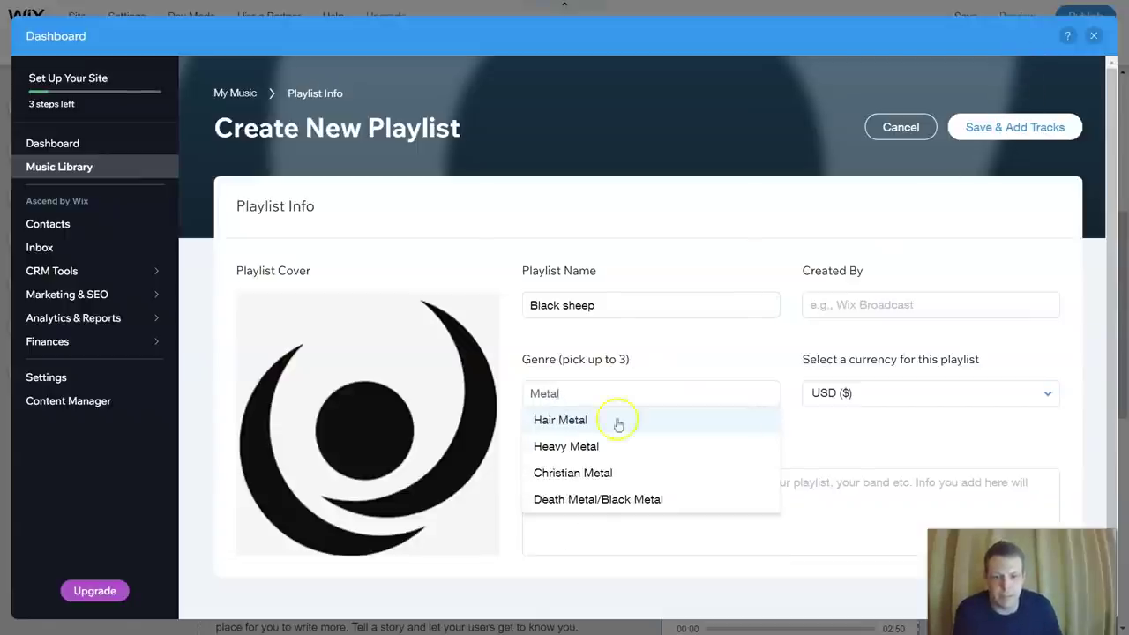
{"action": "left_click", "coordinate": [574, 499]}
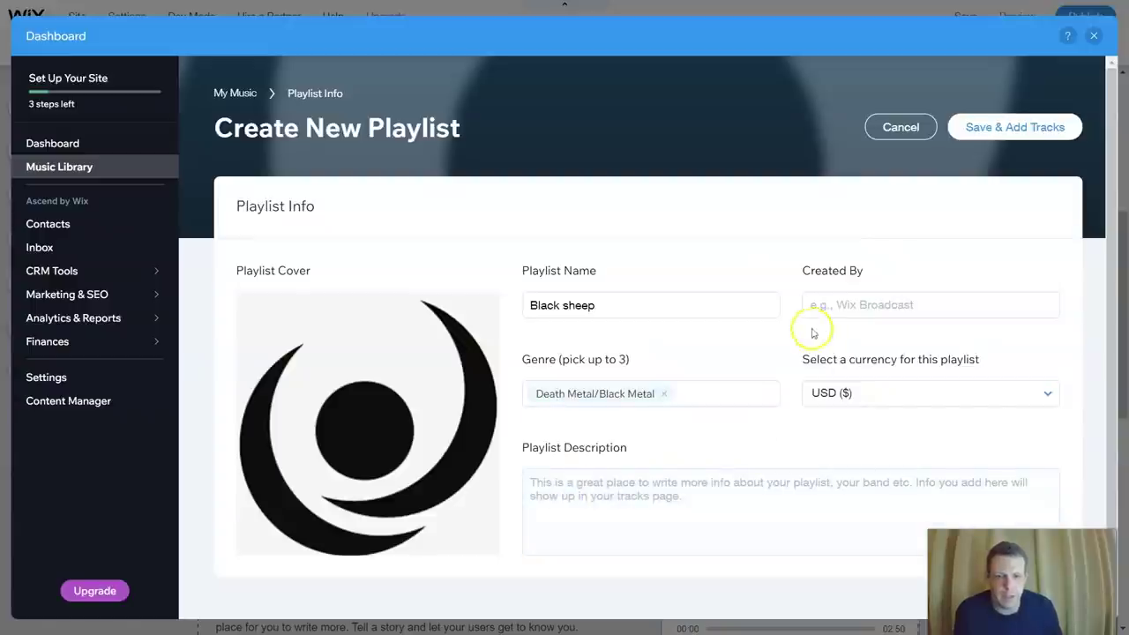
{"action": "left_click", "coordinate": [645, 463]}
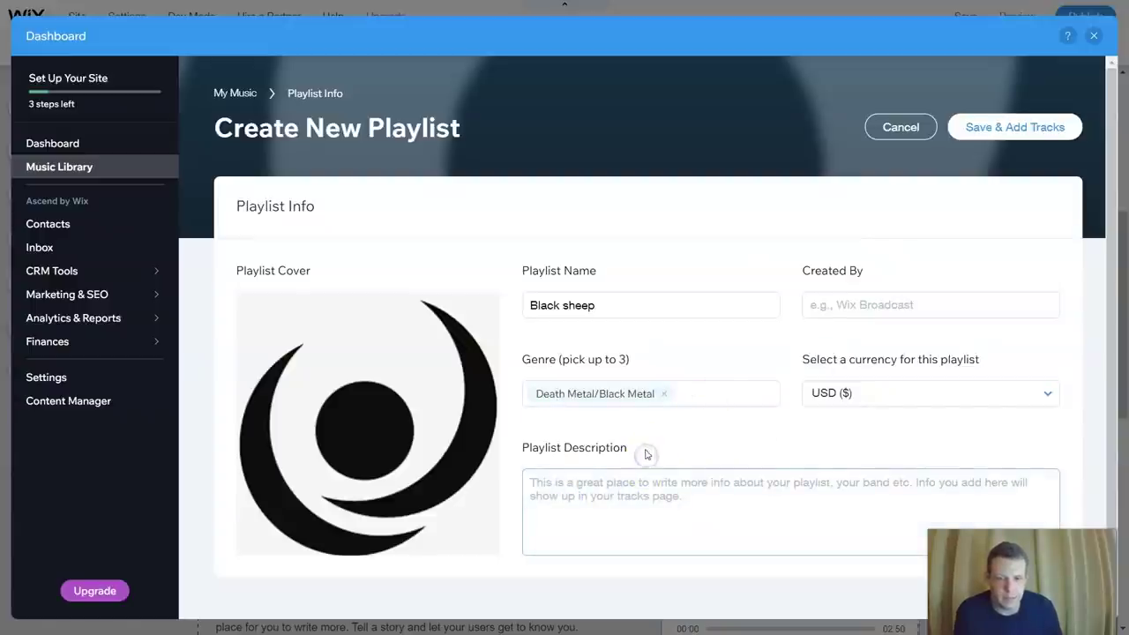
{"action": "type", "text": "xThe"}
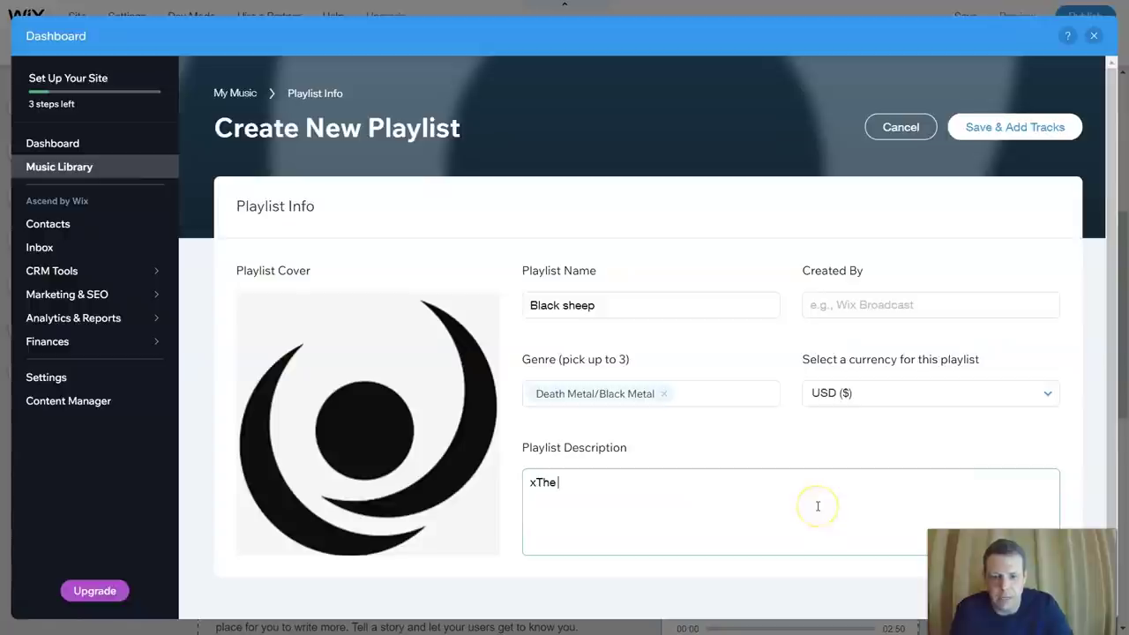
{"action": "key", "text": "BackSpace"}
{"action": "key", "text": "BackSpace"}
{"action": "type", "text": "T"}
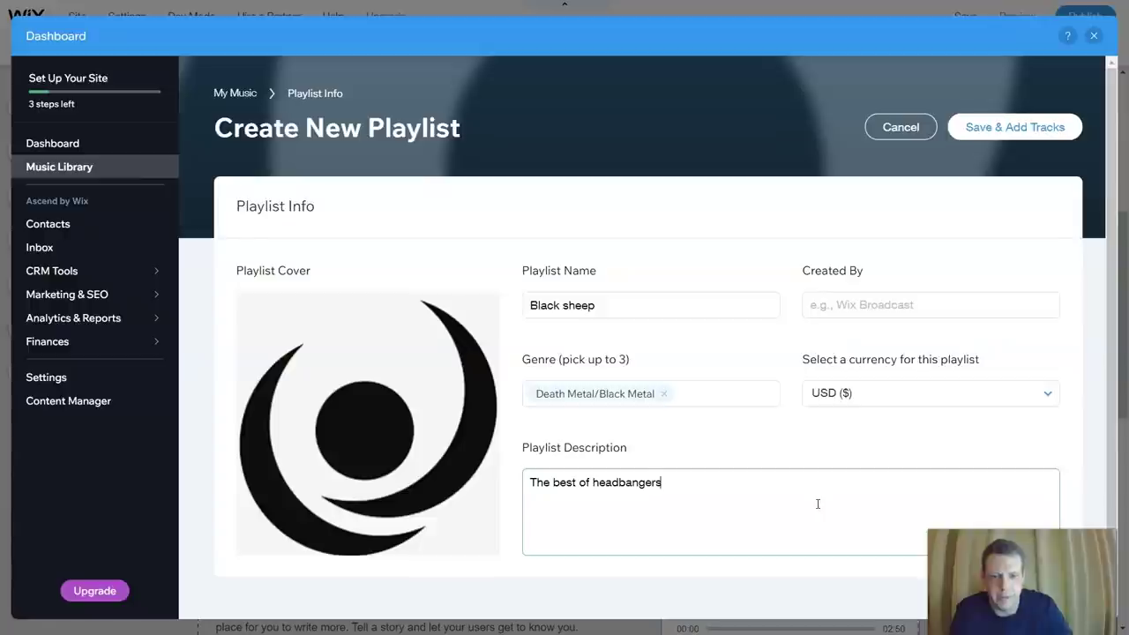
- Enter the creator's full name for the playlist and save it to continue to its track list
{"action": "left_click", "coordinate": [904, 314]}
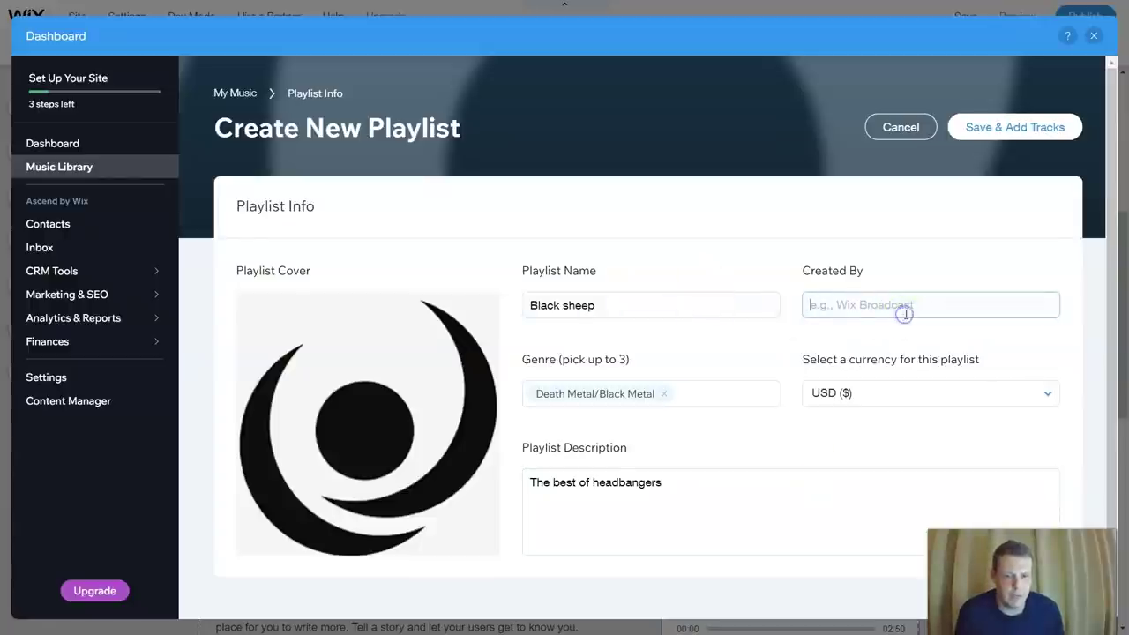
{"action": "type", "text": "Jon D"}
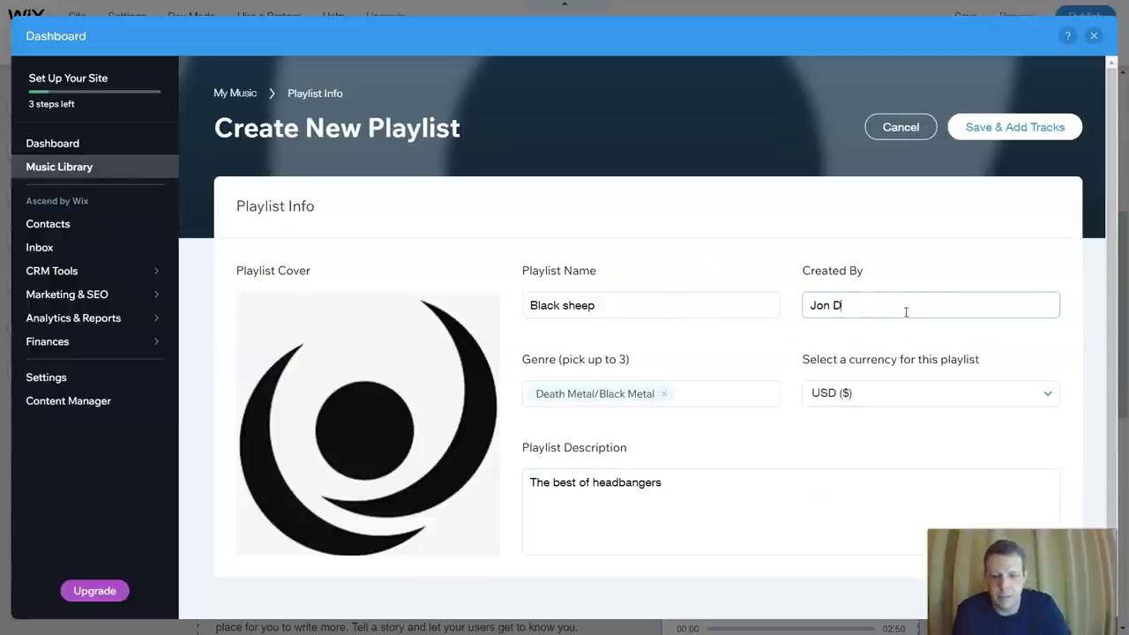
{"action": "key", "text": "BackSpace"}
{"action": "key", "text": "BackSpace"}
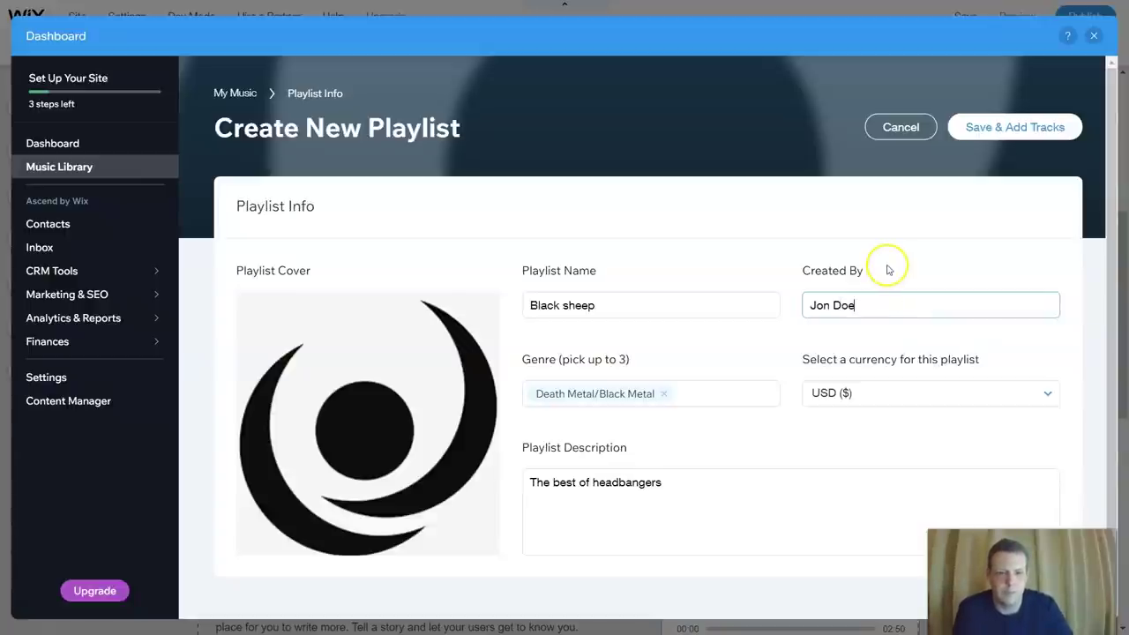
{"action": "scroll", "coordinate": [788, 325], "scroll_direction": "down", "scroll_amount": 1}
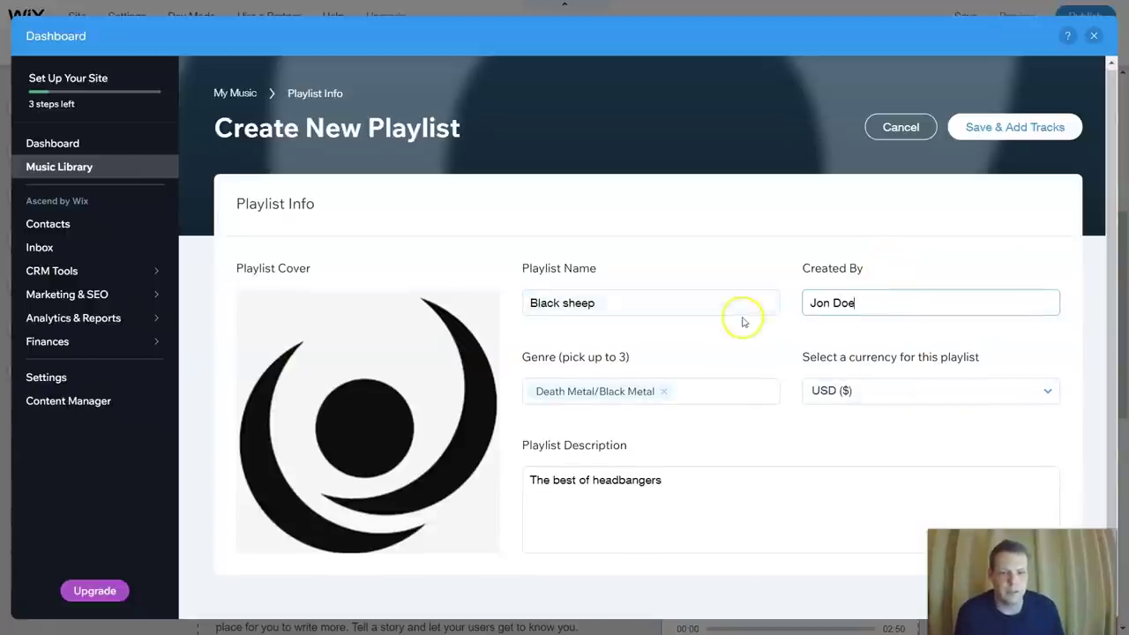
{"action": "left_click", "coordinate": [989, 134]}
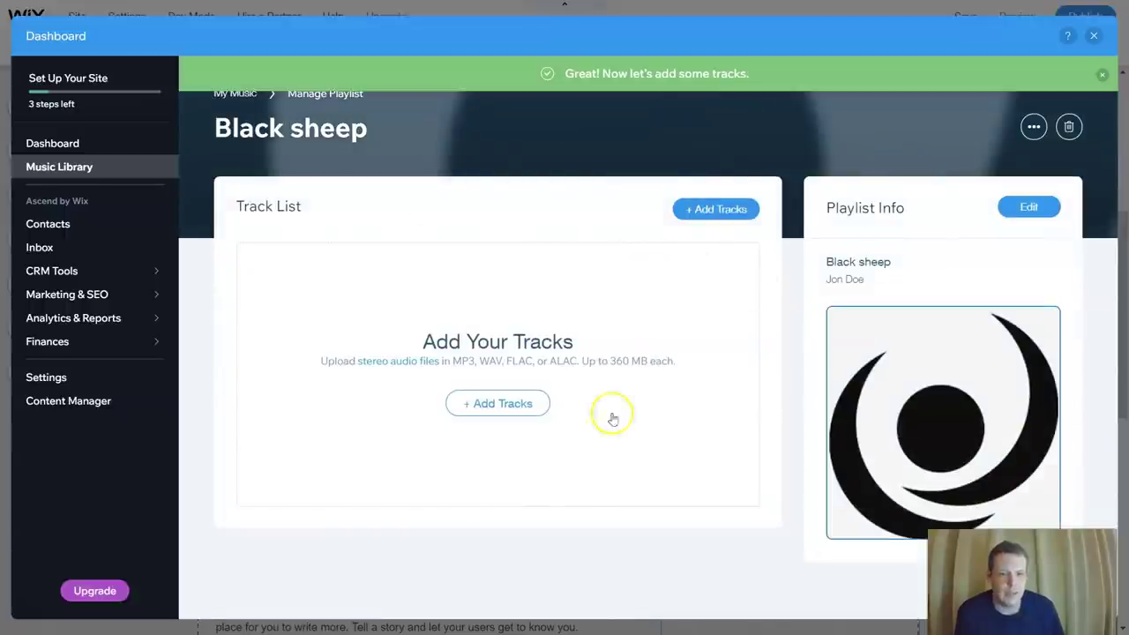
{"action": "left_click", "coordinate": [536, 402]}
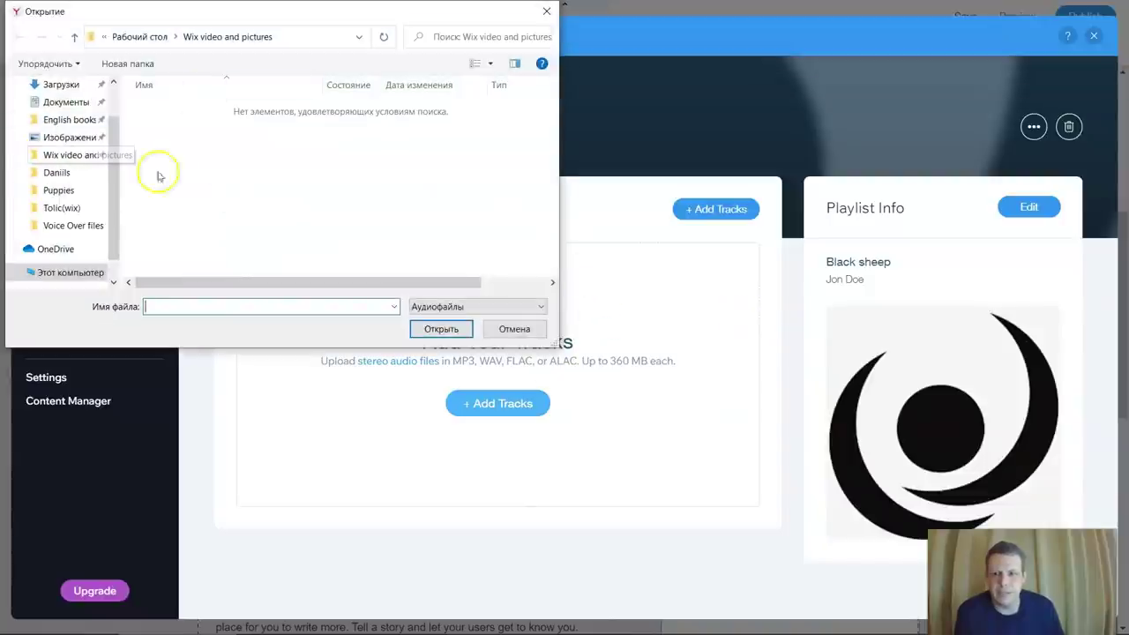
{"action": "left_click", "coordinate": [545, 11]}
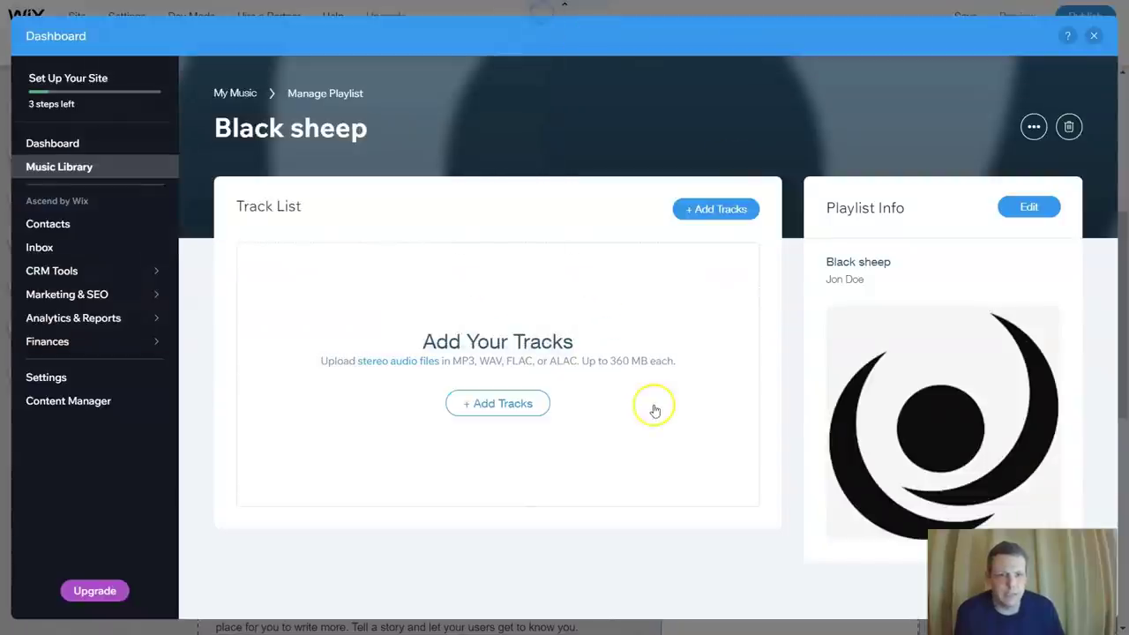
{"action": "left_click", "coordinate": [1033, 126]}
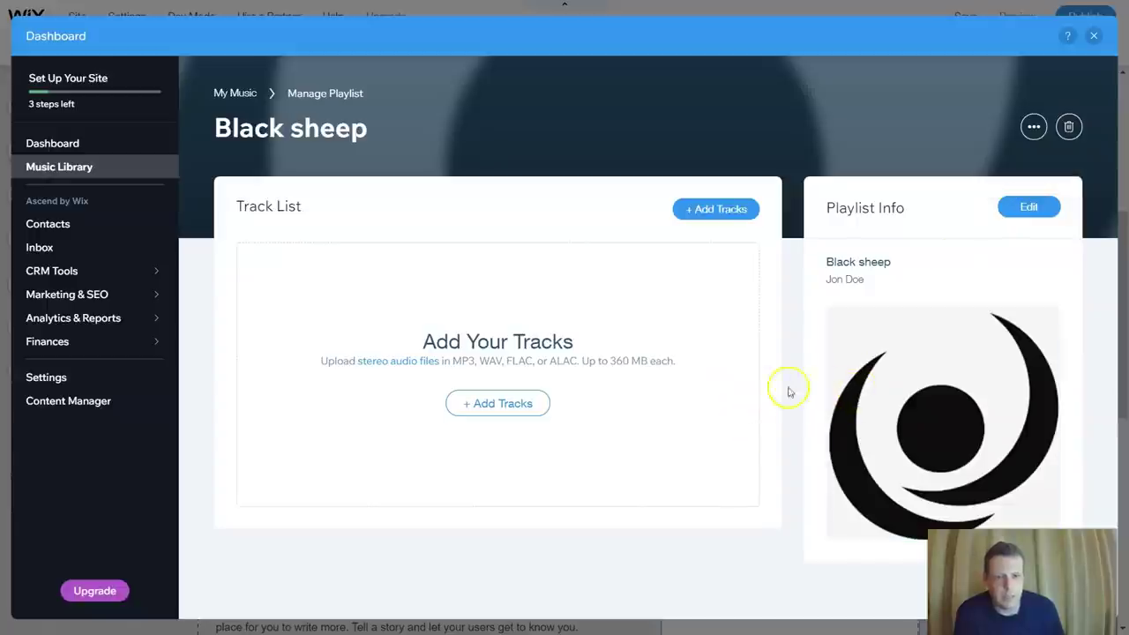
- Close the music library and move the Wix Music player to about X 666, Y 805, aligned with the MUSIC heading's edge
{"action": "left_click", "coordinate": [1093, 37]}
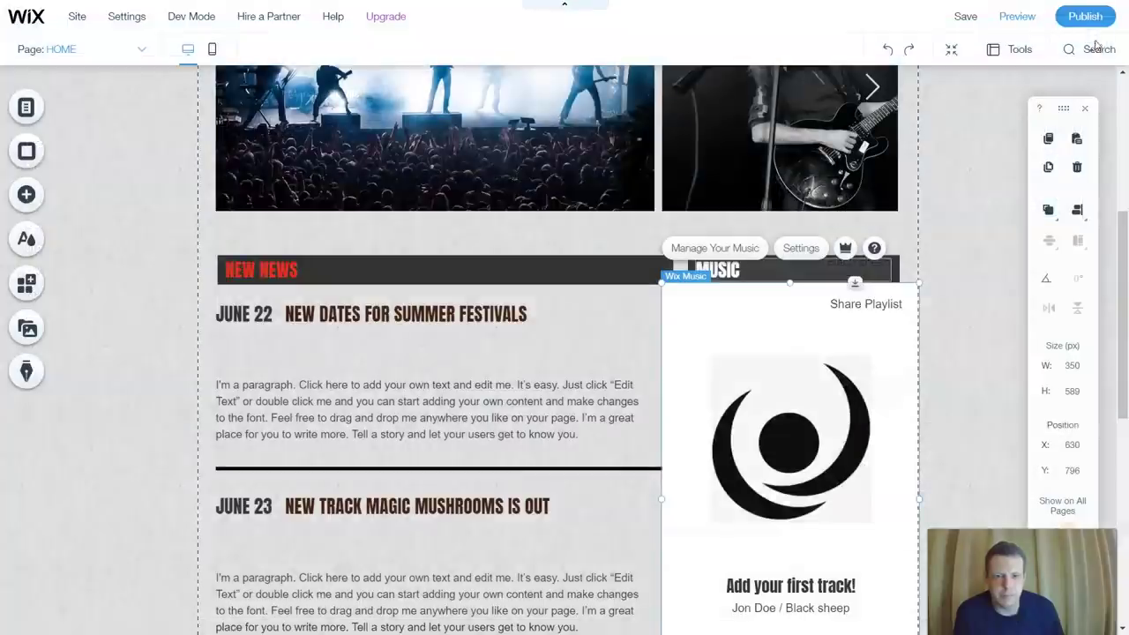
{"action": "scroll", "coordinate": [996, 289], "scroll_direction": "down", "scroll_amount": 2}
{"action": "scroll", "coordinate": [997, 287], "scroll_direction": "down", "scroll_amount": 1}
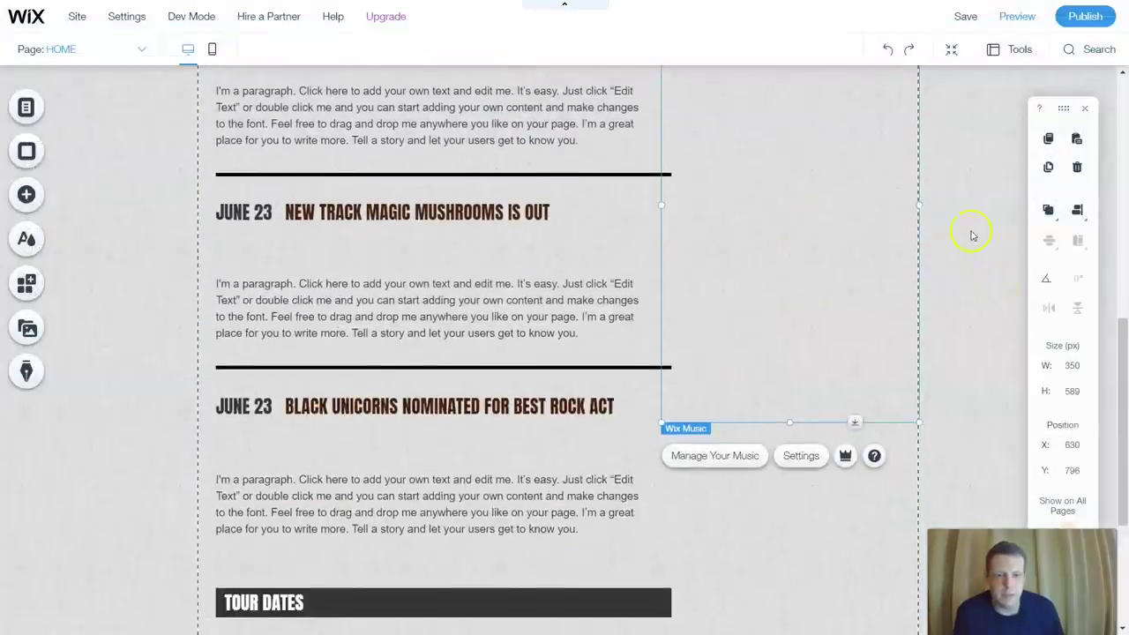
{"action": "scroll", "coordinate": [970, 236], "scroll_direction": "up", "scroll_amount": 1}
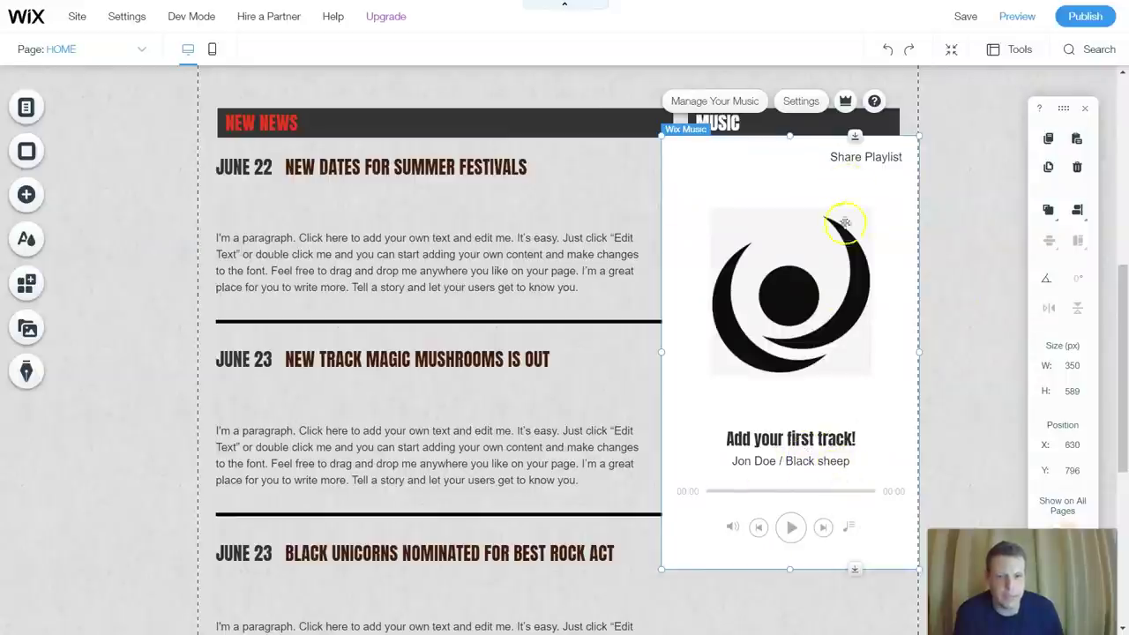
{"action": "scroll", "coordinate": [977, 358], "scroll_direction": "down", "scroll_amount": 1}
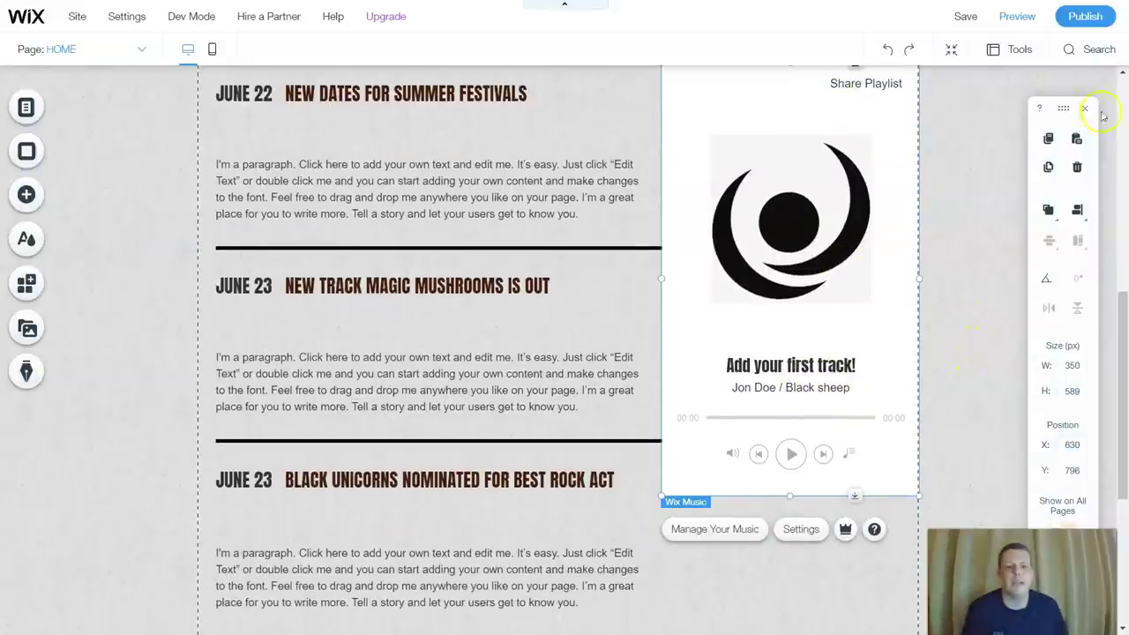
{"action": "left_click", "coordinate": [995, 242]}
{"action": "scroll", "coordinate": [1058, 132], "scroll_direction": "up", "scroll_amount": 1}
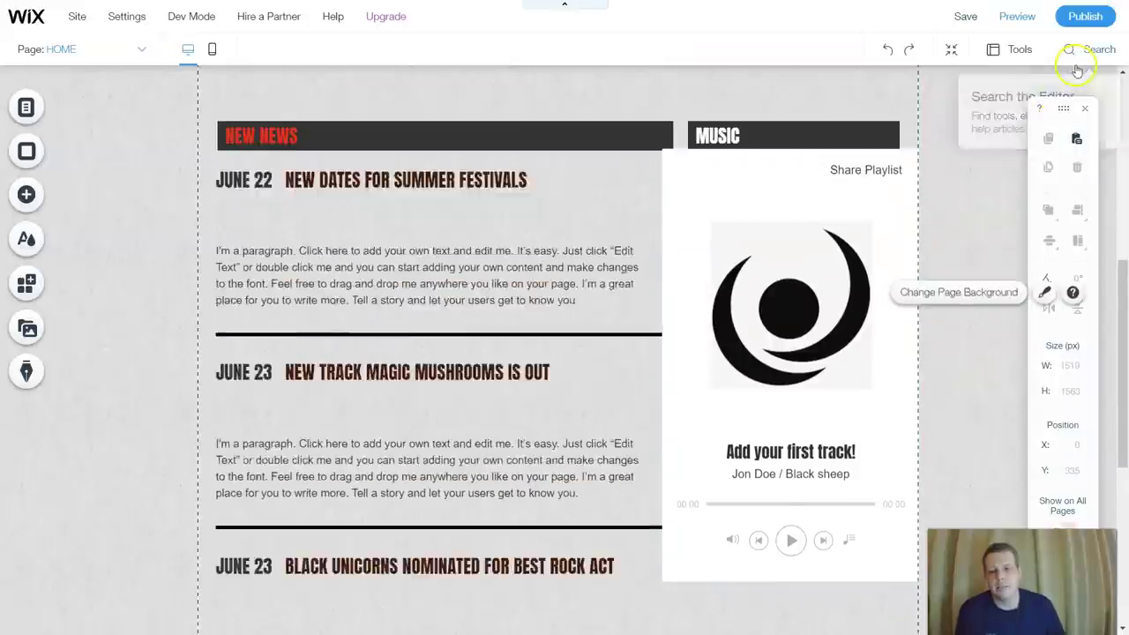
{"action": "left_click", "coordinate": [716, 275]}
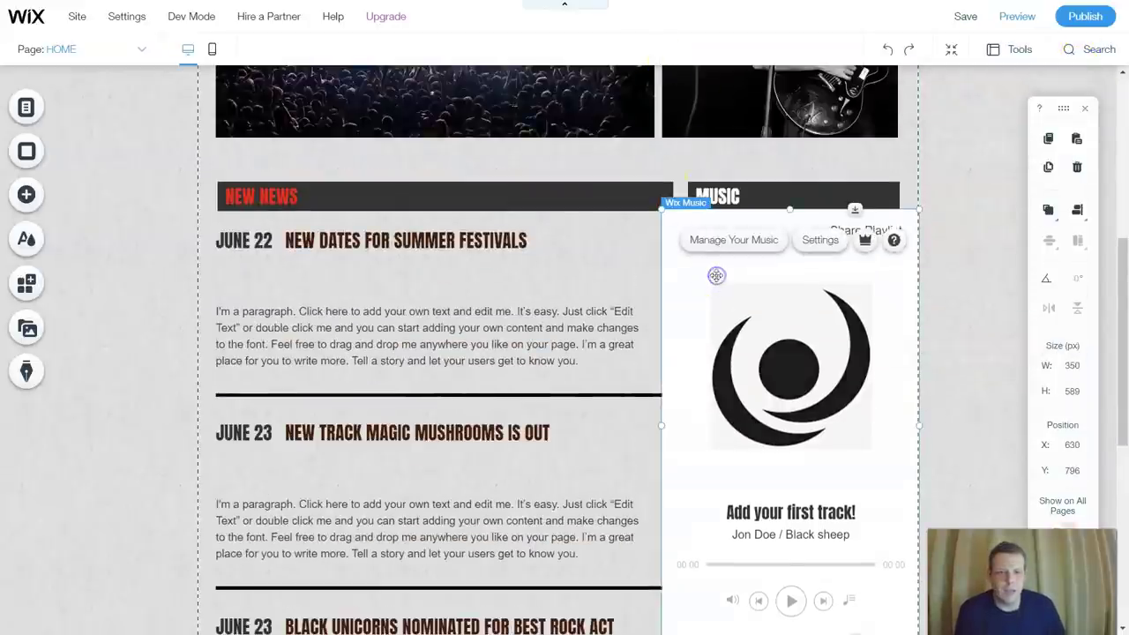
{"action": "left_click_drag", "start_coordinate": [716, 275], "coordinate": [751, 280]}
{"action": "left_click", "coordinate": [957, 161]}
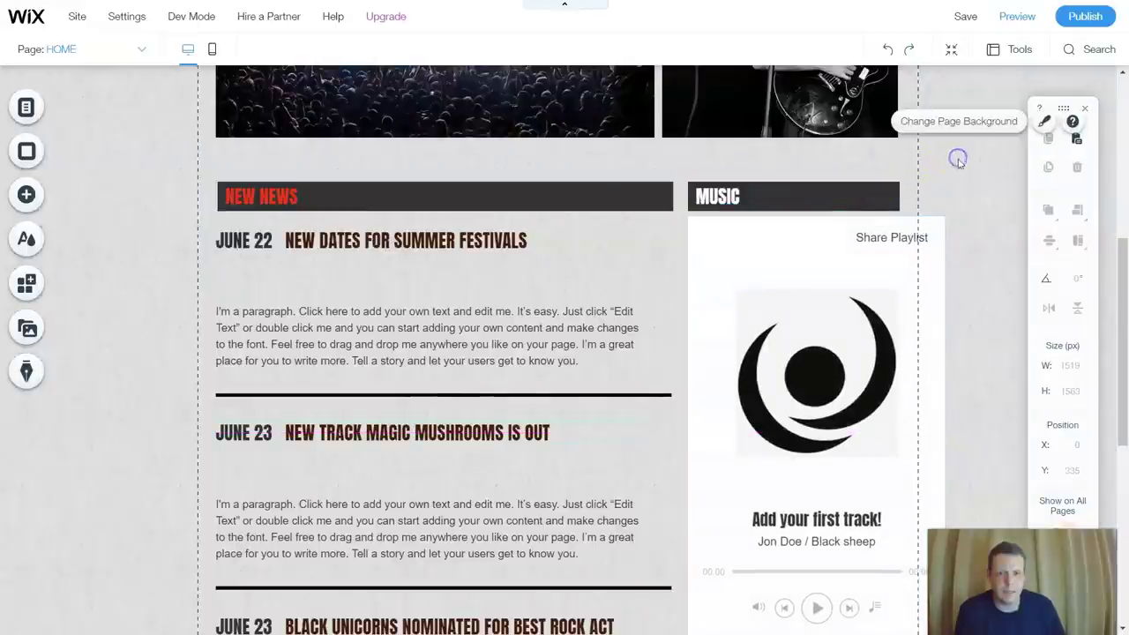
- Resize the Wix Music player to about 288 by 524 px to match the MUSIC heading's width
{"action": "left_click", "coordinate": [829, 270]}
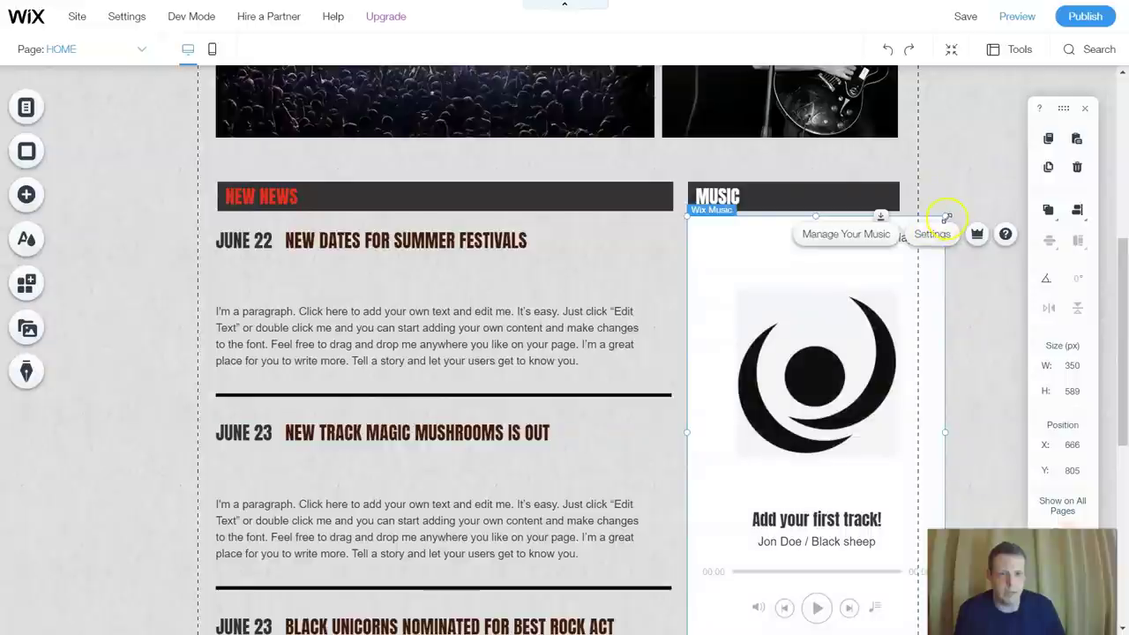
{"action": "left_click_drag", "start_coordinate": [940, 217], "coordinate": [902, 217]}
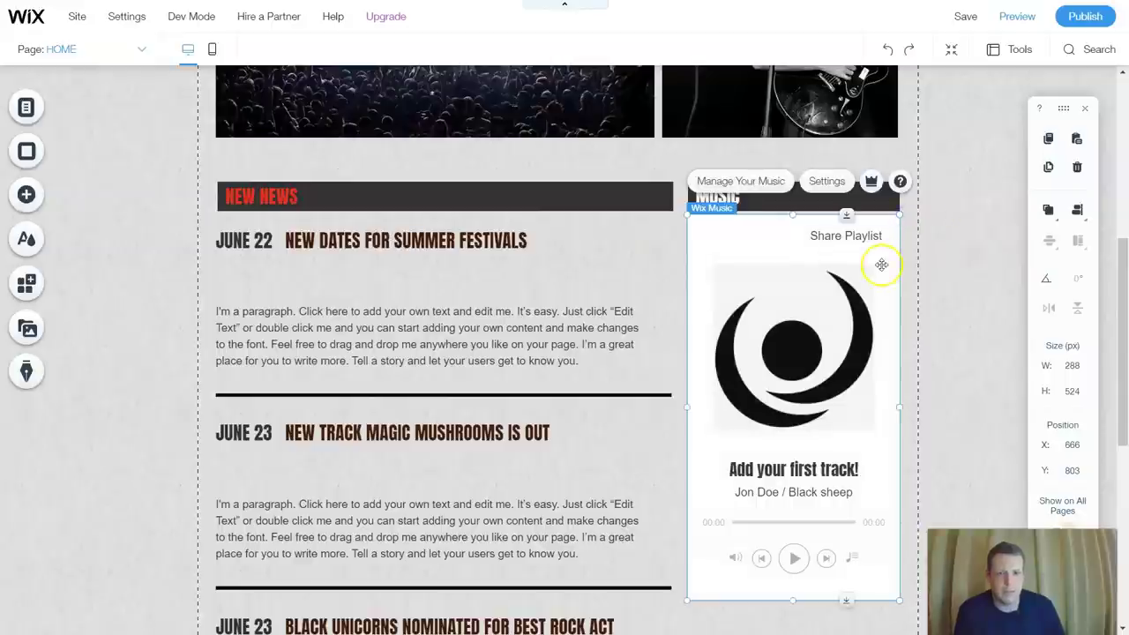
{"action": "left_click", "coordinate": [961, 264]}
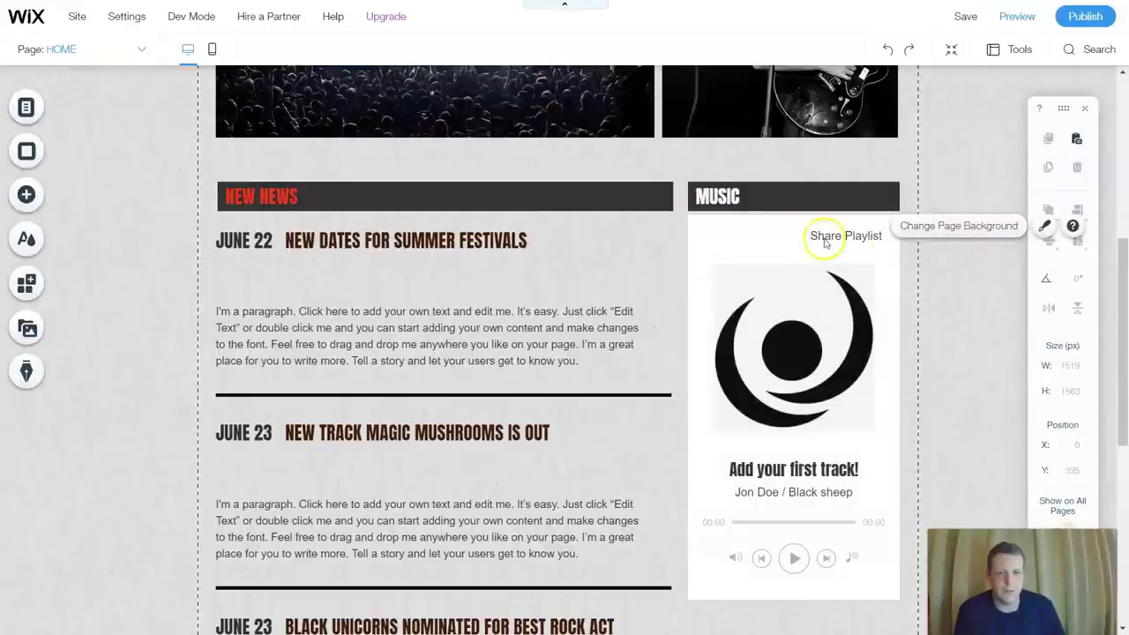
- In the player's design settings, make the track list font bold and italic and choose the filled rounded action button style
{"action": "scroll", "coordinate": [916, 205], "scroll_direction": "down", "scroll_amount": 1}
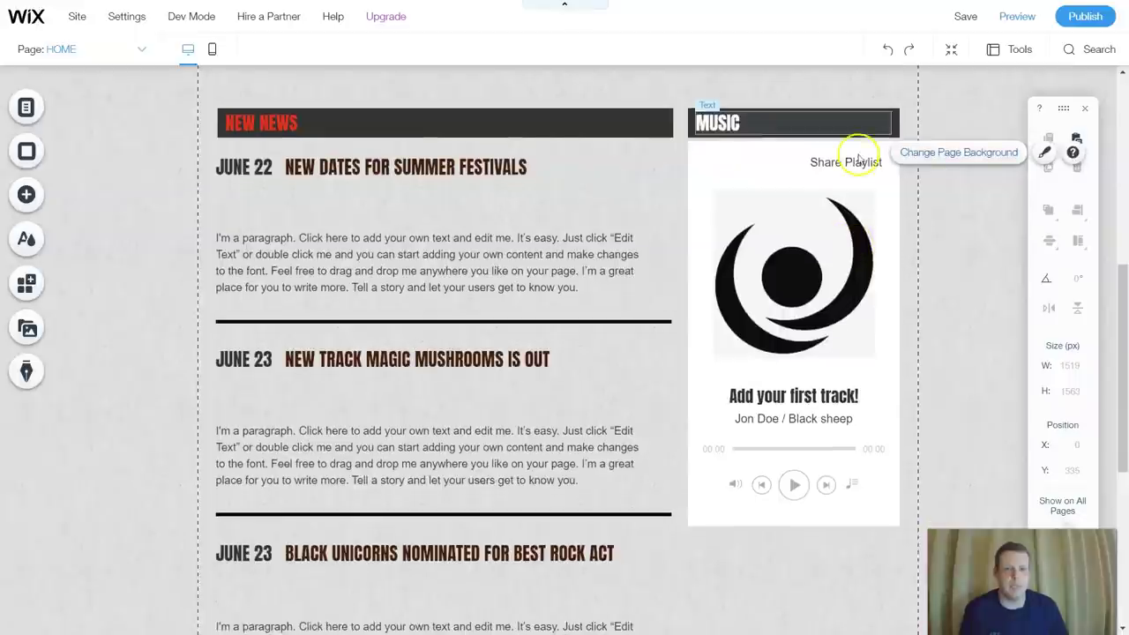
{"action": "left_click", "coordinate": [843, 167]}
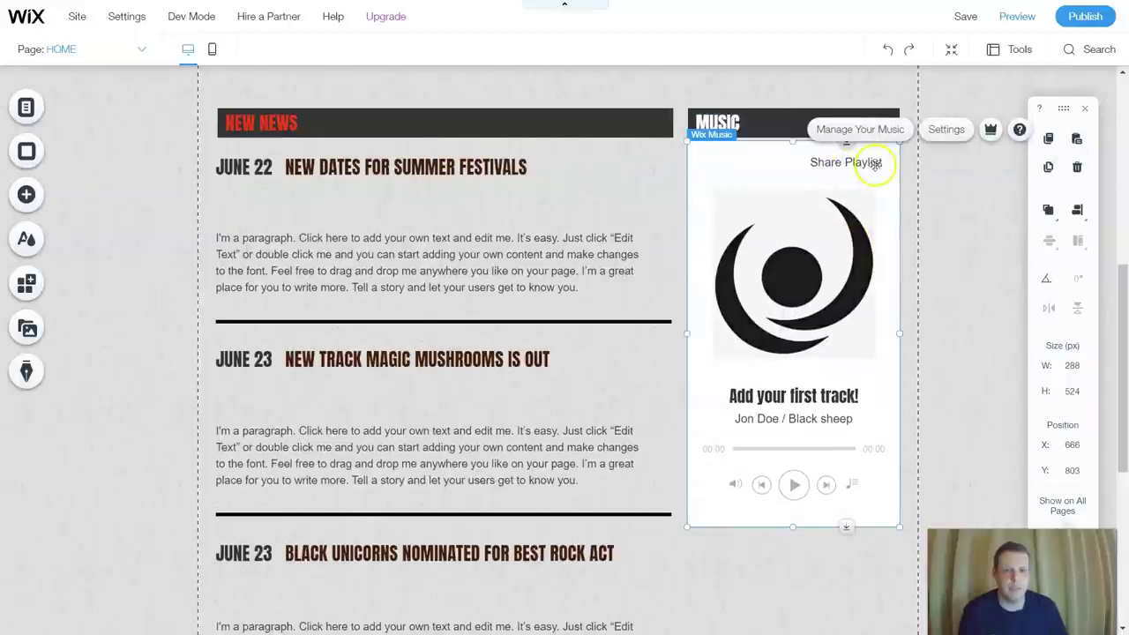
{"action": "left_click", "coordinate": [944, 129]}
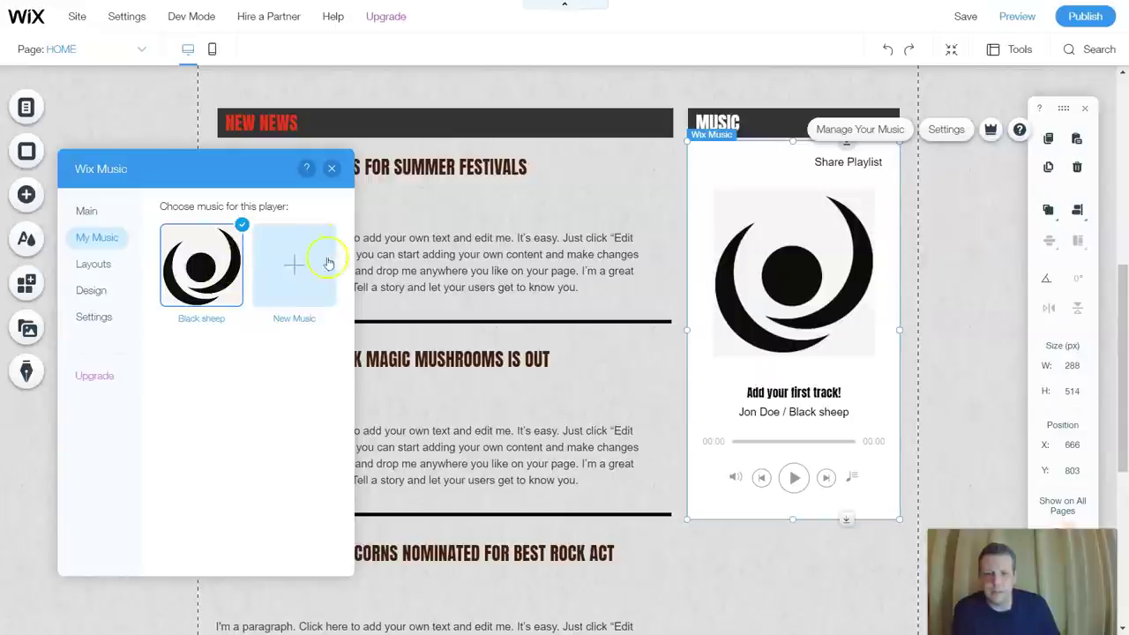
{"action": "left_click", "coordinate": [91, 293]}
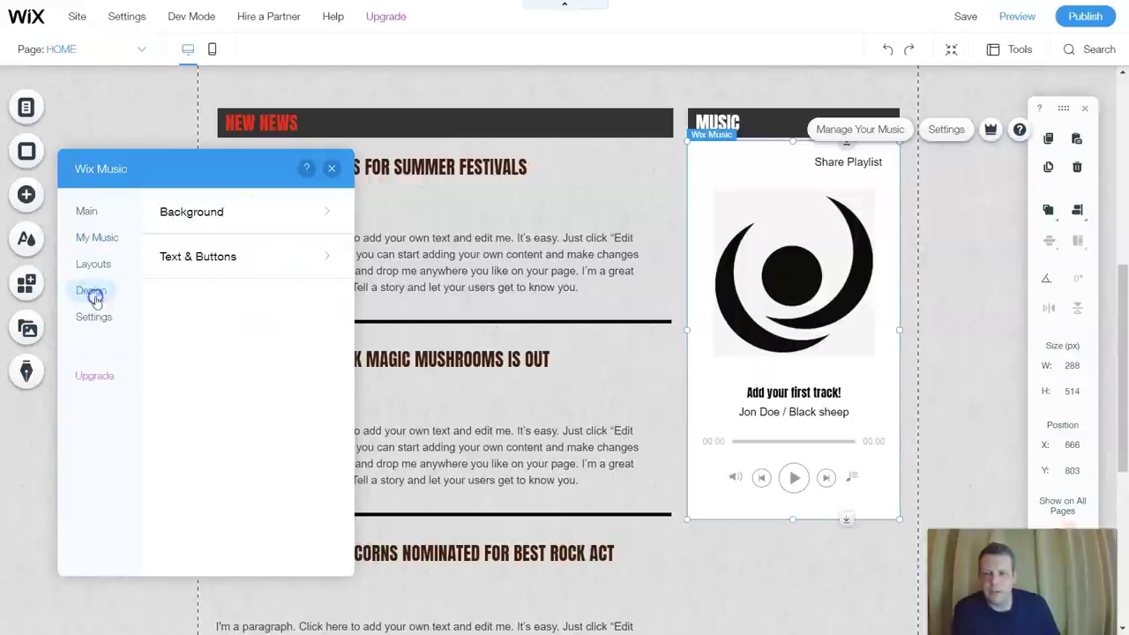
{"action": "left_click", "coordinate": [216, 259]}
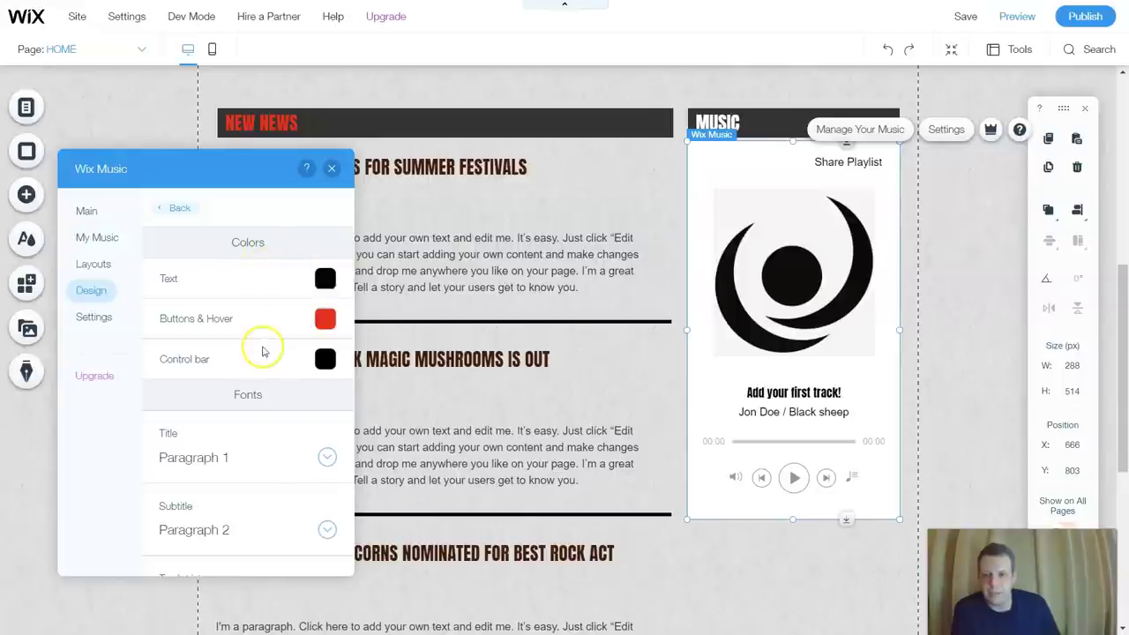
{"action": "scroll", "coordinate": [261, 345], "scroll_direction": "down", "scroll_amount": 3}
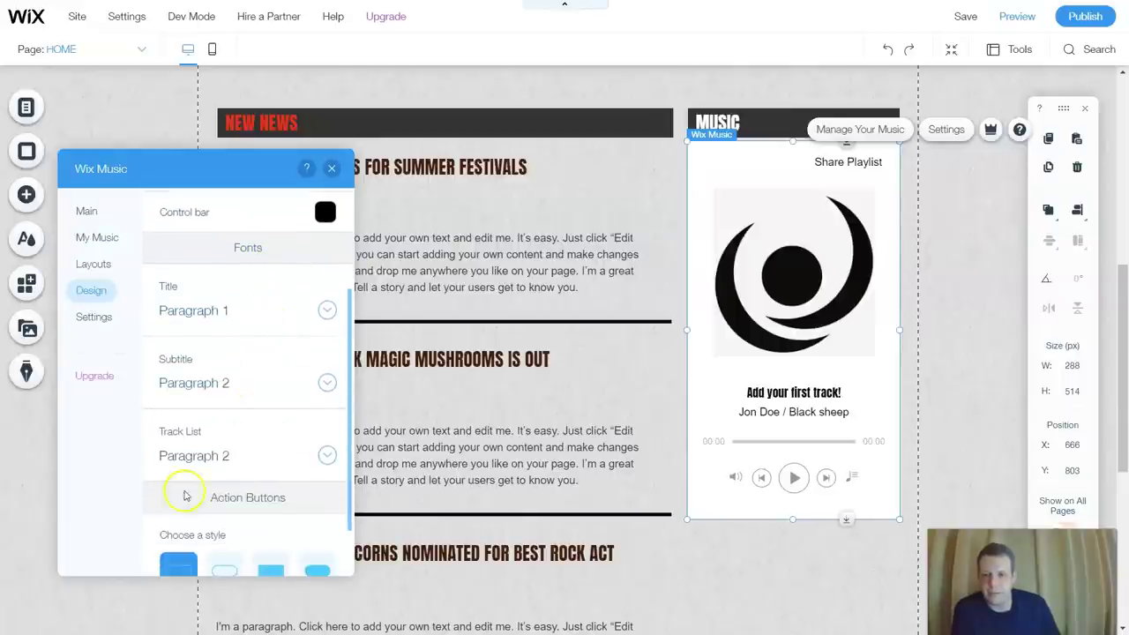
{"action": "scroll", "coordinate": [253, 428], "scroll_direction": "down", "scroll_amount": 1}
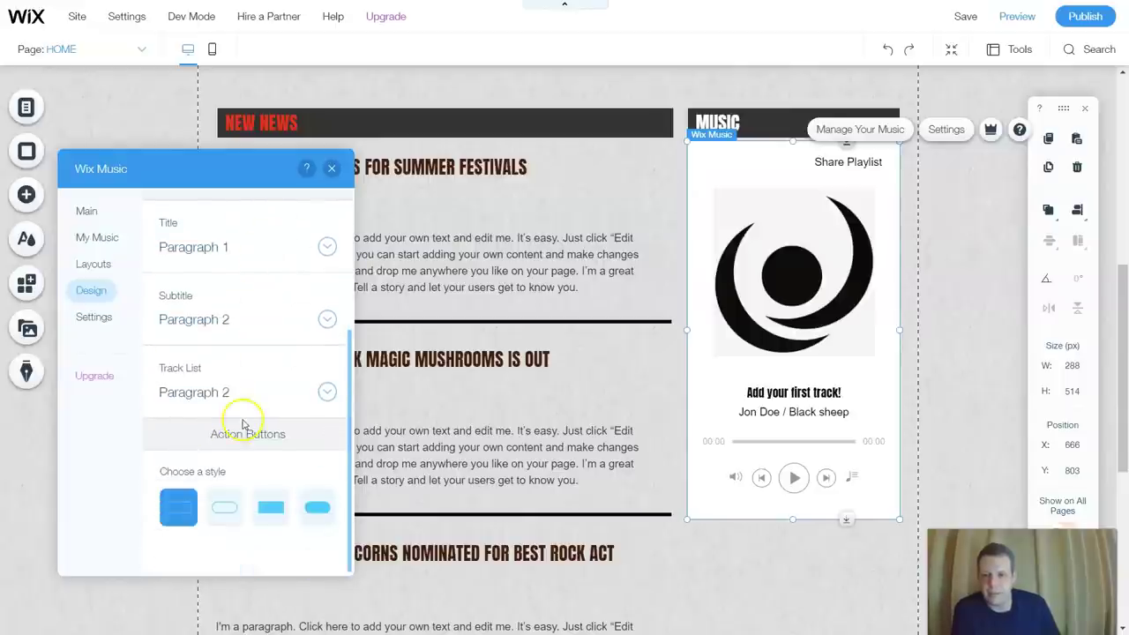
{"action": "left_click", "coordinate": [324, 392]}
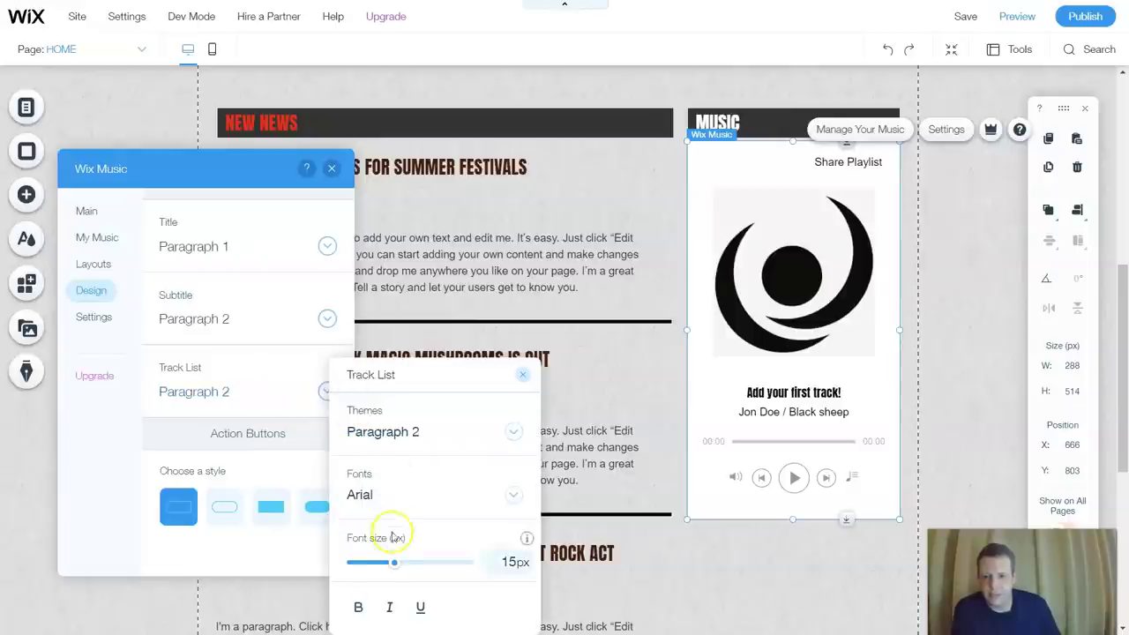
{"action": "left_click", "coordinate": [358, 606]}
{"action": "left_click", "coordinate": [390, 609]}
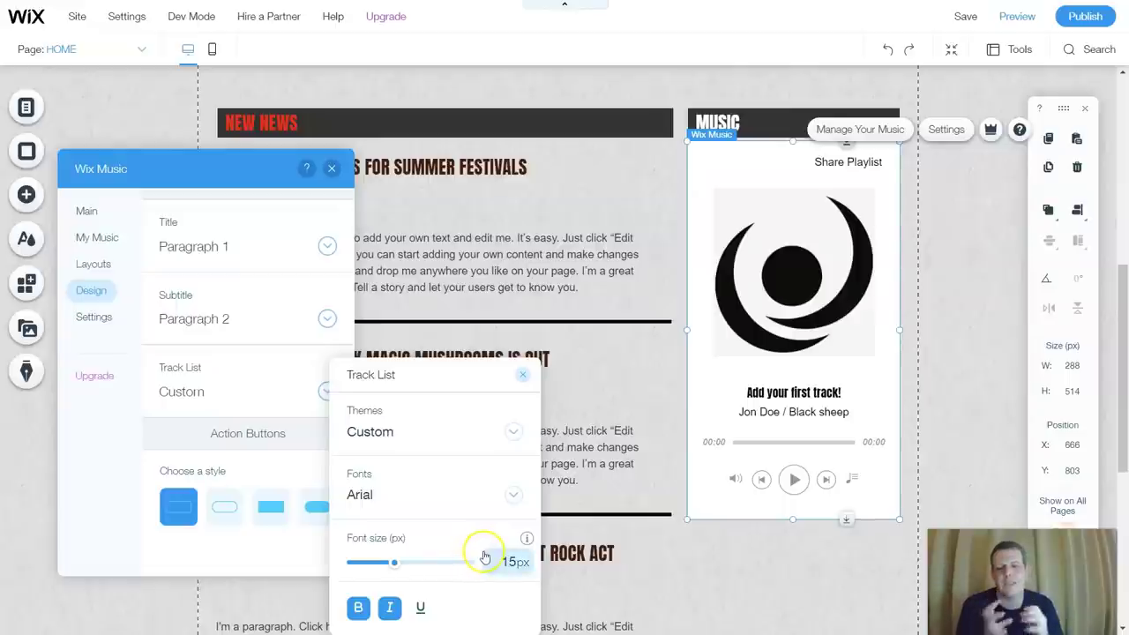
{"action": "left_click", "coordinate": [265, 438]}
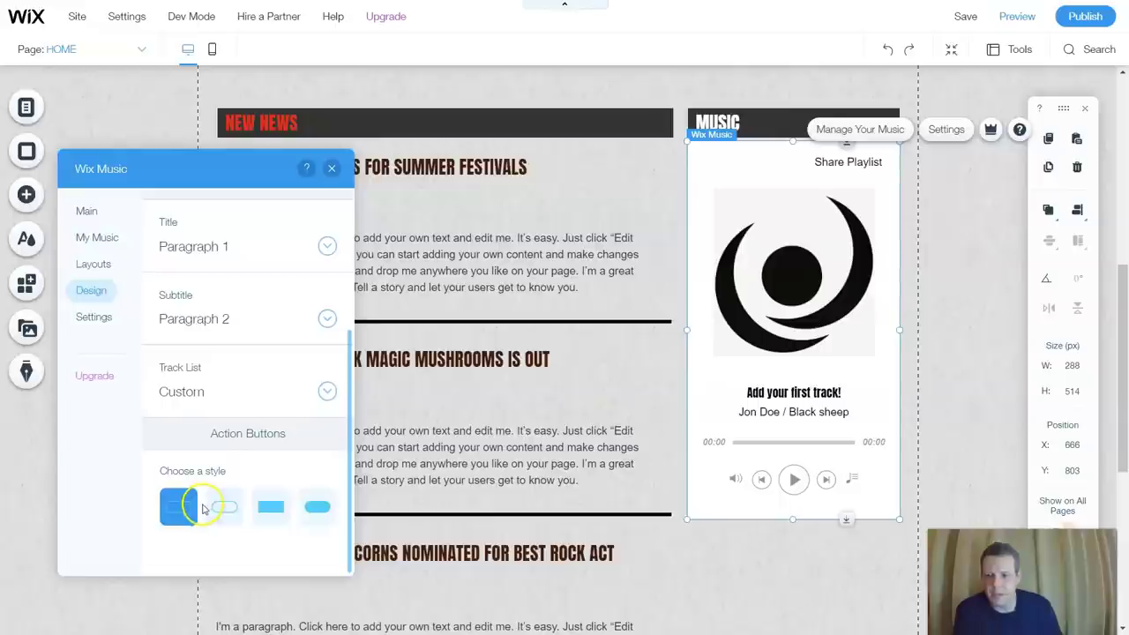
{"action": "left_click", "coordinate": [306, 513]}
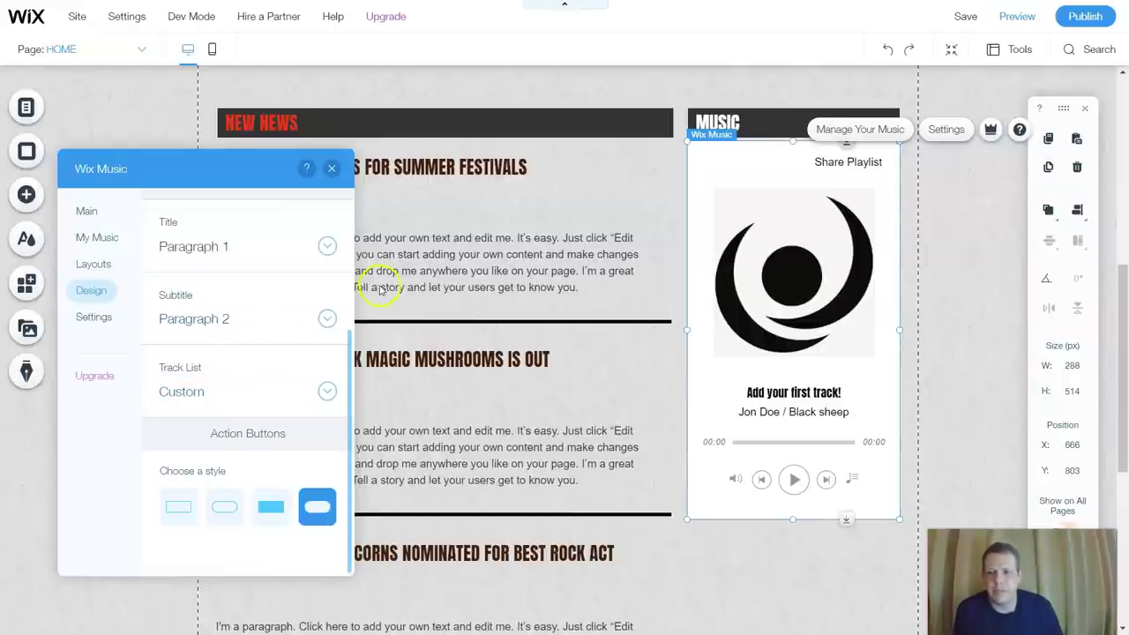
- Try the Horizontal and List layouts for the Wix Music player and return it to the Vertical layout
{"action": "left_click", "coordinate": [95, 265]}
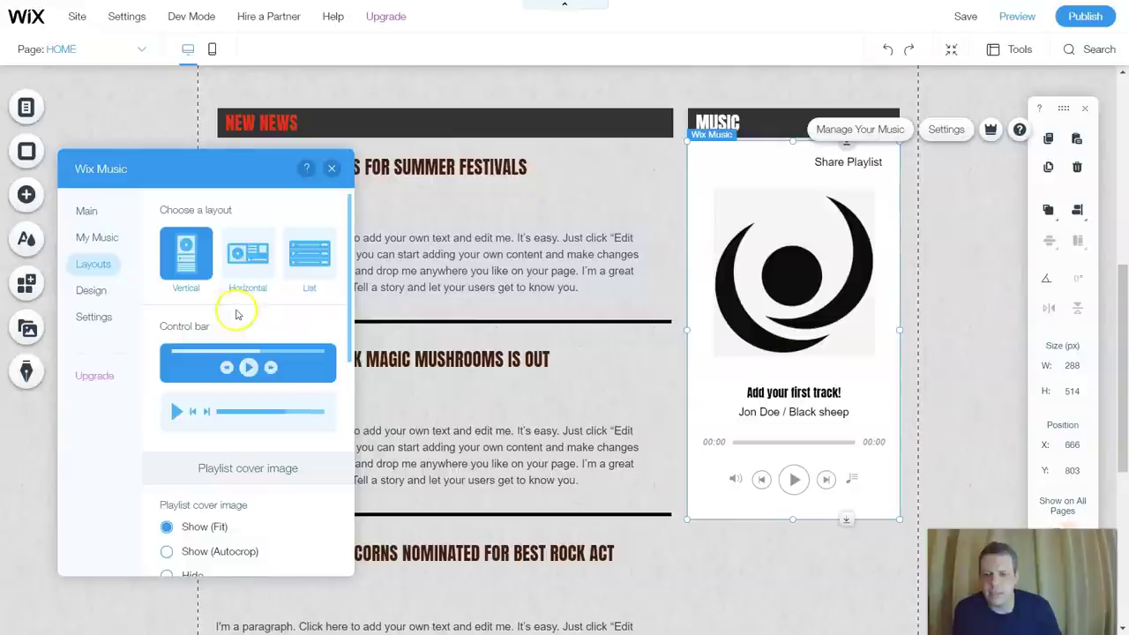
{"action": "left_click", "coordinate": [255, 274]}
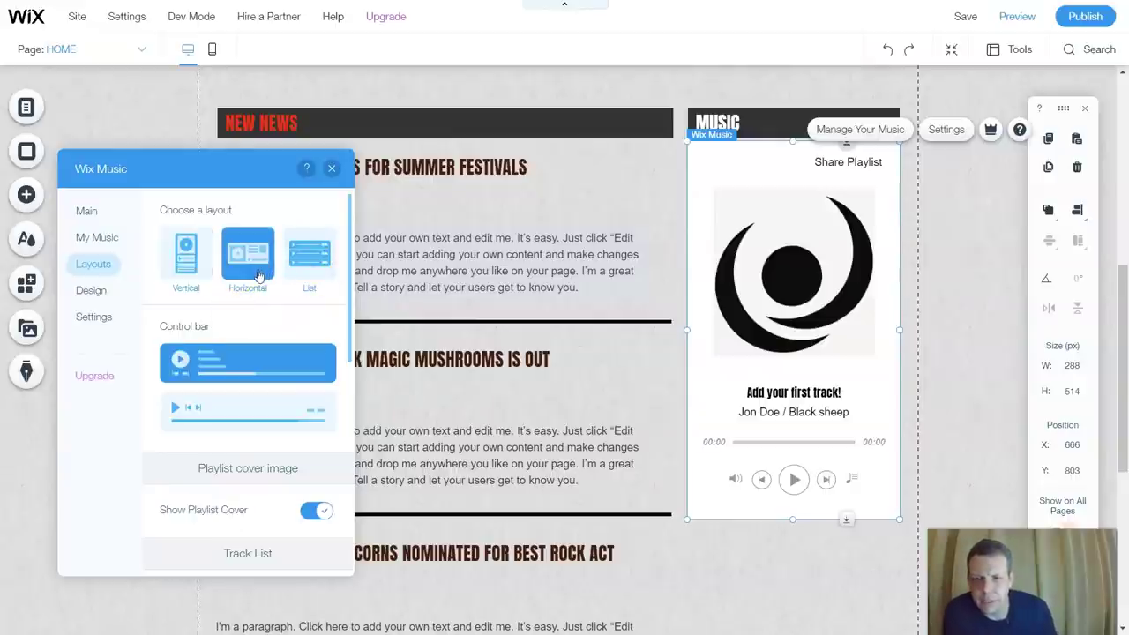
{"action": "left_click", "coordinate": [263, 276]}
{"action": "left_click", "coordinate": [186, 275]}
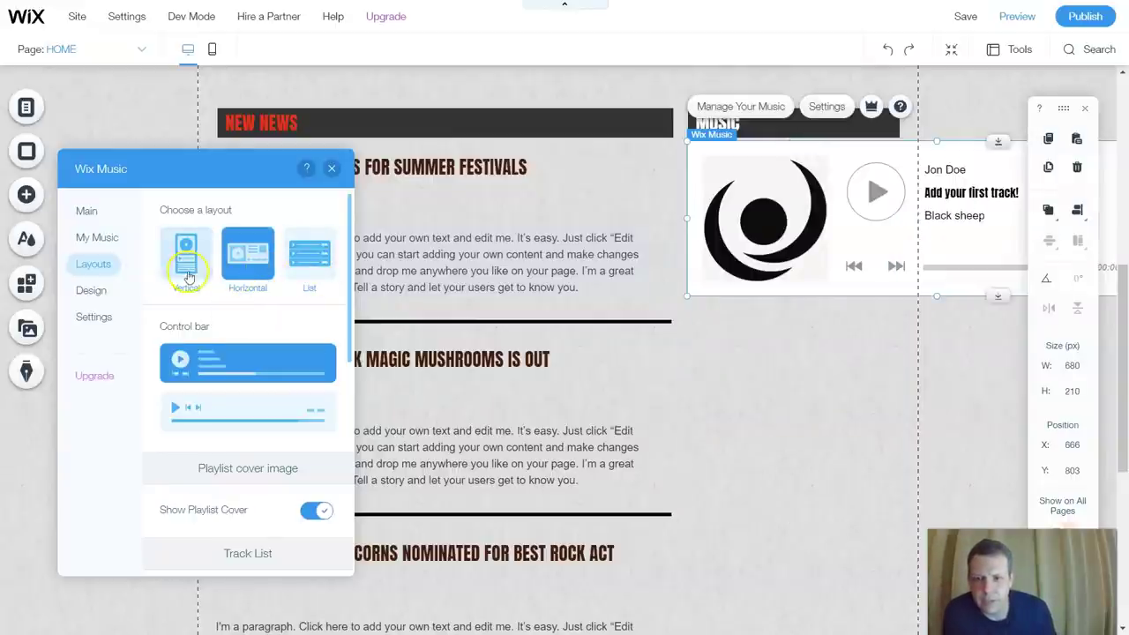
{"action": "left_click", "coordinate": [309, 256]}
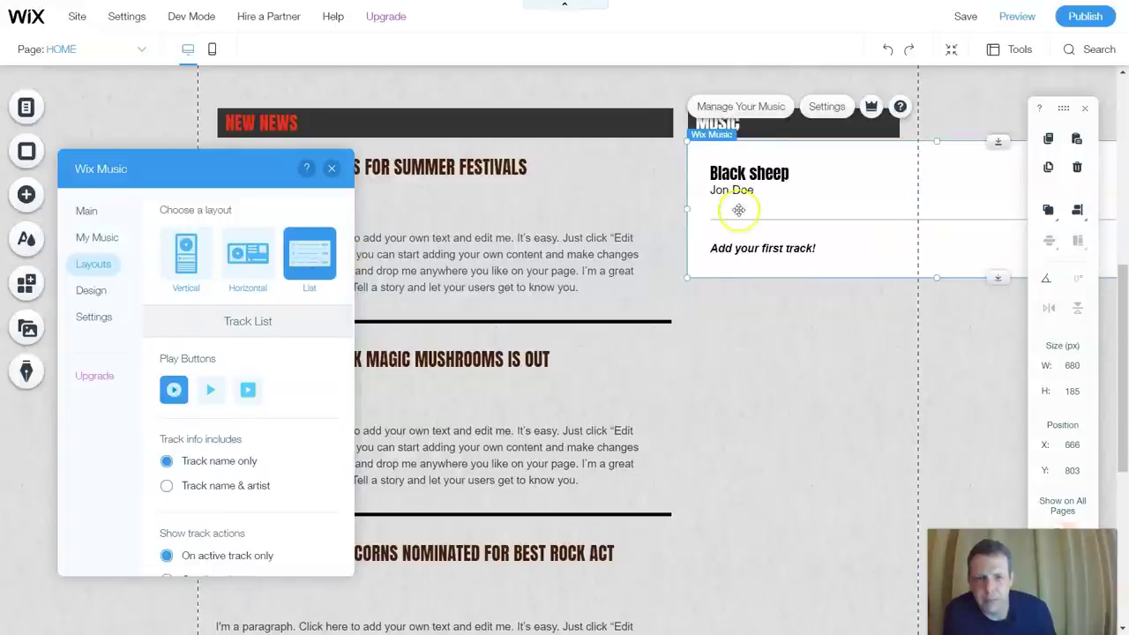
{"action": "left_click", "coordinate": [186, 256]}
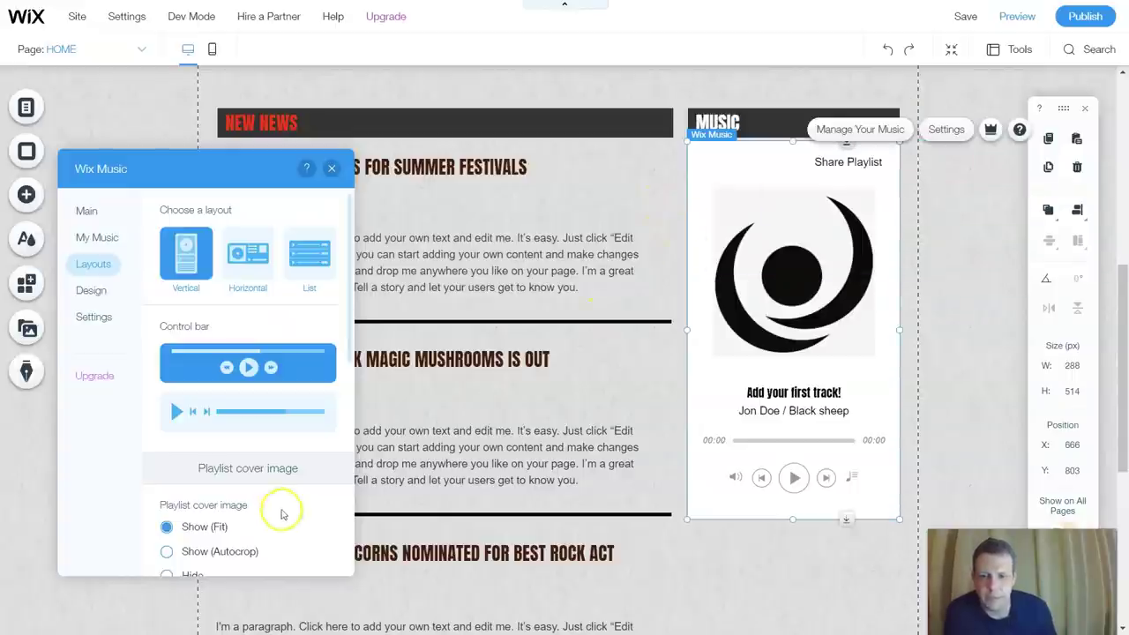
- In the player's track list layout options, set the track info to include track name and artist
{"action": "scroll", "coordinate": [260, 397], "scroll_direction": "down", "scroll_amount": 3}
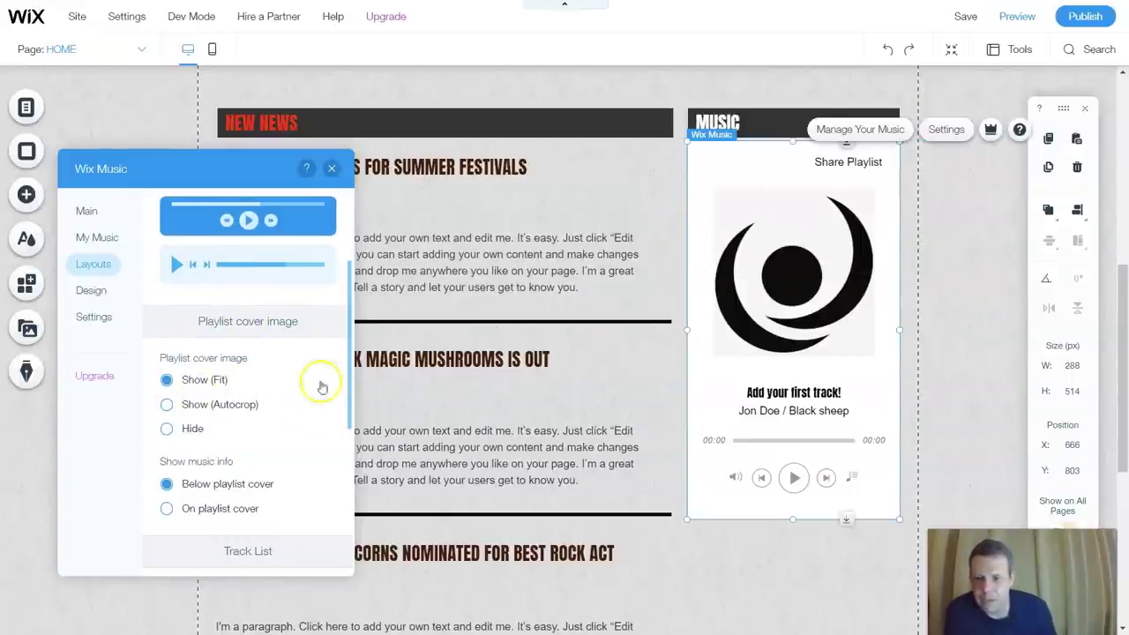
{"action": "scroll", "coordinate": [300, 425], "scroll_direction": "down", "scroll_amount": 1}
{"action": "scroll", "coordinate": [300, 422], "scroll_direction": "down", "scroll_amount": 3}
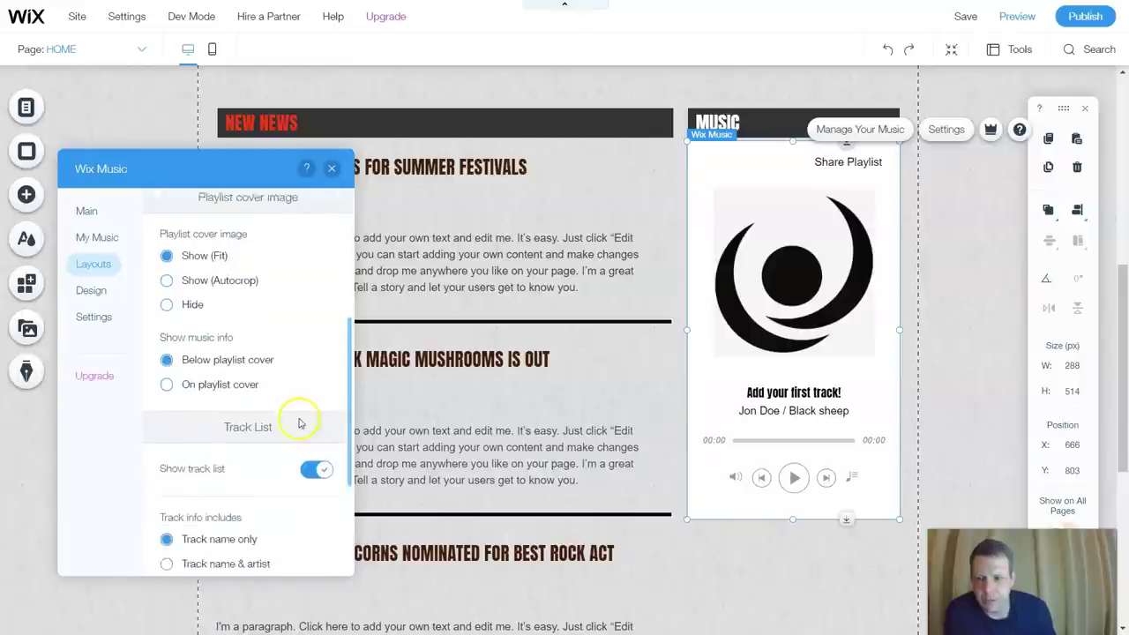
{"action": "scroll", "coordinate": [268, 394], "scroll_direction": "down", "scroll_amount": 2}
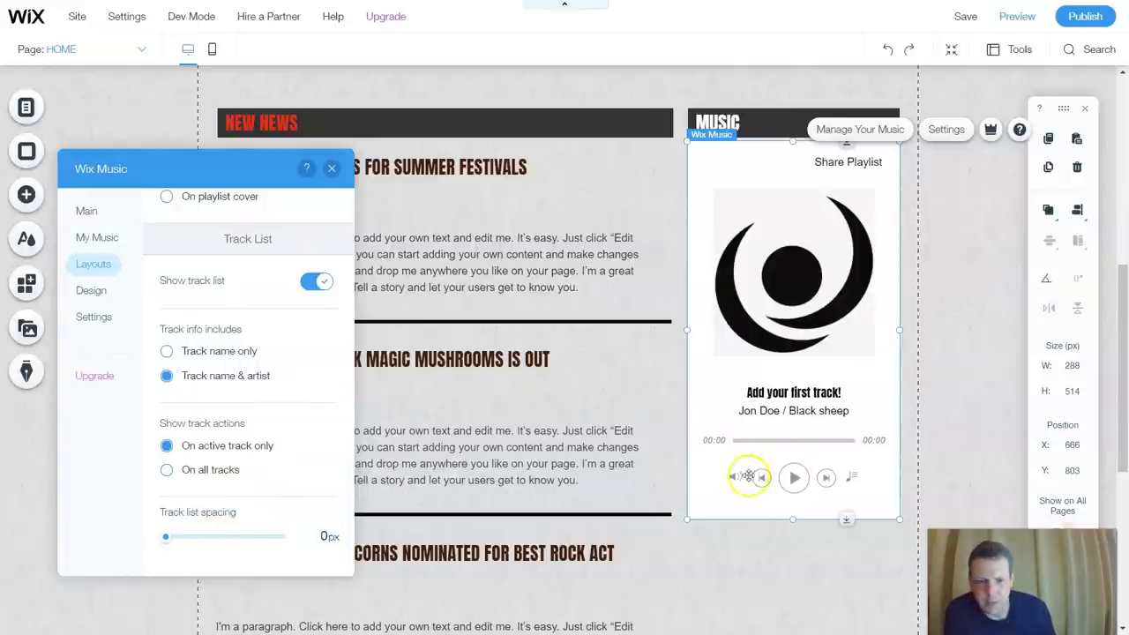
{"action": "scroll", "coordinate": [906, 442], "scroll_direction": "up", "scroll_amount": 2}
{"action": "right_click", "coordinate": [906, 441]}
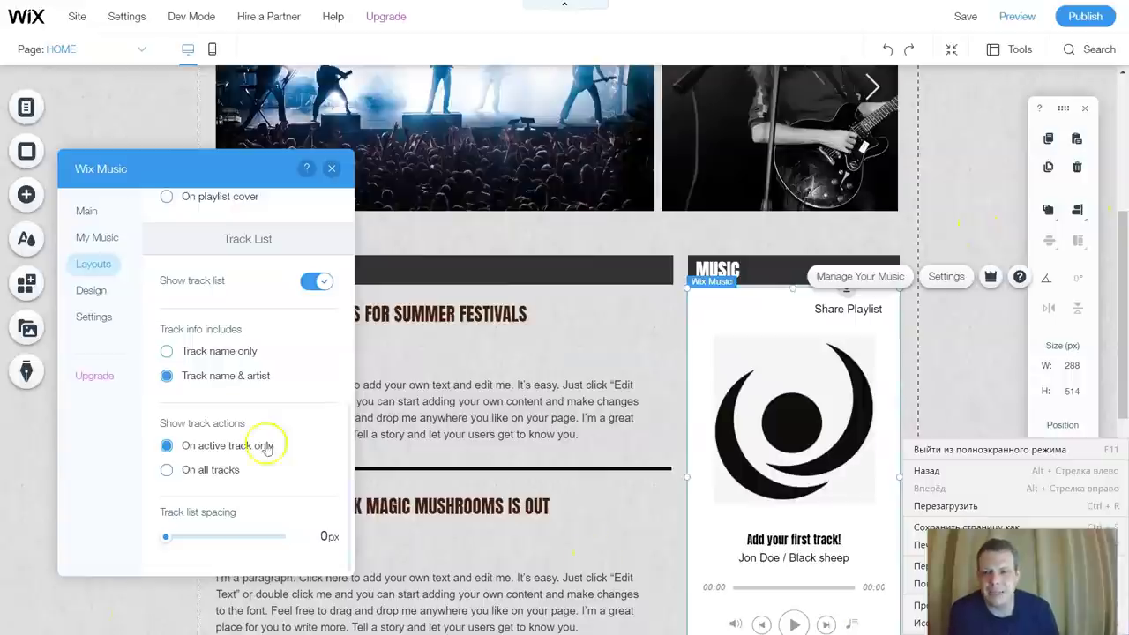
- In the player's design settings, set the buttons and hover color to medium grey and the text color to red
{"action": "left_click", "coordinate": [93, 291]}
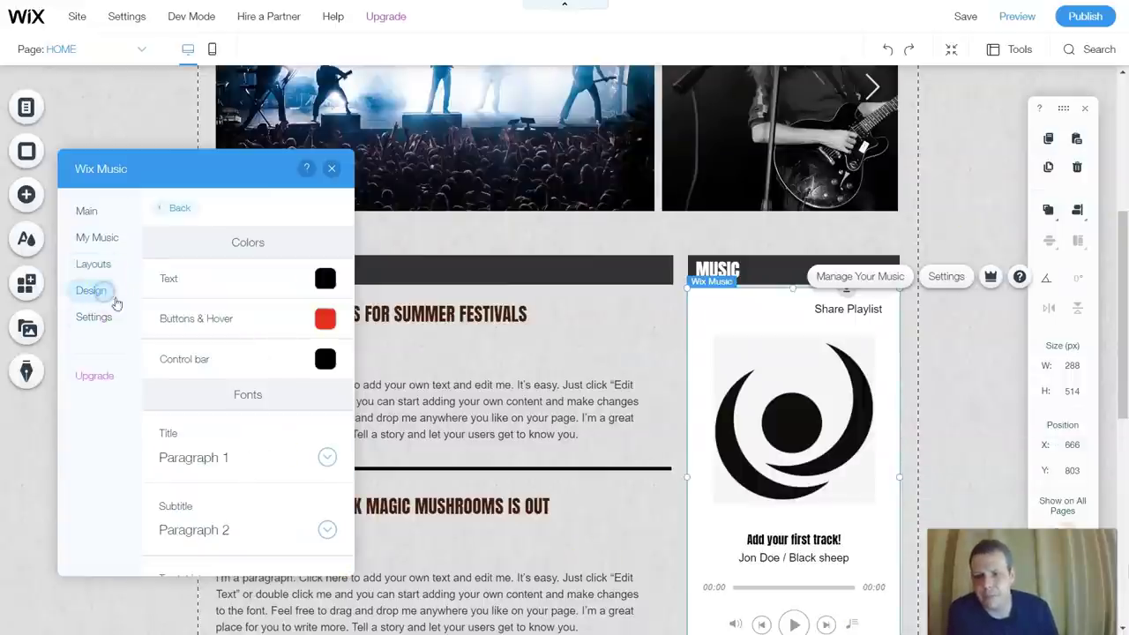
{"action": "left_click", "coordinate": [229, 321]}
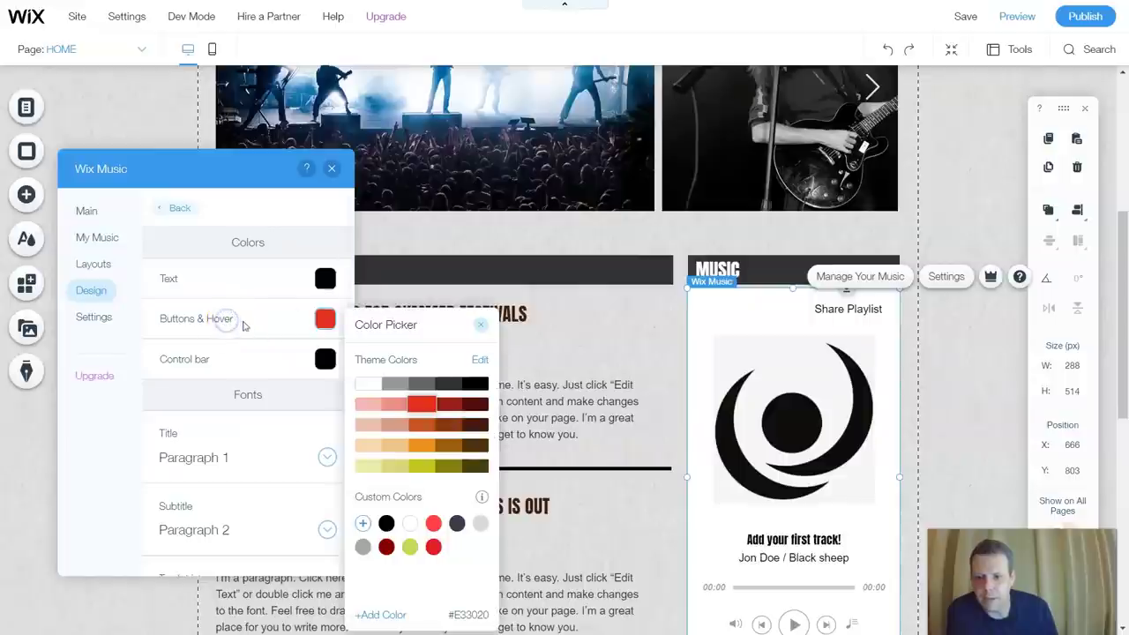
{"action": "left_click", "coordinate": [419, 386]}
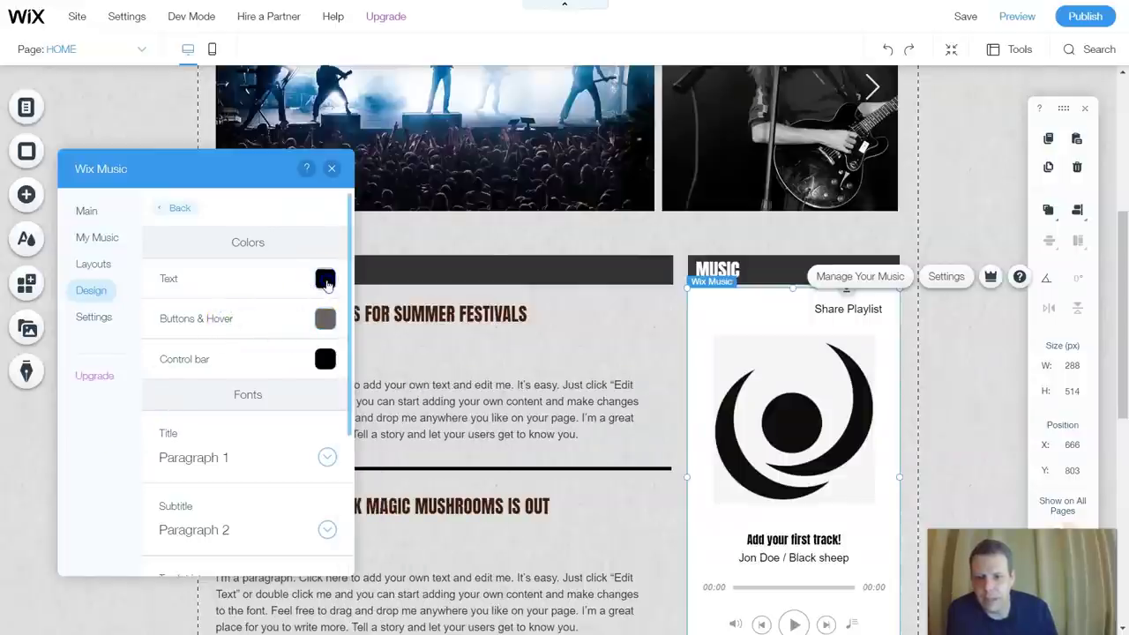
{"action": "left_click", "coordinate": [323, 280]}
{"action": "left_click", "coordinate": [422, 363]}
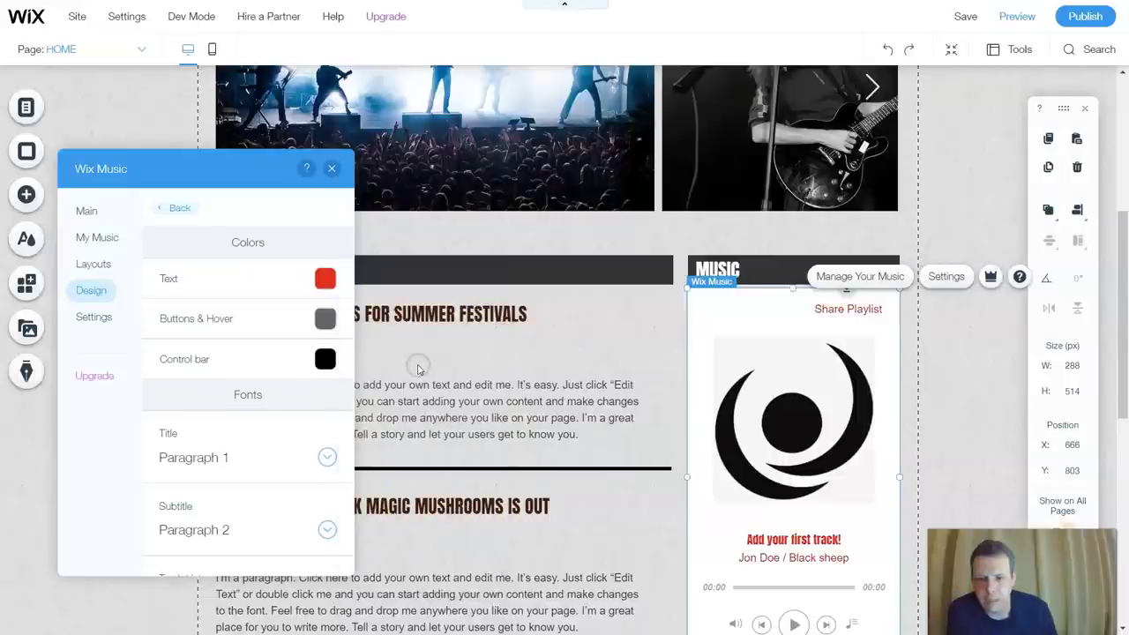
- Try yellow-green #C7C11C for the player's control bar and settle on dark grey from the theme colors
{"action": "left_click", "coordinate": [325, 360]}
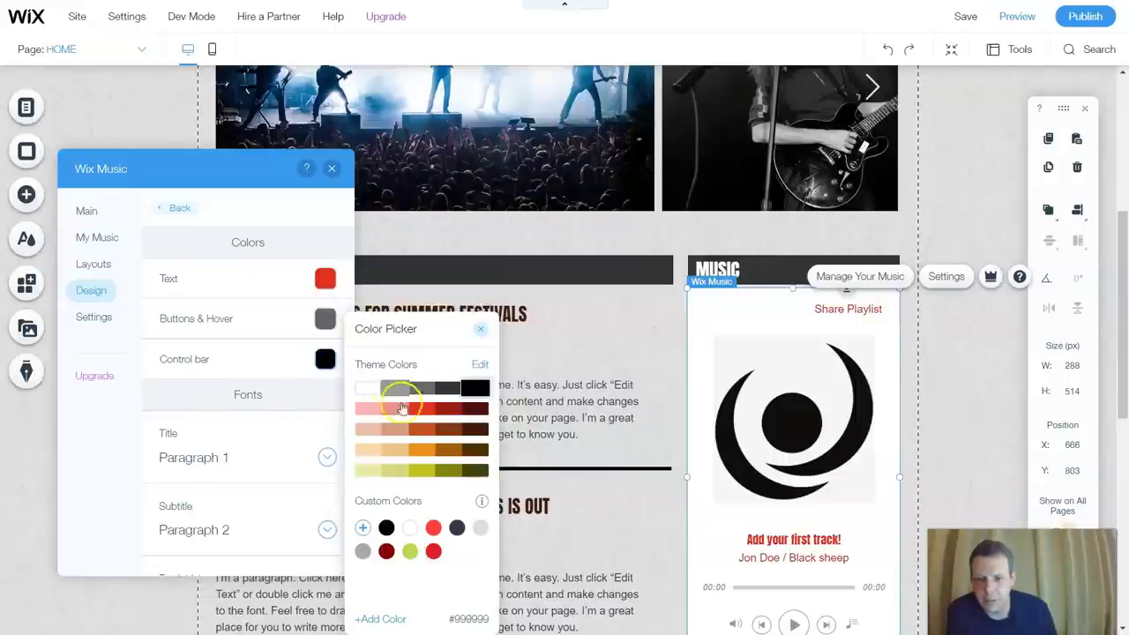
{"action": "left_click", "coordinate": [423, 470]}
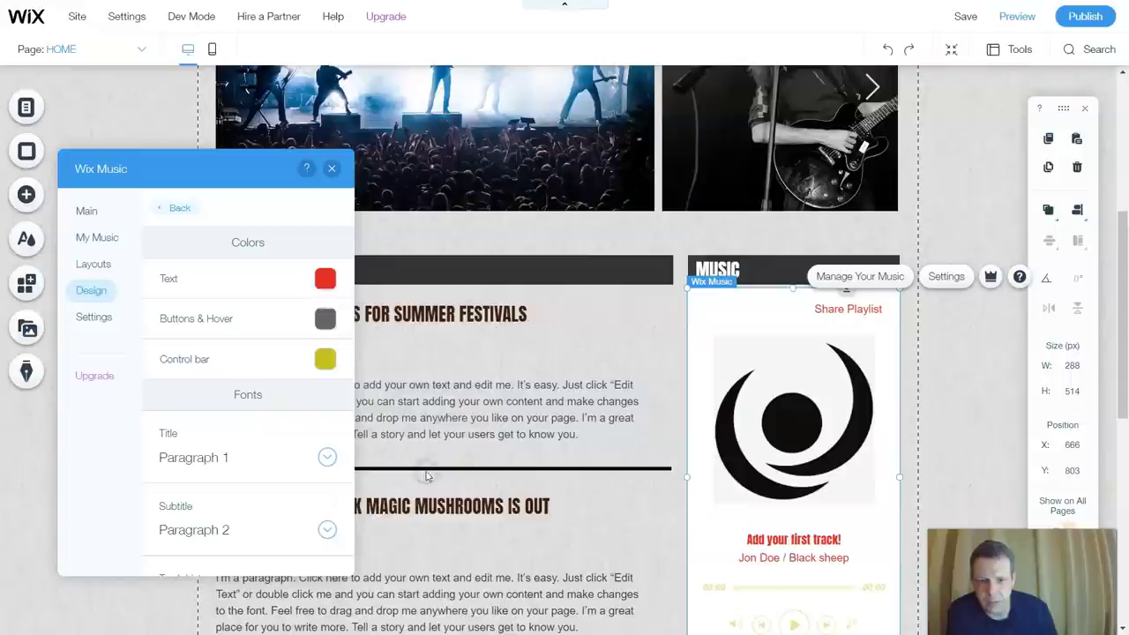
{"action": "scroll", "coordinate": [867, 507], "scroll_direction": "down", "scroll_amount": 2}
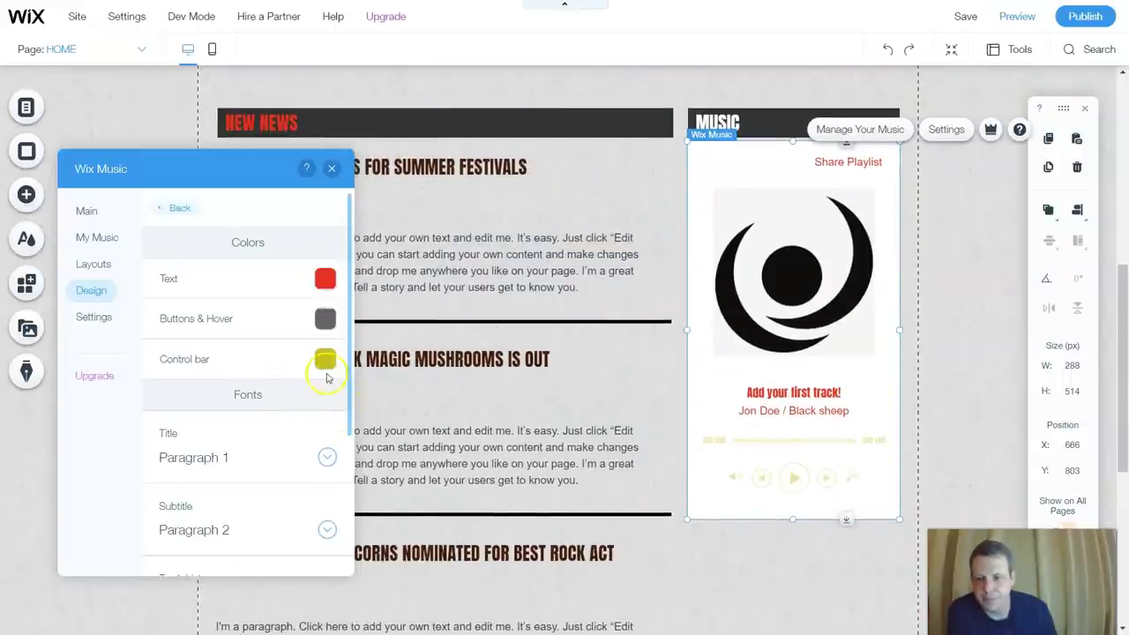
{"action": "left_click", "coordinate": [325, 362]}
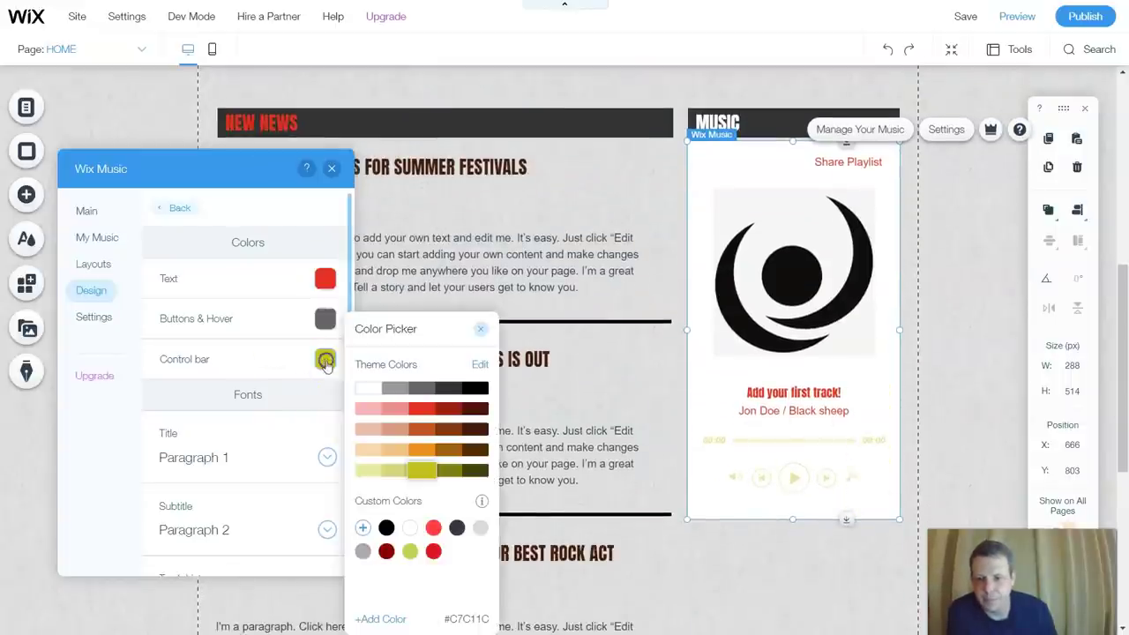
{"action": "left_click", "coordinate": [455, 396]}
- Apply the Heading 2 theme to the player's title font, adjust it to 31 px bold italic, and close the player settings
{"action": "scroll", "coordinate": [262, 418], "scroll_direction": "down", "scroll_amount": 3}
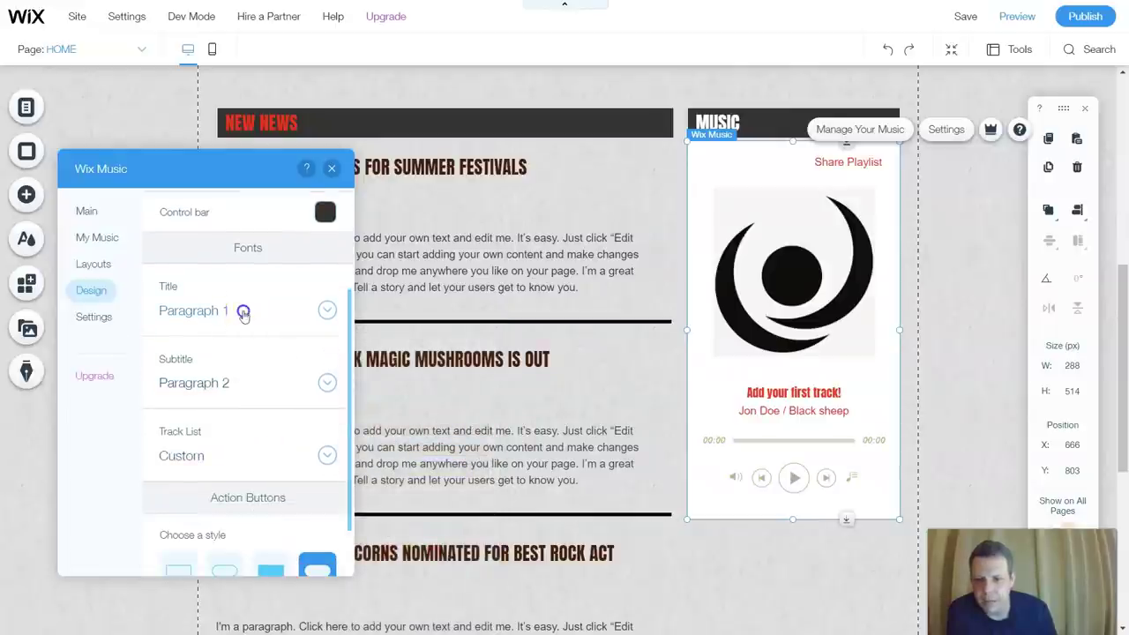
{"action": "left_click", "coordinate": [243, 311]}
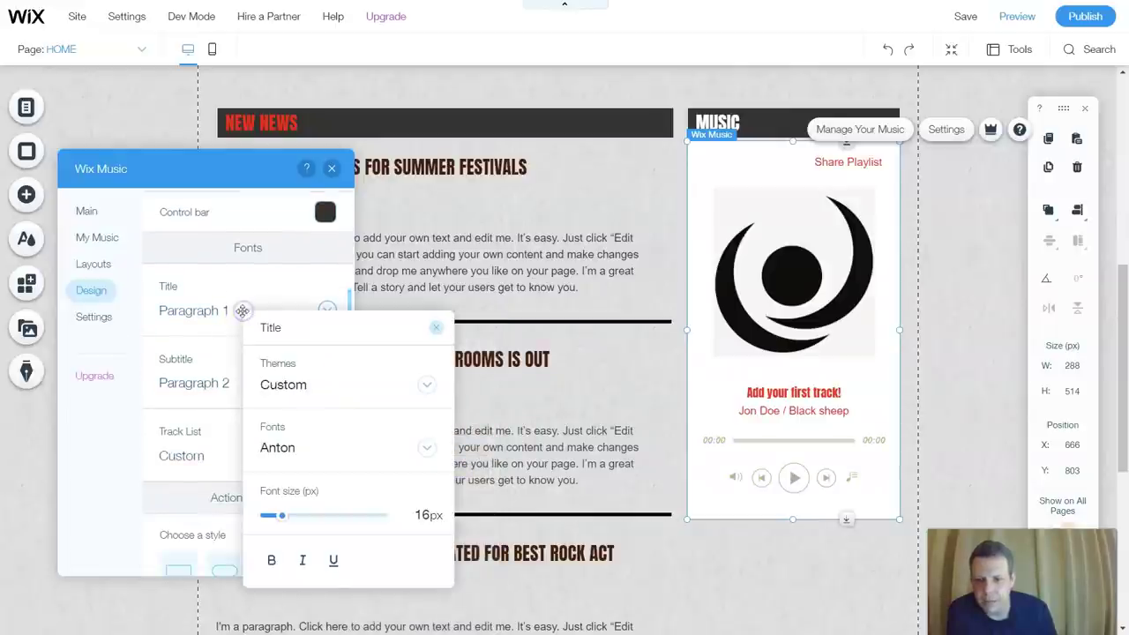
{"action": "left_click", "coordinate": [303, 384]}
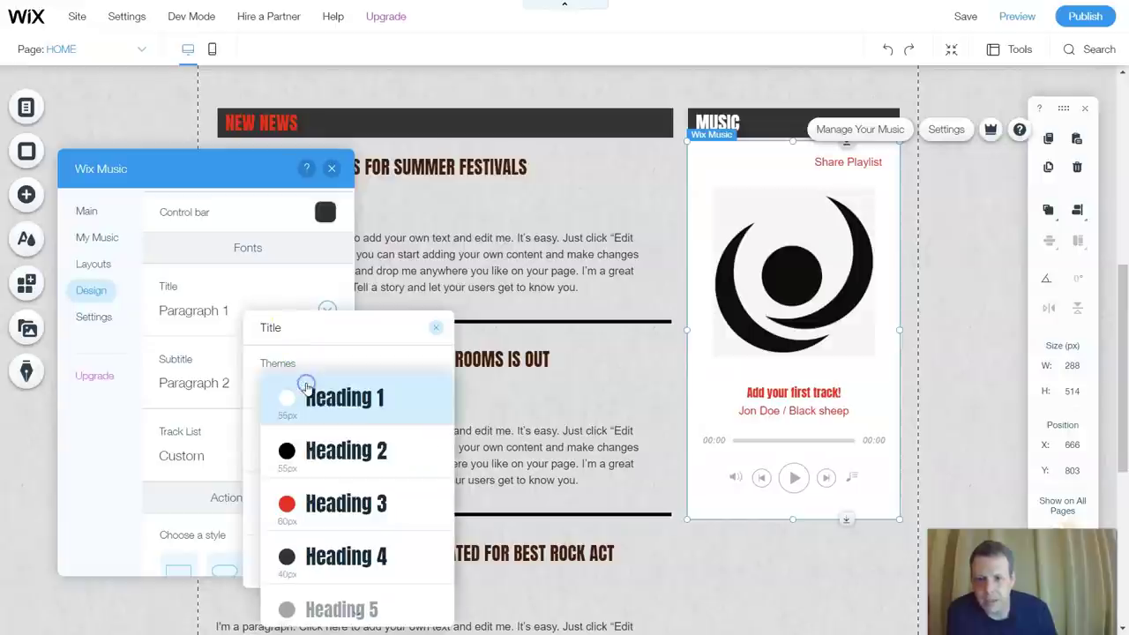
{"action": "left_click", "coordinate": [310, 450]}
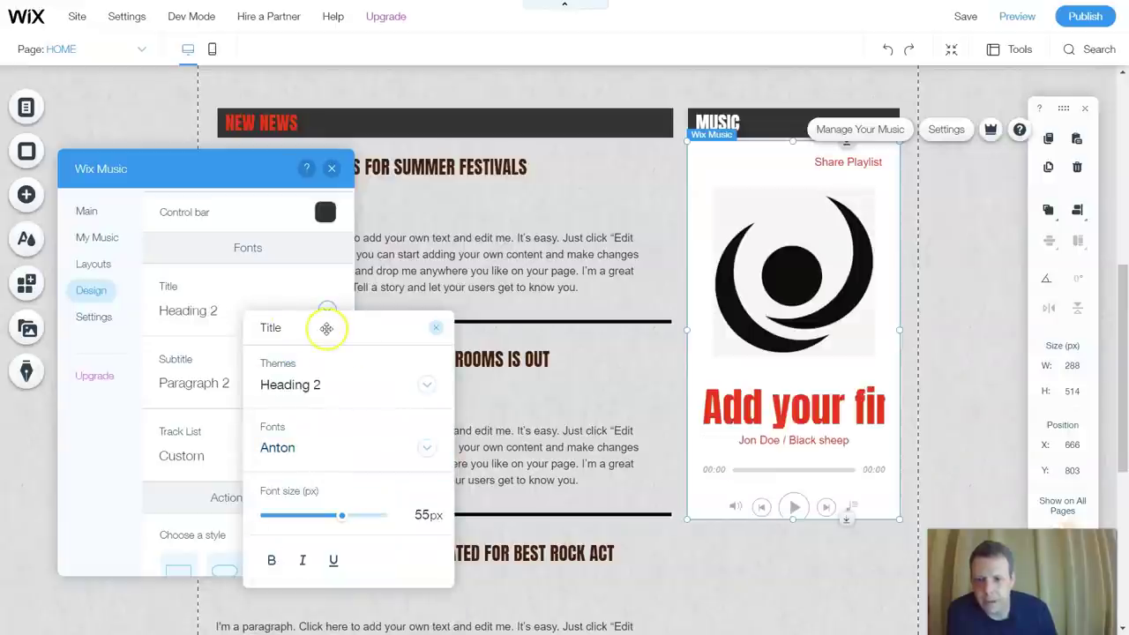
{"action": "left_click", "coordinate": [306, 516]}
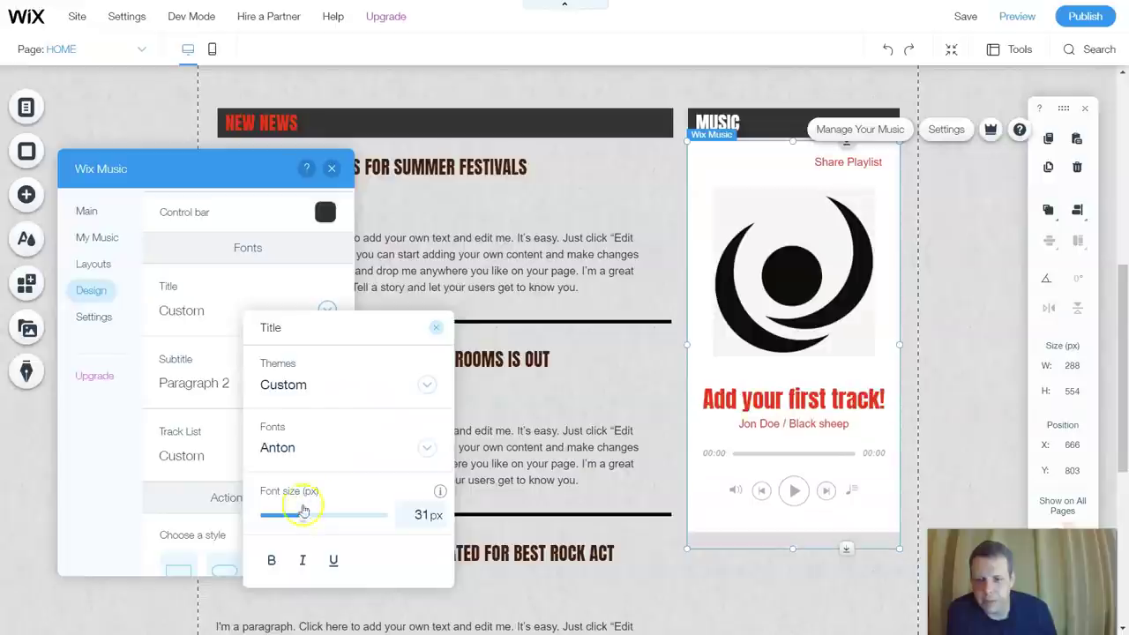
{"action": "left_click", "coordinate": [270, 561]}
{"action": "left_click", "coordinate": [303, 561]}
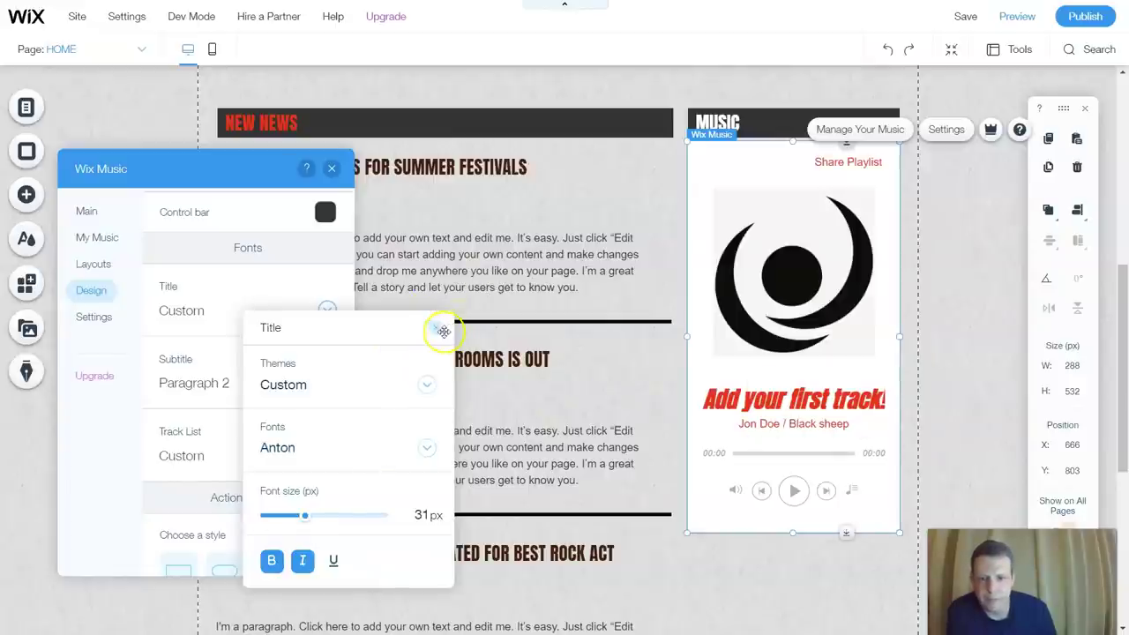
{"action": "left_click", "coordinate": [436, 329]}
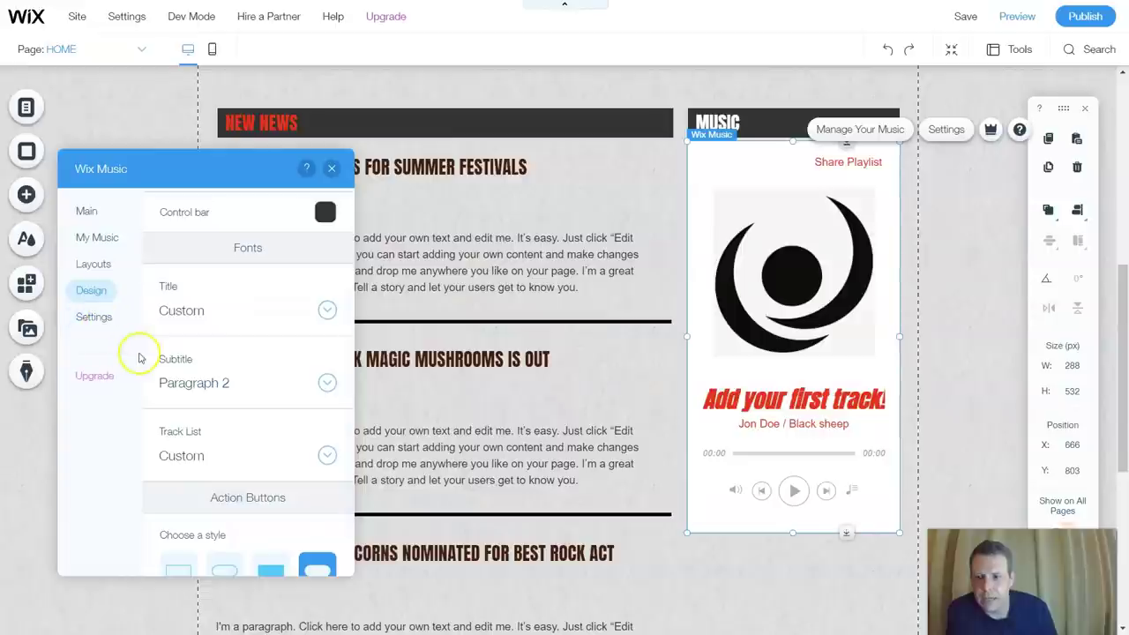
{"action": "scroll", "coordinate": [322, 514], "scroll_direction": "down", "scroll_amount": 1}
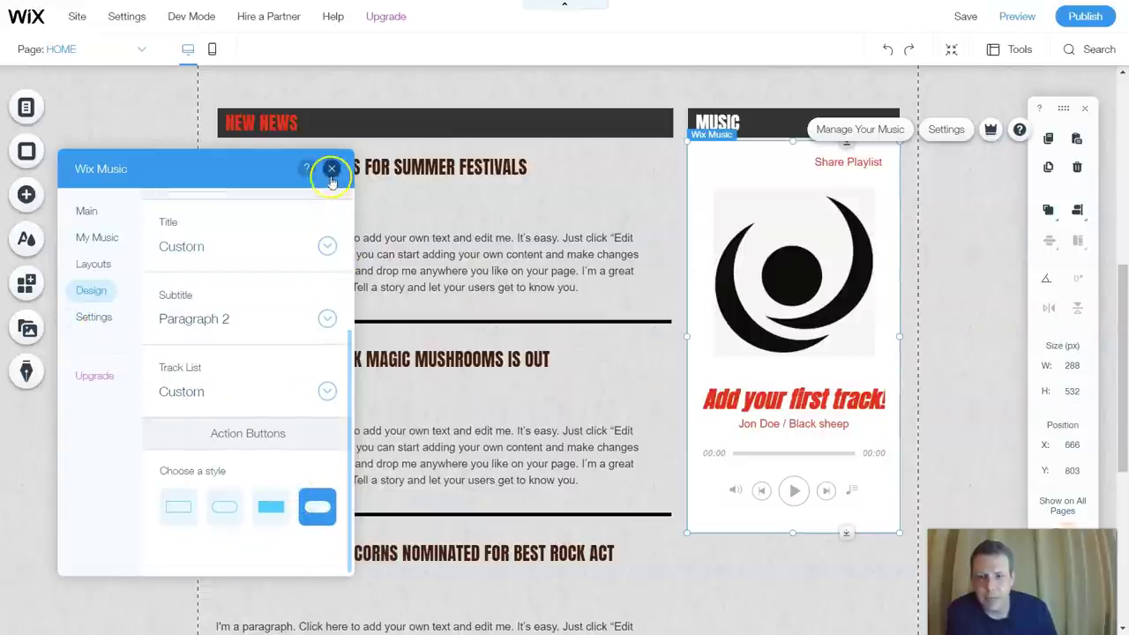
{"action": "left_click", "coordinate": [332, 168]}
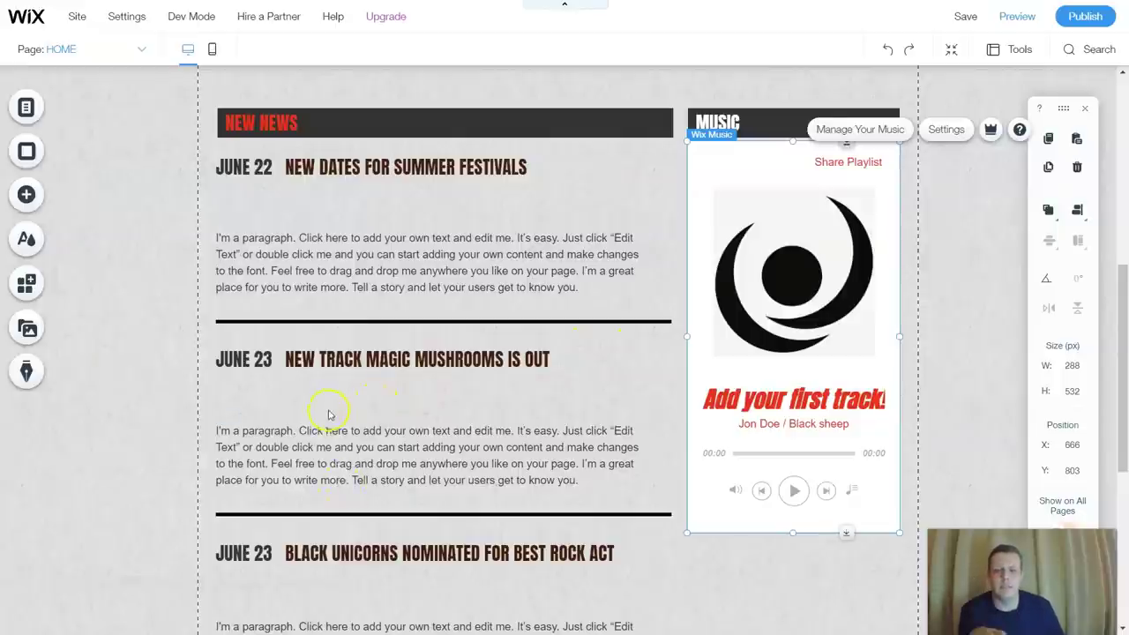
- Review the home page's news posts and the styled music player beside them
{"action": "scroll", "coordinate": [300, 425], "scroll_direction": "up", "scroll_amount": 3}
{"action": "left_click", "coordinate": [439, 421]}
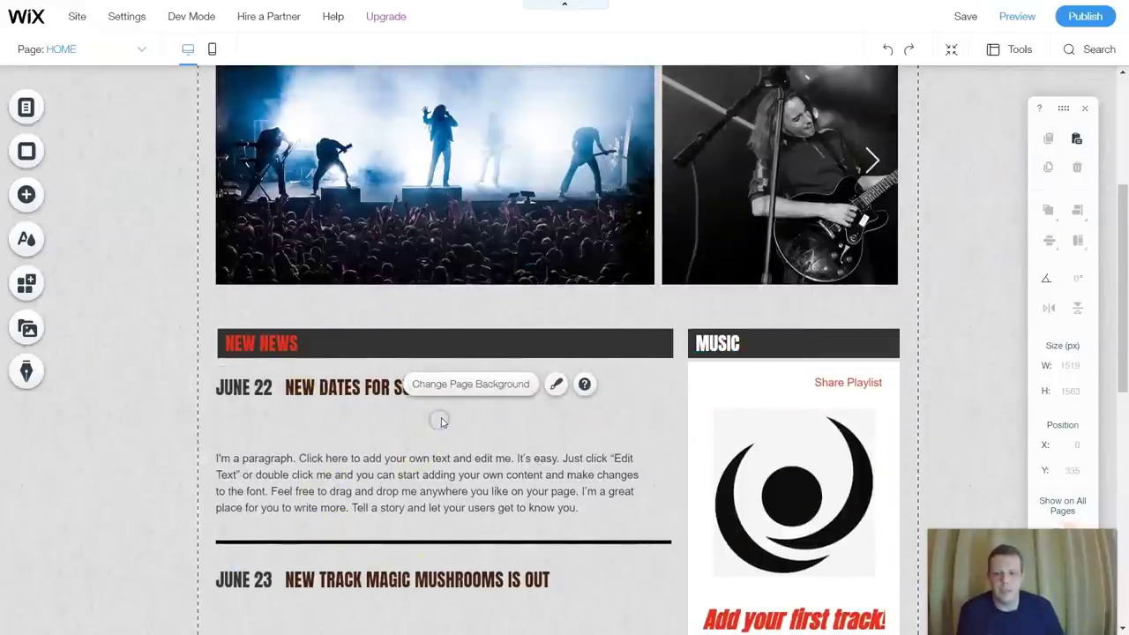
{"action": "left_click", "coordinate": [405, 459]}
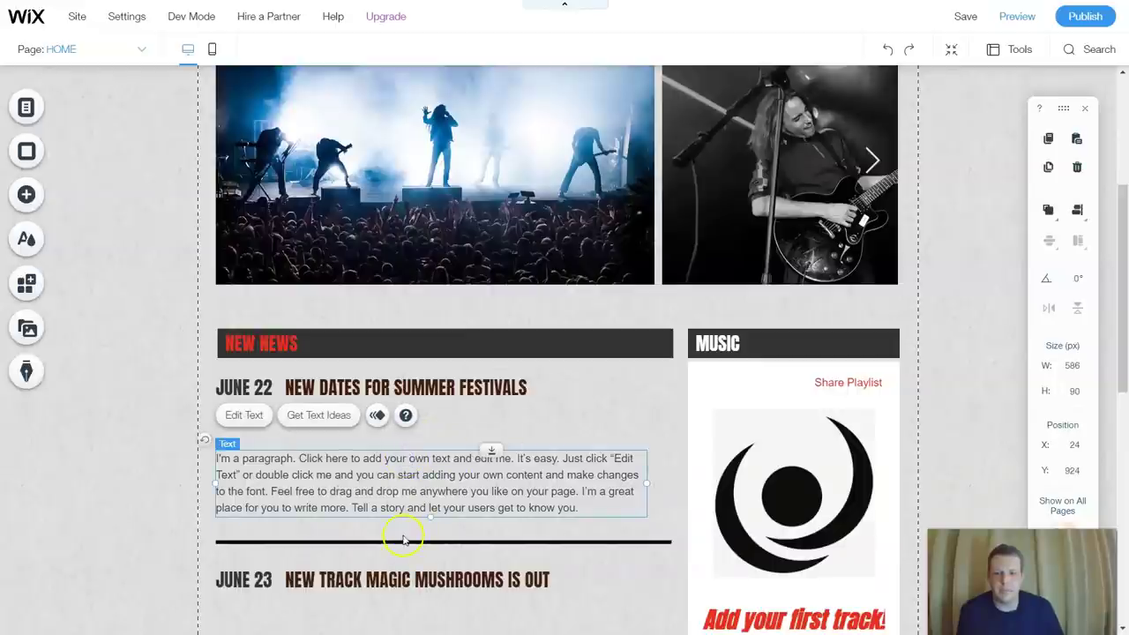
{"action": "left_click", "coordinate": [441, 300]}
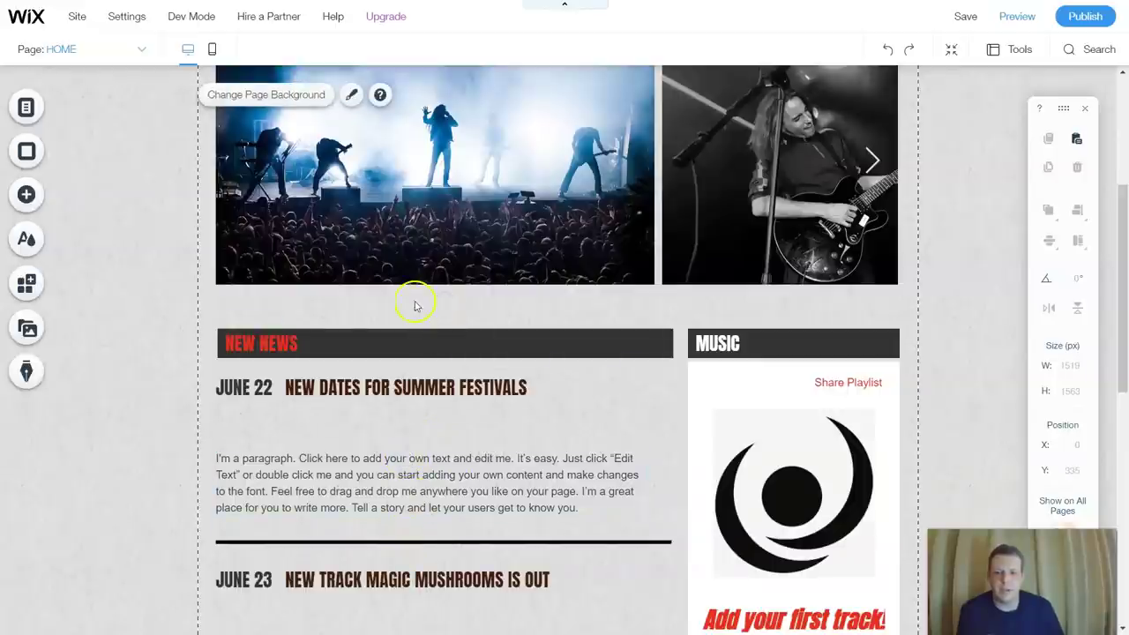
{"action": "left_click", "coordinate": [414, 302]}
{"action": "scroll", "coordinate": [538, 370], "scroll_direction": "down", "scroll_amount": 6}
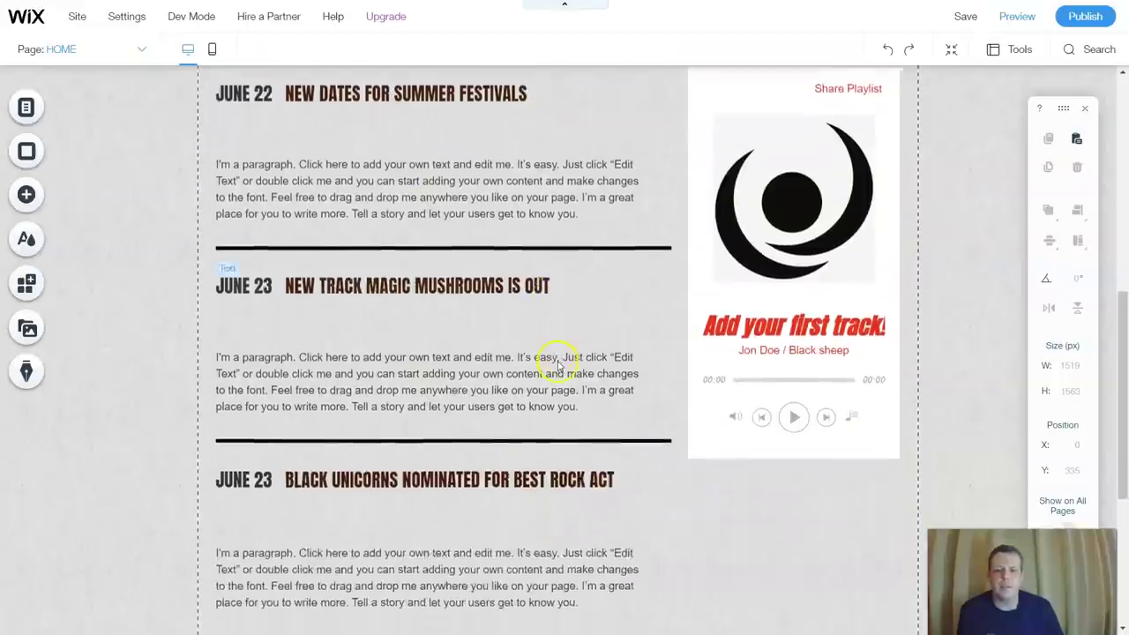
{"action": "scroll", "coordinate": [559, 364], "scroll_direction": "down", "scroll_amount": 1}
{"action": "scroll", "coordinate": [559, 361], "scroll_direction": "up", "scroll_amount": 3}
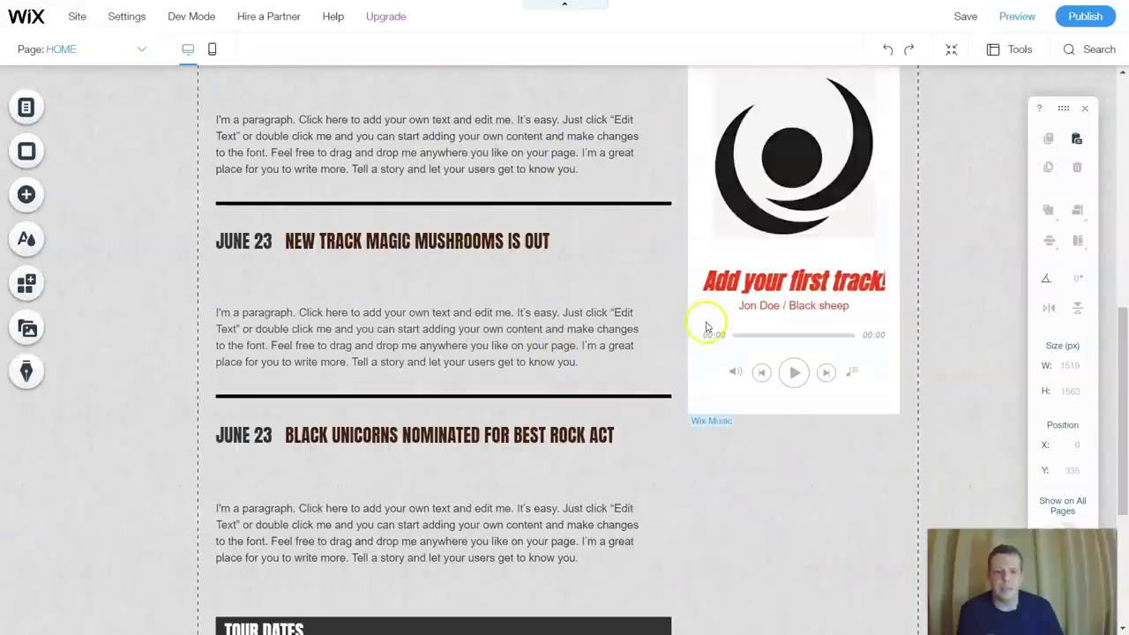
- Browse the video and music elements available to add, including the Wix Music players and the single video players
{"action": "scroll", "coordinate": [741, 314], "scroll_direction": "down", "scroll_amount": 3}
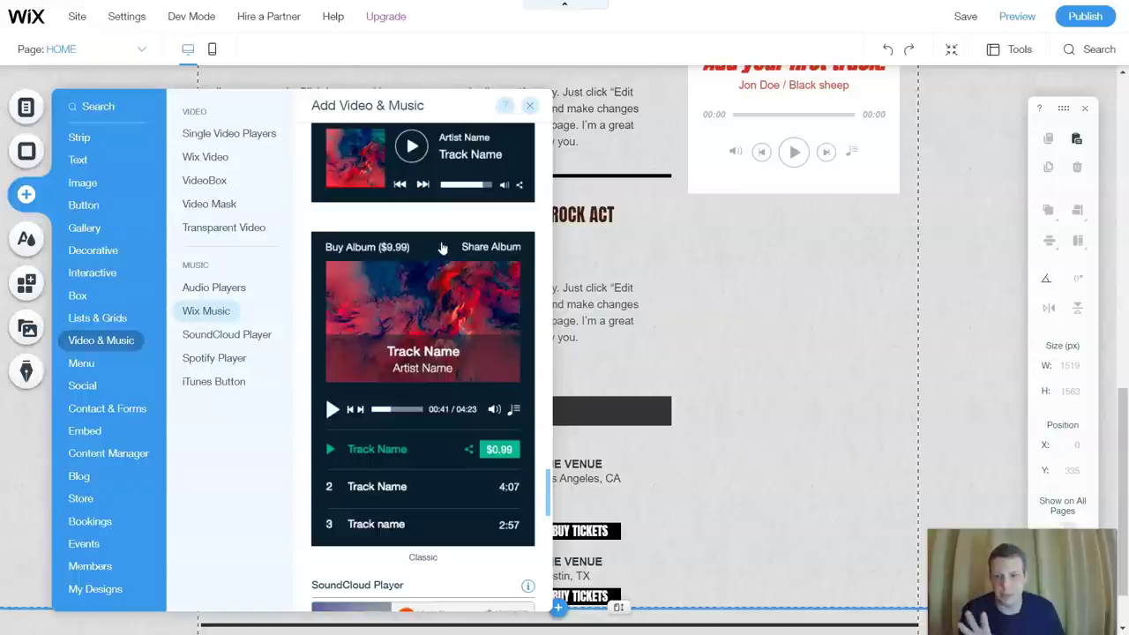
{"action": "left_click", "coordinate": [448, 242]}
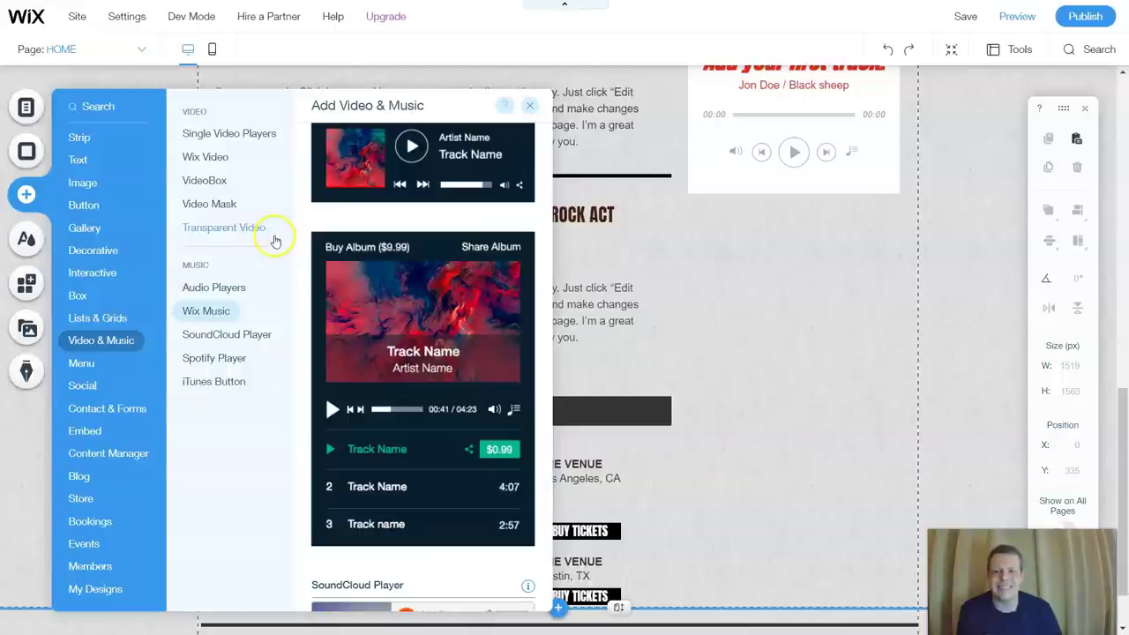
{"action": "left_click", "coordinate": [220, 142]}
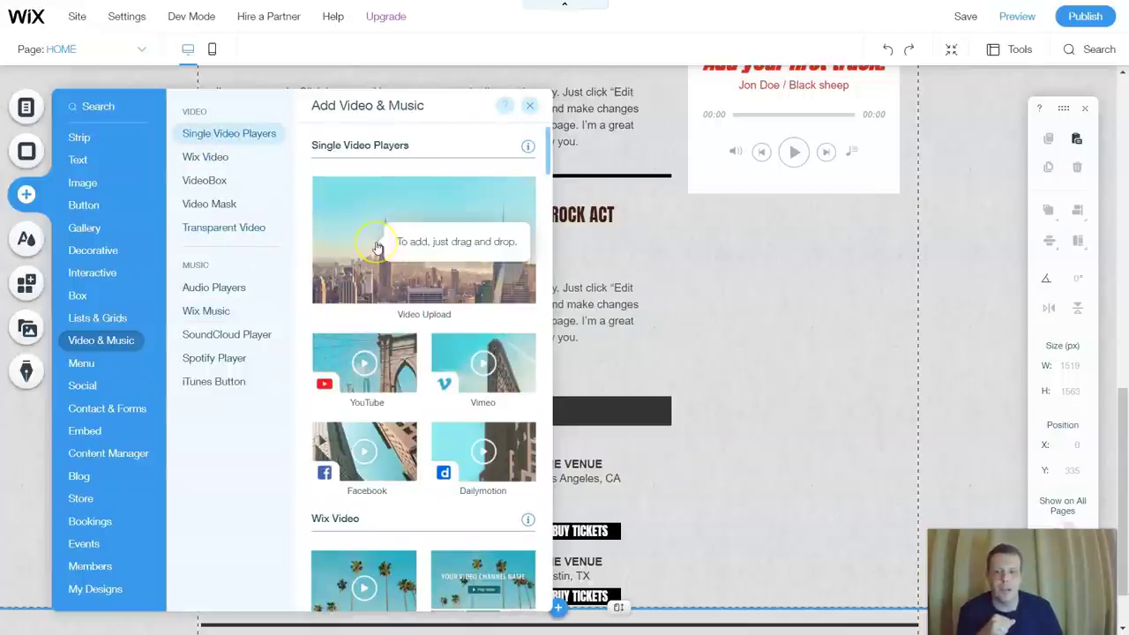
{"action": "scroll", "coordinate": [455, 338], "scroll_direction": "down", "scroll_amount": 1}
{"action": "scroll", "coordinate": [455, 338], "scroll_direction": "down", "scroll_amount": 2}
{"action": "scroll", "coordinate": [453, 327], "scroll_direction": "up", "scroll_amount": 2}
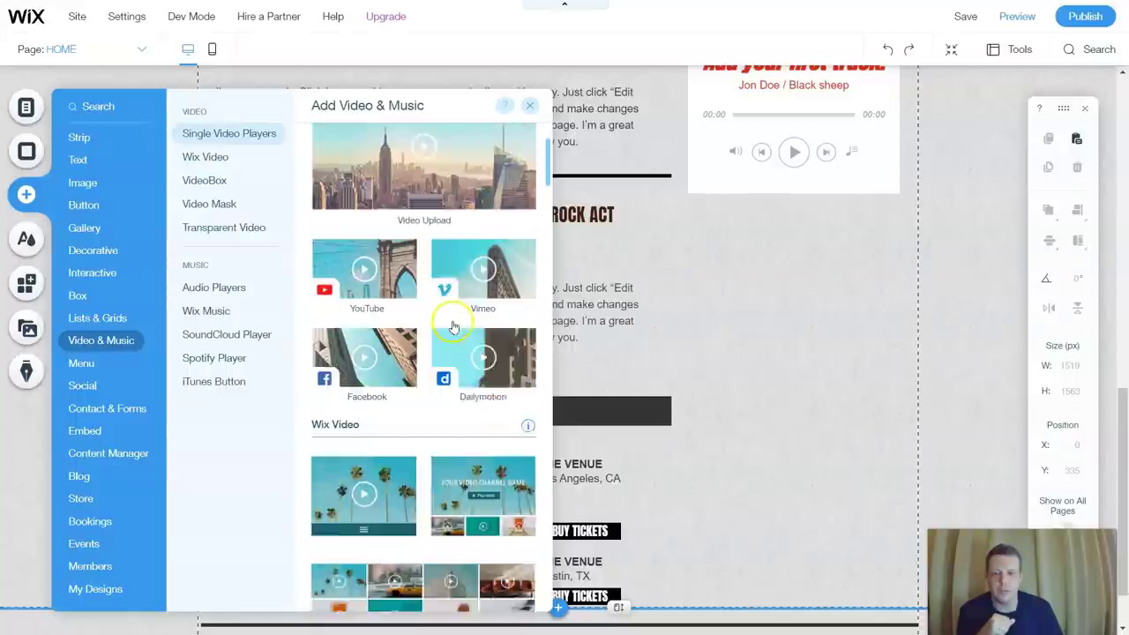
- Add the audio player with cover image, track name and artist name to the page, directly below the large music player
{"action": "scroll", "coordinate": [453, 327], "scroll_direction": "down", "scroll_amount": 8}
{"action": "scroll", "coordinate": [453, 296], "scroll_direction": "down", "scroll_amount": 3}
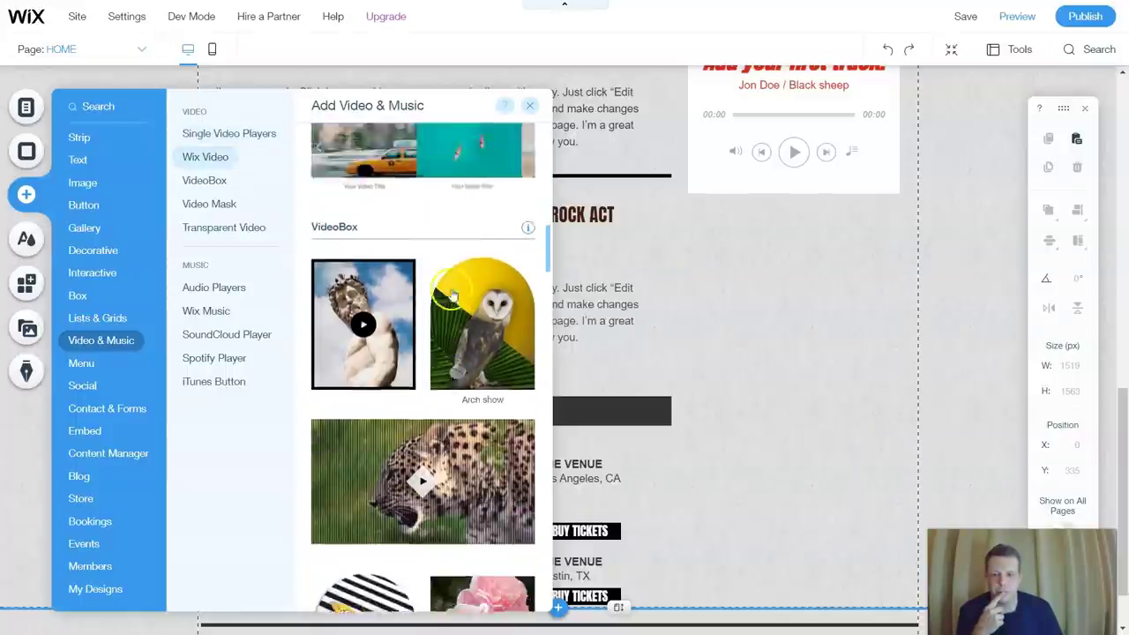
{"action": "scroll", "coordinate": [453, 296], "scroll_direction": "up", "scroll_amount": 10}
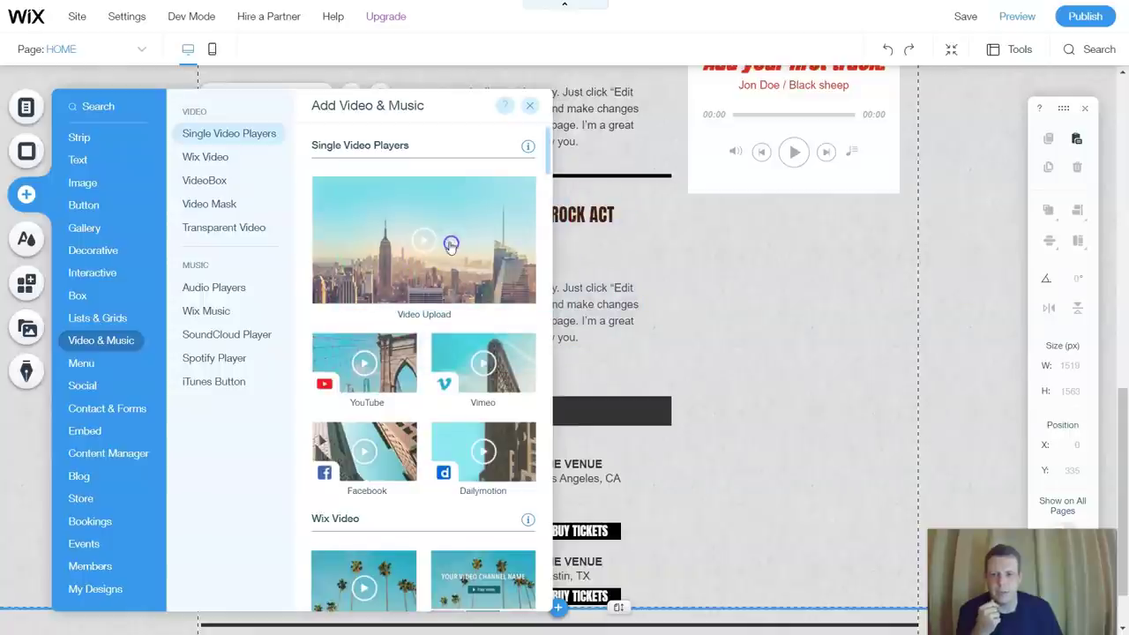
{"action": "left_click", "coordinate": [233, 293]}
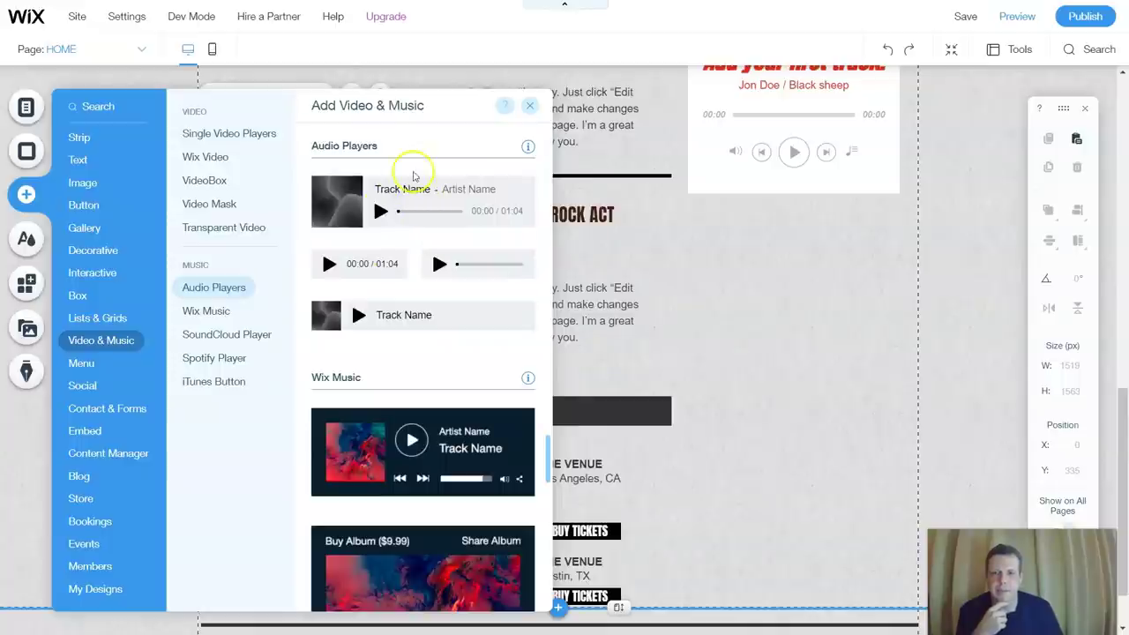
{"action": "left_click_drag", "start_coordinate": [438, 194], "coordinate": [809, 233]}
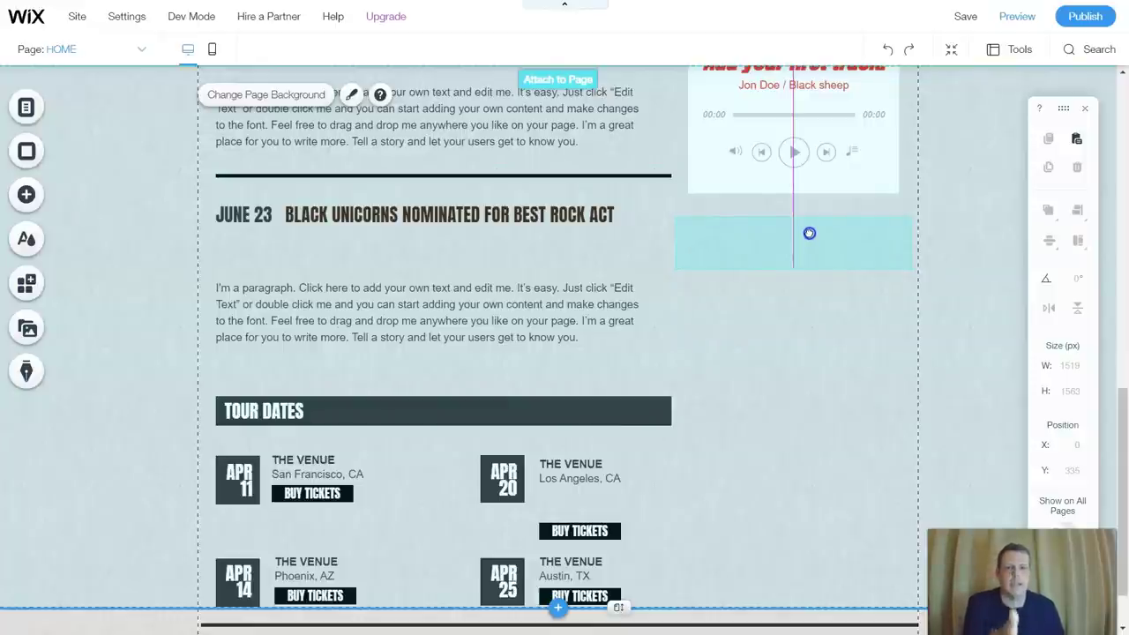
{"action": "left_click_drag", "start_coordinate": [809, 233], "coordinate": [809, 232]}
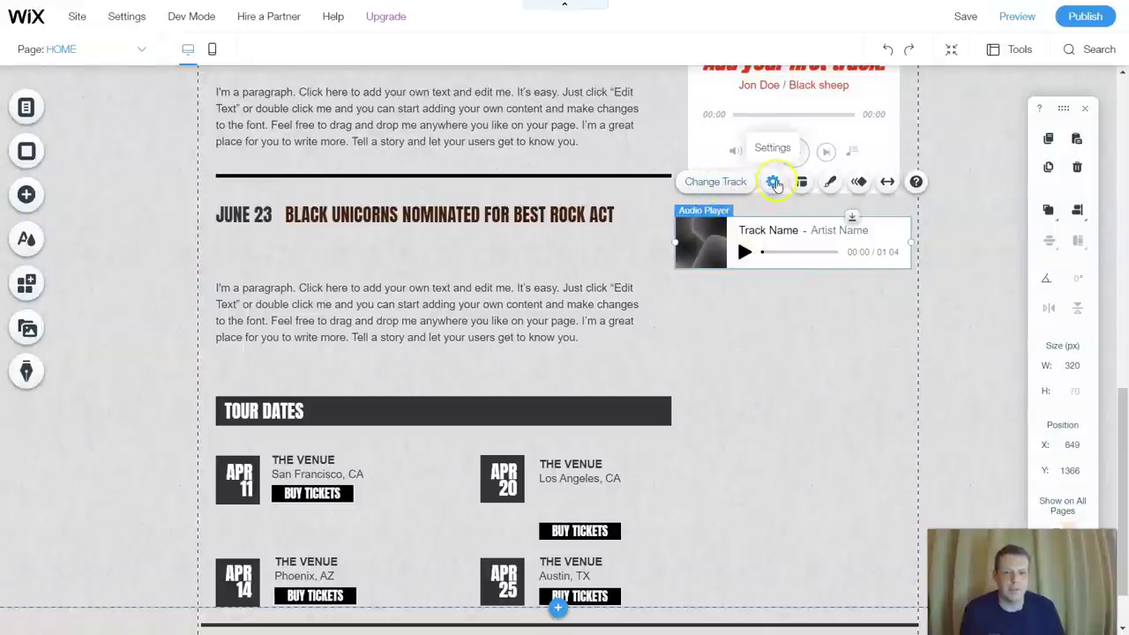
- Keep One track as the new audio player's source and set images.png from the site files as its cover image
{"action": "left_click", "coordinate": [721, 182]}
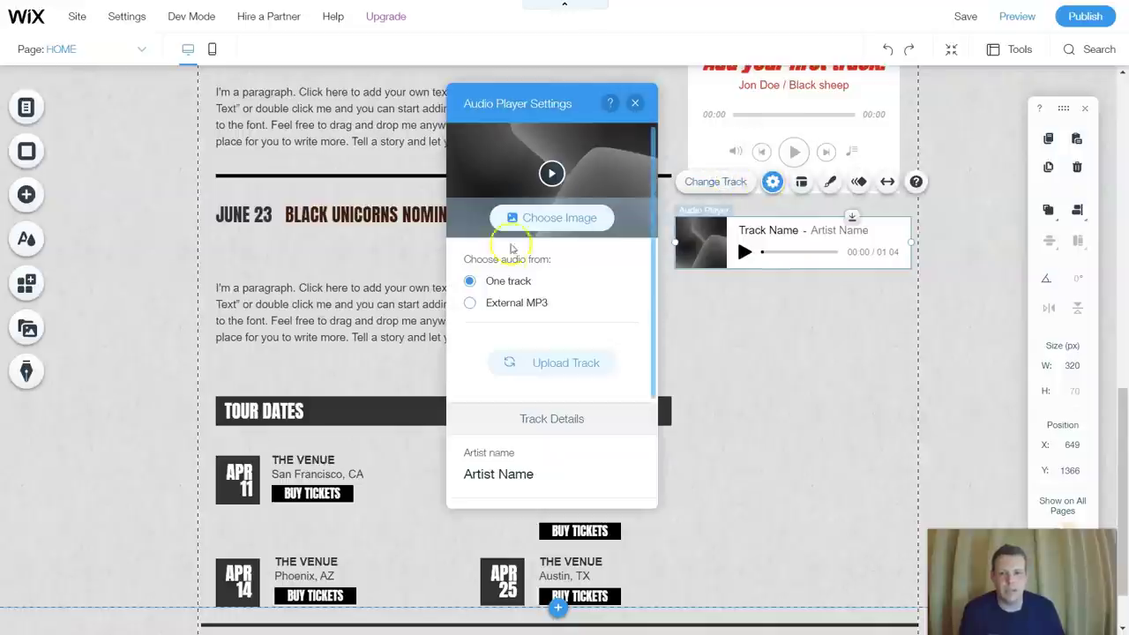
{"action": "left_click", "coordinate": [470, 303]}
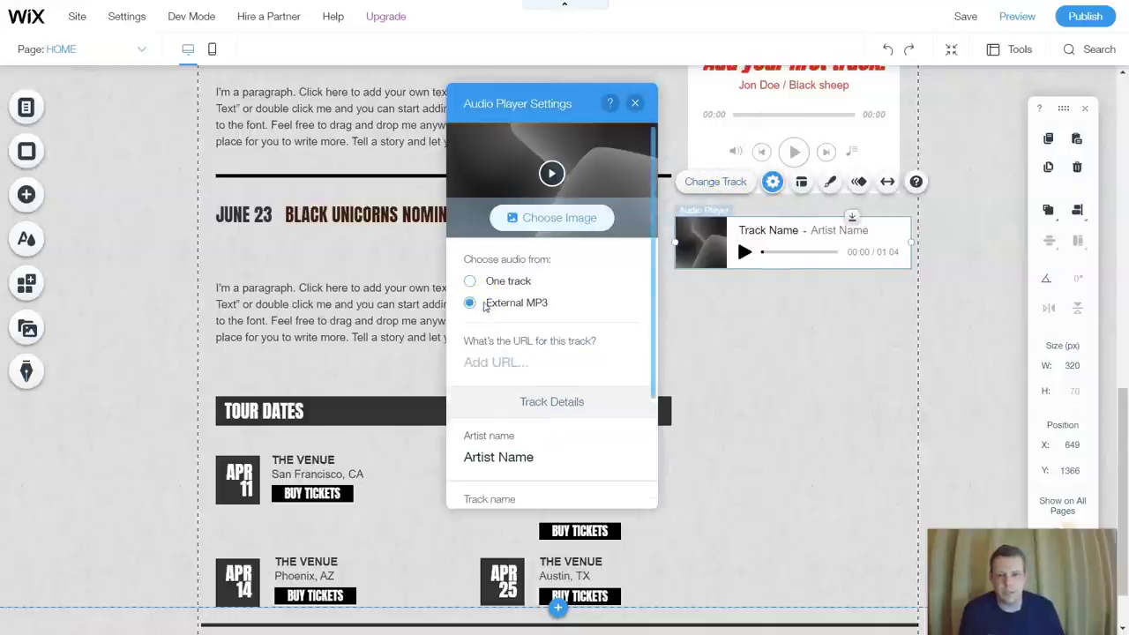
{"action": "left_click", "coordinate": [508, 375]}
{"action": "left_click", "coordinate": [494, 282]}
{"action": "left_click", "coordinate": [567, 220]}
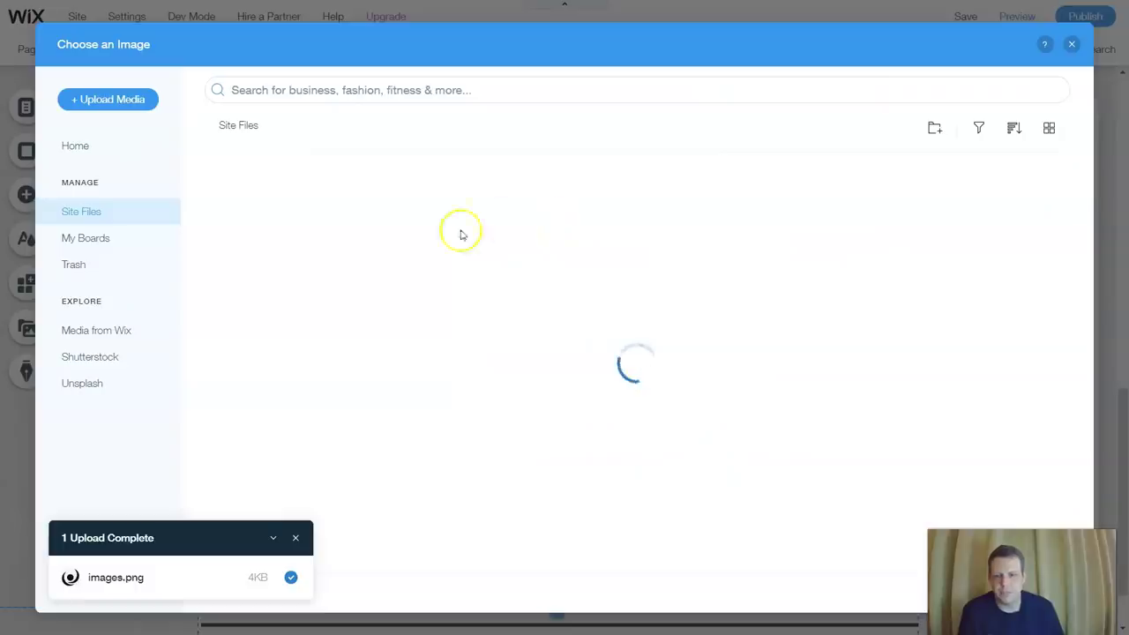
{"action": "double_click", "coordinate": [275, 249]}
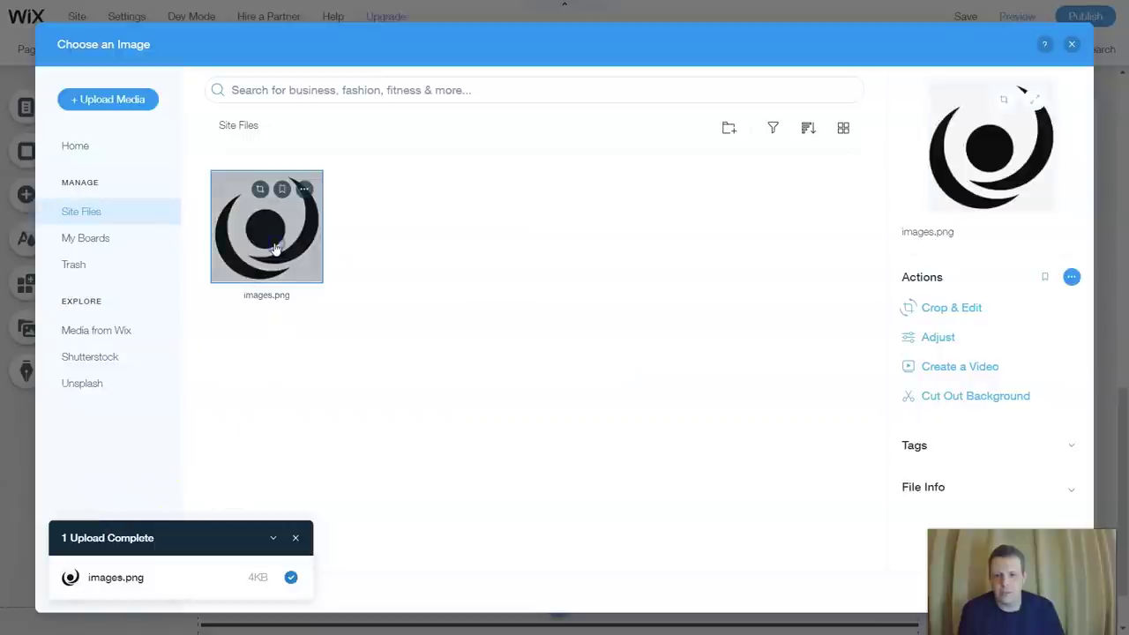
{"action": "key", "text": "Escape"}
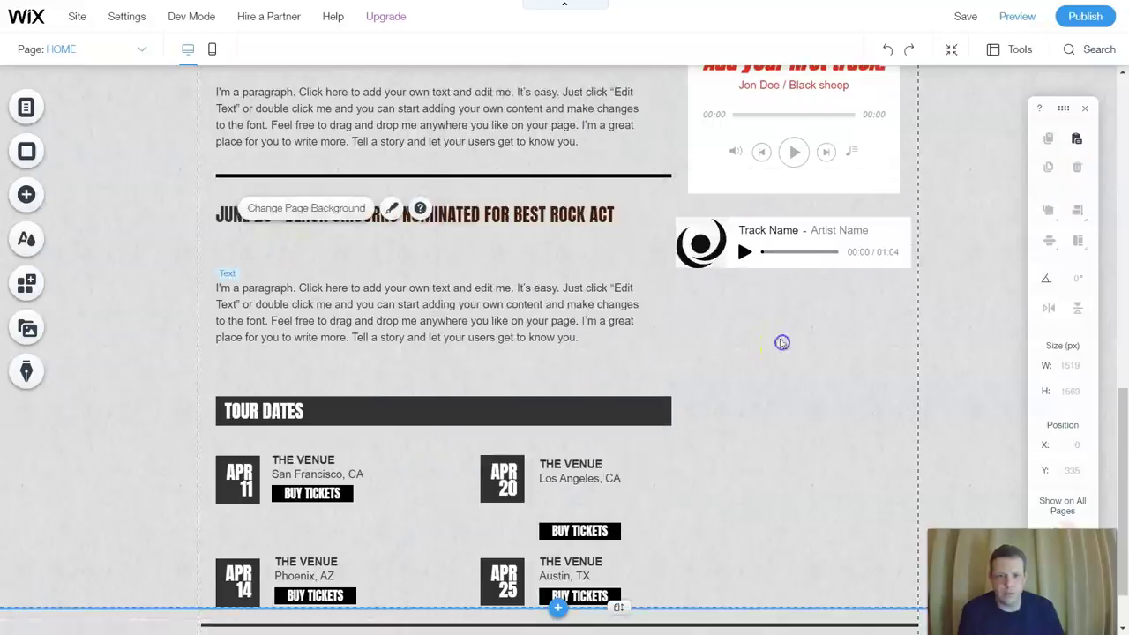
- Change the audio player's artist name to BLACK SHEEP in its track details
{"action": "left_click", "coordinate": [774, 233]}
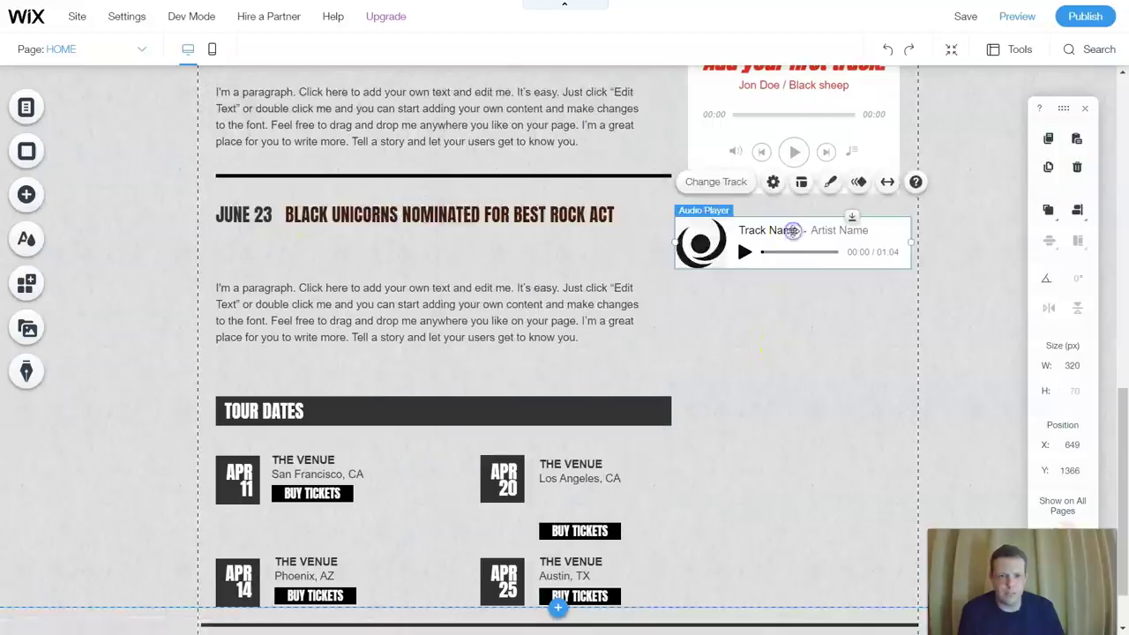
{"action": "left_click", "coordinate": [770, 182]}
{"action": "scroll", "coordinate": [542, 364], "scroll_direction": "down", "scroll_amount": 2}
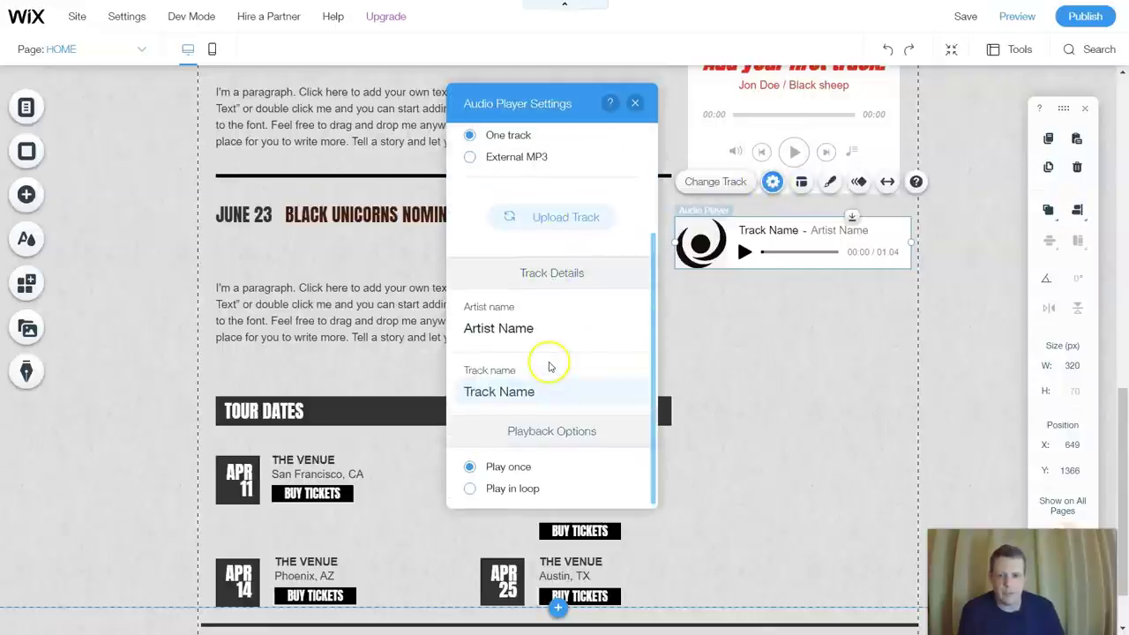
{"action": "left_click", "coordinate": [546, 327]}
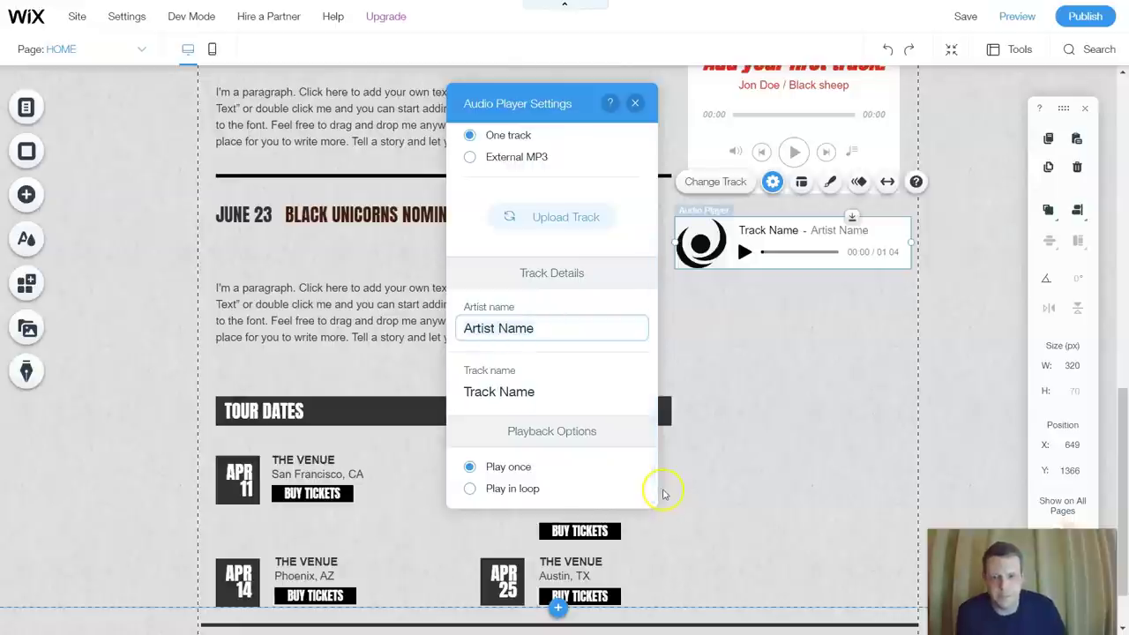
{"action": "double_click", "coordinate": [529, 329]}
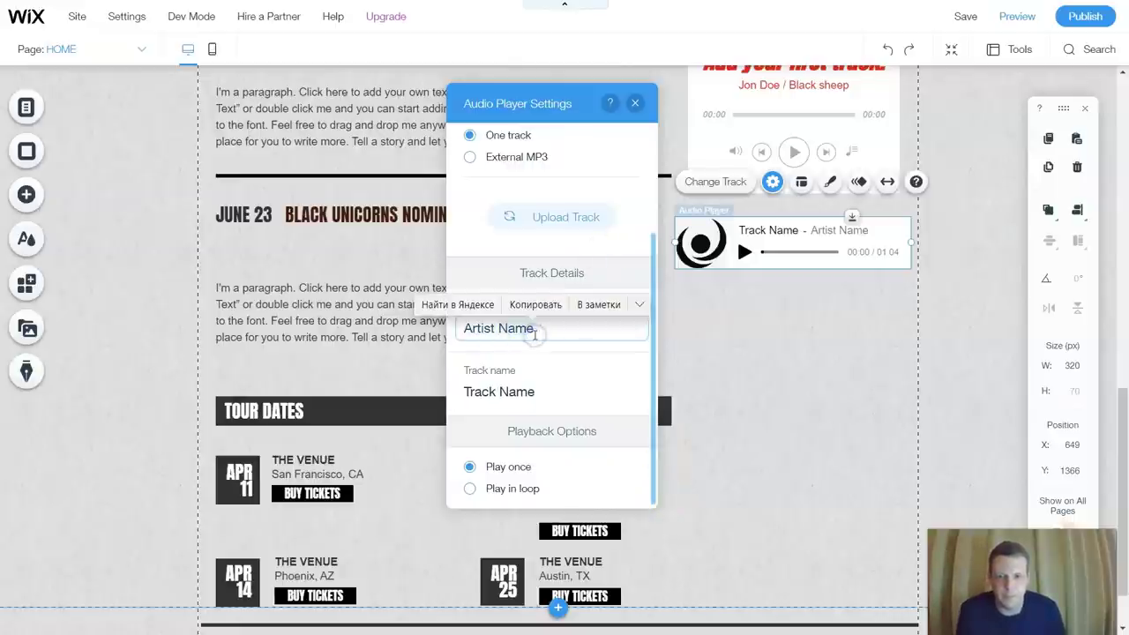
{"action": "left_click", "coordinate": [534, 332]}
{"action": "key", "text": "BackSpace"}
{"action": "key", "text": "BackSpace"}
{"action": "key", "text": "BackSpace"}
{"action": "key", "text": "BackSpace"}
{"action": "key", "text": "BackSpace"}
{"action": "key", "text": "BackSpace"}
{"action": "key", "text": "BackSpace"}
{"action": "key", "text": "BackSpace"}
{"action": "key", "text": "BackSpace"}
{"action": "key", "text": "BackSpace"}
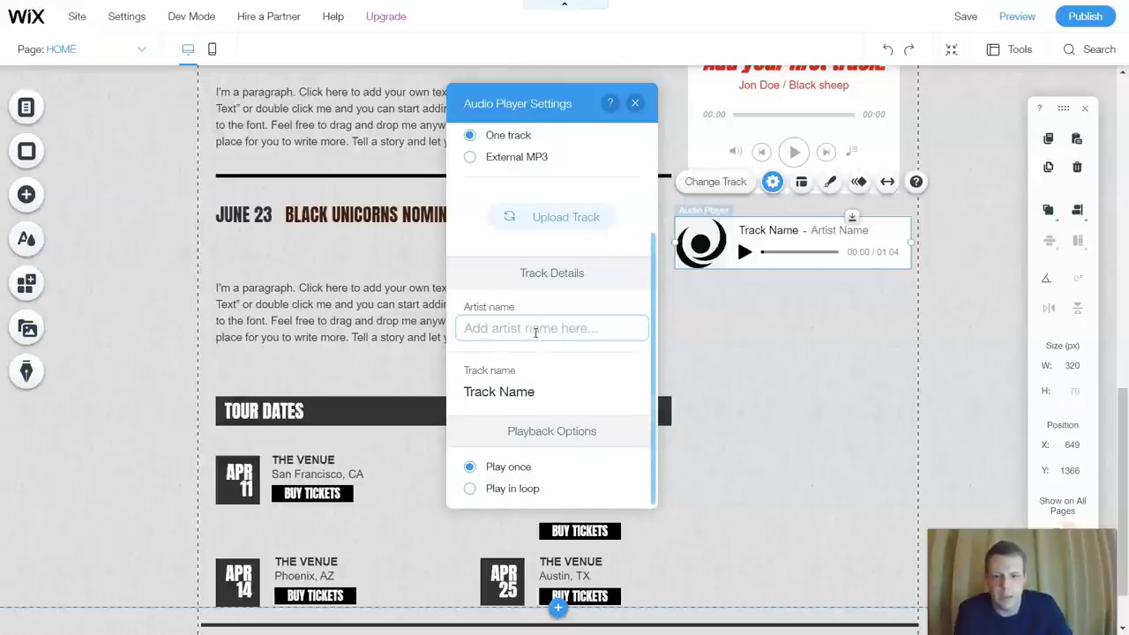
{"action": "type", "text": "BLACK SHEEP"}
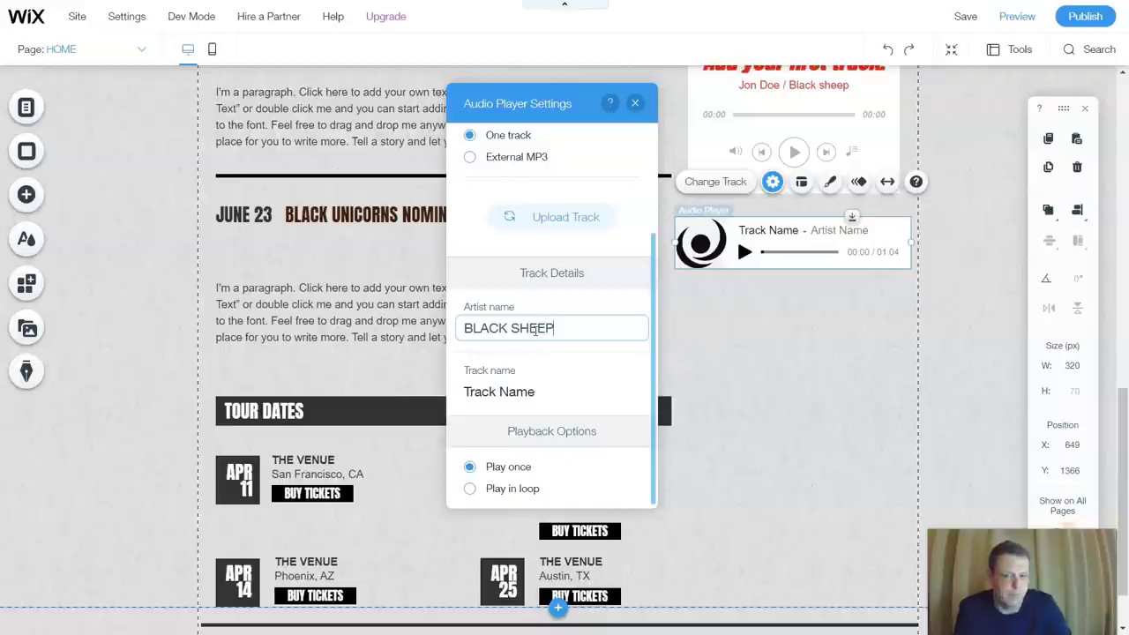
- Name the audio player's track TILL DUST TOMORROW, set playback to loop, and close the player settings
{"action": "left_click", "coordinate": [534, 393]}
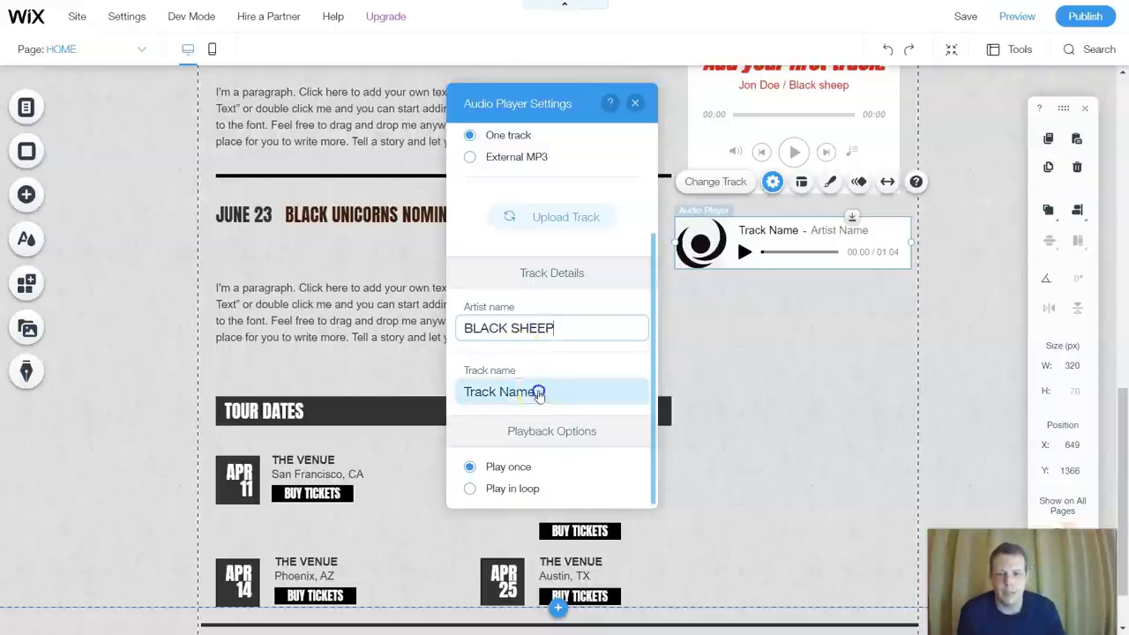
{"action": "left_click", "coordinate": [537, 392]}
{"action": "triple_click", "coordinate": [541, 390]}
{"action": "key", "text": "BackSpace"}
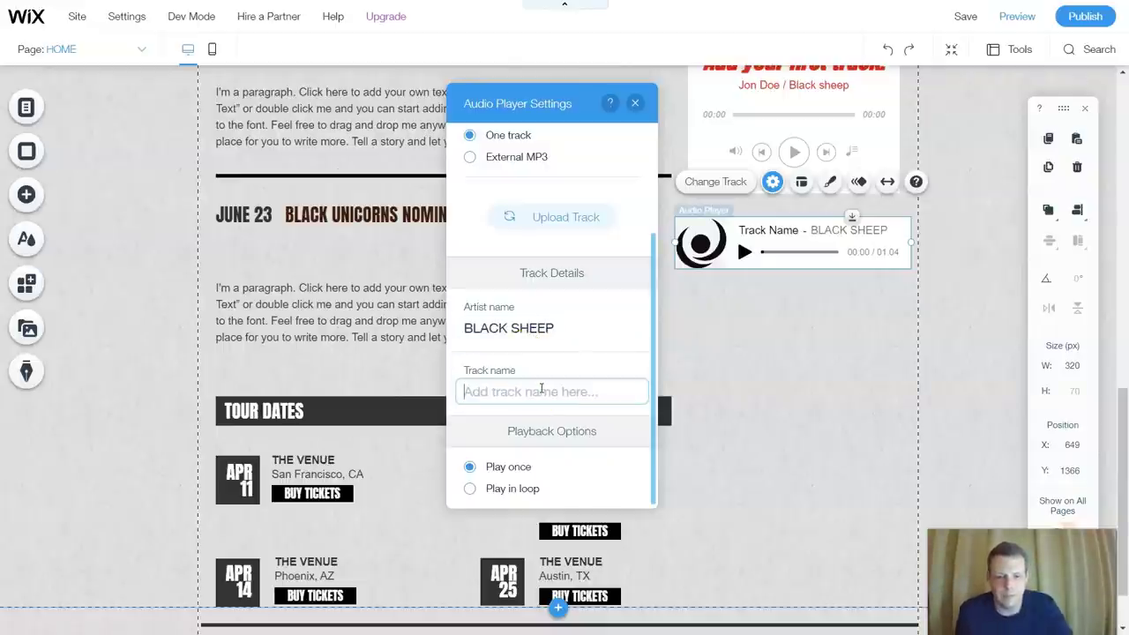
{"action": "type", "text": "TILL DUST TOMORROW"}
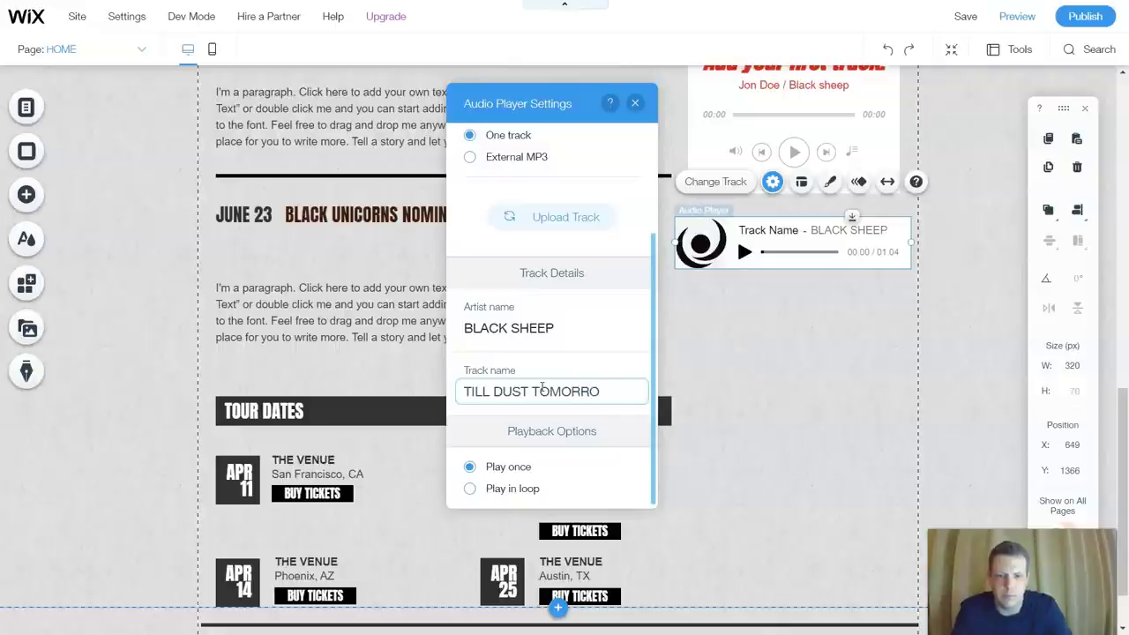
{"action": "left_click", "coordinate": [470, 488]}
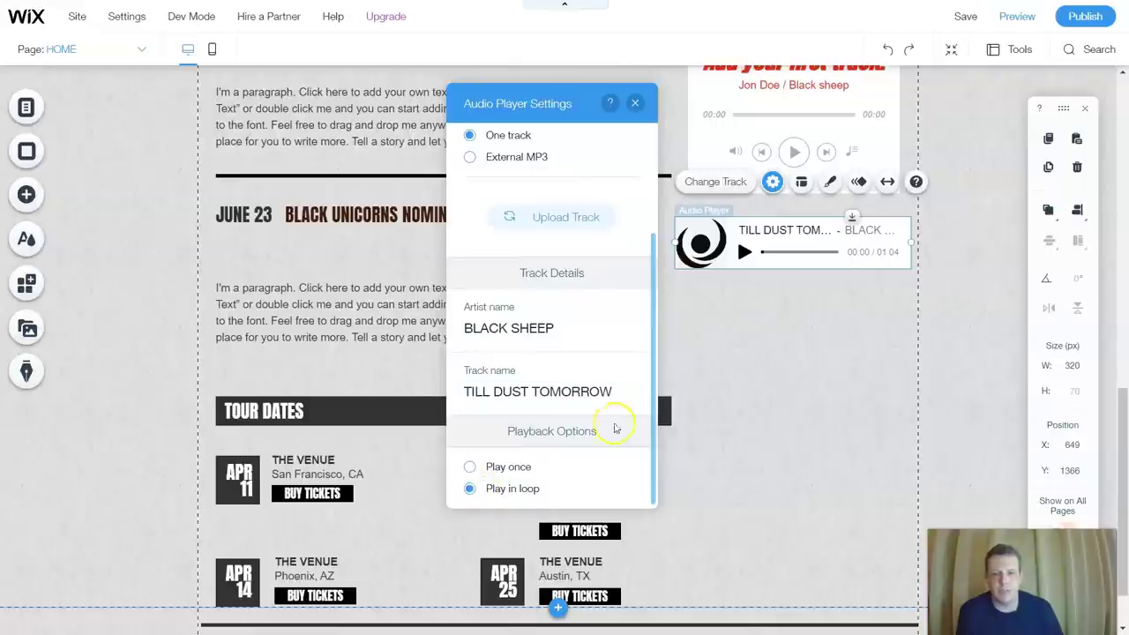
{"action": "scroll", "coordinate": [577, 372], "scroll_direction": "up", "scroll_amount": 3}
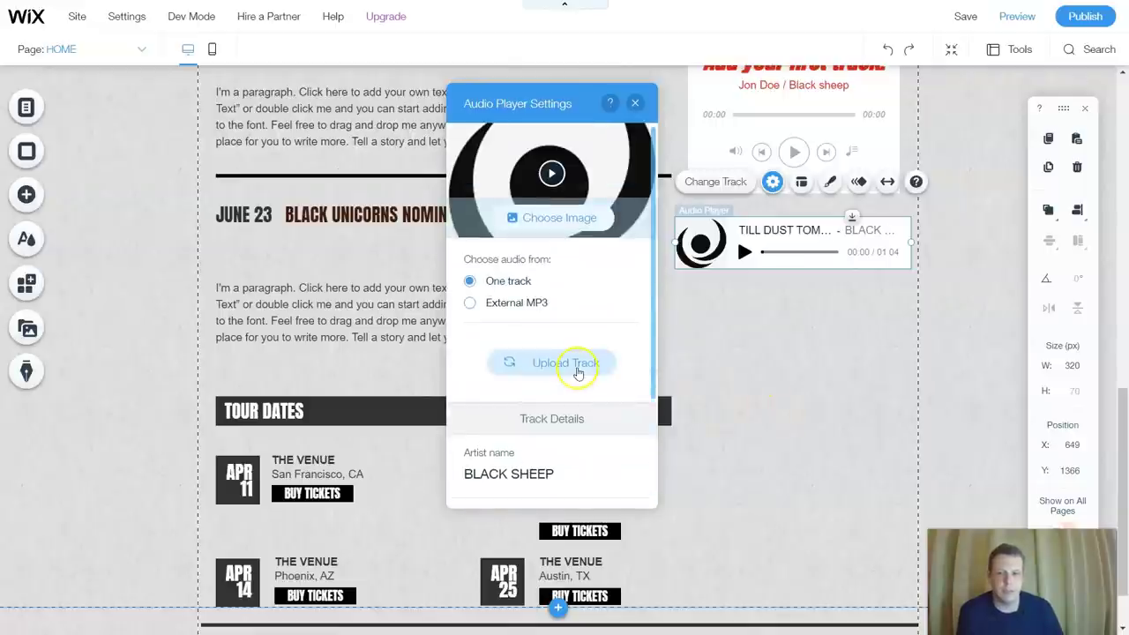
{"action": "left_click", "coordinate": [770, 350]}
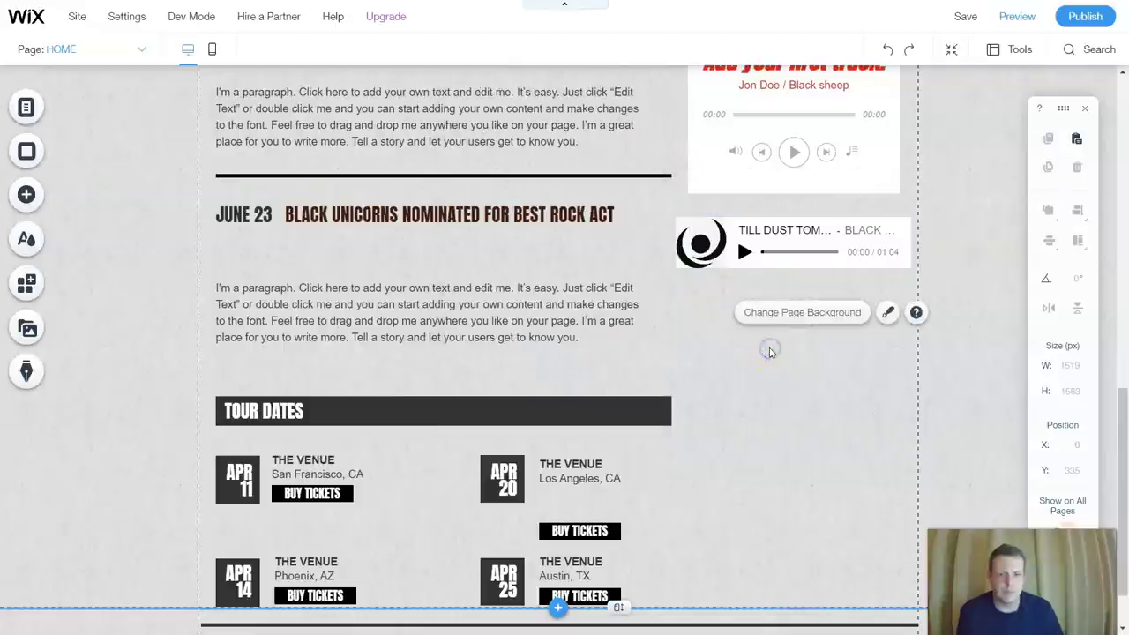
- Apply the Turn-In animation to the small audio player and close the animation choices
{"action": "left_click", "coordinate": [820, 245]}
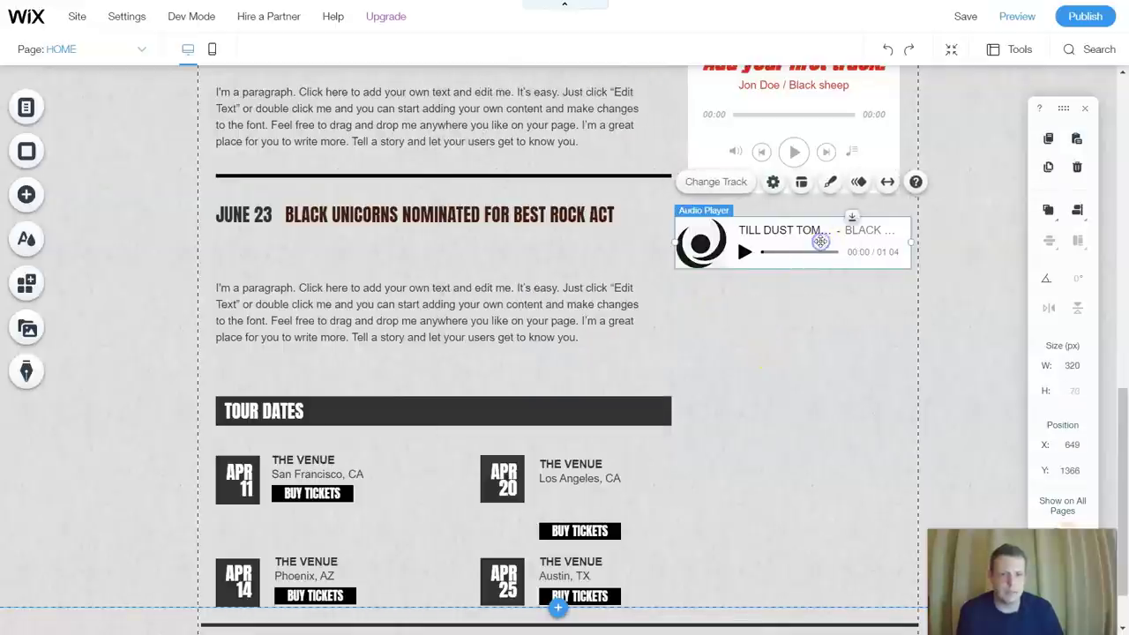
{"action": "left_click", "coordinate": [862, 177]}
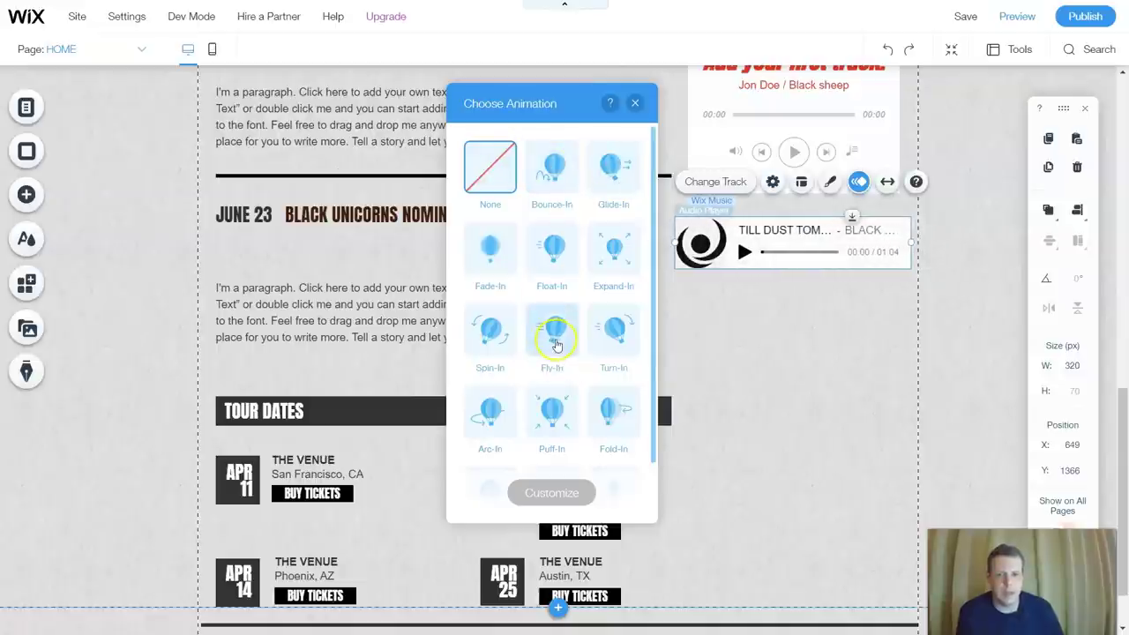
{"action": "left_click", "coordinate": [615, 335]}
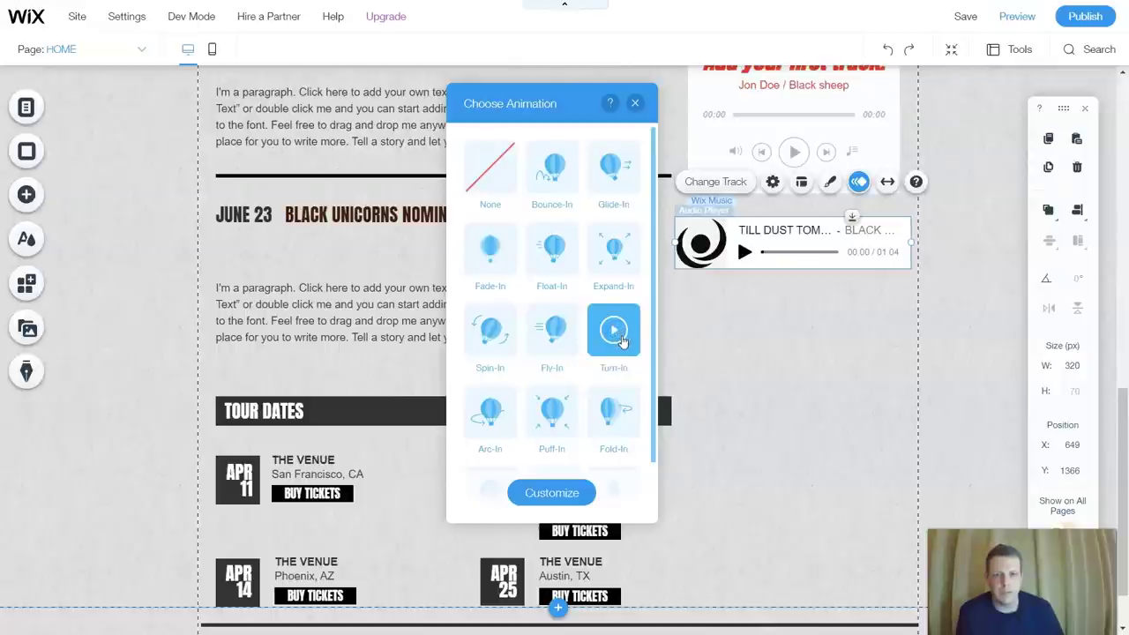
{"action": "left_click", "coordinate": [829, 340]}
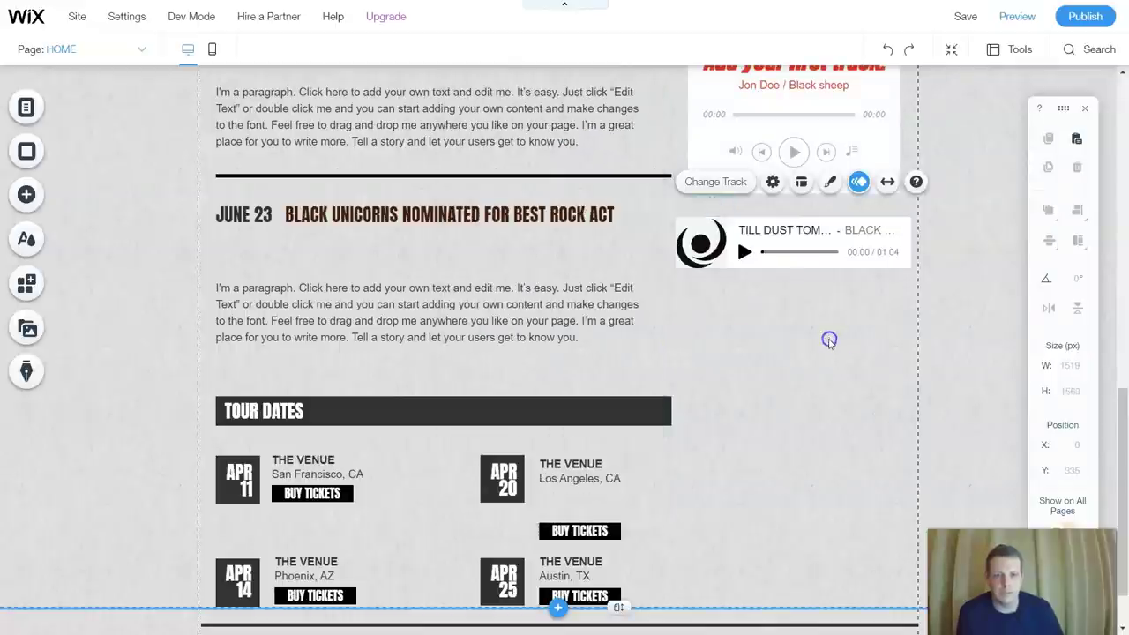
- Review the home page from the Grey Matter header through the news posts, music players and tour dates
{"action": "scroll", "coordinate": [800, 265], "scroll_direction": "up", "scroll_amount": 2}
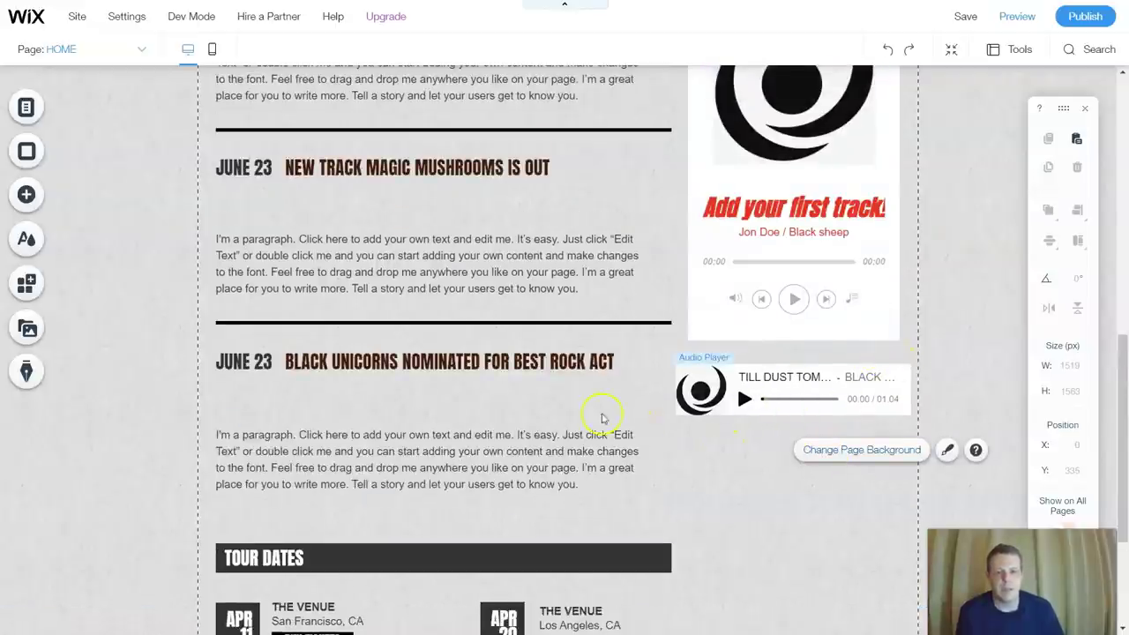
{"action": "scroll", "coordinate": [752, 379], "scroll_direction": "down", "scroll_amount": 1}
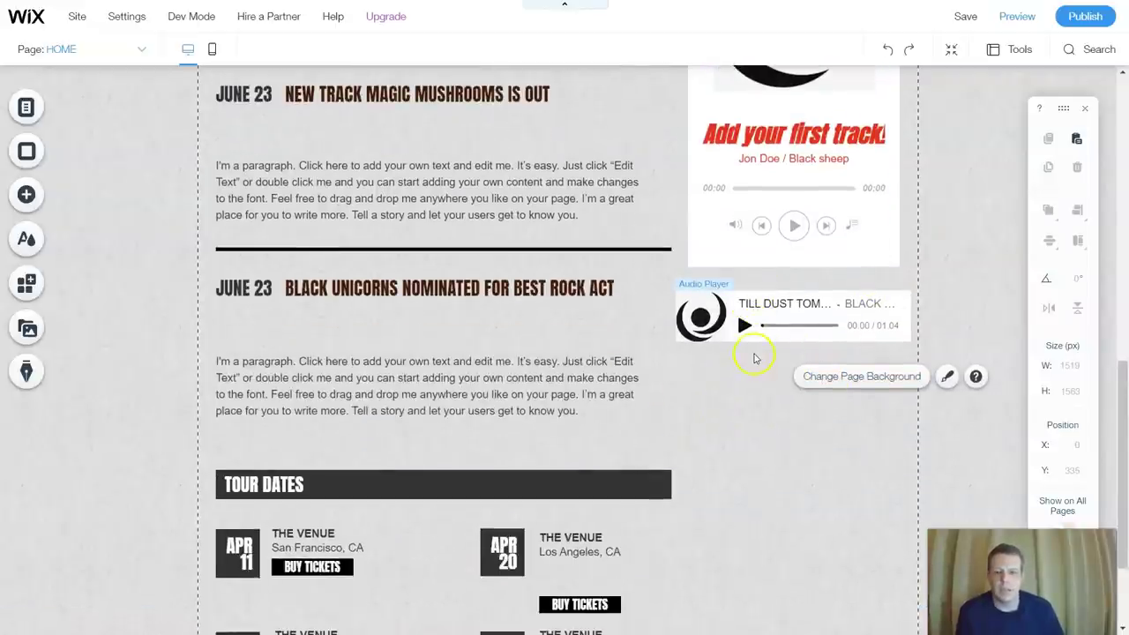
{"action": "scroll", "coordinate": [782, 361], "scroll_direction": "down", "scroll_amount": 2}
{"action": "scroll", "coordinate": [791, 327], "scroll_direction": "up", "scroll_amount": 10}
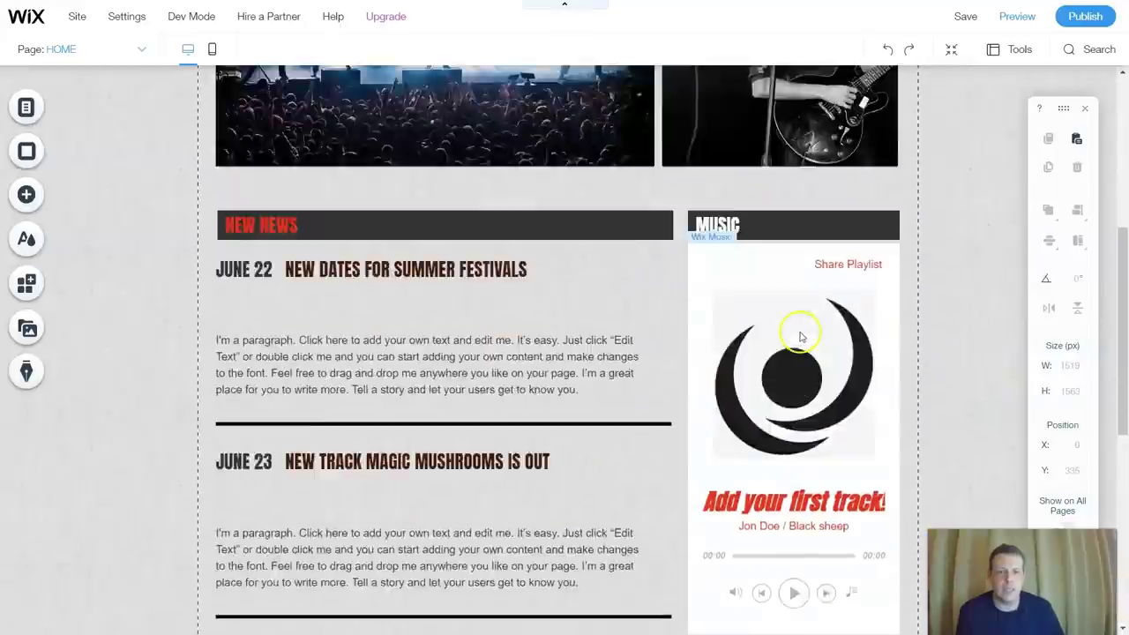
{"action": "scroll", "coordinate": [805, 326], "scroll_direction": "up", "scroll_amount": 1}
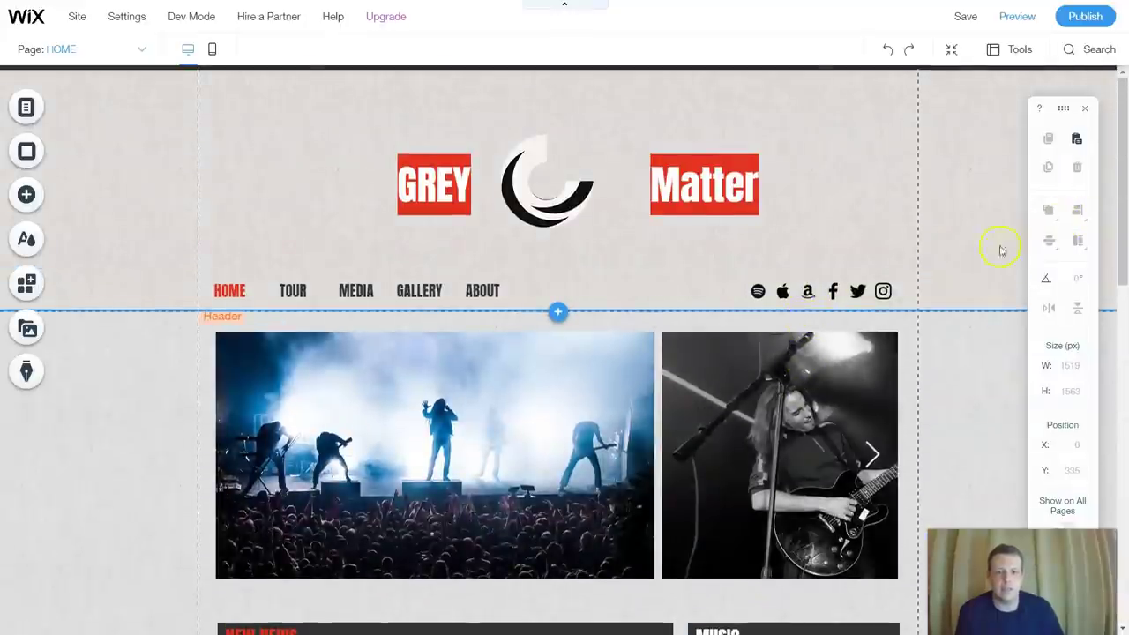
{"action": "scroll", "coordinate": [590, 344], "scroll_direction": "down", "scroll_amount": 8}
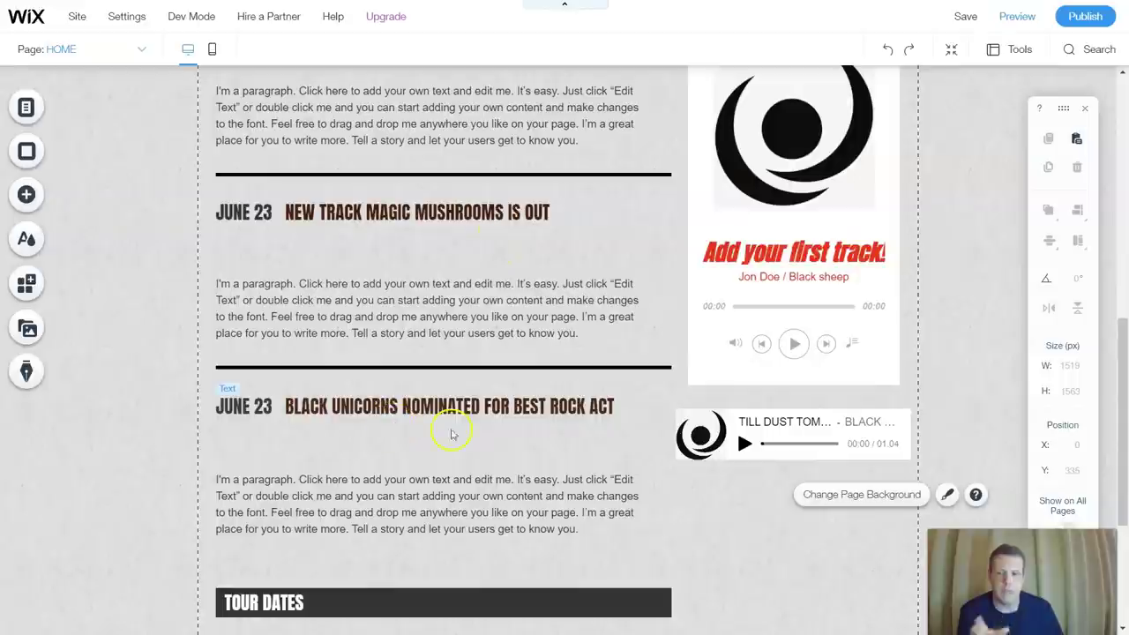
{"action": "left_click", "coordinate": [364, 413]}
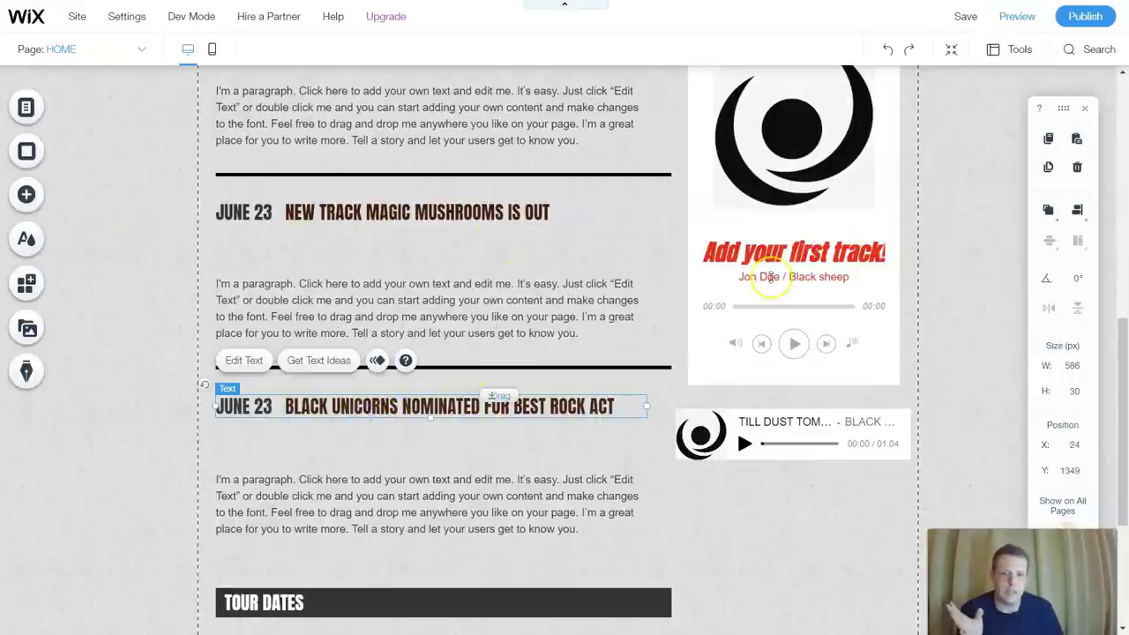
{"action": "scroll", "coordinate": [759, 299], "scroll_direction": "up", "scroll_amount": 8}
{"action": "scroll", "coordinate": [811, 317], "scroll_direction": "down", "scroll_amount": 8}
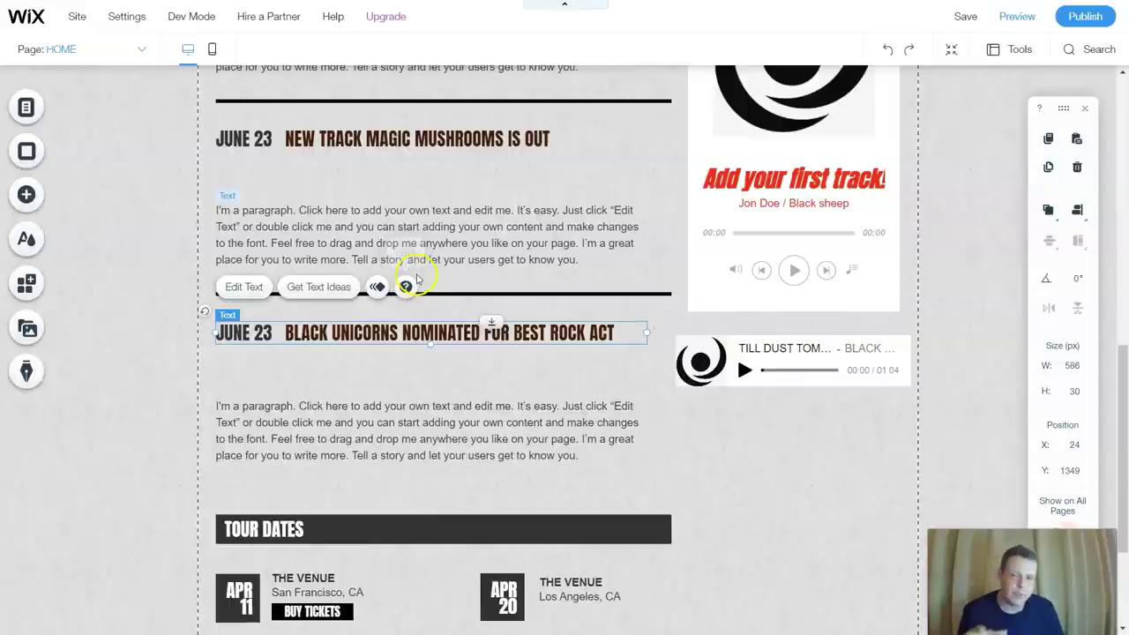
{"action": "scroll", "coordinate": [432, 291], "scroll_direction": "down", "scroll_amount": 1}
{"action": "scroll", "coordinate": [485, 313], "scroll_direction": "up", "scroll_amount": 1}
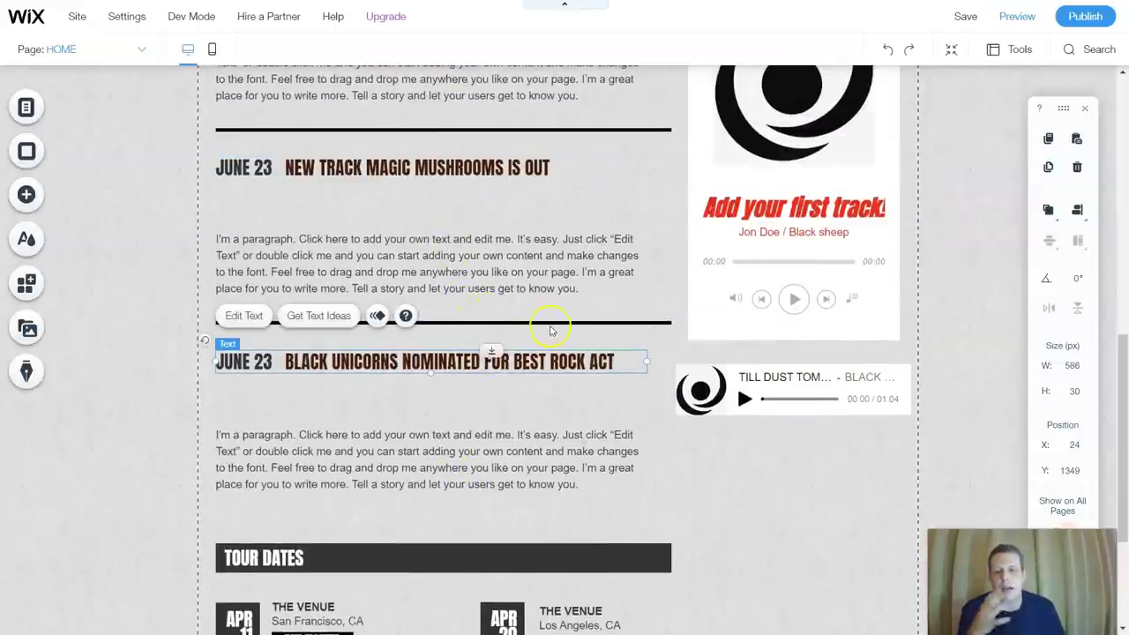
- Add a single uploaded-video player to the home page beside the news posts
{"action": "left_click", "coordinate": [64, 216]}
{"action": "left_click", "coordinate": [227, 137]}
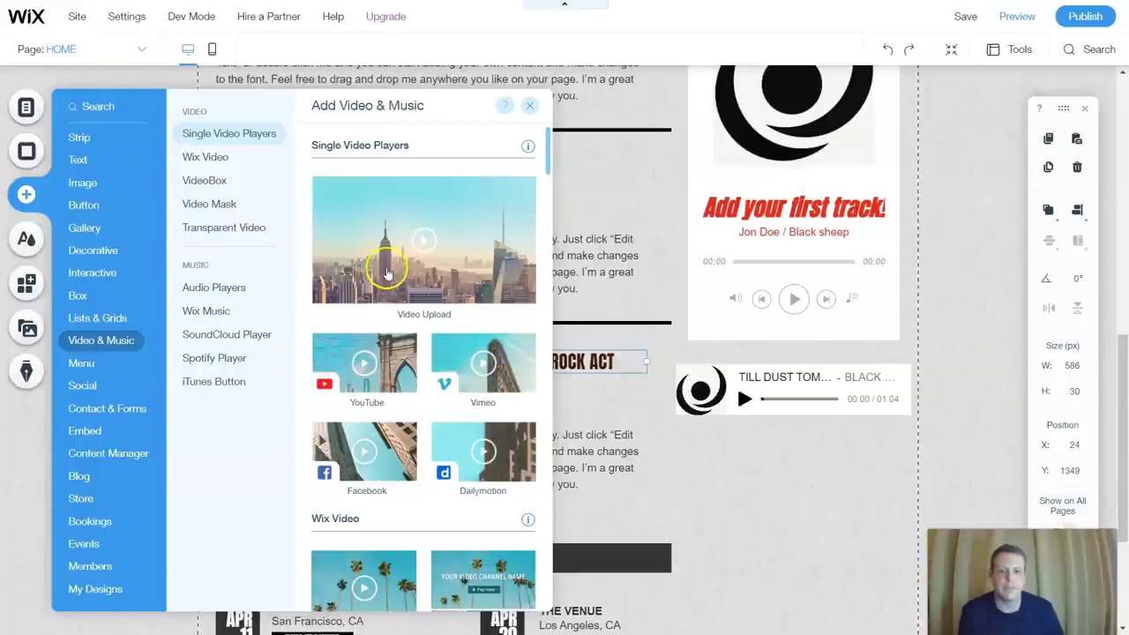
{"action": "left_click", "coordinate": [600, 357]}
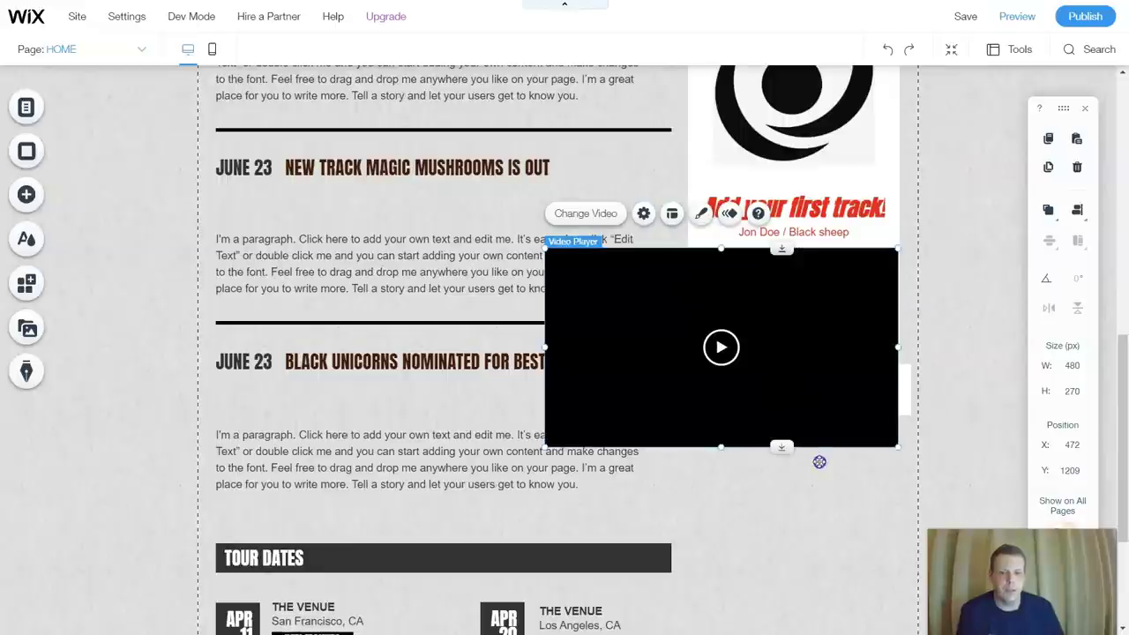
- Narrow the video player to 200 px wide and place it below the small audio player at about X 709, Y 1457
{"action": "left_click_drag", "start_coordinate": [666, 292], "coordinate": [801, 509]}
{"action": "scroll", "coordinate": [825, 326], "scroll_direction": "down", "scroll_amount": 1}
{"action": "scroll", "coordinate": [825, 326], "scroll_direction": "down", "scroll_amount": 2}
{"action": "left_click_drag", "start_coordinate": [947, 383], "coordinate": [820, 358]}
{"action": "left_click_drag", "start_coordinate": [909, 360], "coordinate": [808, 408]}
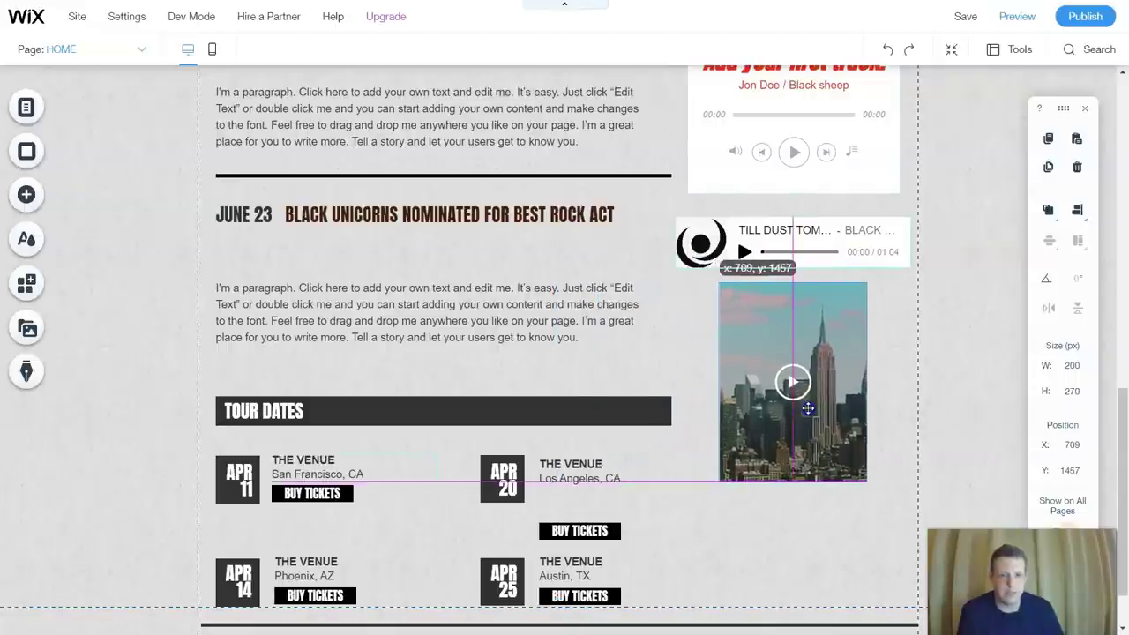
{"action": "left_click_drag", "start_coordinate": [808, 408], "coordinate": [807, 411]}
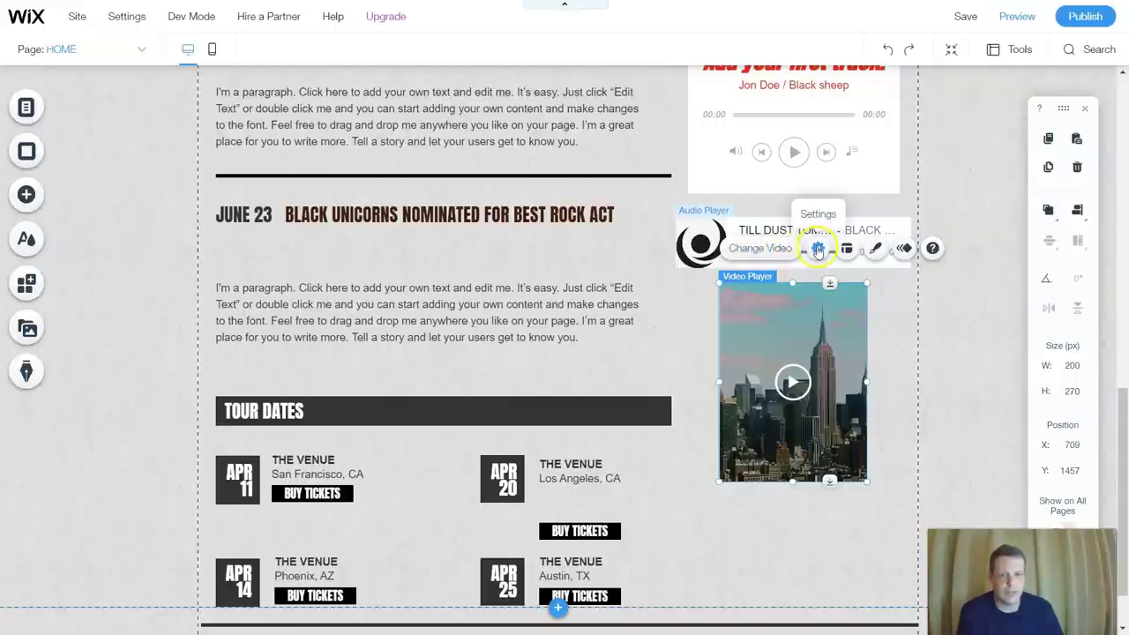
- Set the video player to play in a loop with autoplay off, and close its settings
{"action": "left_click", "coordinate": [816, 250]}
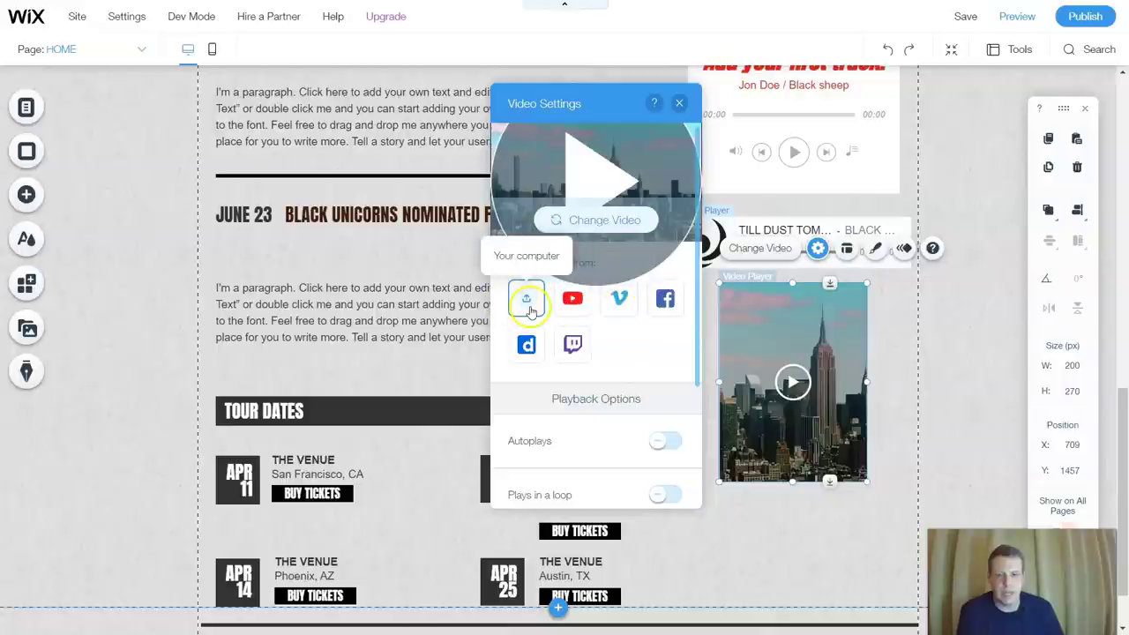
{"action": "scroll", "coordinate": [604, 373], "scroll_direction": "down", "scroll_amount": 2}
{"action": "left_click", "coordinate": [665, 297]}
{"action": "left_click", "coordinate": [667, 390]}
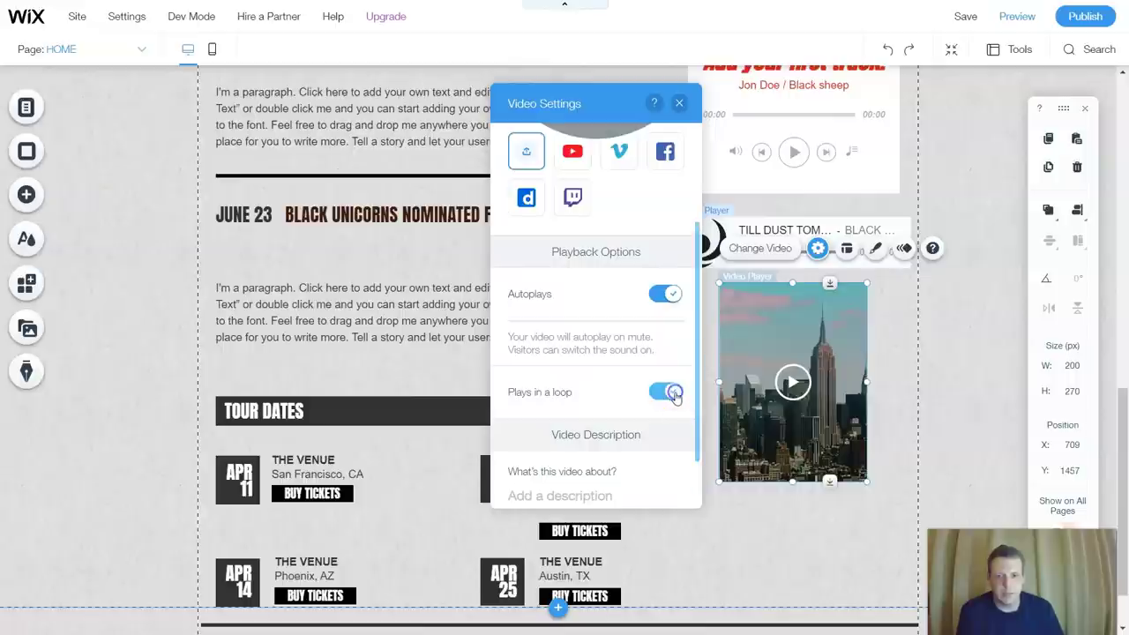
{"action": "scroll", "coordinate": [661, 362], "scroll_direction": "down", "scroll_amount": 1}
{"action": "scroll", "coordinate": [627, 335], "scroll_direction": "up", "scroll_amount": 2}
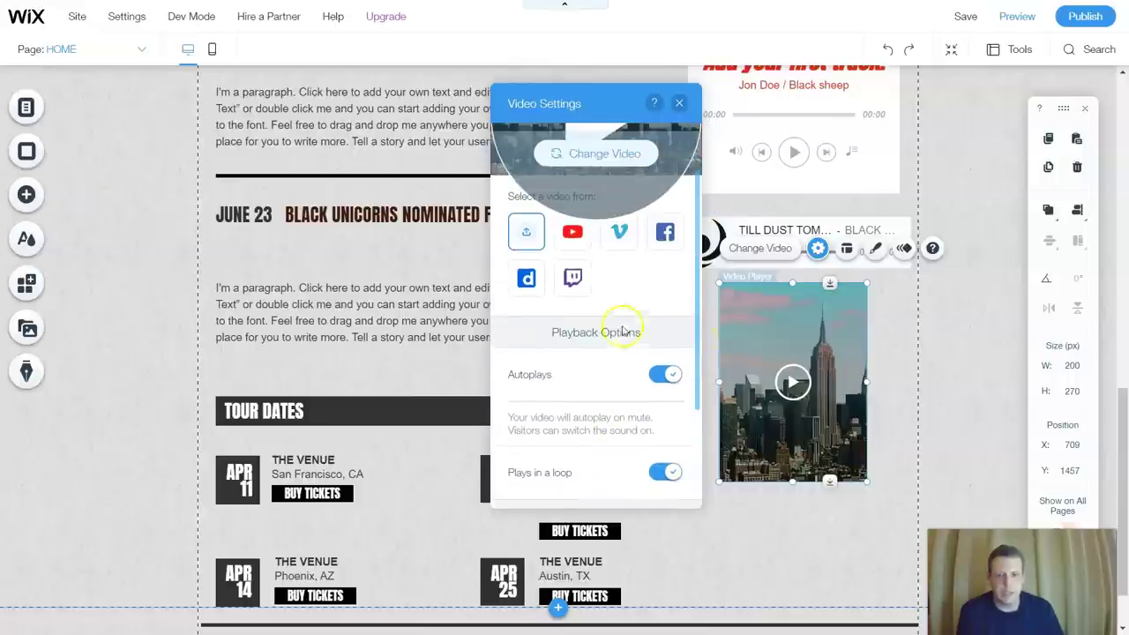
{"action": "left_click", "coordinate": [660, 379]}
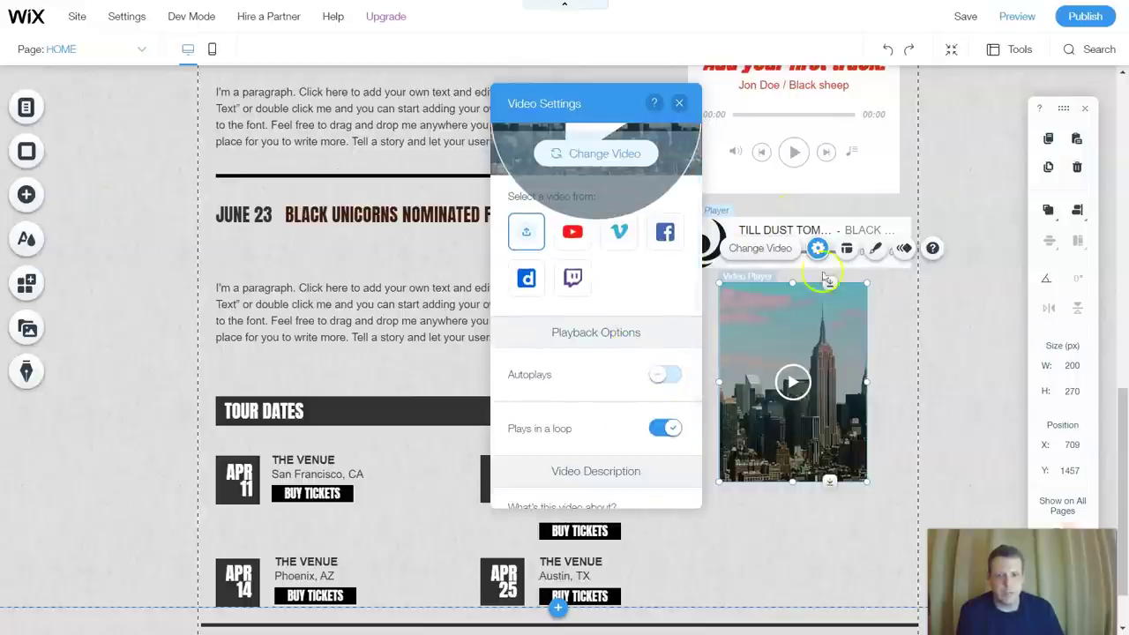
{"action": "scroll", "coordinate": [643, 252], "scroll_direction": "up", "scroll_amount": 1}
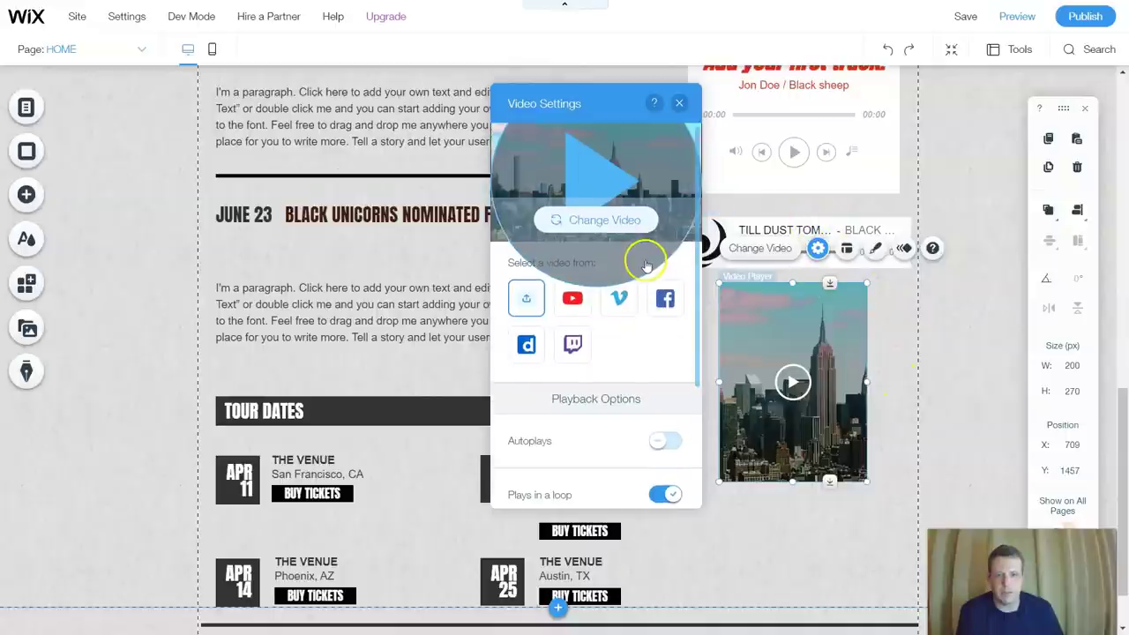
{"action": "left_click", "coordinate": [679, 106]}
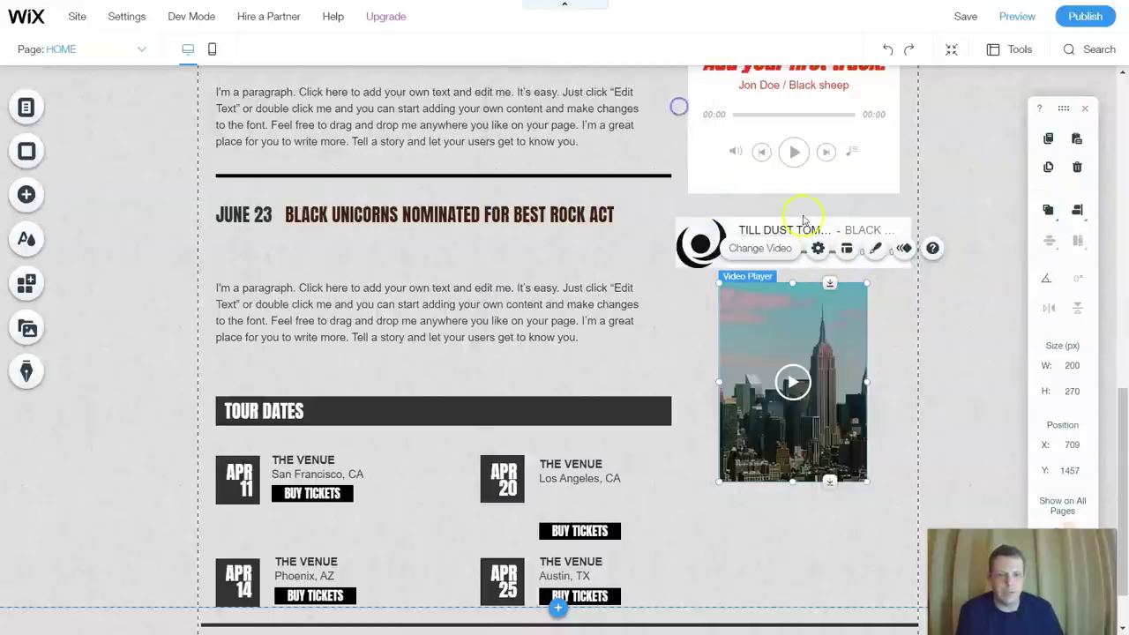
- Enlarge the video's play button to 80 px in the video layout and close the layout options
{"action": "left_click", "coordinate": [844, 250]}
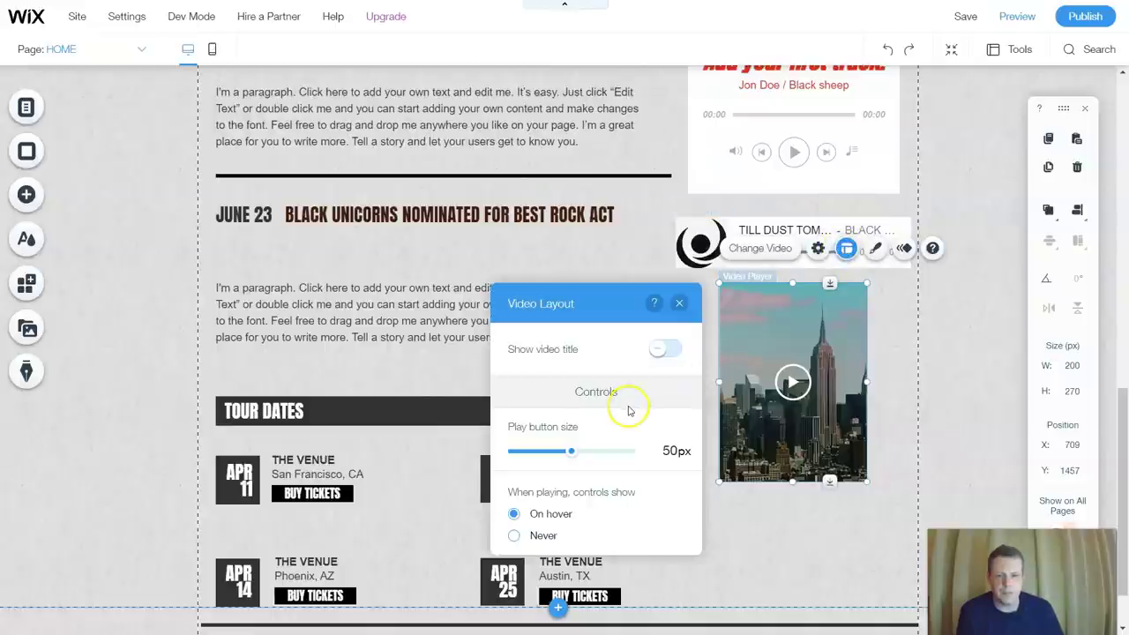
{"action": "left_click_drag", "start_coordinate": [570, 451], "coordinate": [635, 450]}
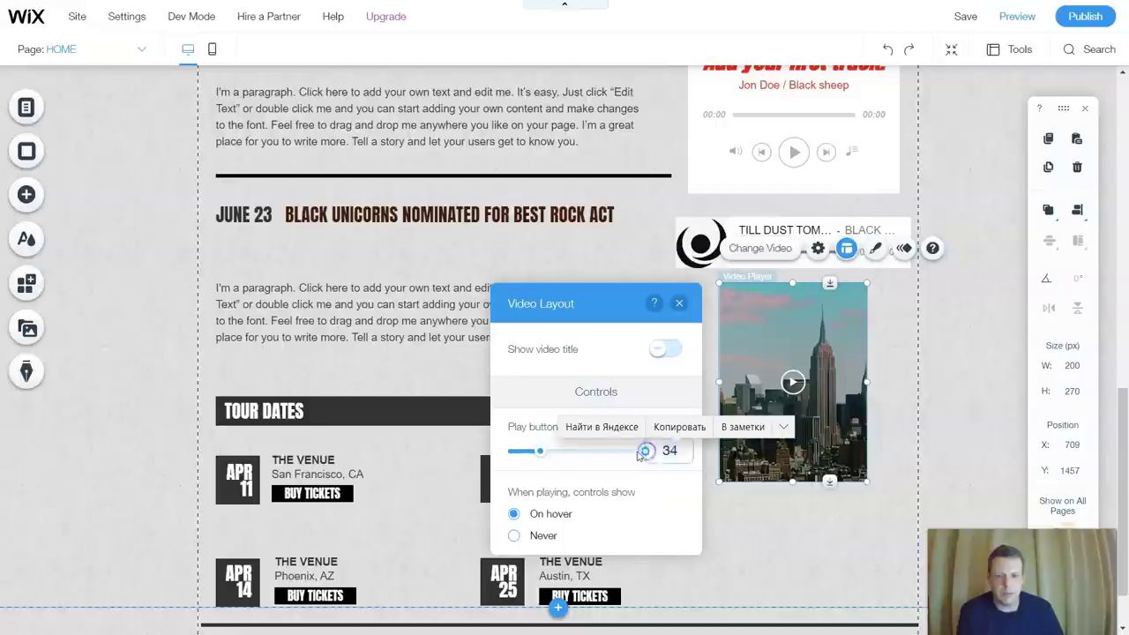
{"action": "left_click", "coordinate": [633, 453]}
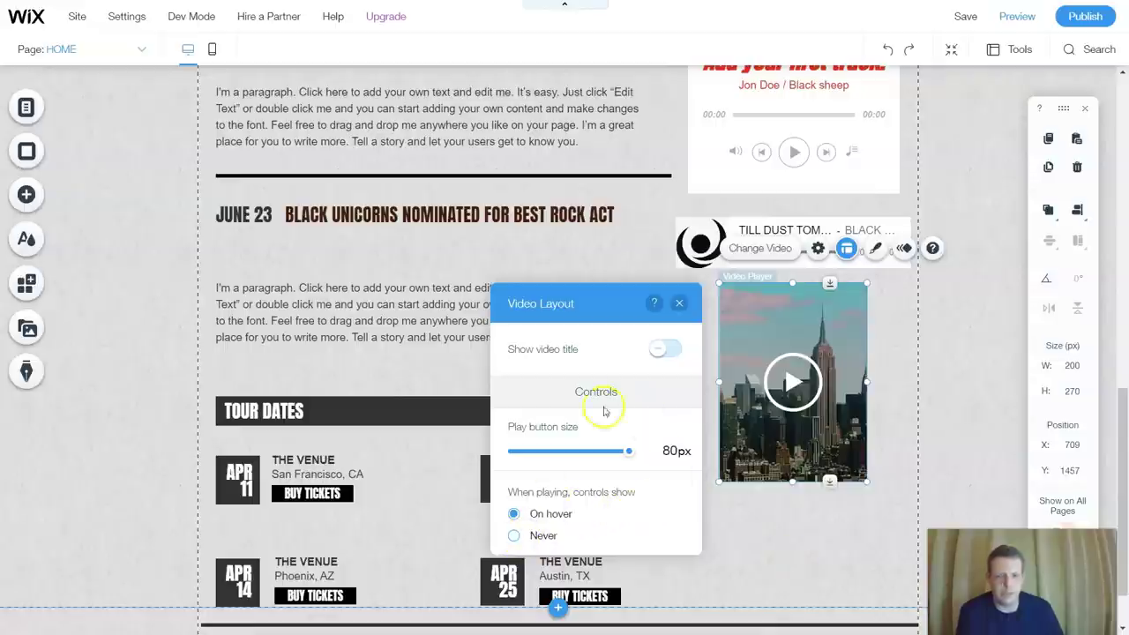
{"action": "left_click", "coordinate": [679, 302]}
- Apply the Arc-In animation to the video player and close the animation choices
{"action": "left_click", "coordinate": [904, 247]}
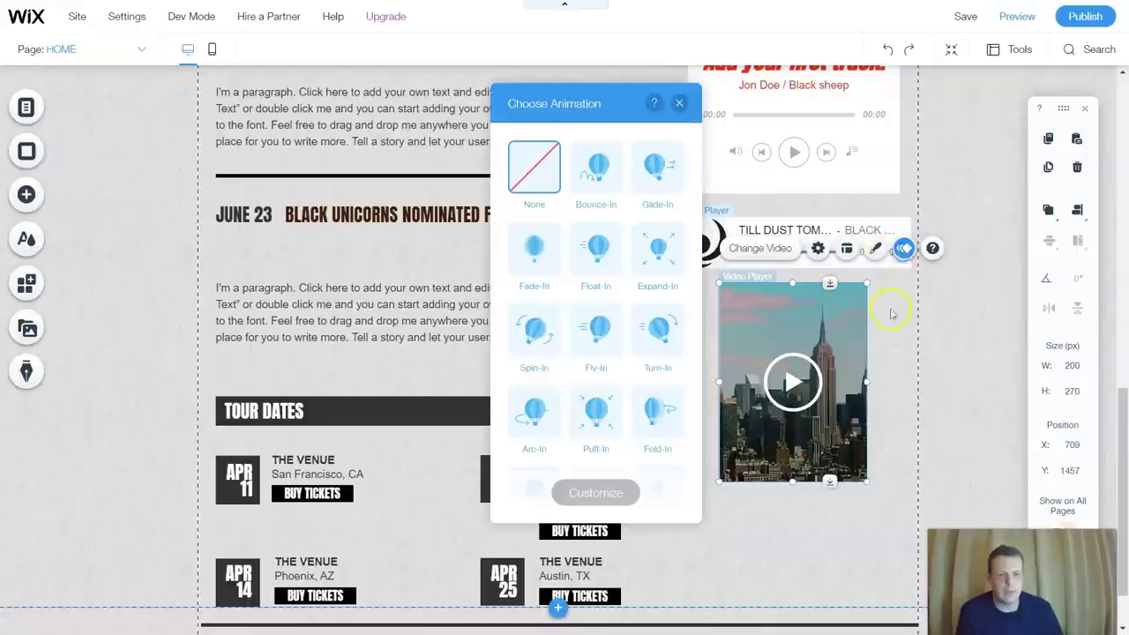
{"action": "left_click", "coordinate": [539, 424]}
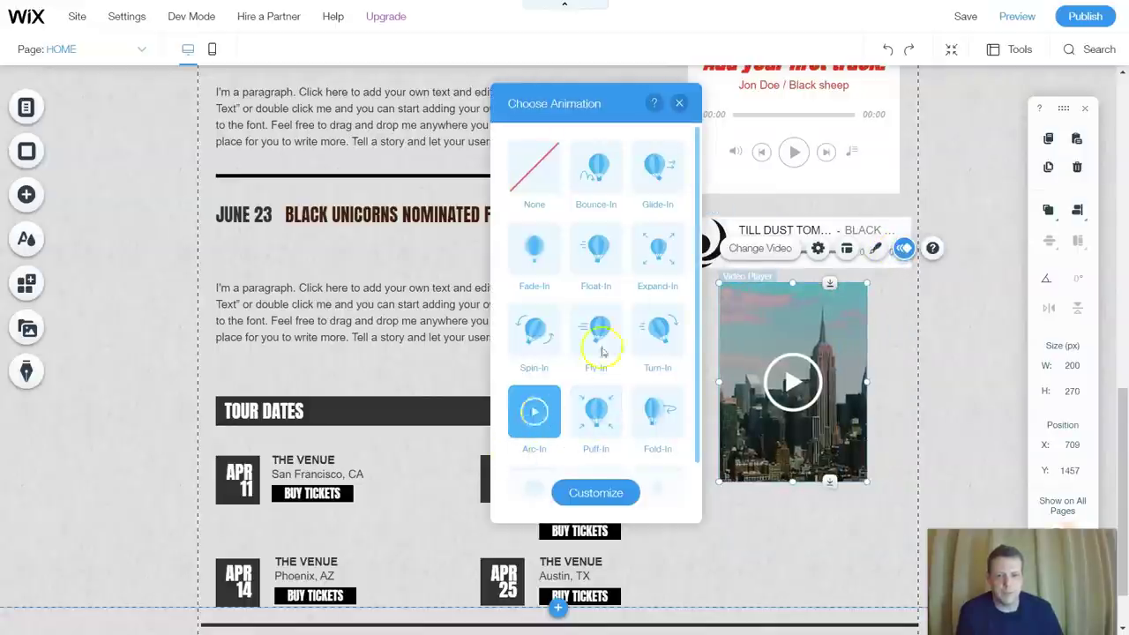
{"action": "left_click", "coordinate": [678, 103]}
- Review the home page from the footer and new video player up through the music players and news to the header
{"action": "scroll", "coordinate": [878, 384], "scroll_direction": "down", "scroll_amount": 1}
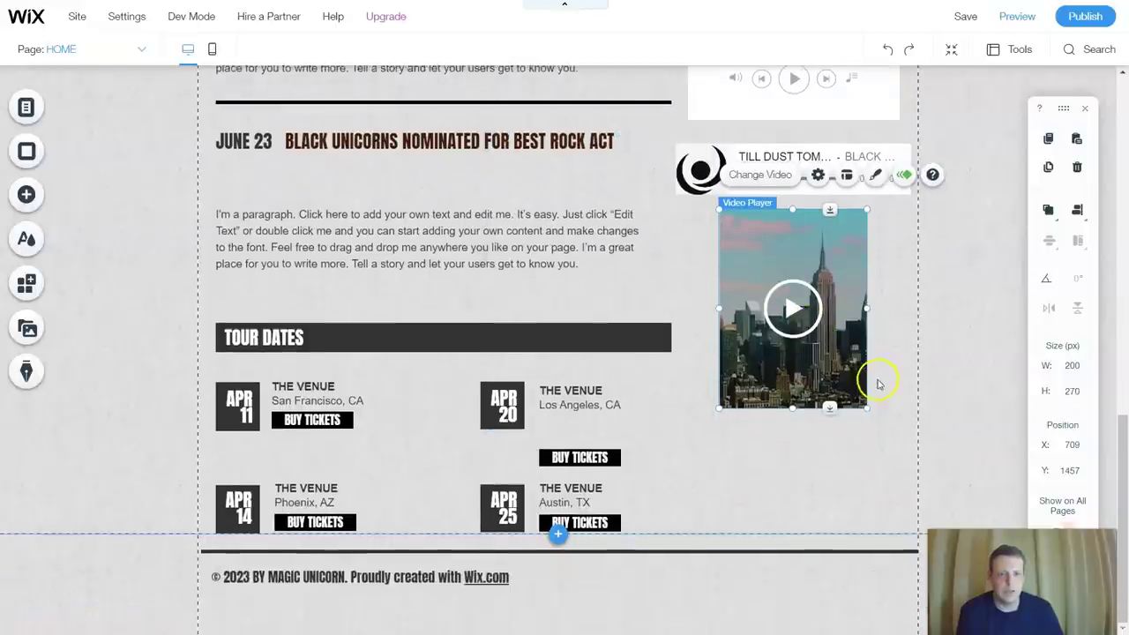
{"action": "scroll", "coordinate": [877, 383], "scroll_direction": "up", "scroll_amount": 3}
{"action": "scroll", "coordinate": [844, 365], "scroll_direction": "up", "scroll_amount": 4}
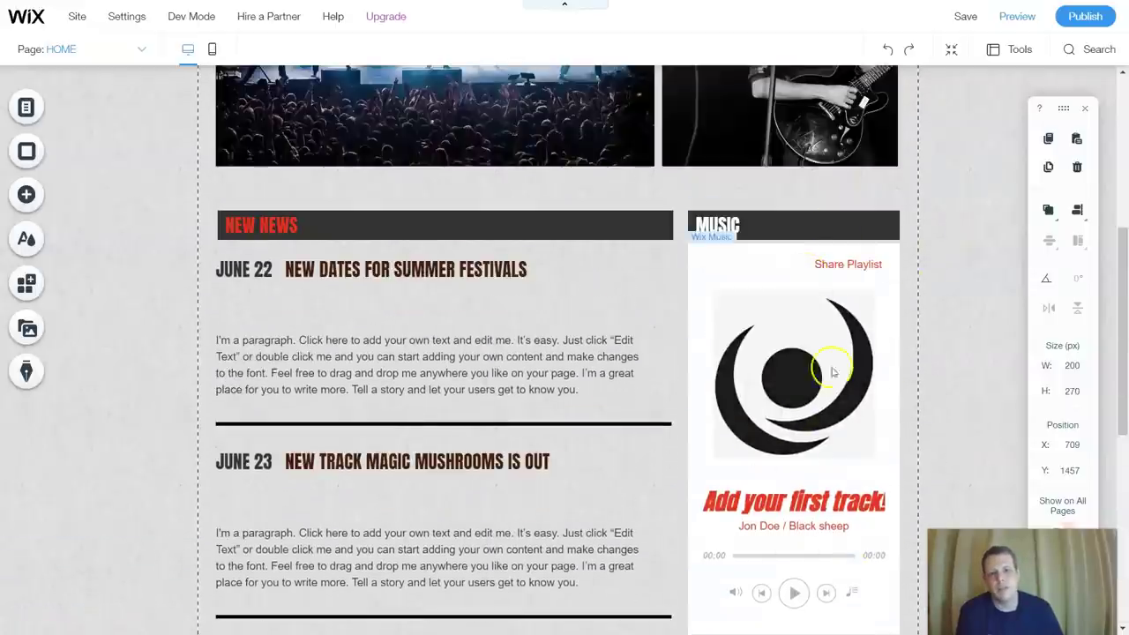
{"action": "scroll", "coordinate": [832, 372], "scroll_direction": "down", "scroll_amount": 5}
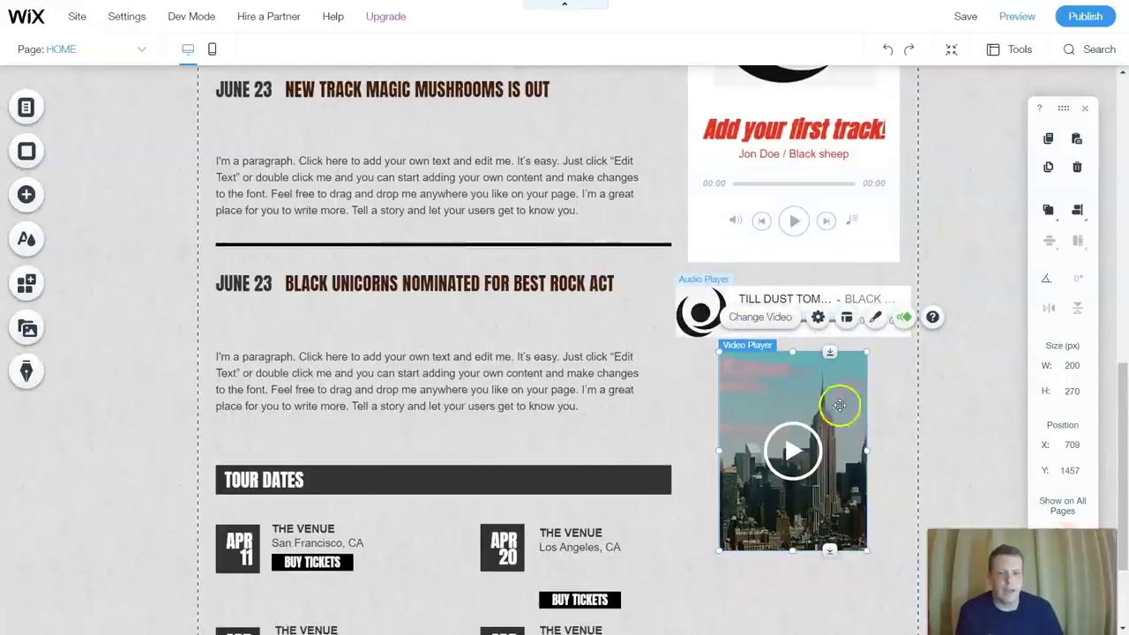
{"action": "scroll", "coordinate": [812, 424], "scroll_direction": "down", "scroll_amount": 2}
{"action": "scroll", "coordinate": [746, 390], "scroll_direction": "up", "scroll_amount": 8}
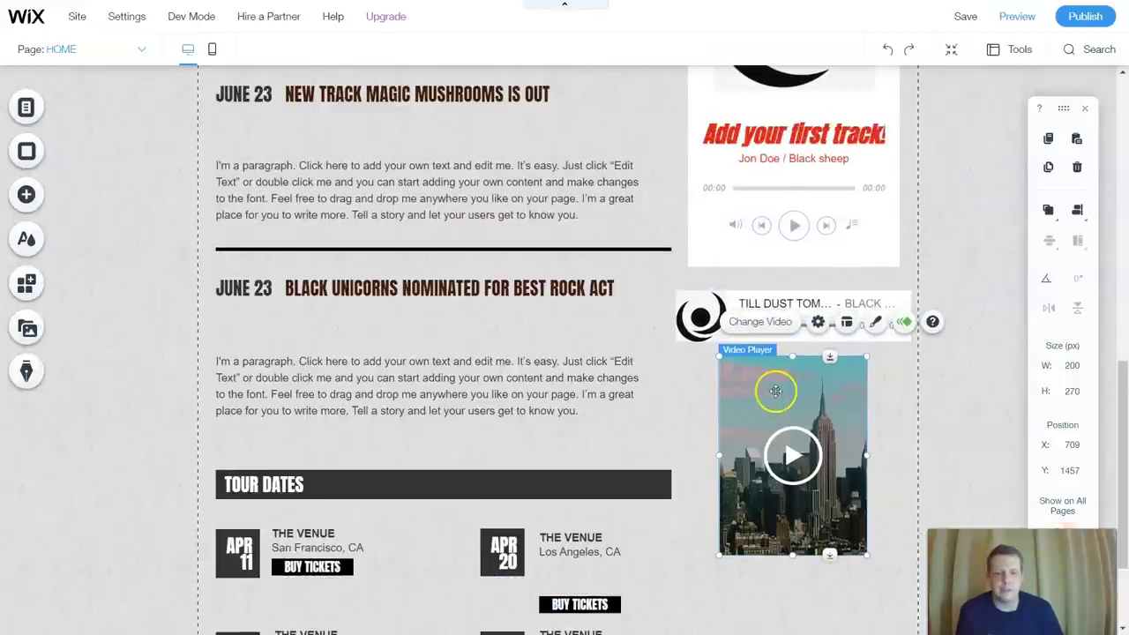
{"action": "scroll", "coordinate": [780, 393], "scroll_direction": "up", "scroll_amount": 5}
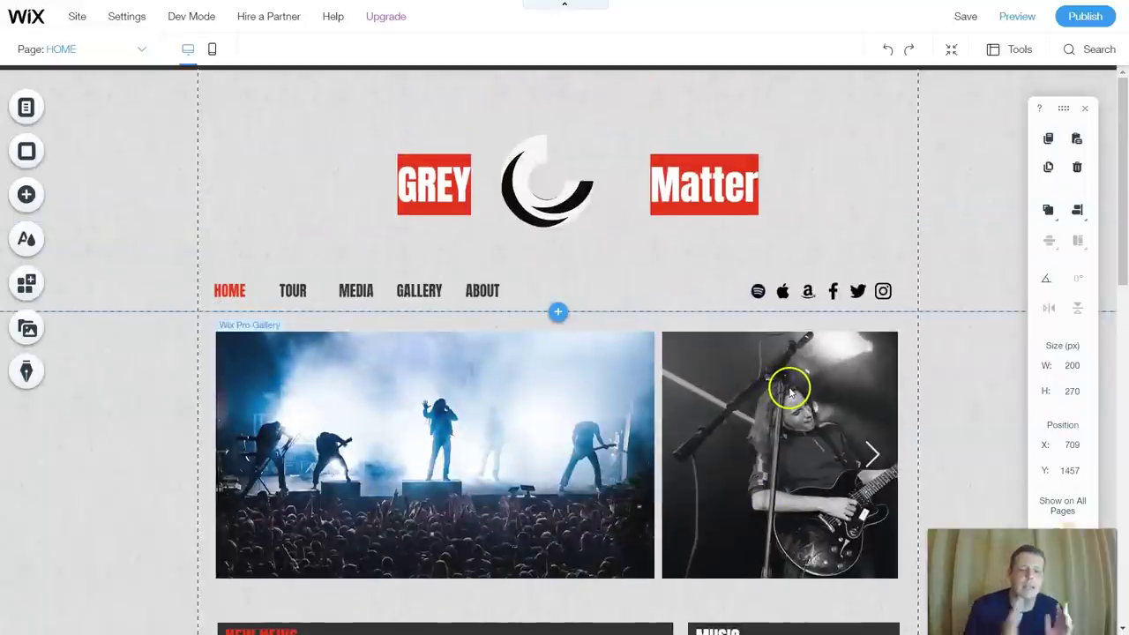